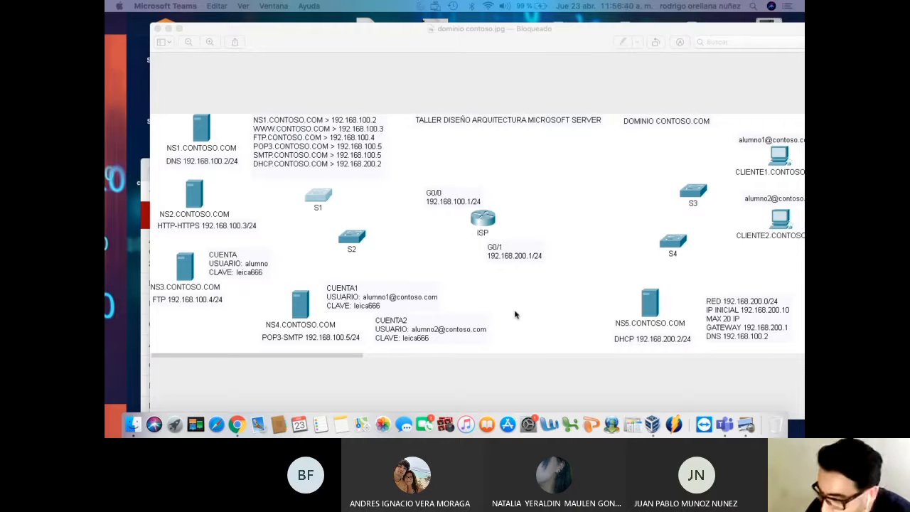
Move the contoso diagram and VirtualBox windows aside and bring the Inacap course page forward
mouse_move(545, 41)
mouse_down()
mouse_move(479, 45)
mouse_move(527, 43)
mouse_up()
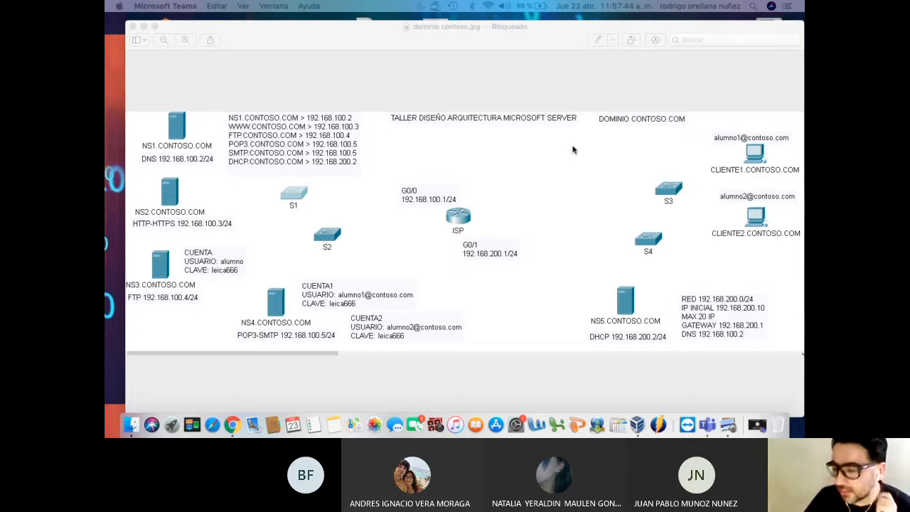
drag(469, 34, 449, 319)
drag(412, 173, 537, 306)
drag(524, 175, 521, 41)
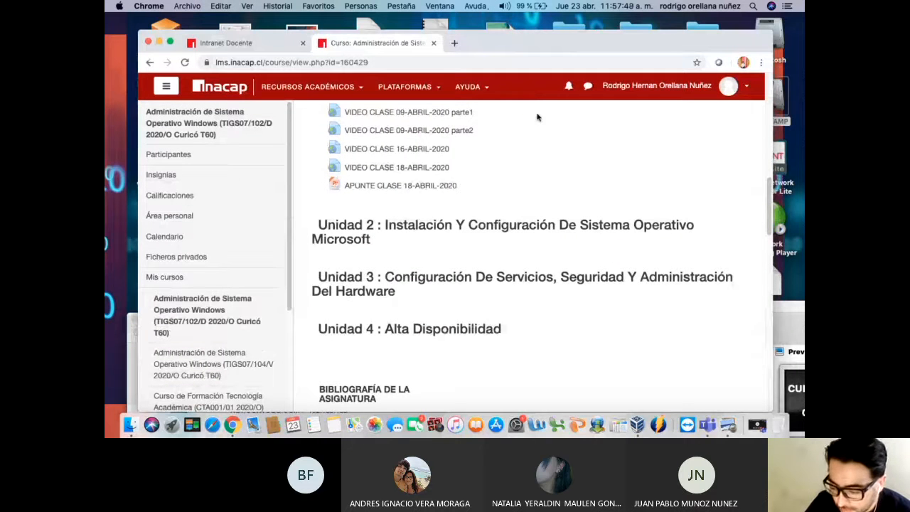
scroll(537, 117, up, 10)
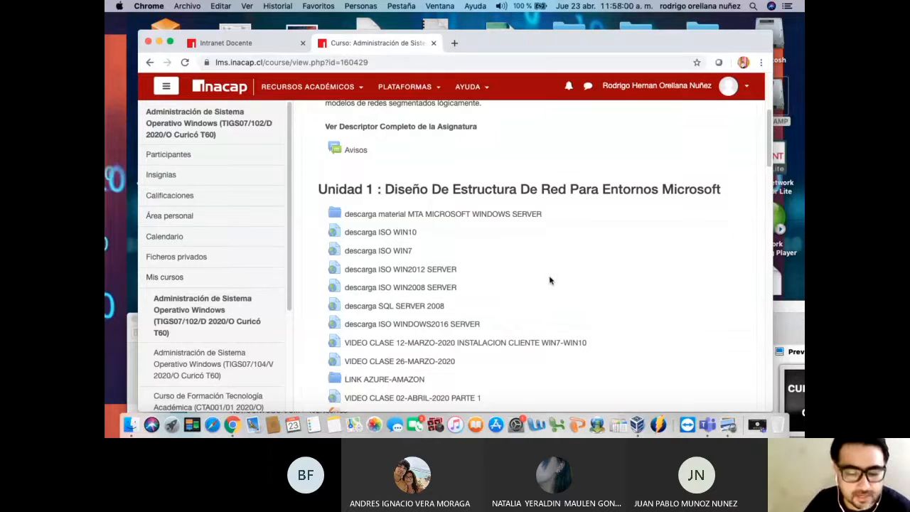
scroll(549, 282, down, 5)
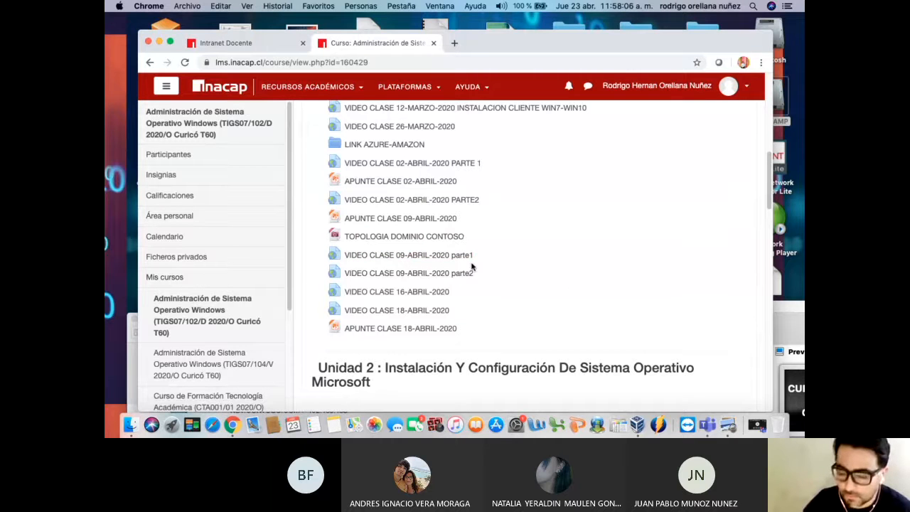
scroll(479, 260, up, 3)
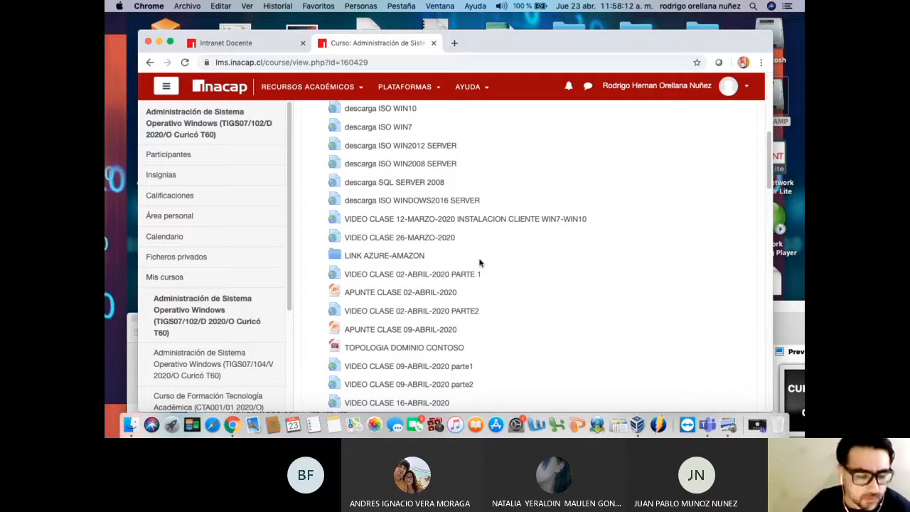
scroll(560, 253, up, 10)
scroll(605, 273, down, 15)
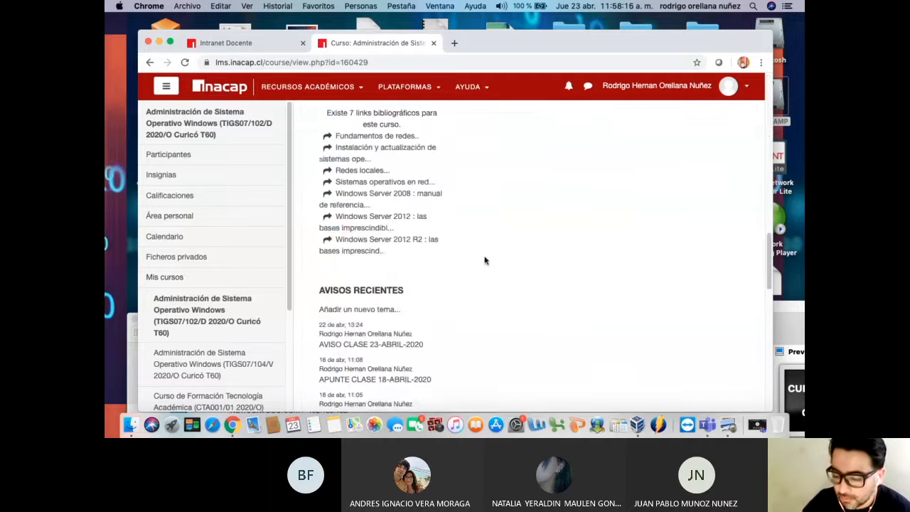
scroll(519, 269, up, 4)
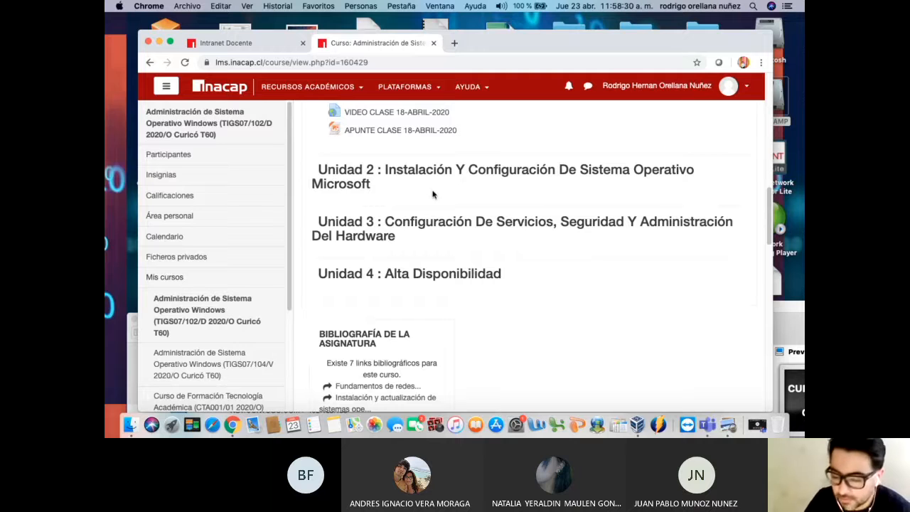
scroll(451, 201, up, 5)
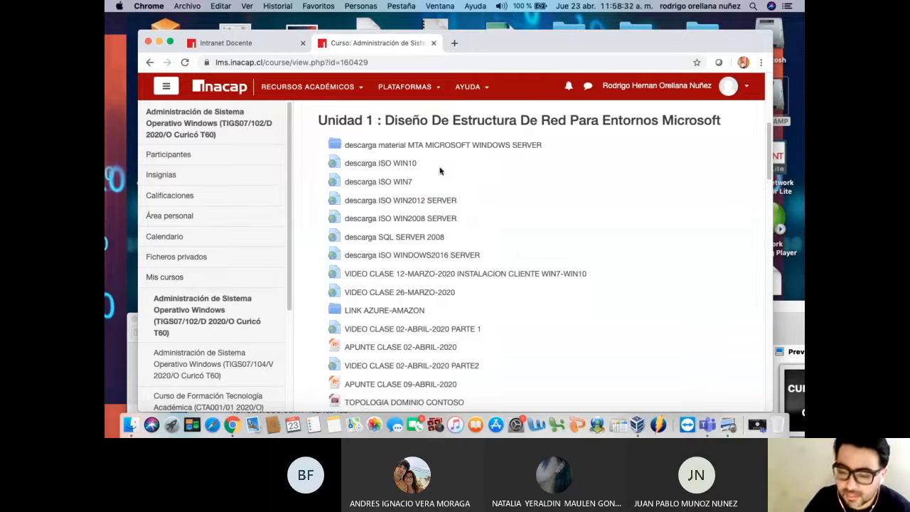
scroll(448, 208, down, 5)
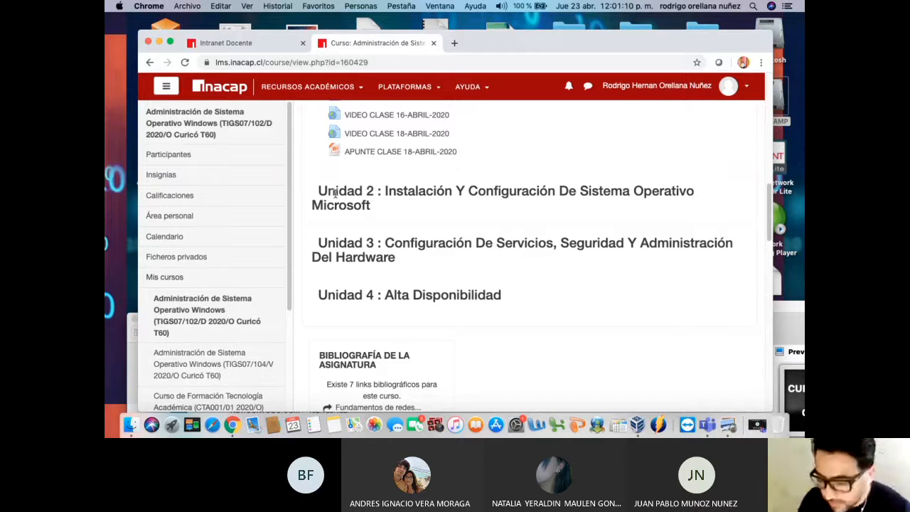
Drag the Inacap course page to the bottom of the screen to reveal the desktop
drag(533, 49, 476, 411)
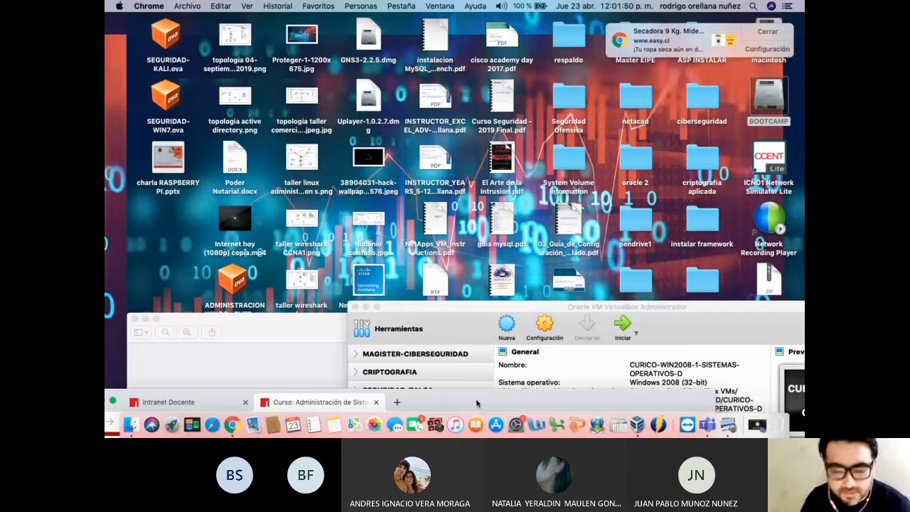
Dismiss the shopping pop-up, move VirtualBox Manager forward, and select the SISTEMAS-OPERATIVOS-D group
click(770, 36)
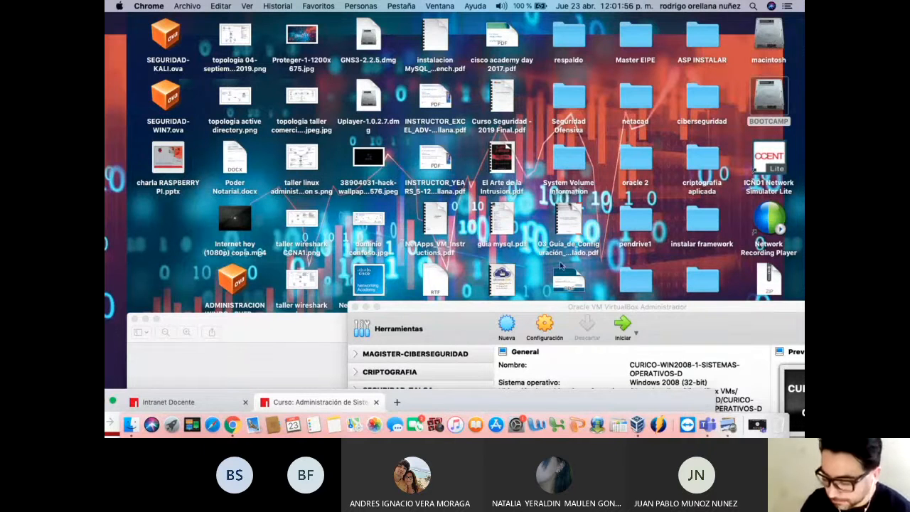
drag(548, 307, 410, 24)
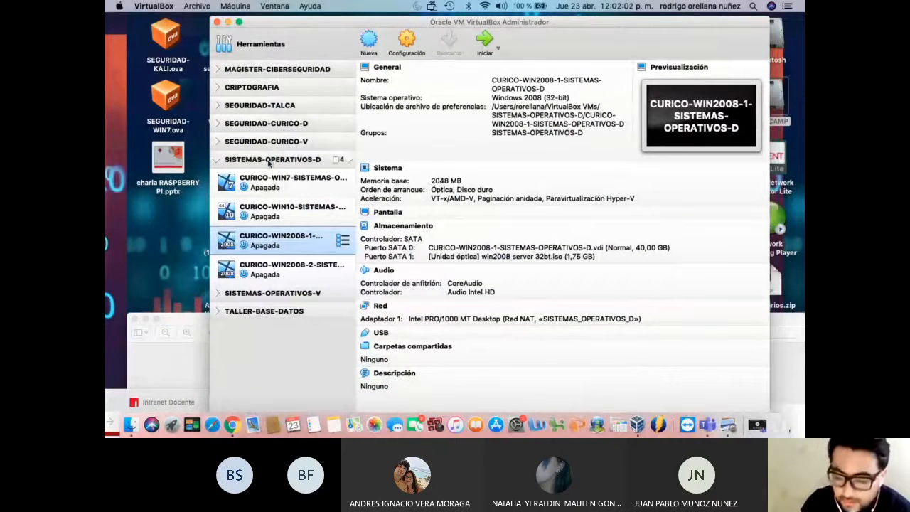
click(269, 162)
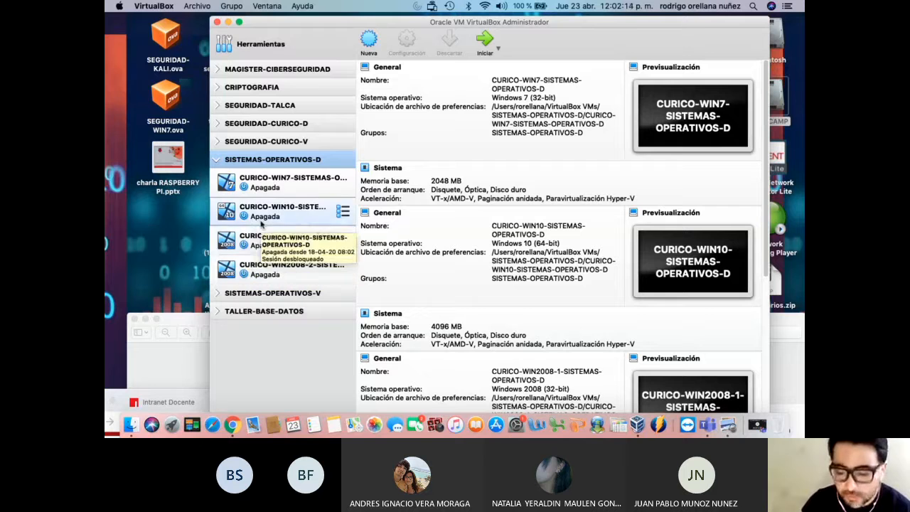
Start a new VM in the group, pasting the old name and changing WIN2008 to WIN2012
right_click(271, 163)
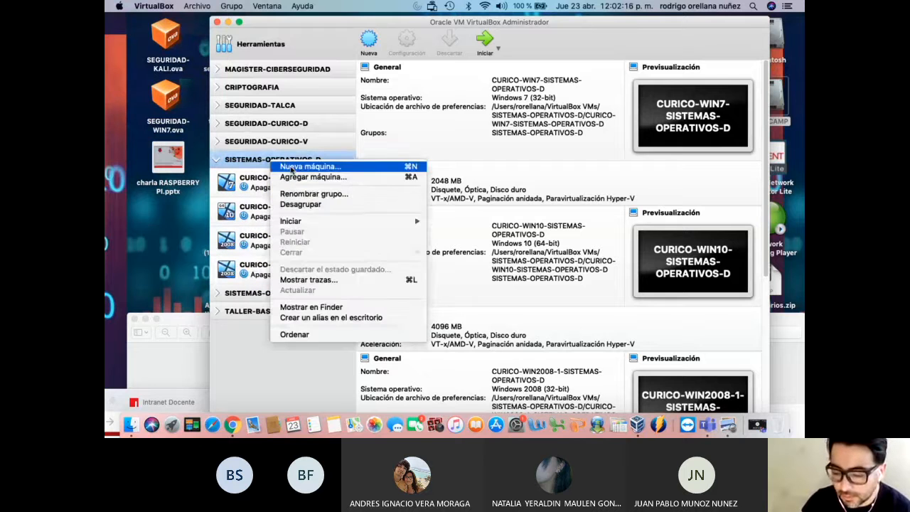
click(293, 166)
right_click(502, 111)
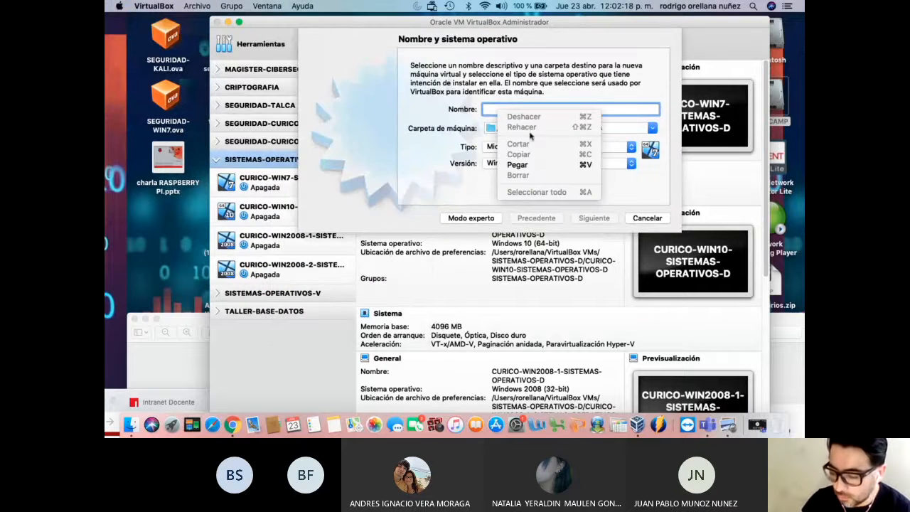
click(545, 171)
click(546, 109)
key(BackSpace)
key(BackSpace)
text(12-1-SISTEMAS-OPERATIVOS-D)
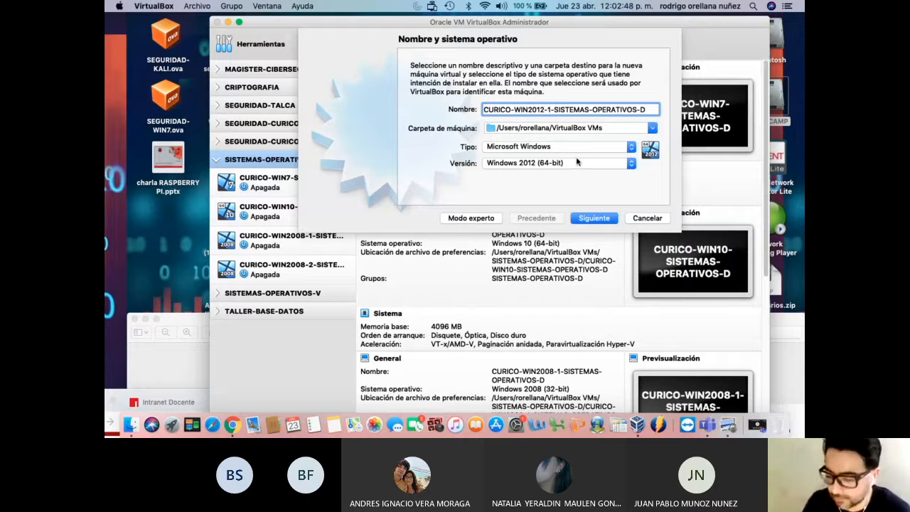
click(568, 165)
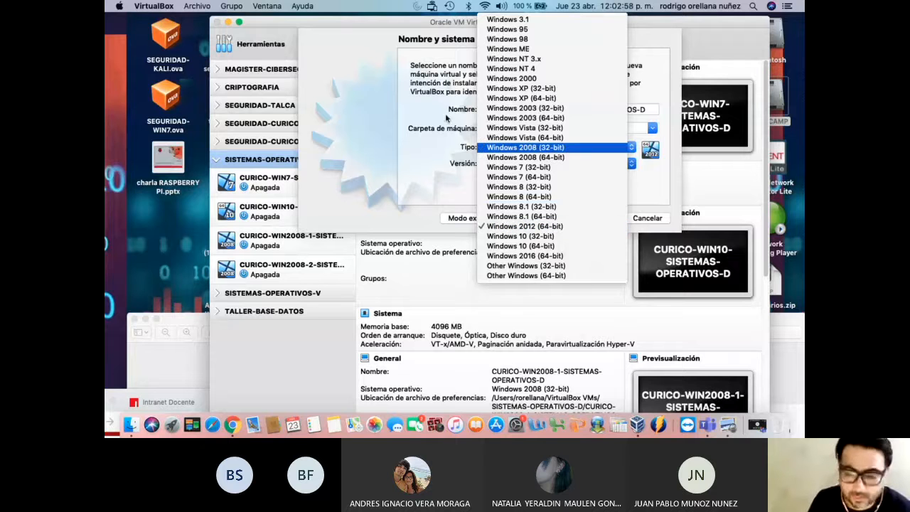
Close the version list, leaving Windows 2012 (64-bit) selected
click(367, 27)
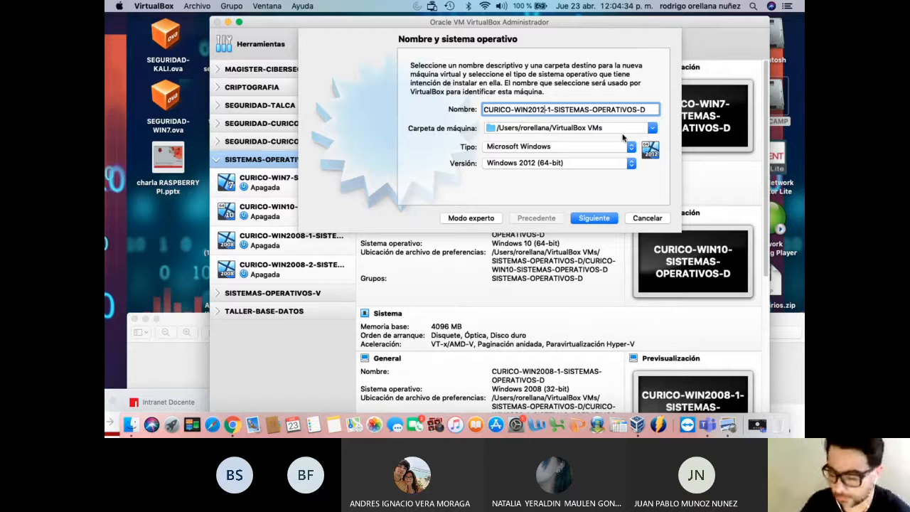
Keep 2048 MB of memory and create a new VDI-format virtual hard disk
click(594, 218)
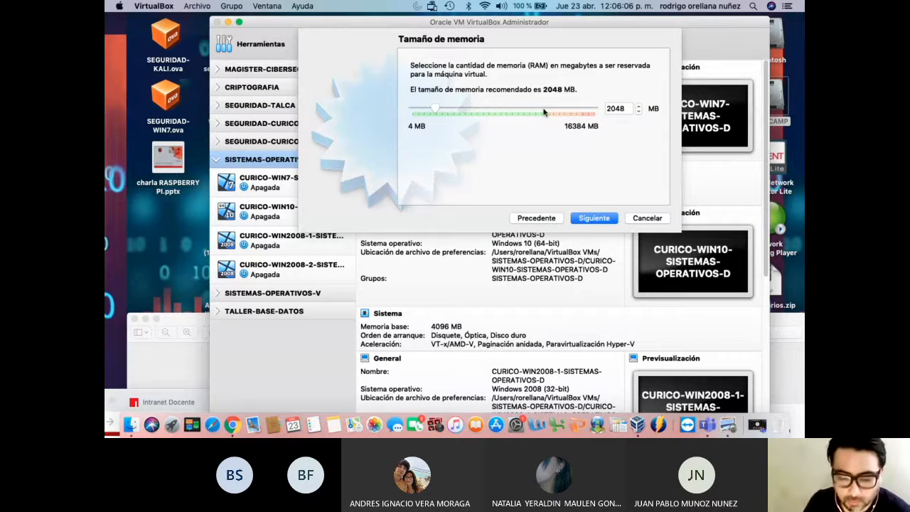
click(601, 216)
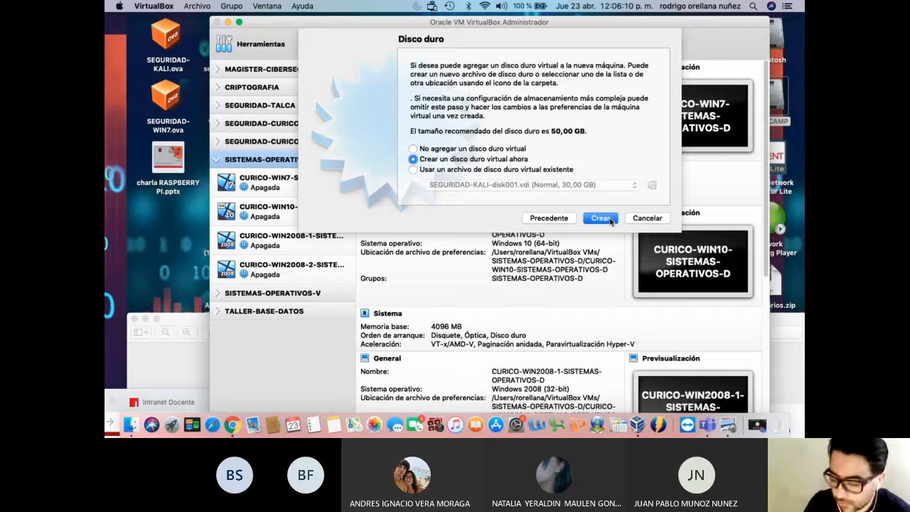
click(609, 220)
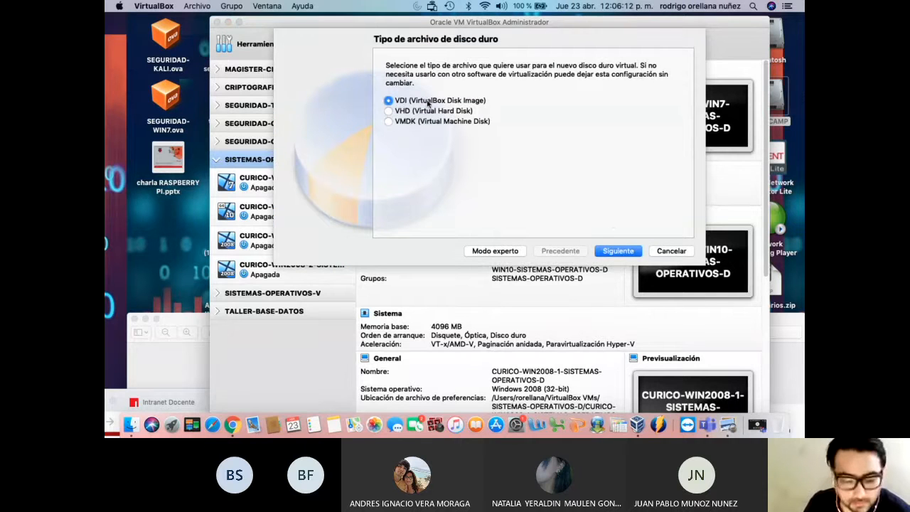
click(619, 252)
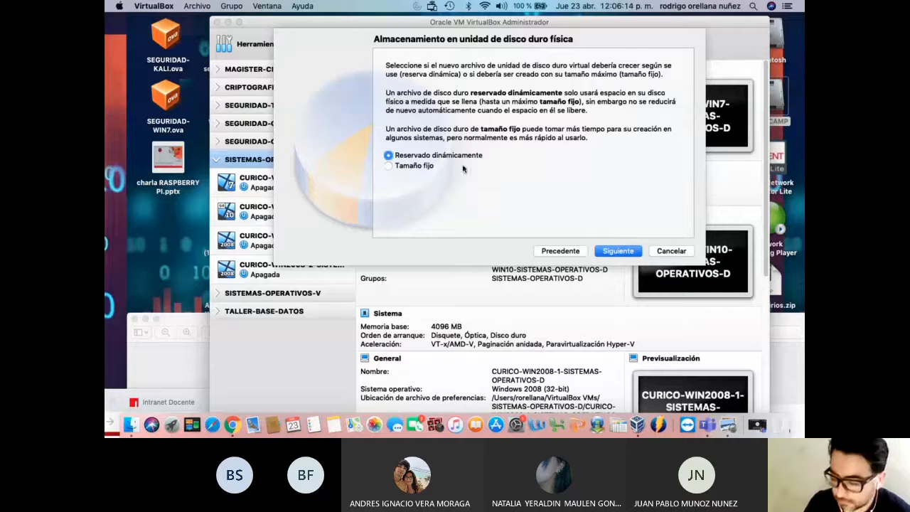
Accept dynamic allocation and continue to the 50,00 GB disk size page
click(618, 252)
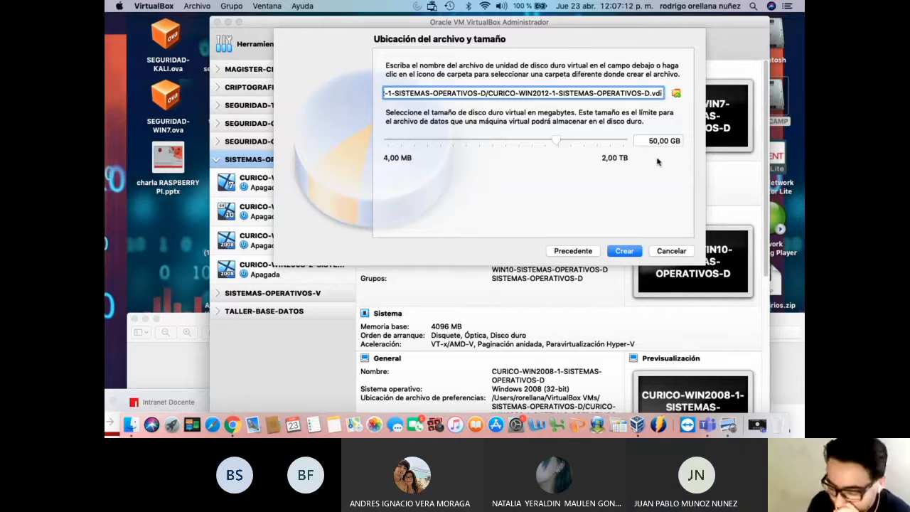
Create the 50 GB disk, then disable floppy boot in the VM's System settings
click(628, 251)
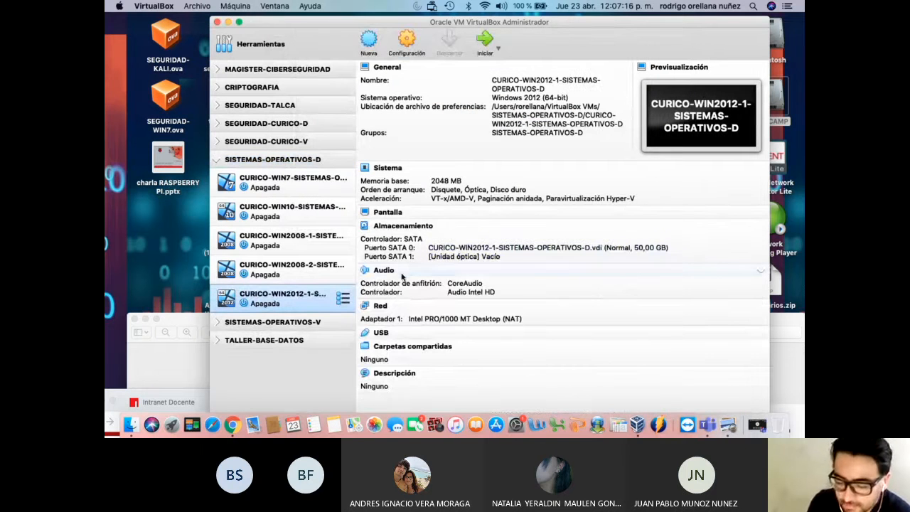
right_click(310, 295)
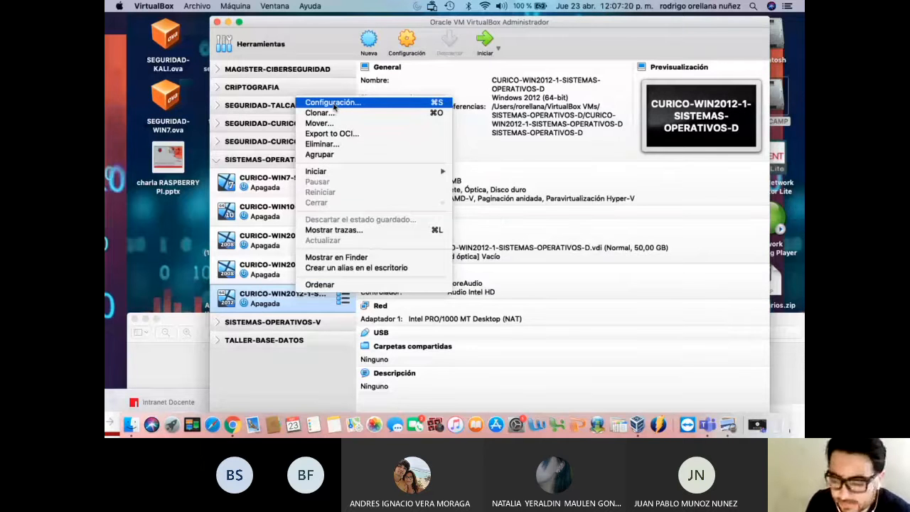
click(334, 104)
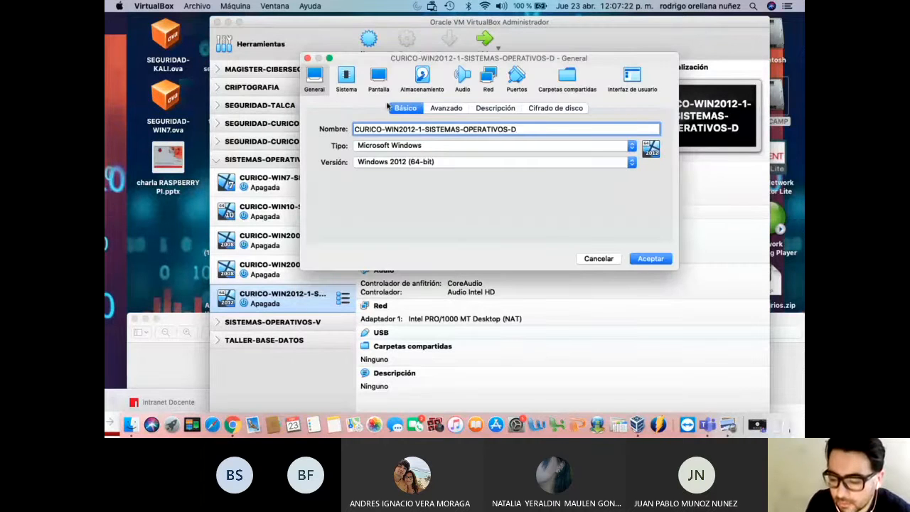
click(346, 78)
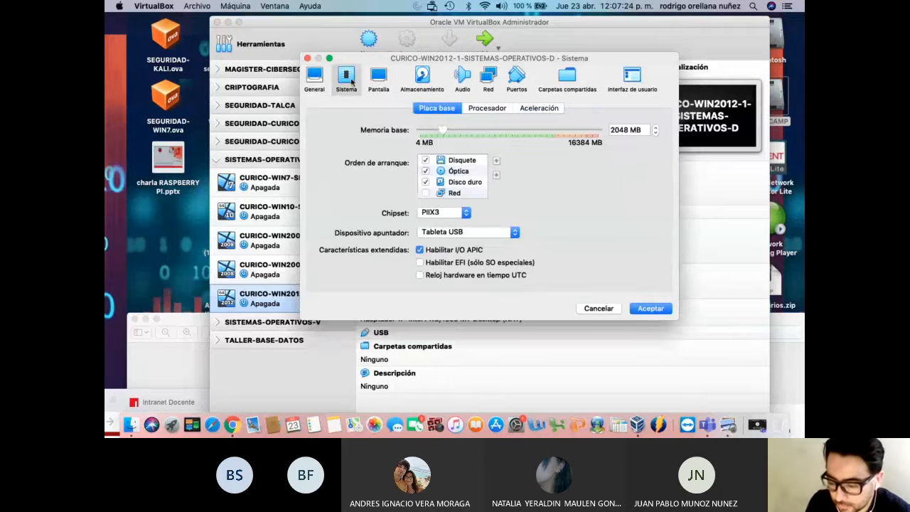
click(426, 160)
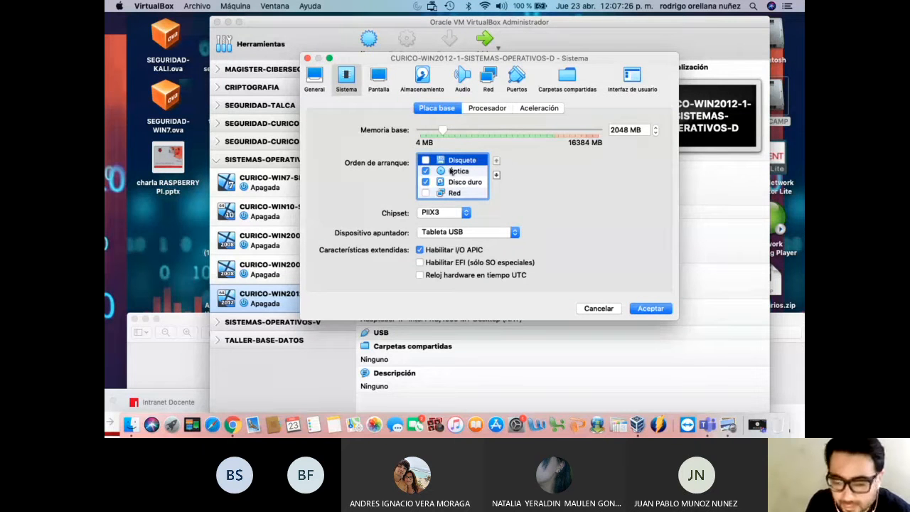
Reorder the boot sequence to Óptica first and Disco duro second
click(464, 173)
click(496, 161)
click(479, 183)
click(473, 172)
click(485, 180)
click(496, 162)
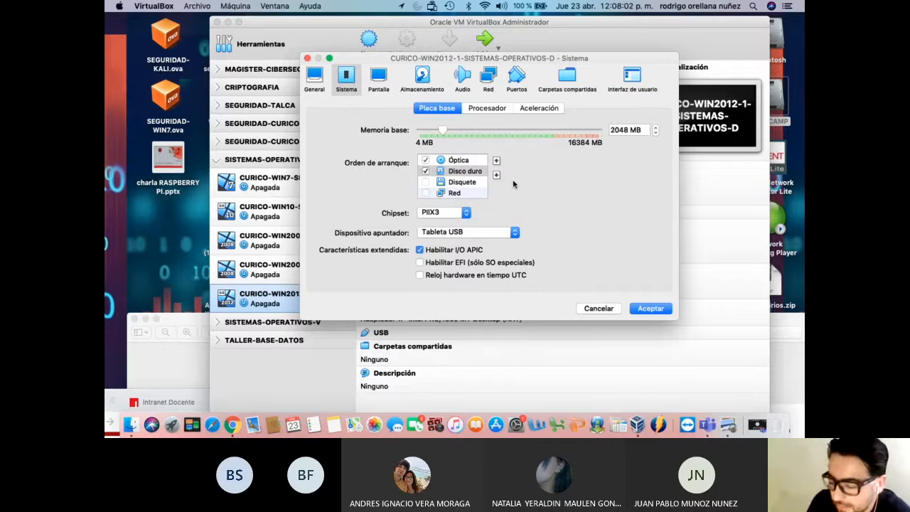
click(497, 175)
click(497, 176)
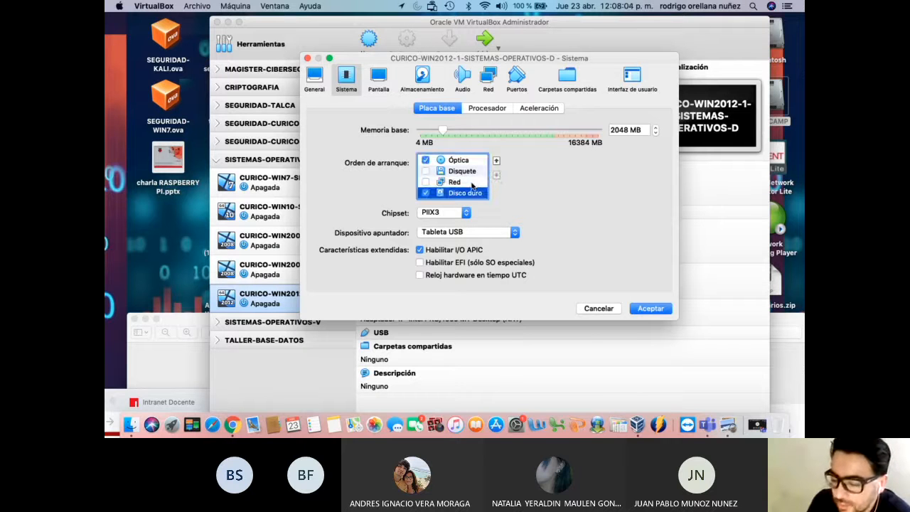
click(473, 175)
click(469, 193)
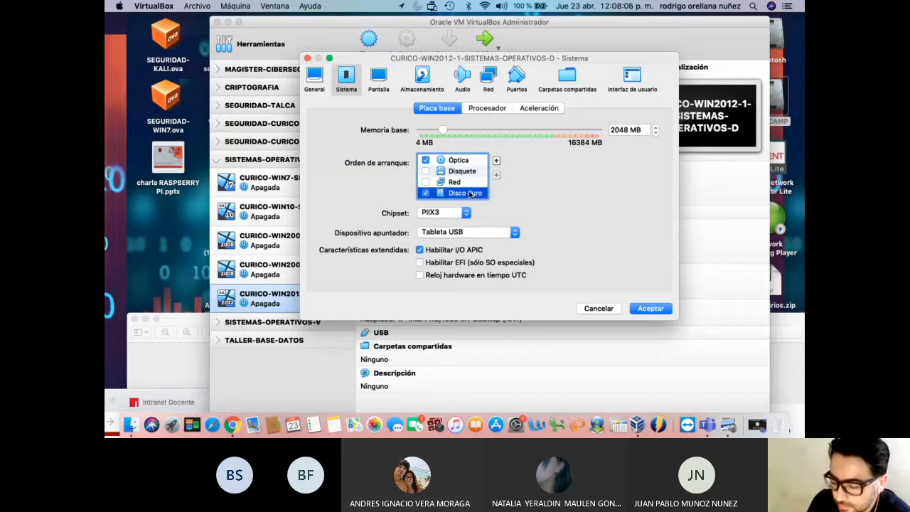
click(497, 160)
click(496, 160)
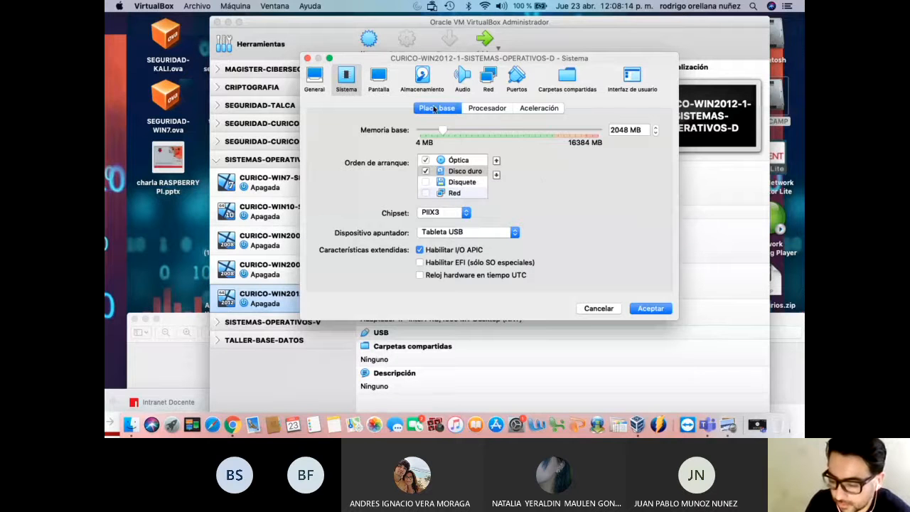
click(423, 77)
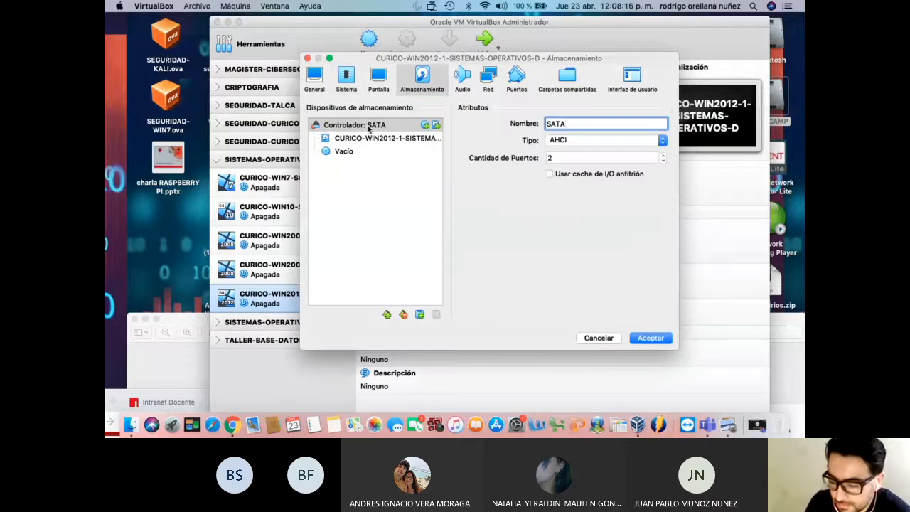
Select the empty optical drive on SATA port 1 and show its disc image choices
click(353, 151)
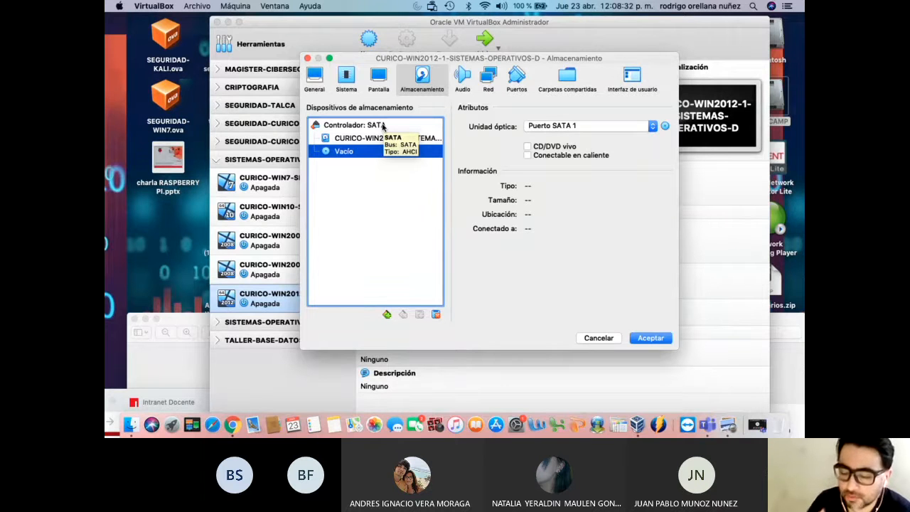
click(667, 127)
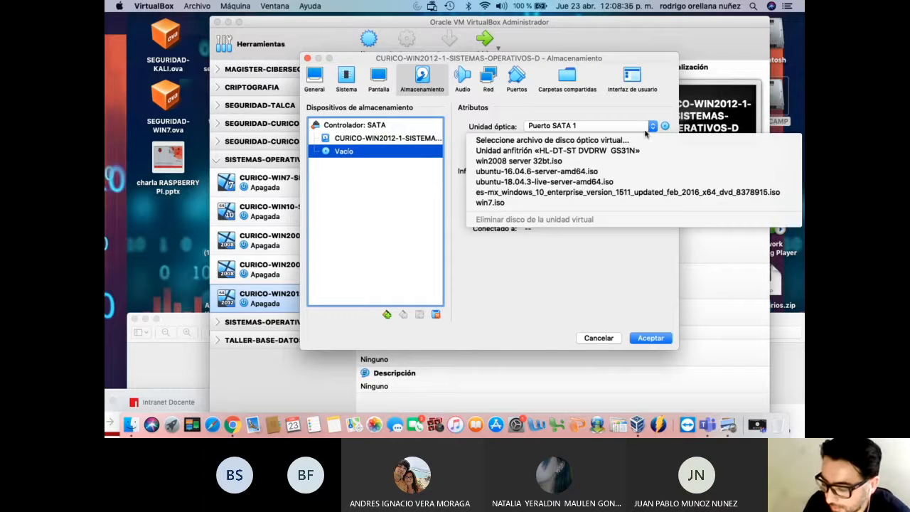
Attach the SW_DVD5 Windows Server 2012 ISO from the iso folder to the optical drive
click(584, 140)
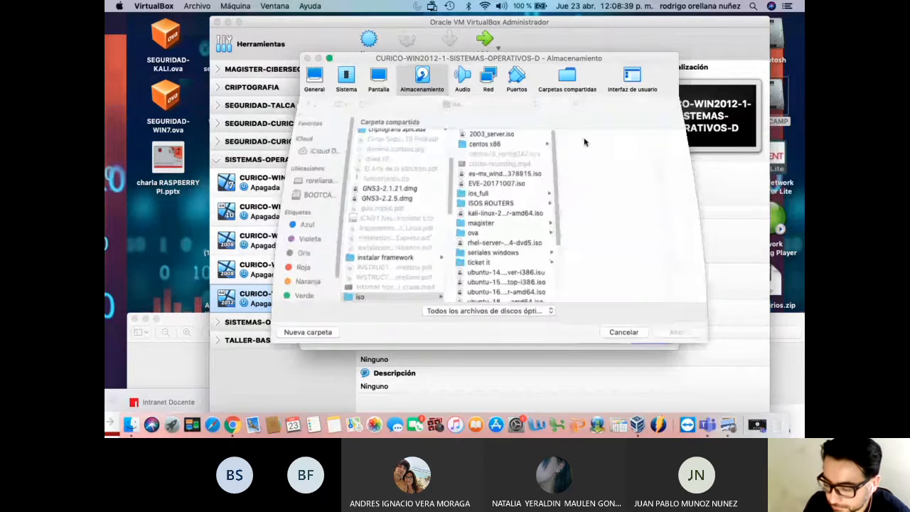
scroll(562, 277, down, 3)
scroll(563, 285, down, 3)
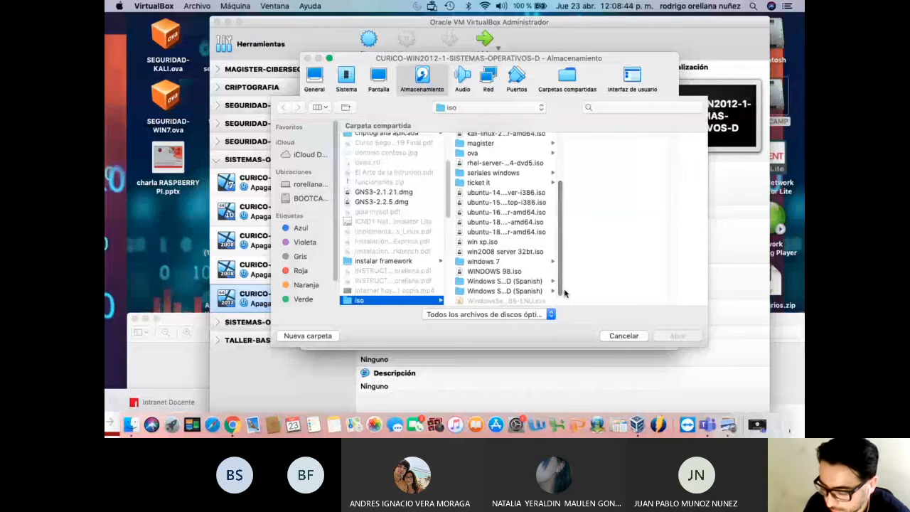
click(532, 282)
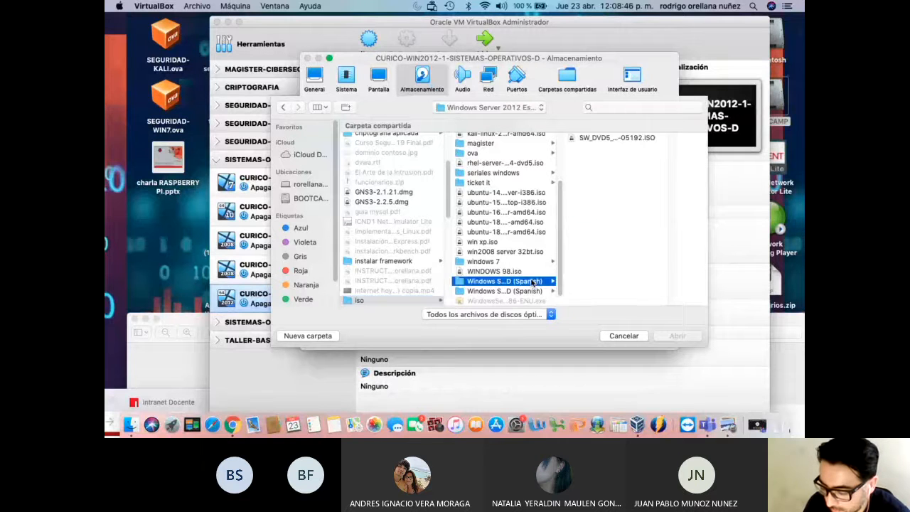
click(522, 292)
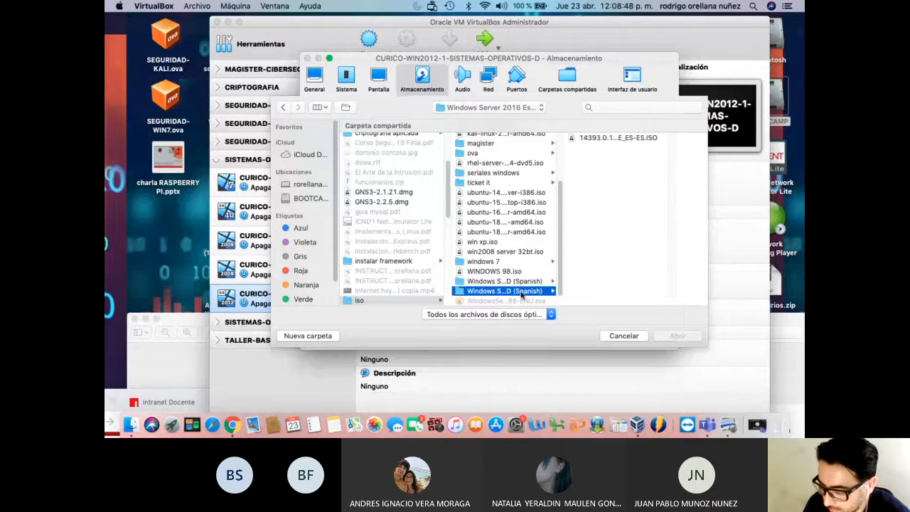
click(517, 281)
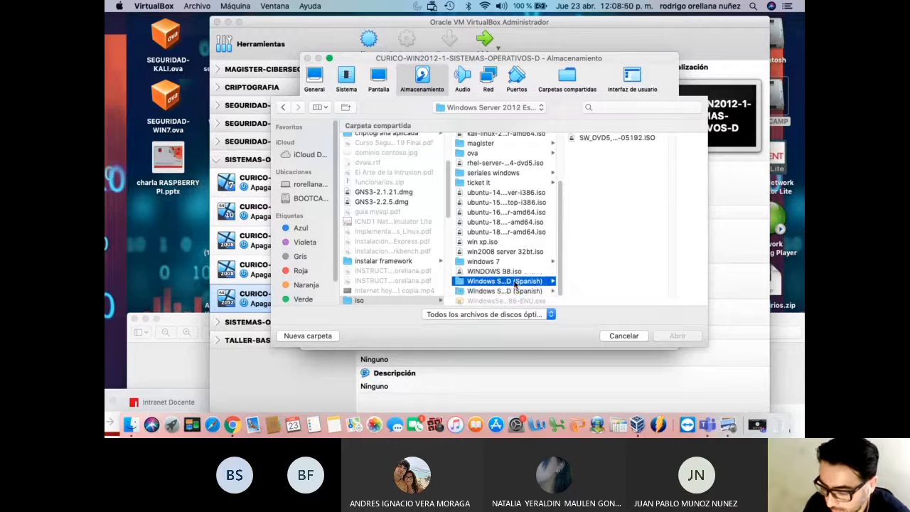
click(520, 292)
click(521, 282)
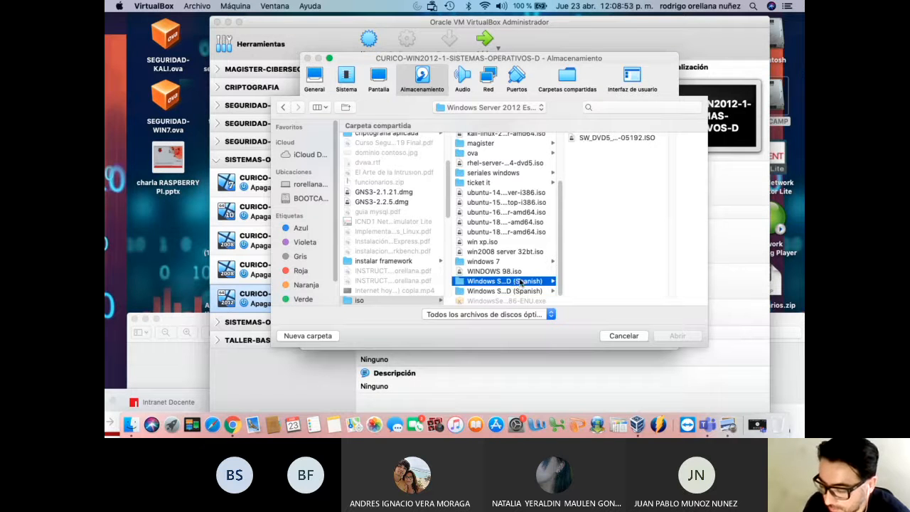
click(601, 138)
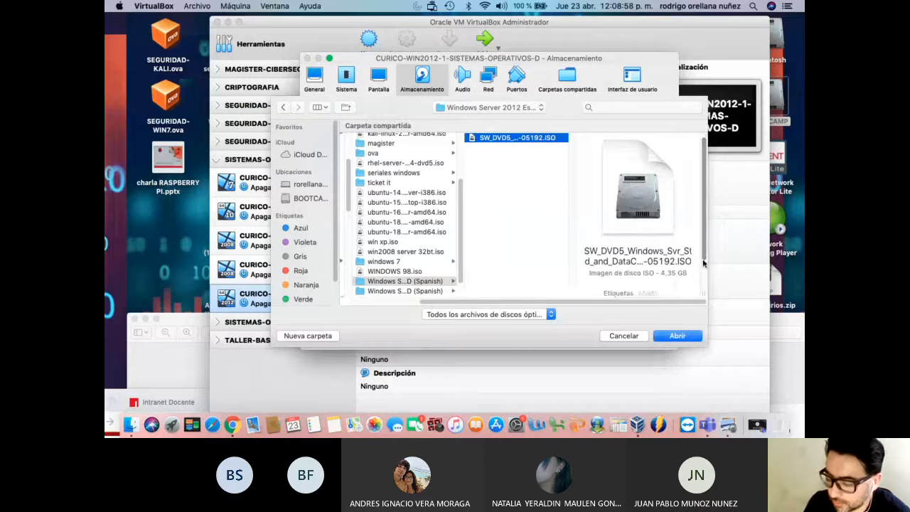
click(677, 337)
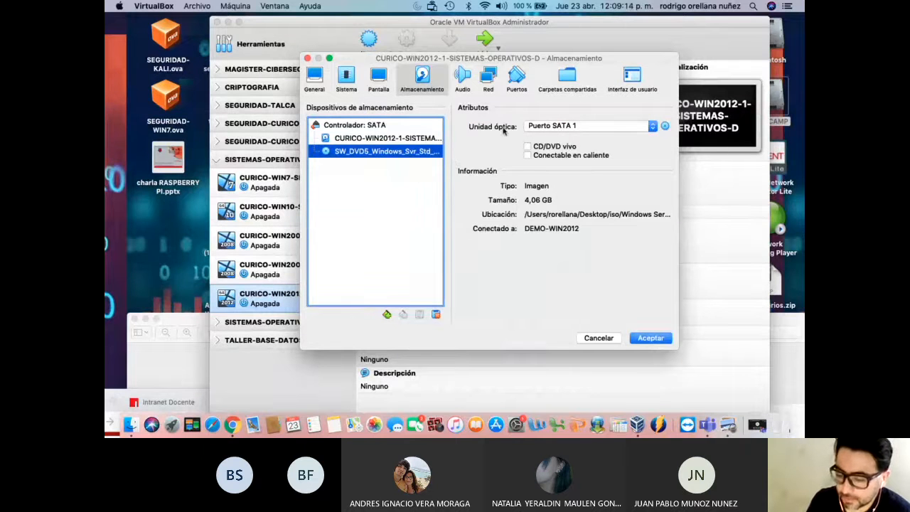
Set Adaptador 1 to Red NAT 'SISTEMAS_OPERATIVOS_D' with Modo promiscuo 'Permitir todo'
click(491, 79)
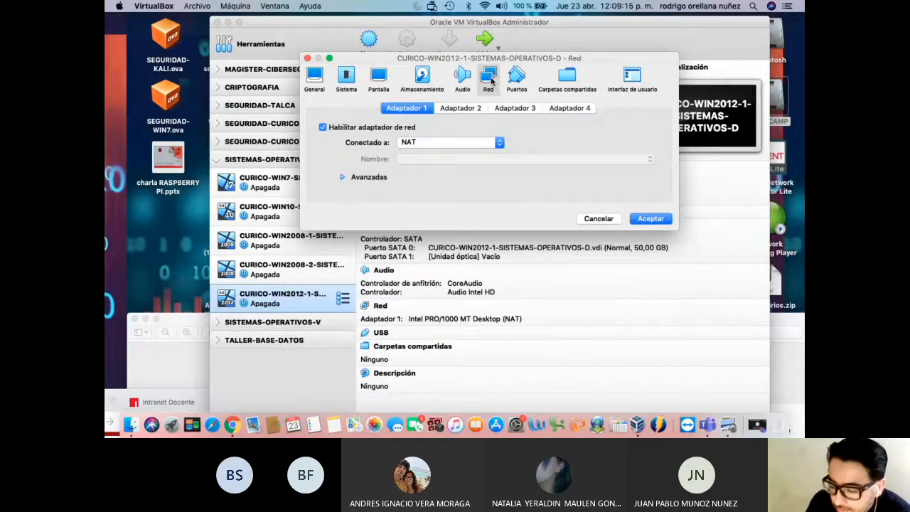
click(447, 143)
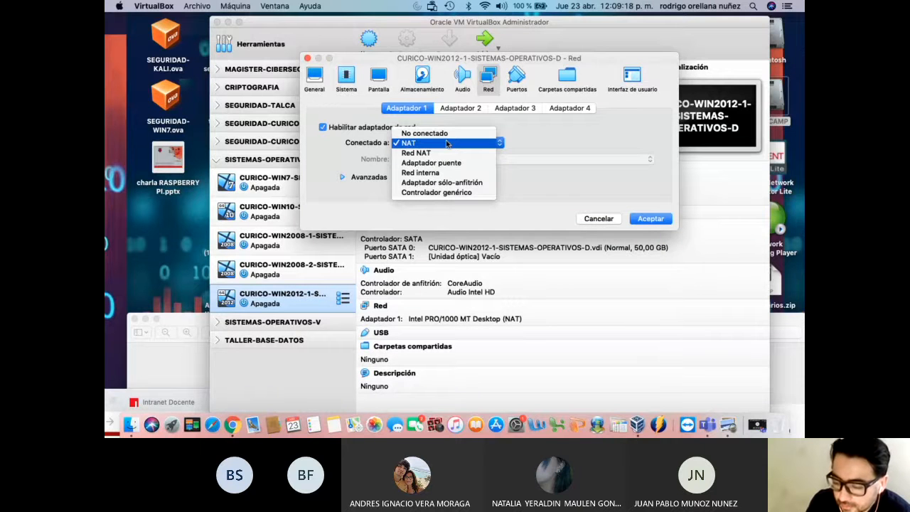
click(435, 153)
click(469, 160)
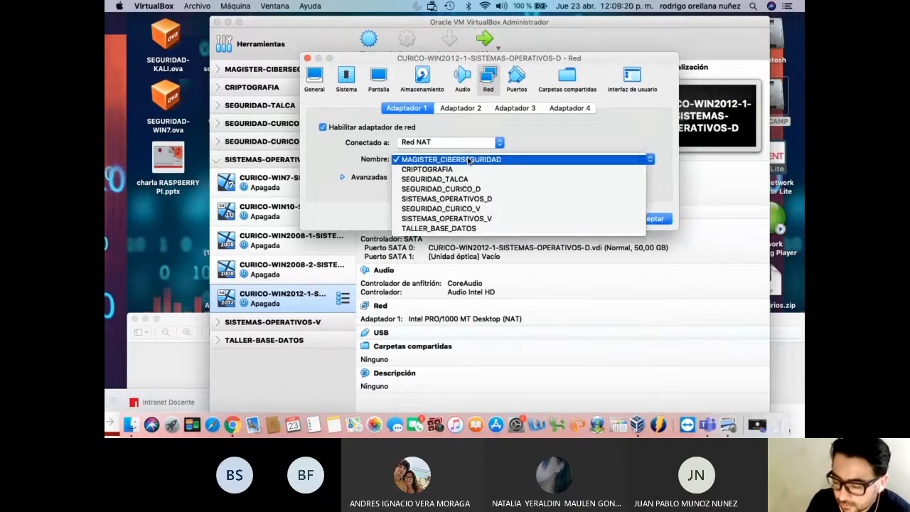
click(476, 200)
click(384, 181)
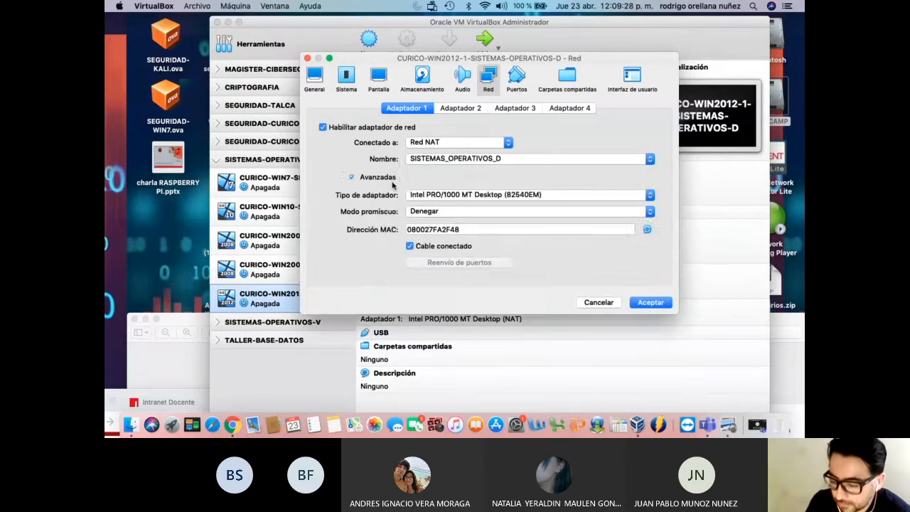
click(448, 211)
click(455, 229)
click(351, 178)
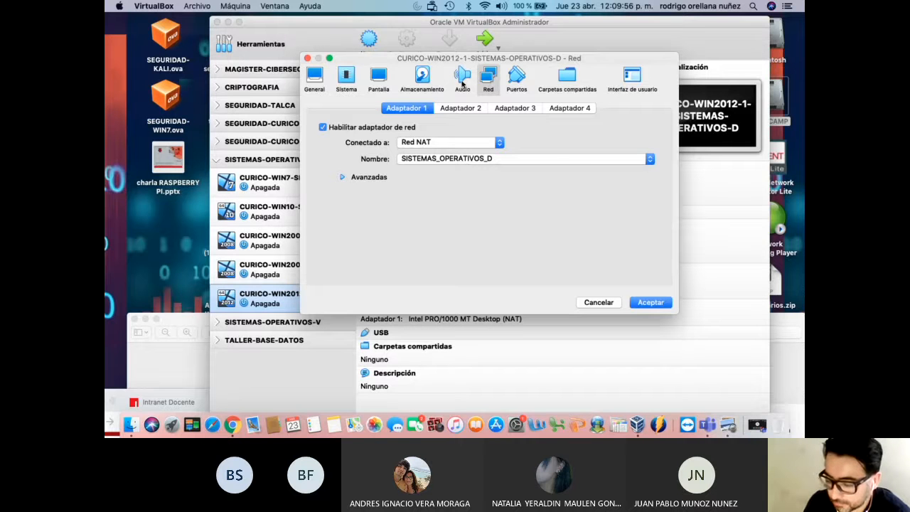
Review the VM's settings pages and save the changes with Aceptar
click(424, 78)
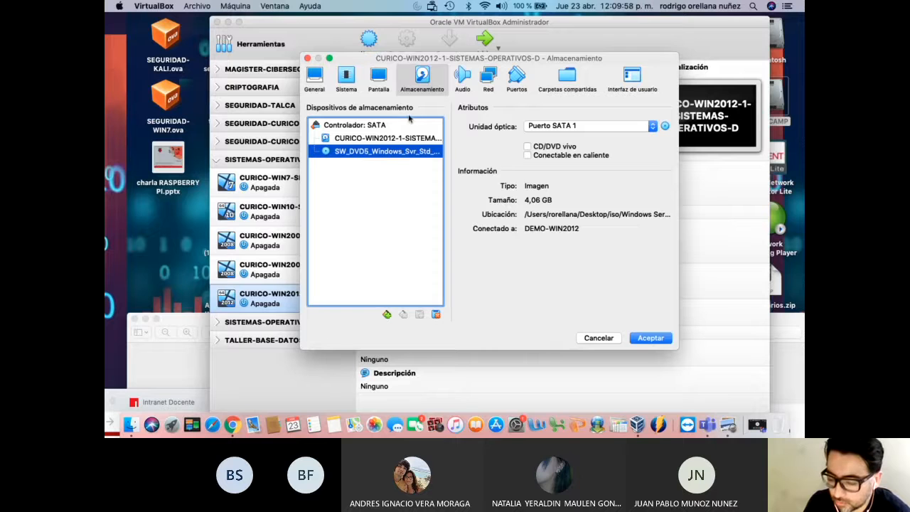
click(378, 78)
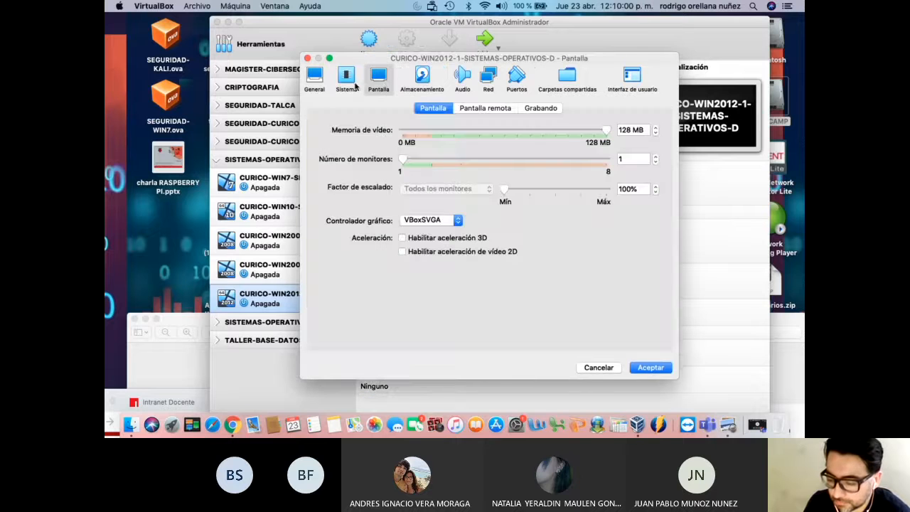
click(353, 84)
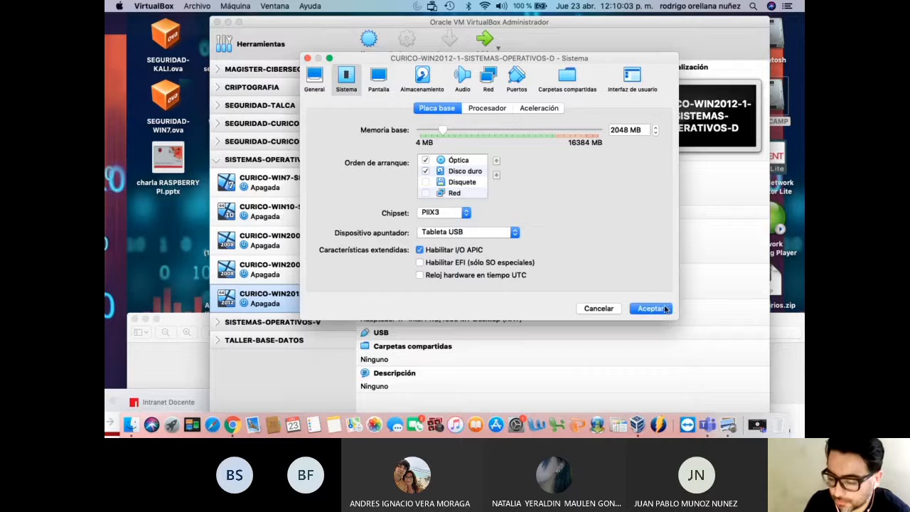
click(319, 76)
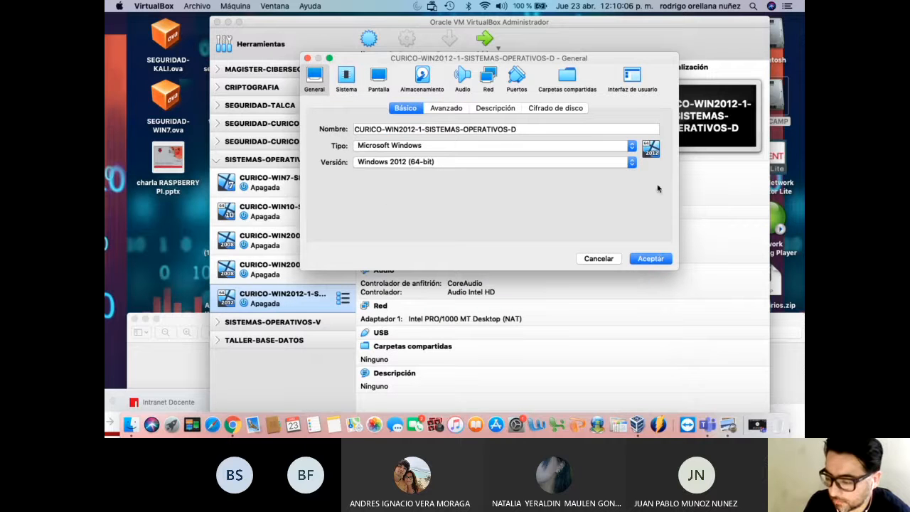
click(631, 77)
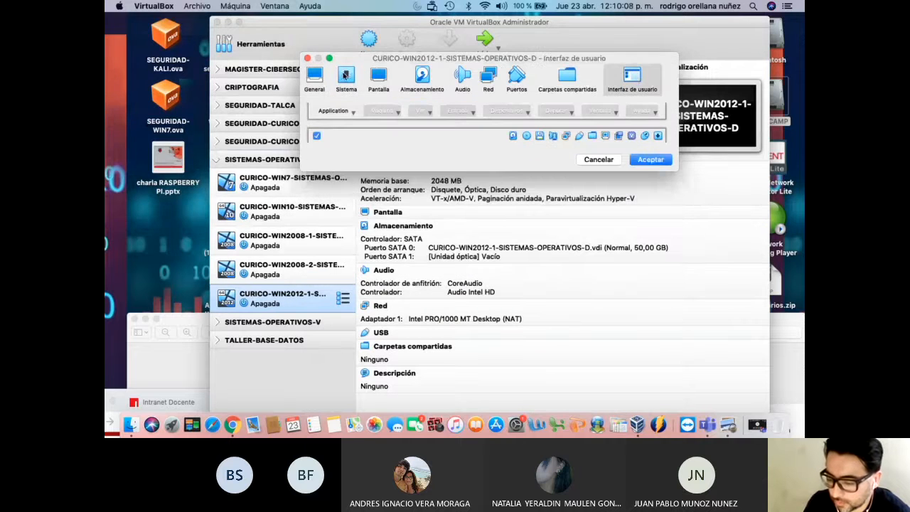
click(318, 77)
click(651, 259)
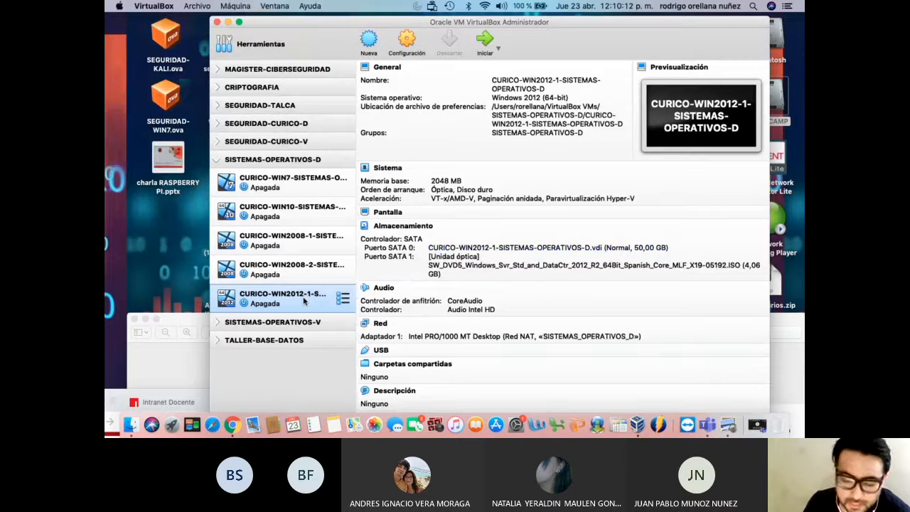
Copy the WIN2012-1 VM's full name from its settings, then cancel
right_click(304, 301)
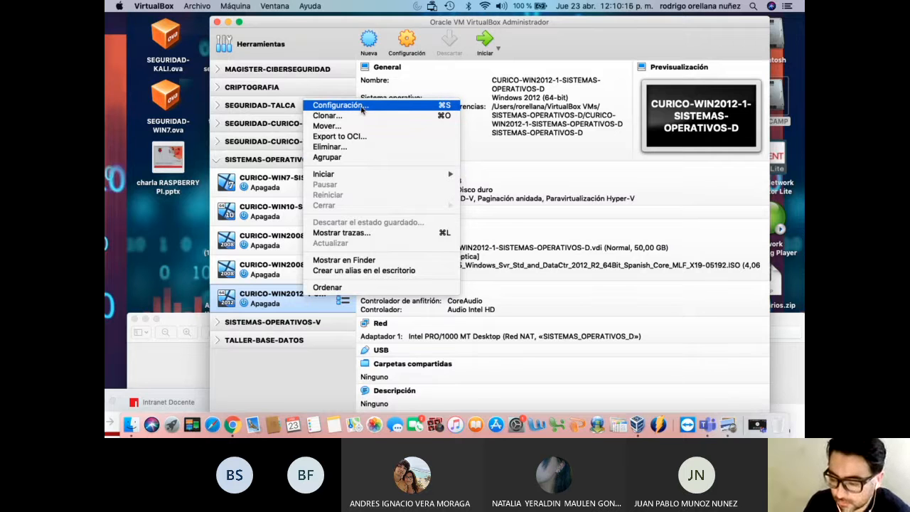
click(362, 106)
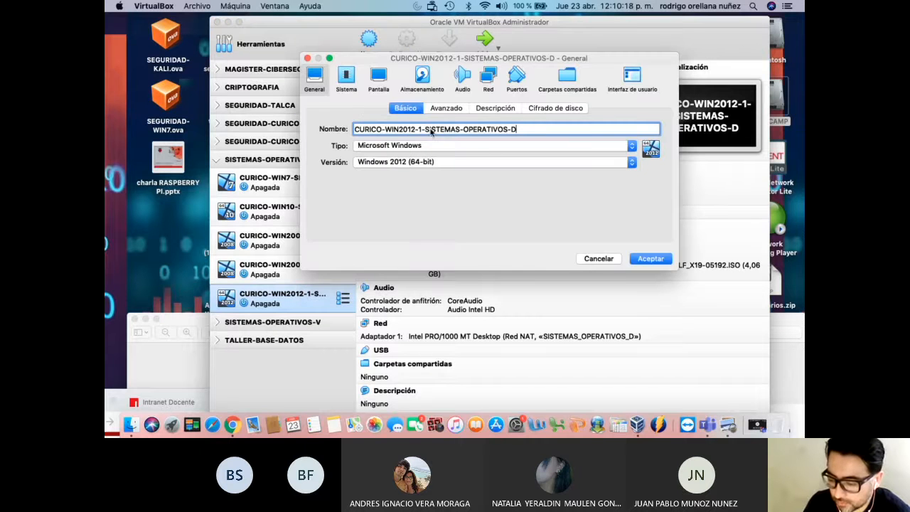
drag(529, 130, 273, 130)
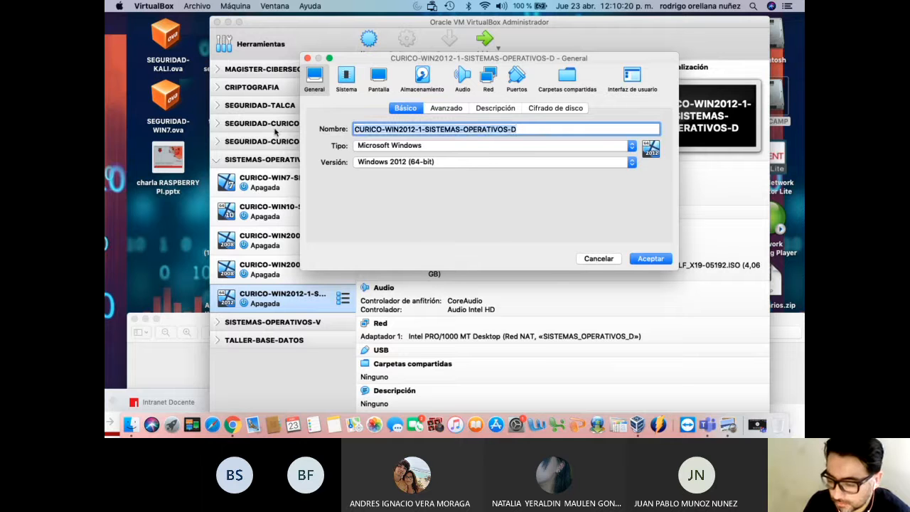
right_click(386, 131)
click(418, 176)
click(599, 258)
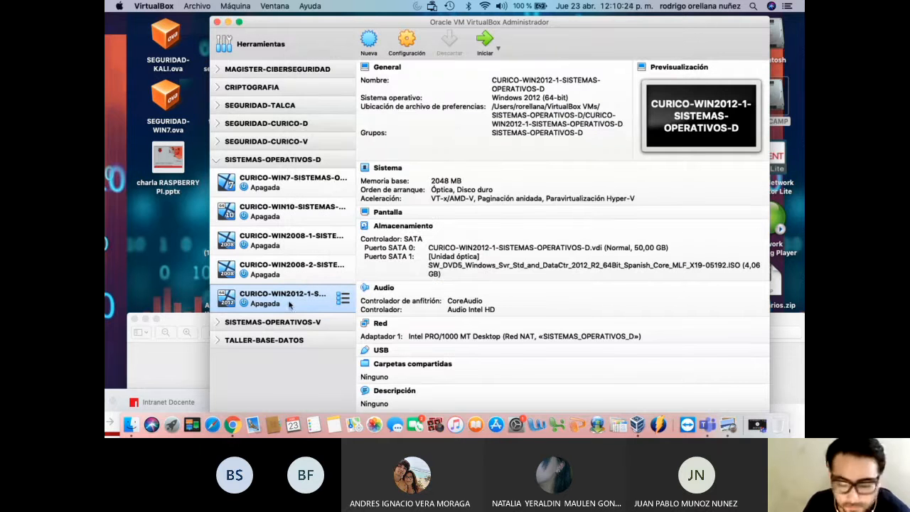
Start a new VM in the SISTEMAS-OPERATIVOS-D group named CURICO-WIN2012-2-SISTEMAS-OPERATIVOS-D
right_click(285, 162)
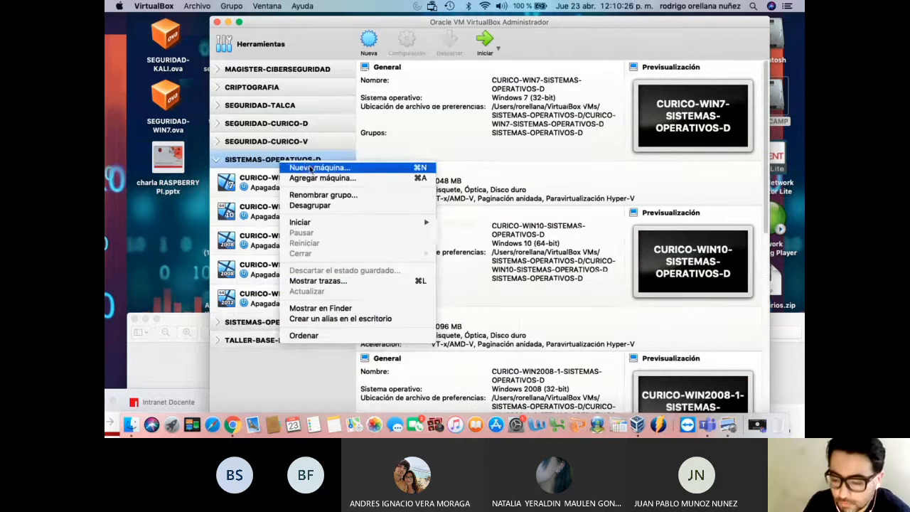
click(311, 168)
right_click(525, 109)
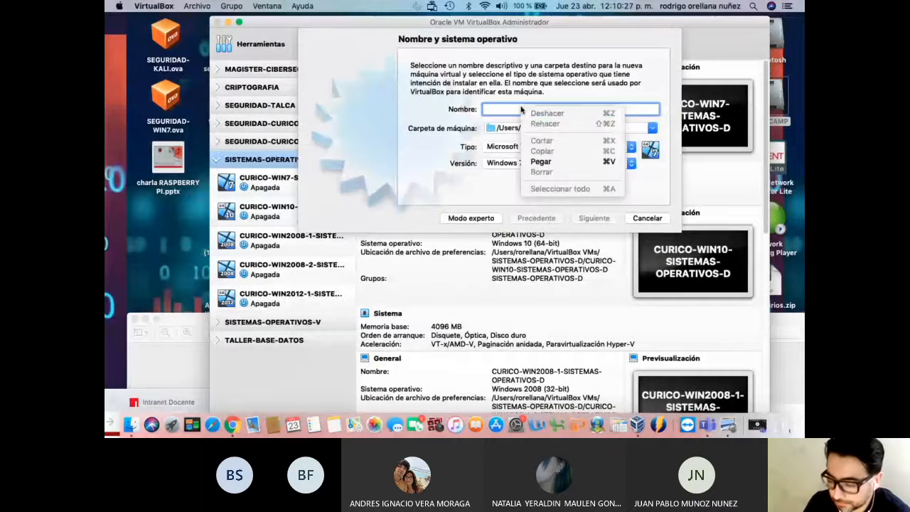
click(565, 165)
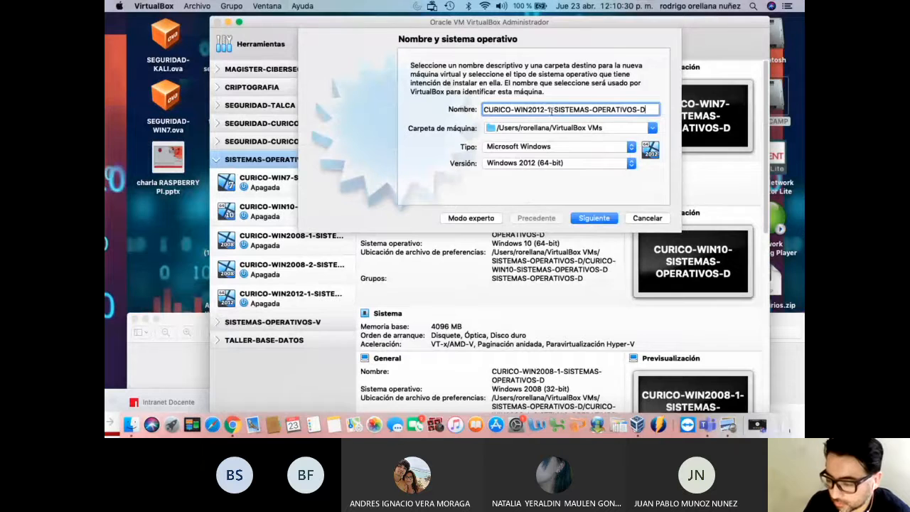
click(552, 110)
key(BackSpace)
text(2)
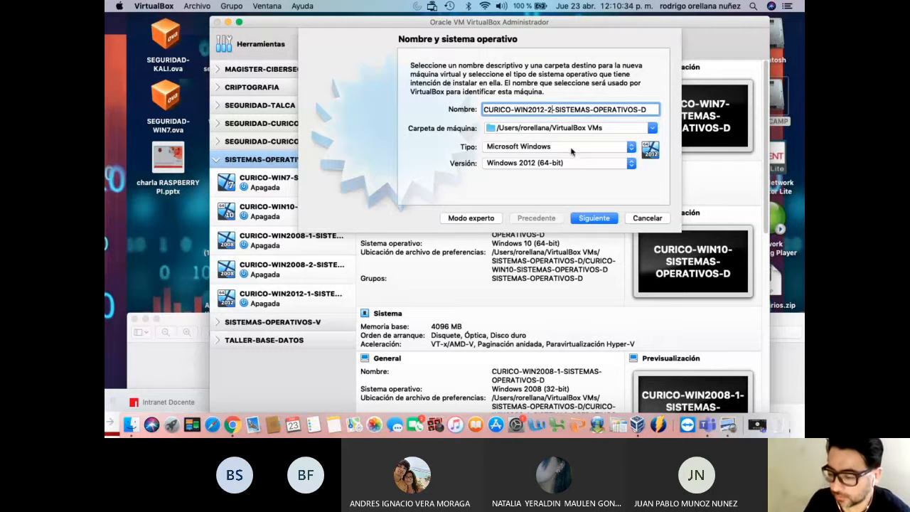
Accept the suggested memory and create a dynamically allocated 50,00 GB VDI disk
click(598, 218)
click(616, 221)
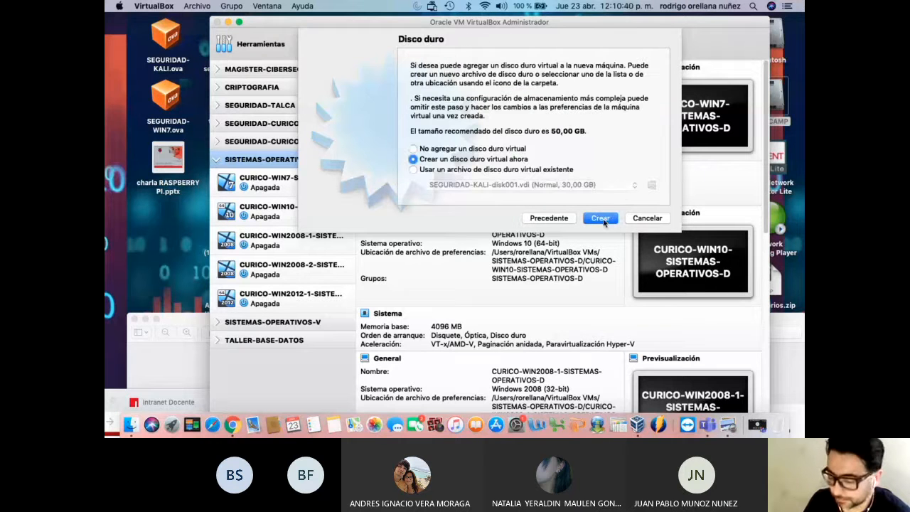
click(601, 220)
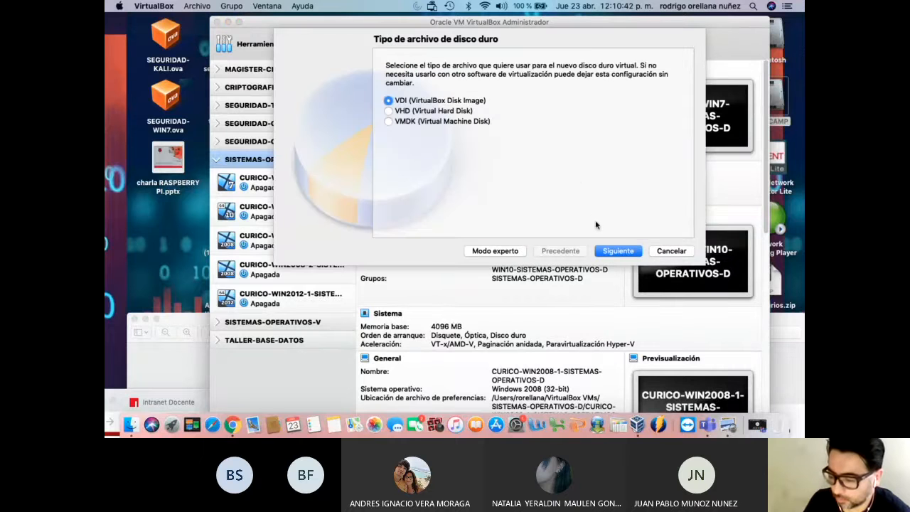
click(615, 251)
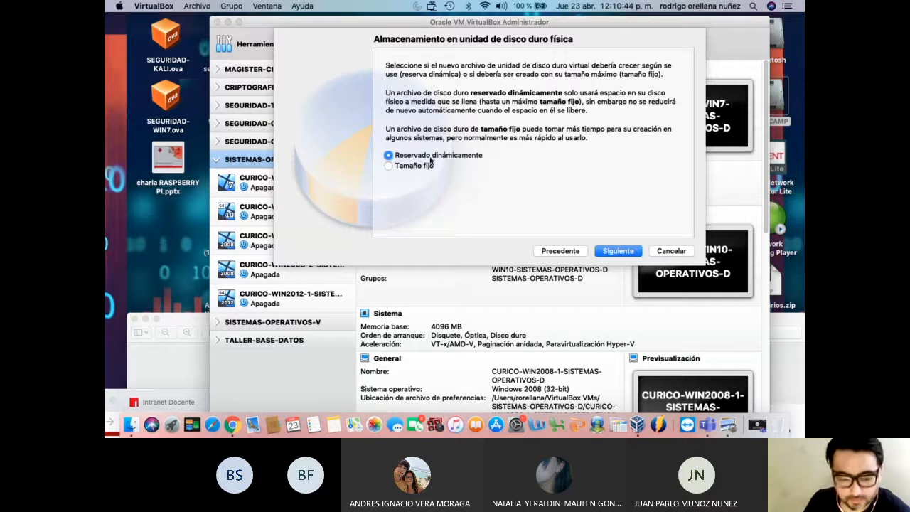
click(619, 252)
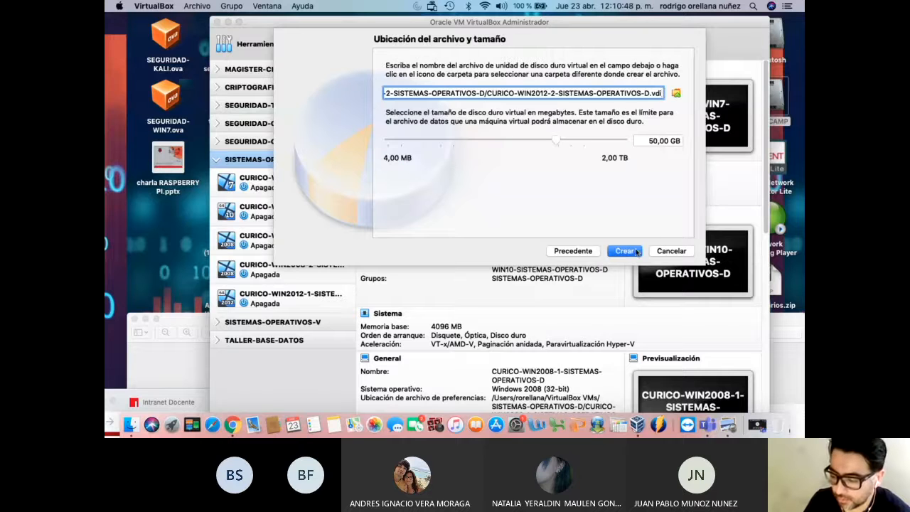
click(635, 252)
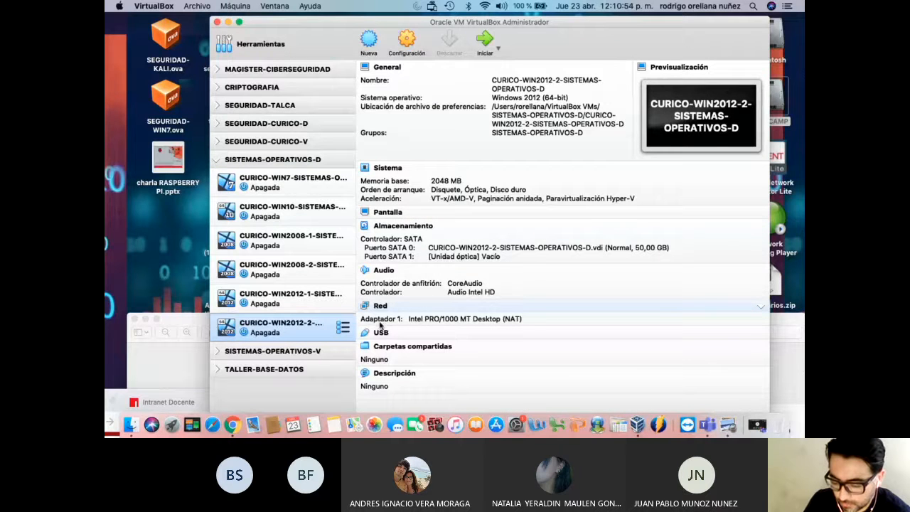
Open Configuración for the new CURICO-WIN2012-2 VM from its context menu
right_click(310, 324)
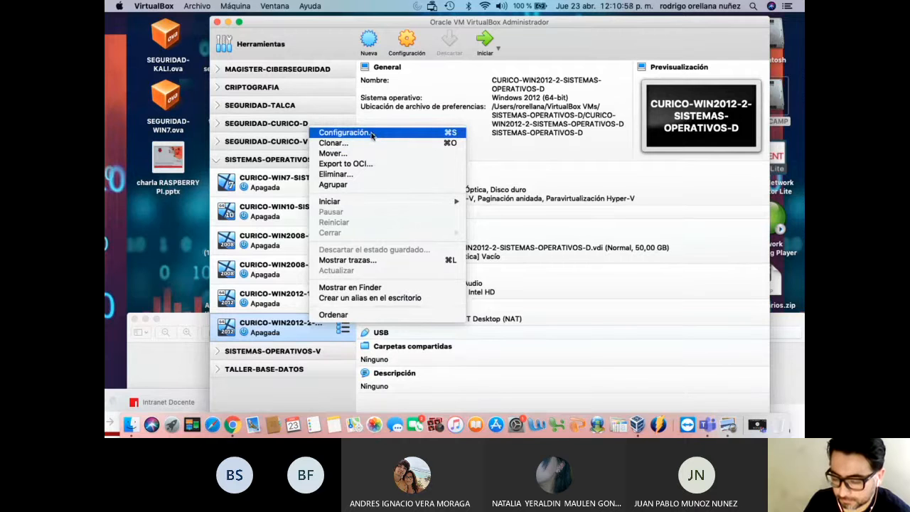
click(345, 133)
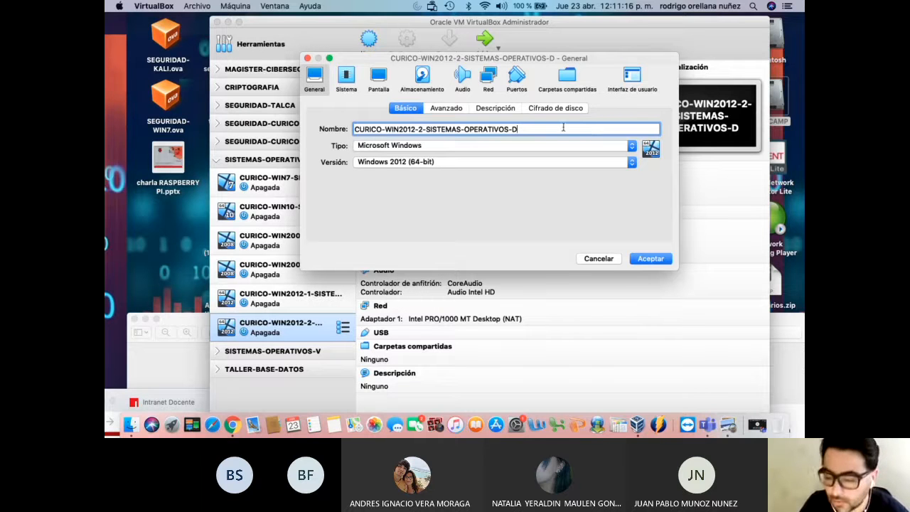
Put CURICO-WIN2012-2's Adaptador 1 on Red NAT SISTEMAS_OPERATIVOS_D, promiscuous mode Permitir todo
click(488, 78)
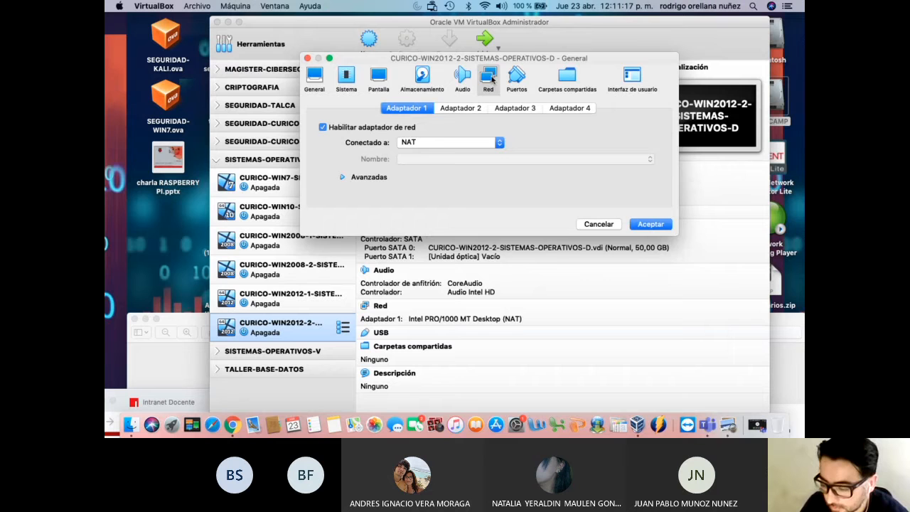
click(419, 143)
click(425, 154)
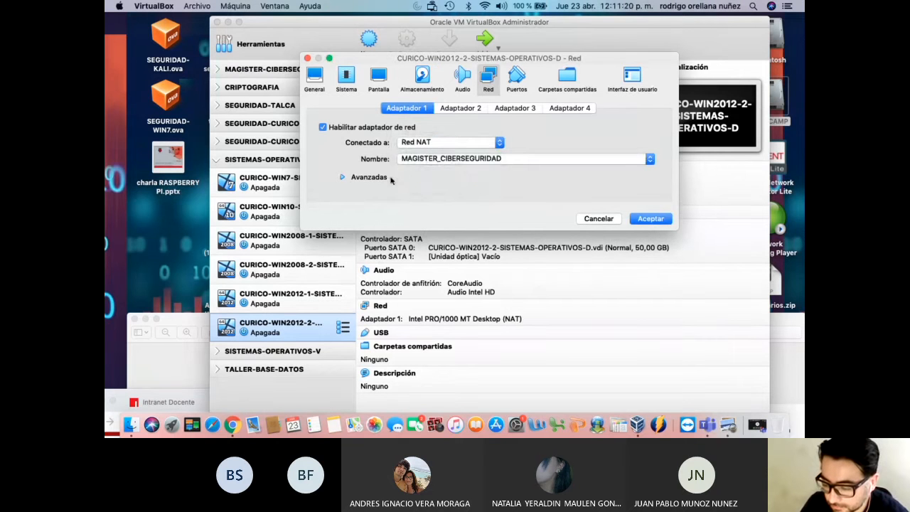
click(424, 162)
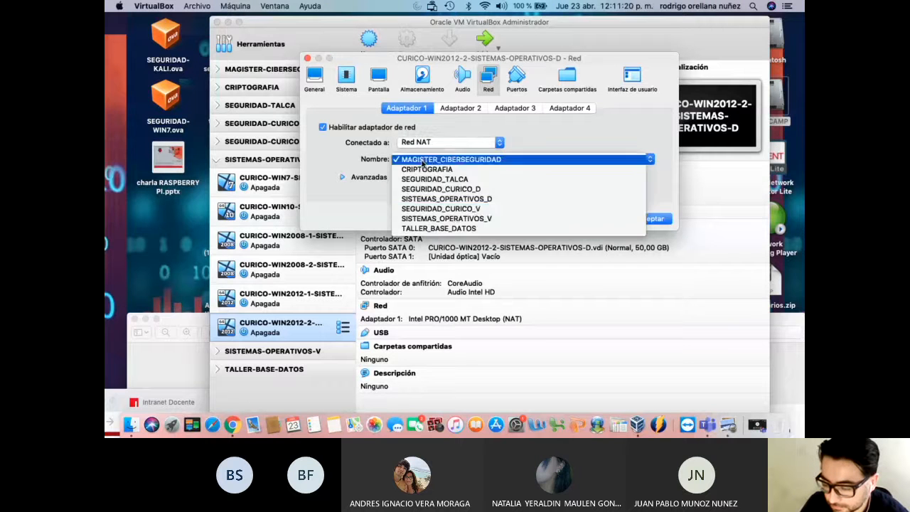
click(472, 200)
click(384, 181)
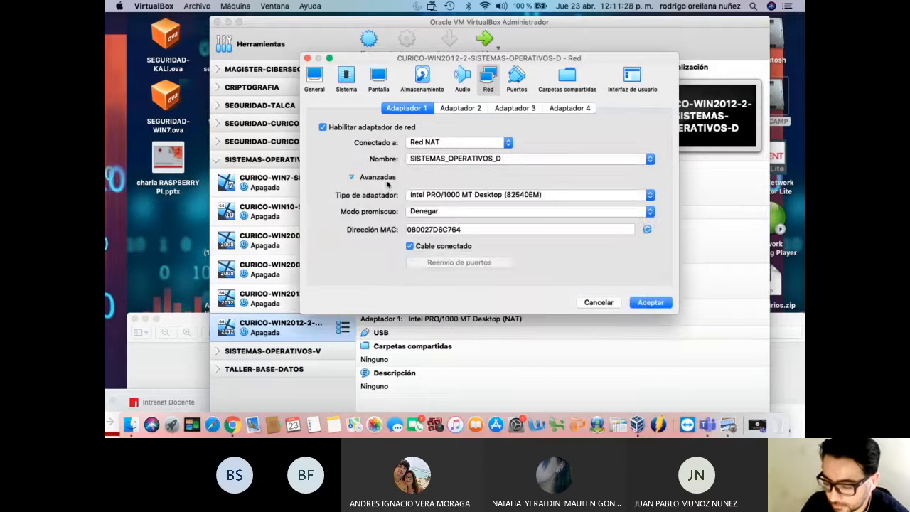
click(447, 209)
click(453, 232)
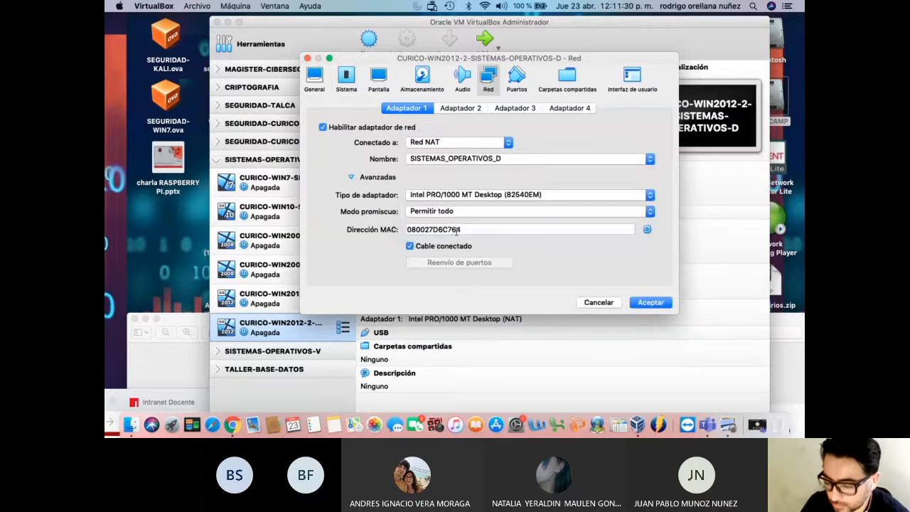
Mount the SW_DVD5 Windows Server 2012 R2 ISO in the empty optical drive
click(423, 75)
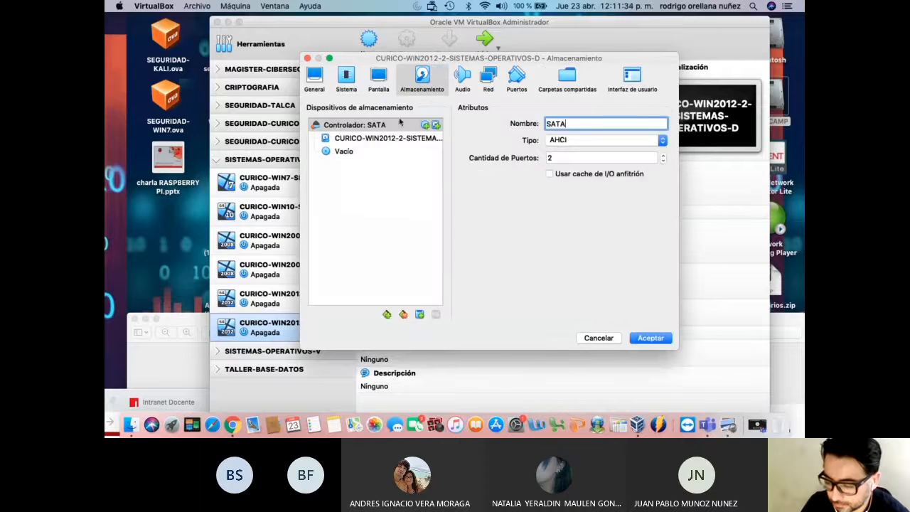
click(352, 156)
click(665, 126)
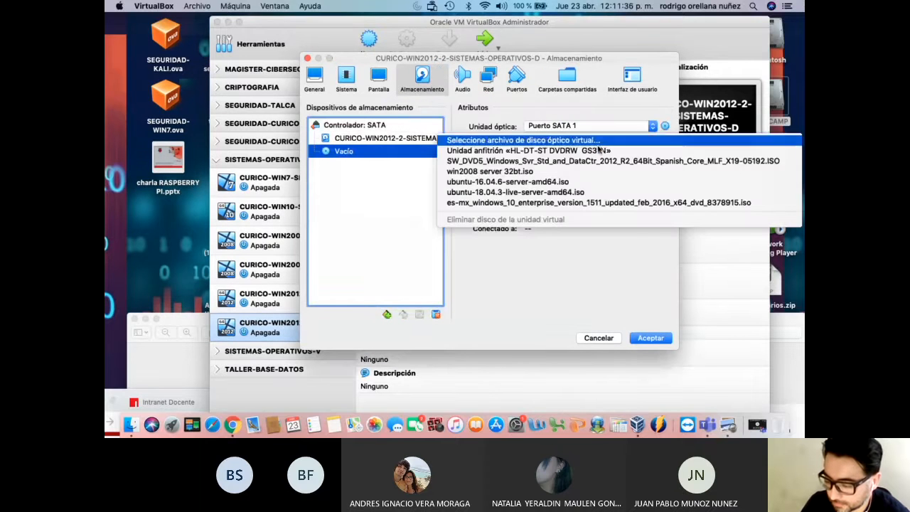
click(583, 162)
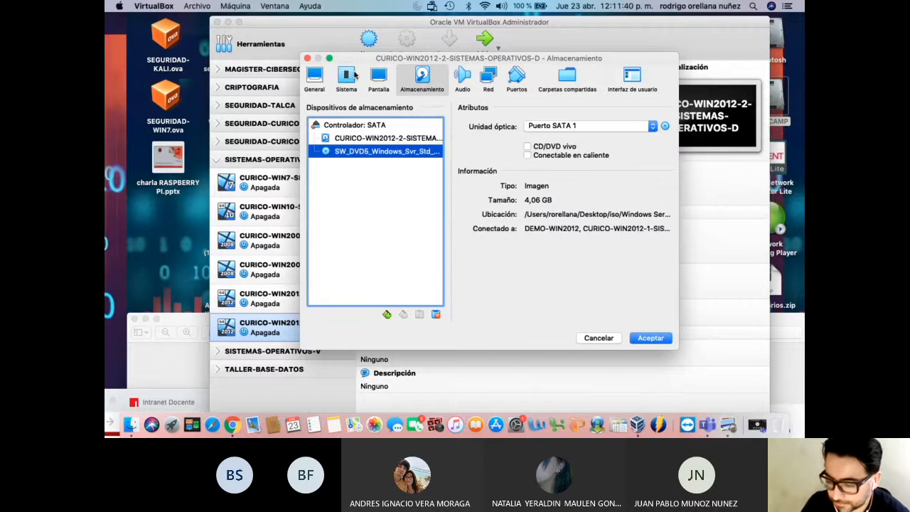
click(356, 76)
Disable floppy boot and order boot devices as Óptica first, then Disco duro
click(426, 161)
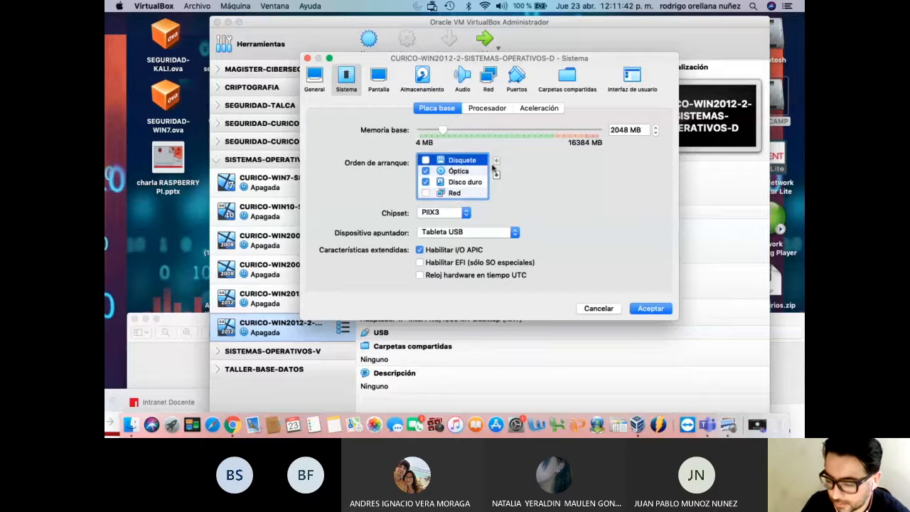
click(482, 173)
click(496, 161)
click(472, 183)
click(496, 162)
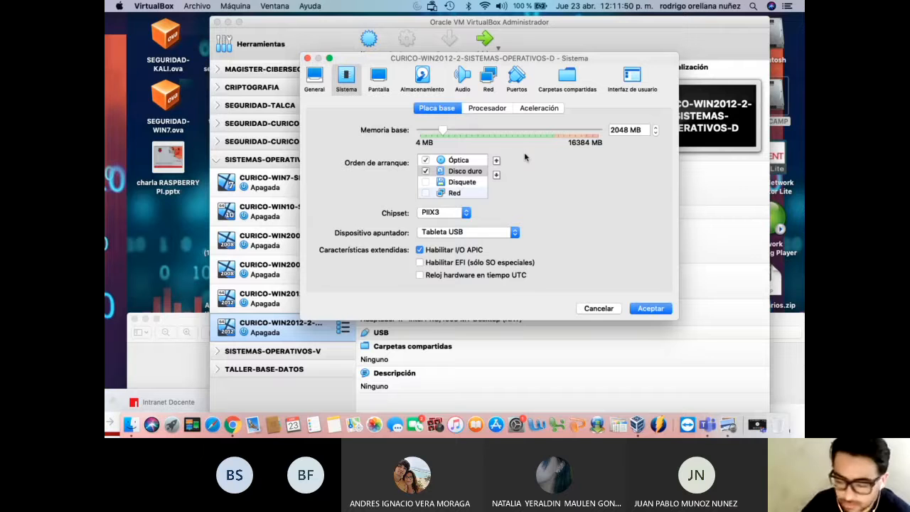
Review the system and display settings, save them, and select CURICO-WIN2012-1 in the list
click(324, 83)
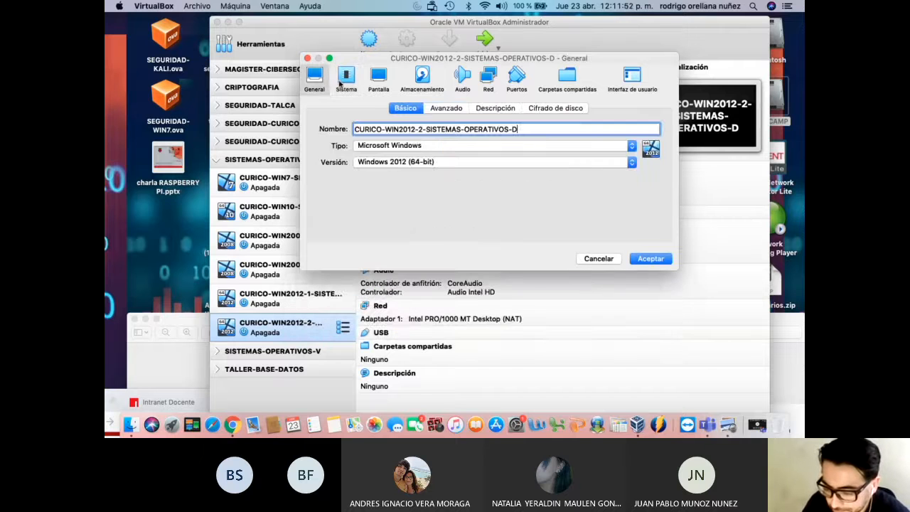
click(354, 83)
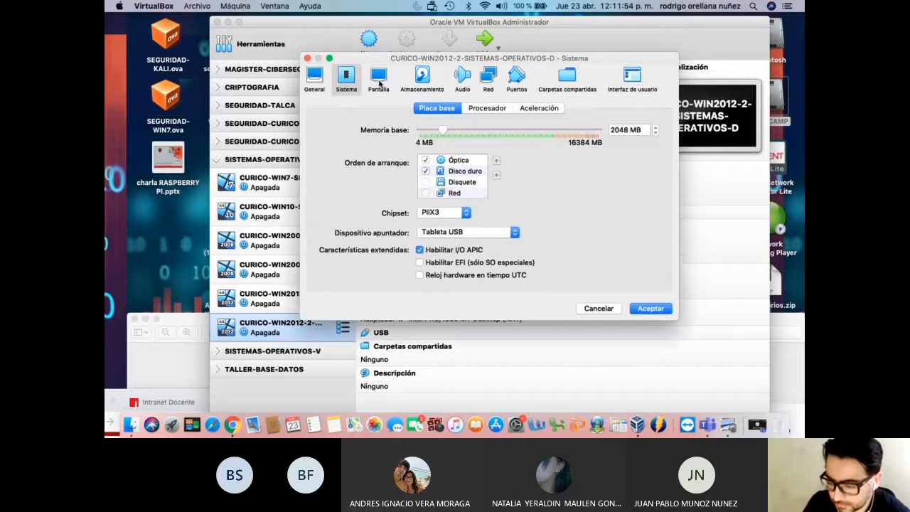
click(482, 111)
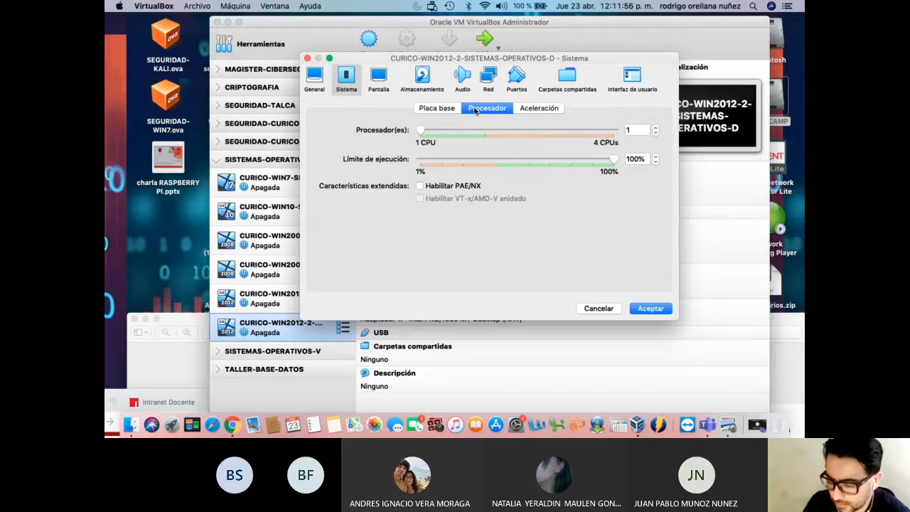
click(448, 110)
click(488, 110)
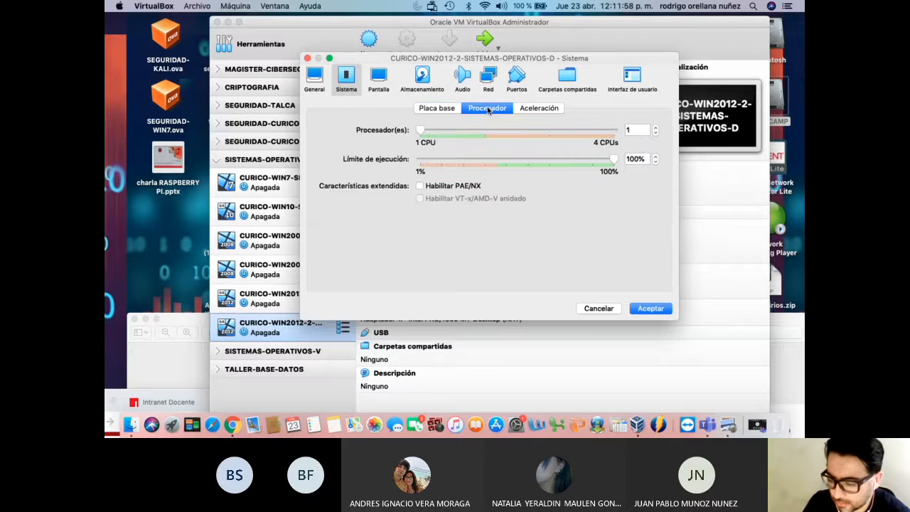
click(436, 108)
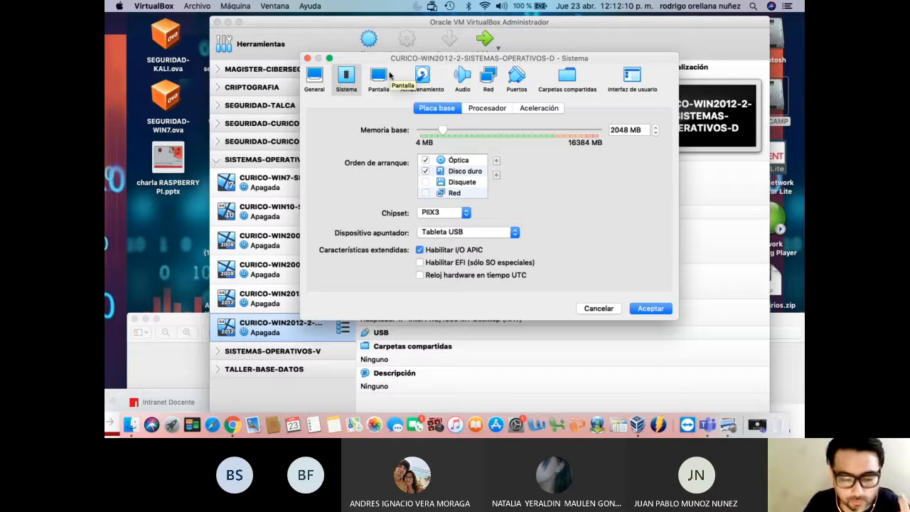
click(384, 76)
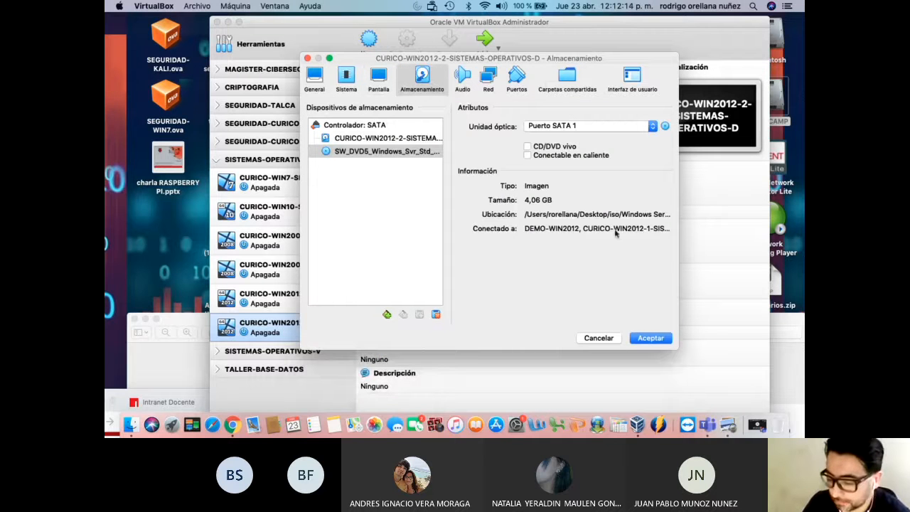
click(669, 337)
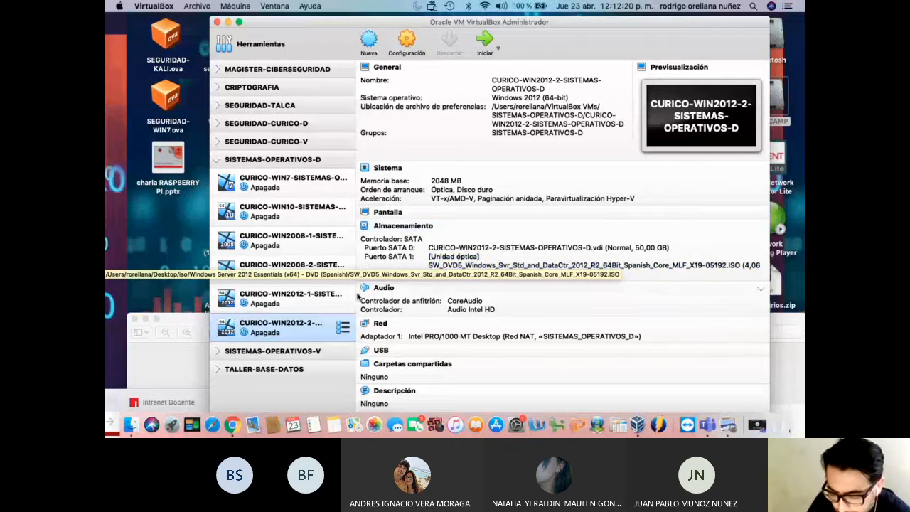
click(315, 301)
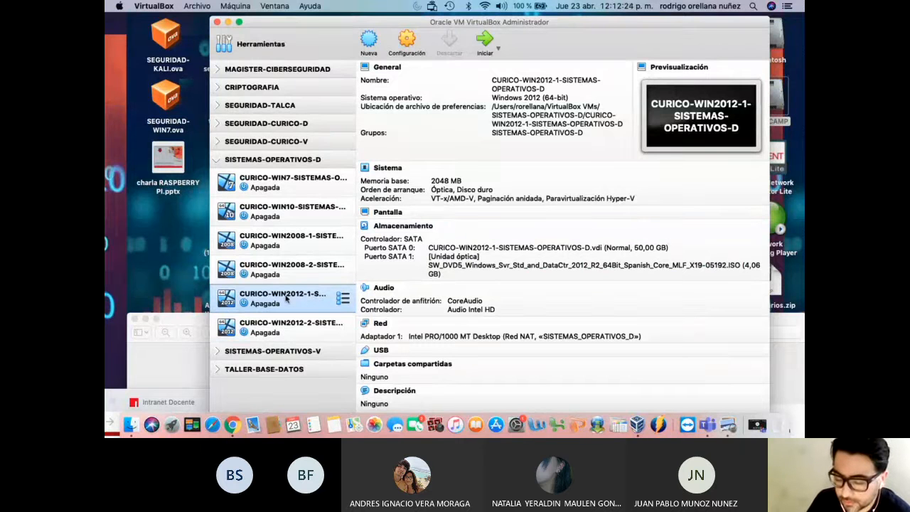
Launch CURICO-WIN2012-1, arrange the windows, and close the keyboard auto-capture banner
double_click(287, 298)
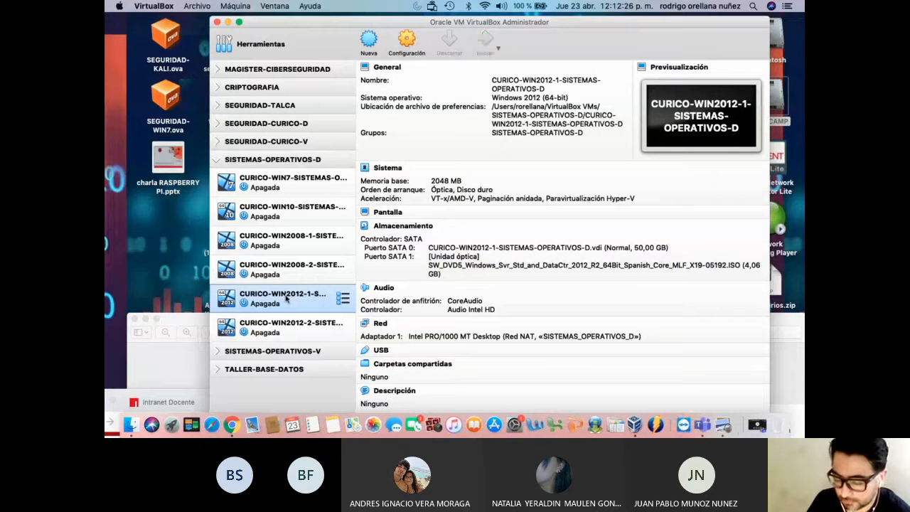
drag(189, 318, 212, 86)
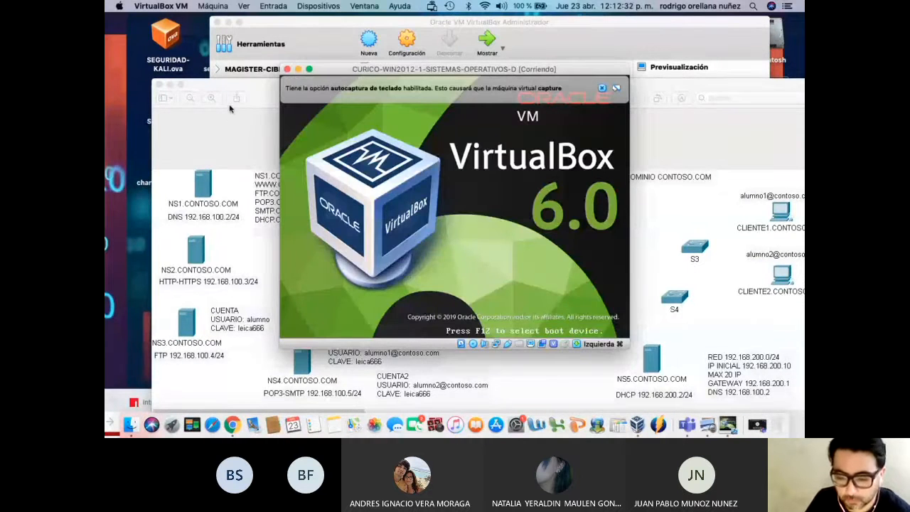
drag(242, 91, 240, 406)
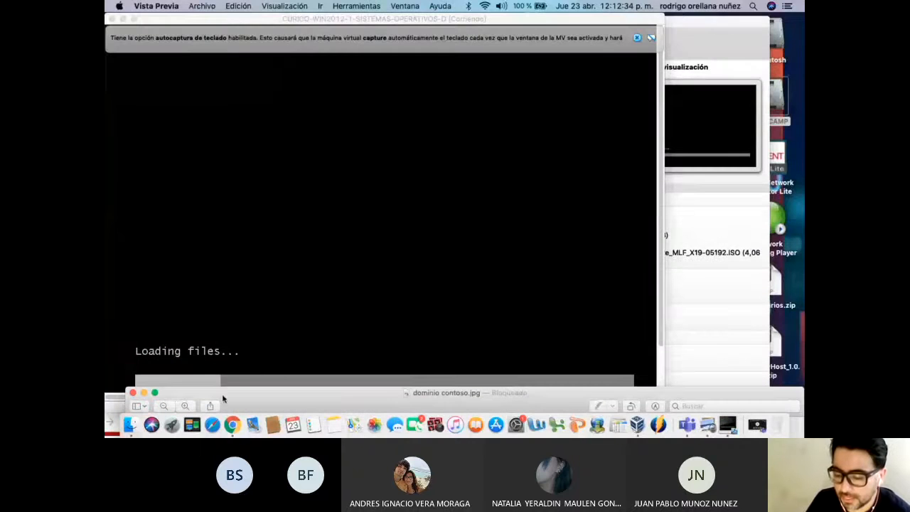
drag(271, 19, 332, 19)
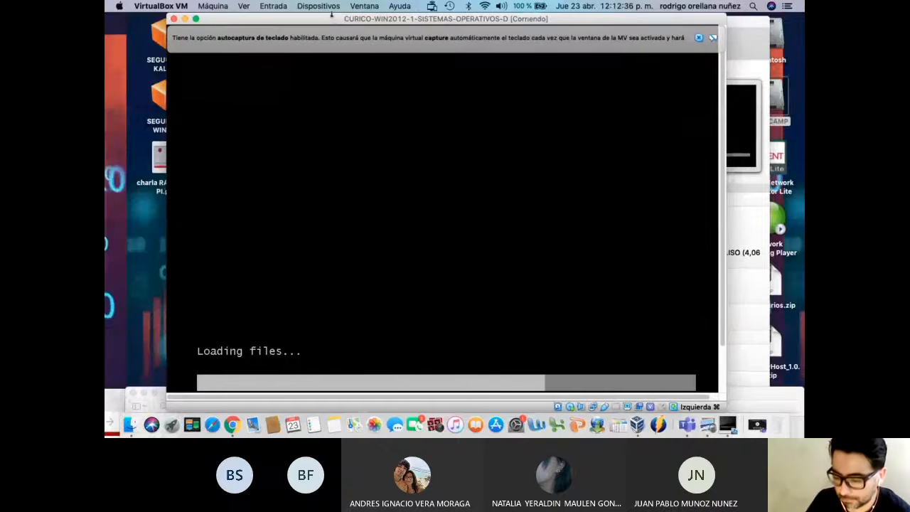
click(698, 39)
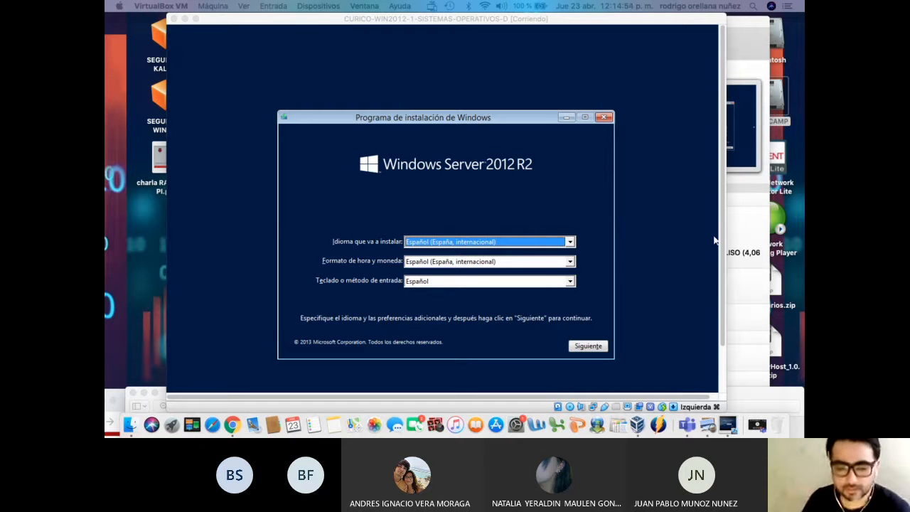
Keep Español (España, internacional) as the install language and continue with Siguiente
click(446, 163)
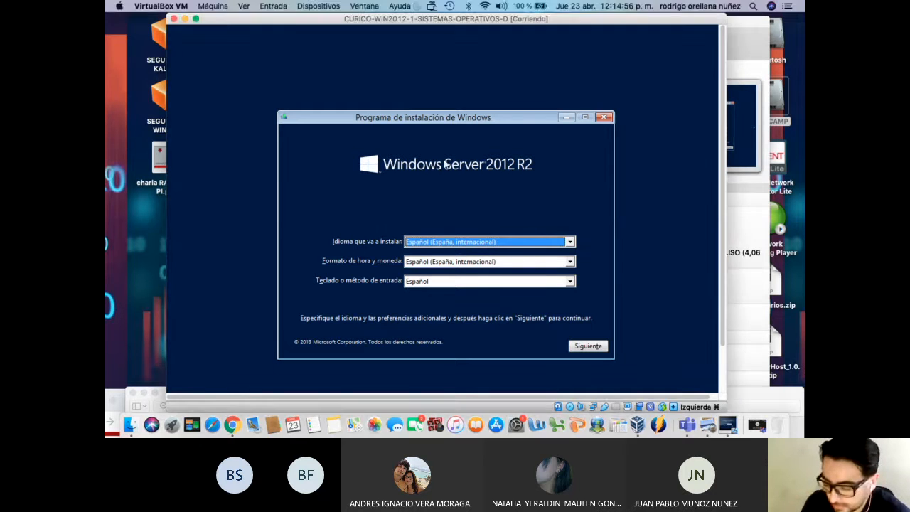
click(443, 244)
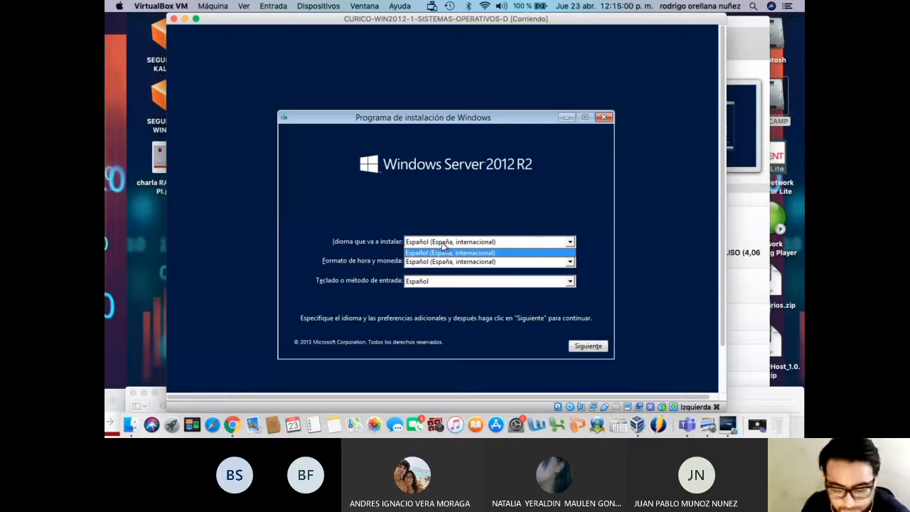
click(442, 242)
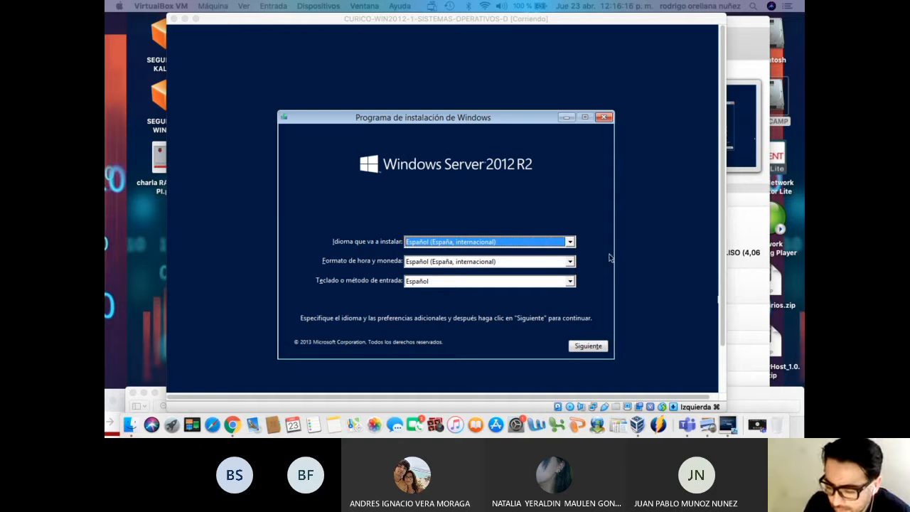
click(595, 346)
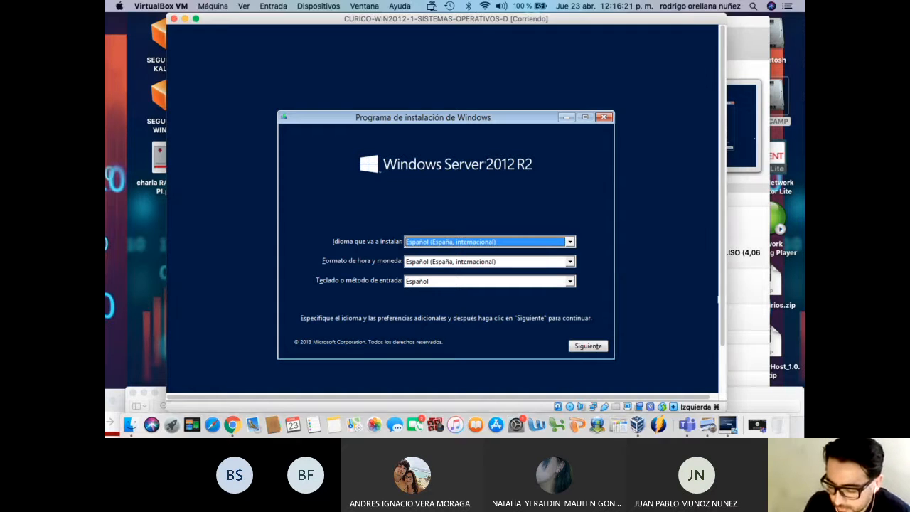
click(591, 348)
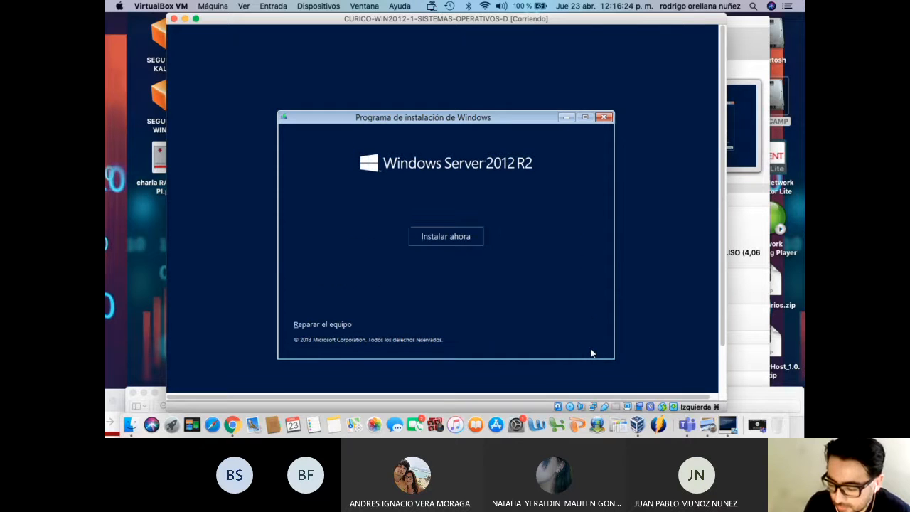
Begin the Windows Server 2012 R2 installation with 'Instalar ahora'
click(464, 240)
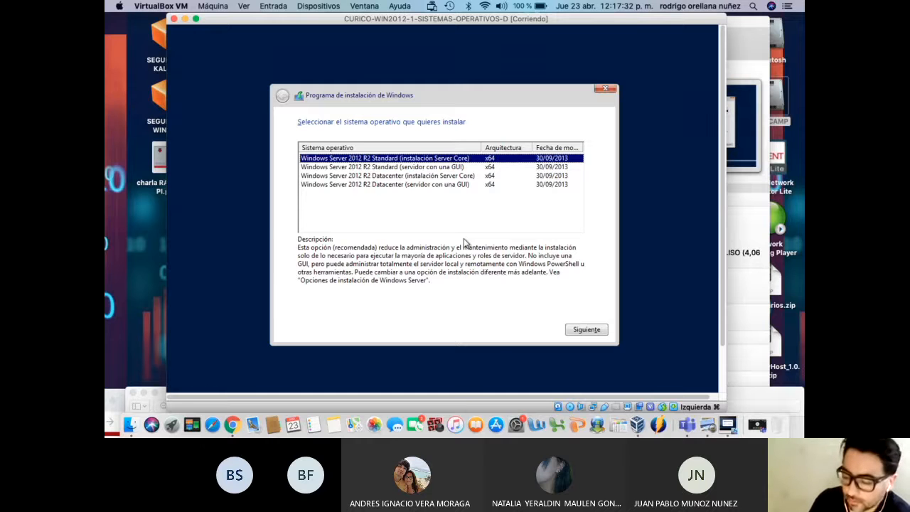
Choose 'Windows Server 2012 R2 Standard (servidor con una GUI)' and continue to the license terms
click(450, 168)
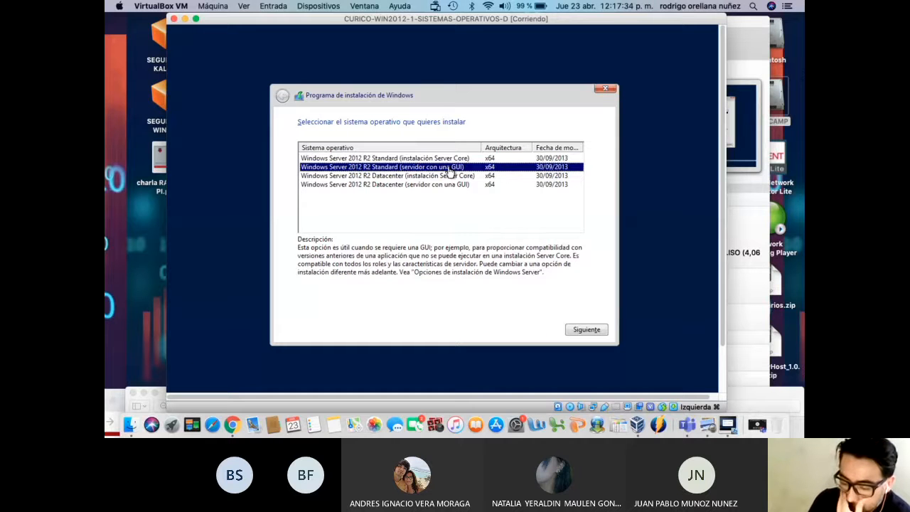
click(448, 159)
click(446, 168)
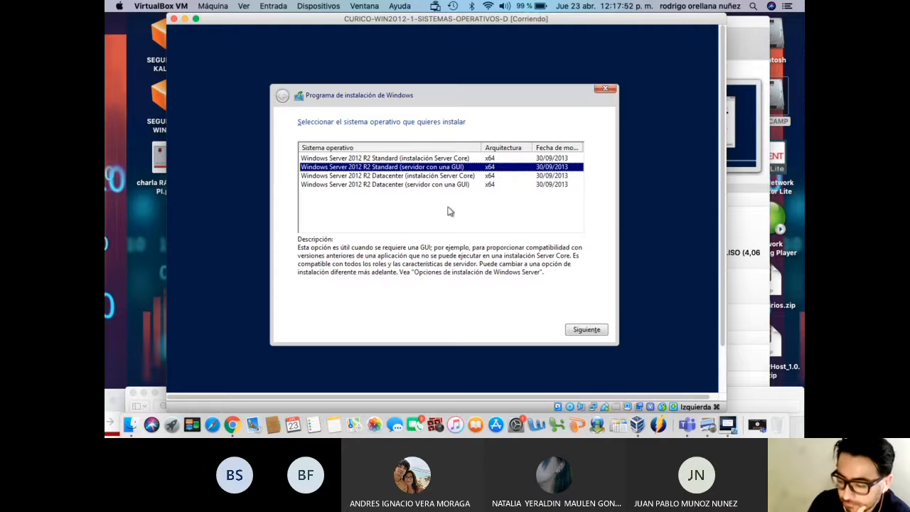
click(588, 332)
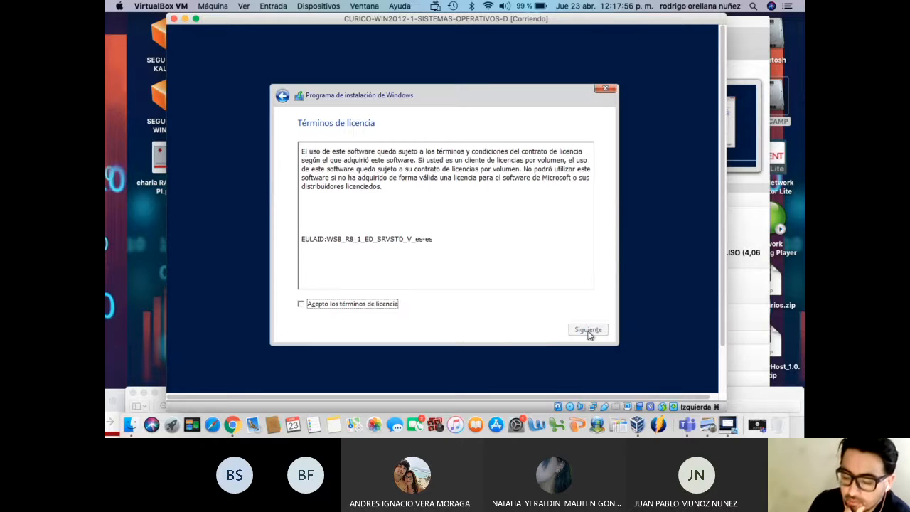
Tick 'Acepto los términos de licencia' and move on to the installation type choice
click(371, 304)
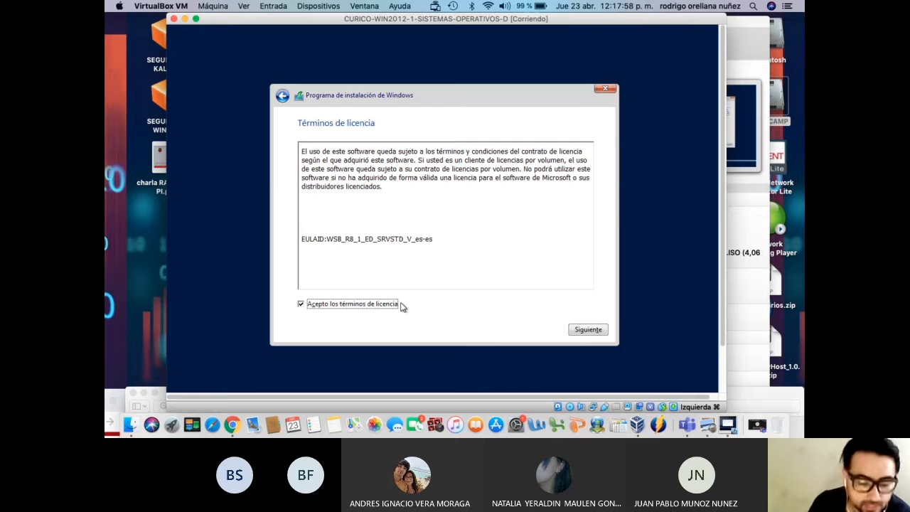
click(588, 331)
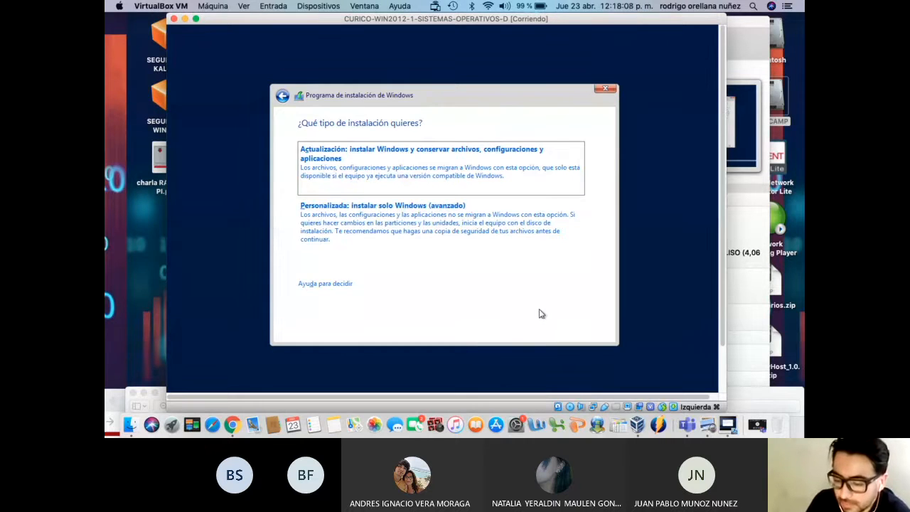
Pick 'Personalizada: instalar solo Windows (avanzado)' to reach the disk list
click(443, 234)
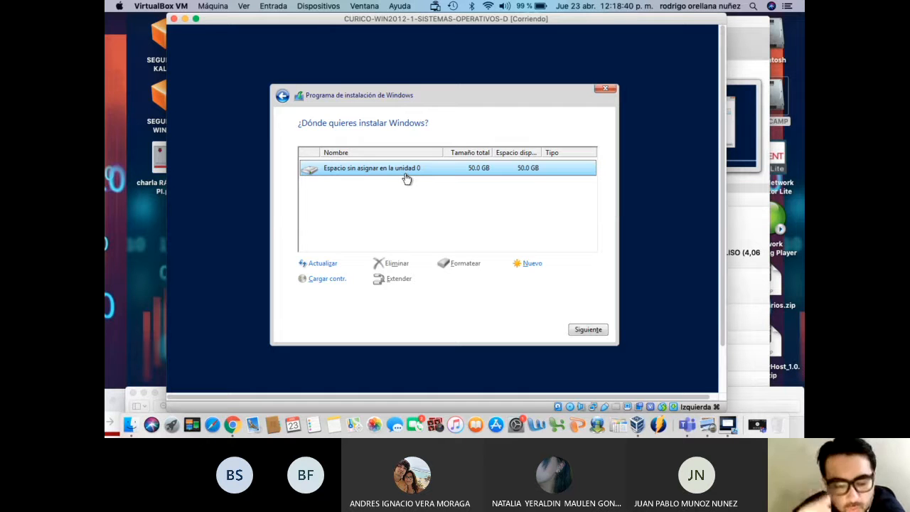
Create a 51200 MB partition on disk 0, accepting the extra system partitions Windows requires
click(533, 264)
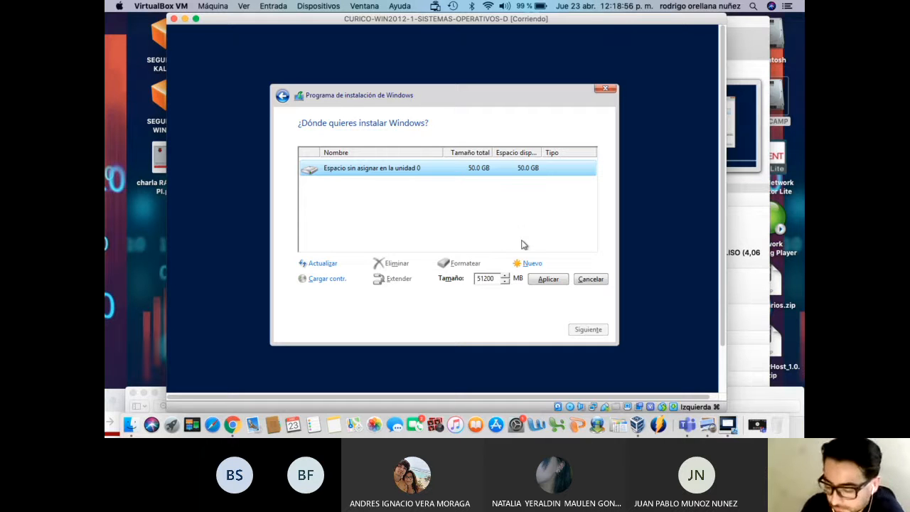
click(538, 283)
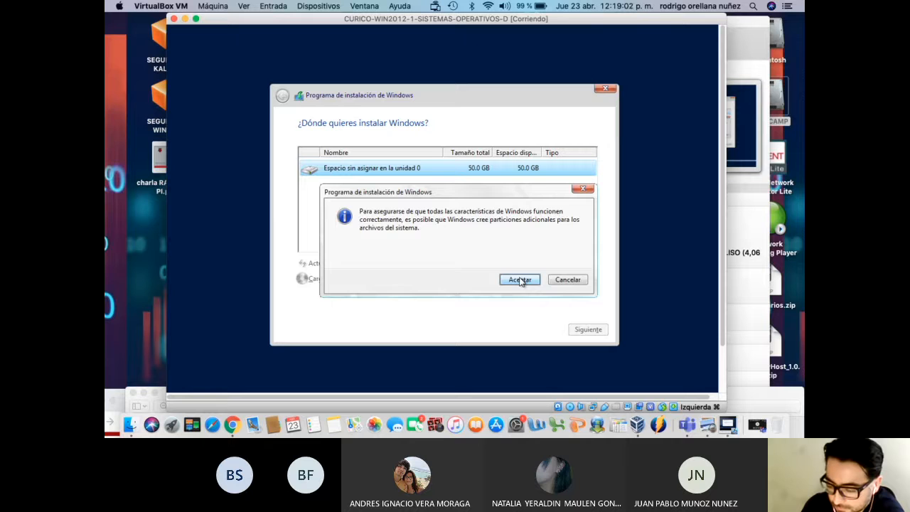
click(520, 280)
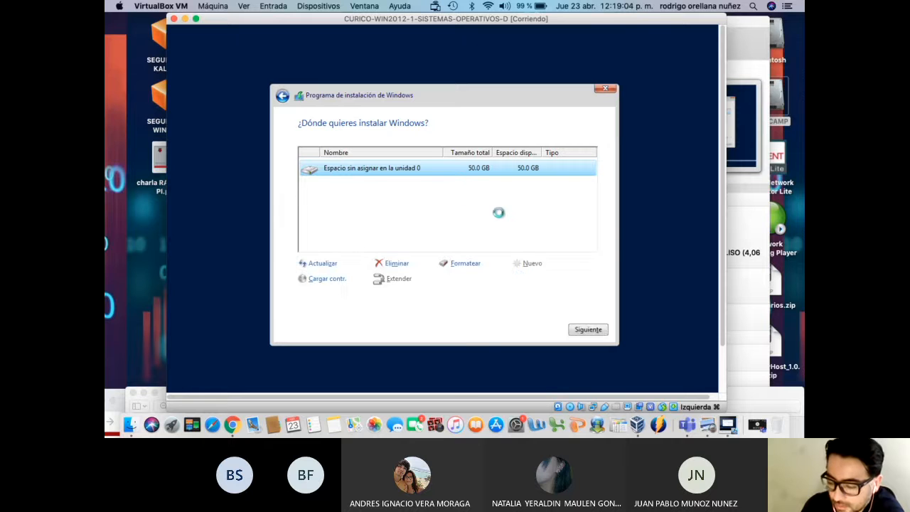
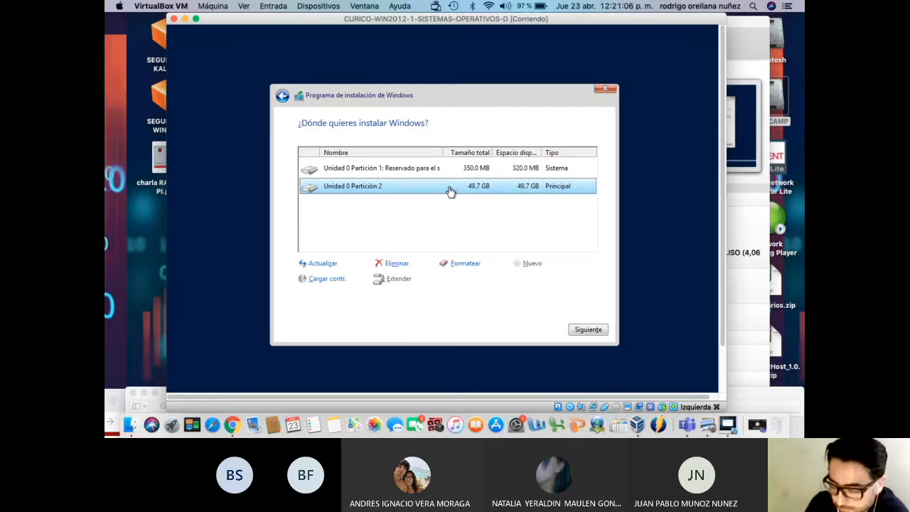
Begin installing Windows on Unidad 0 Partición 2 of WIN2012-1, then move its window aside
click(588, 333)
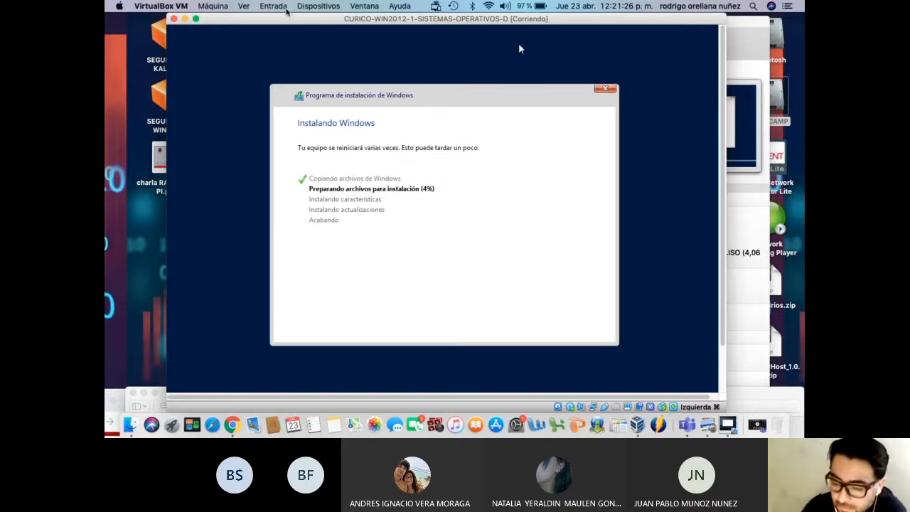
drag(276, 19, 372, 7)
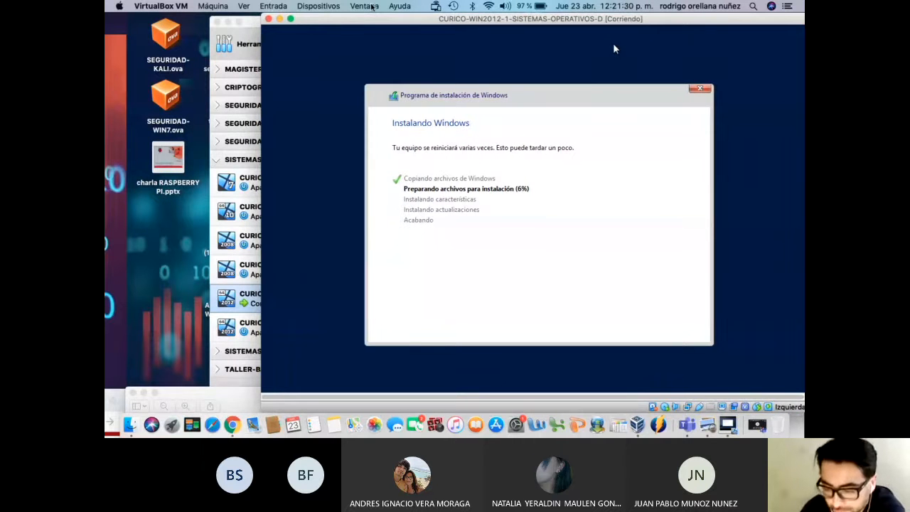
Start CURICO-WIN2012-2-SISTEMAS-OPERATIVOS-D from the VirtualBox Manager while WIN2012-1 keeps installing
drag(252, 24, 201, 115)
click(616, 48)
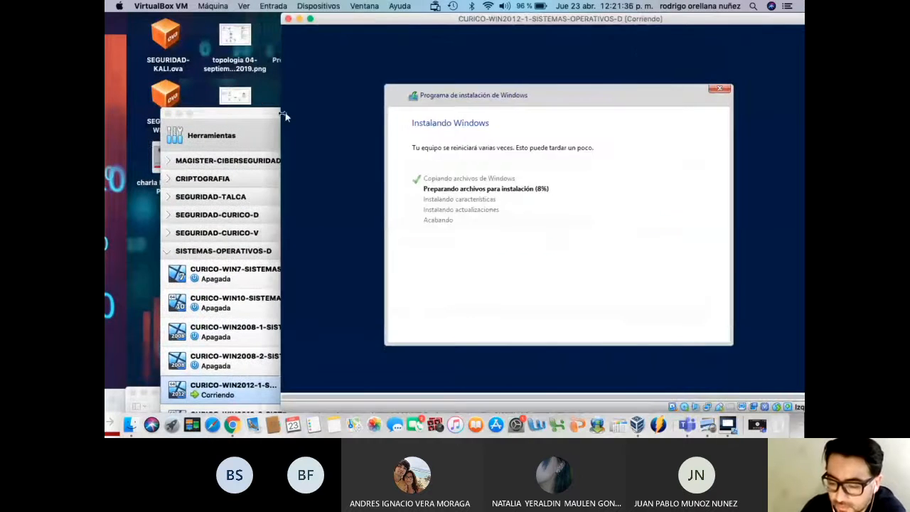
drag(255, 115, 232, 40)
click(219, 341)
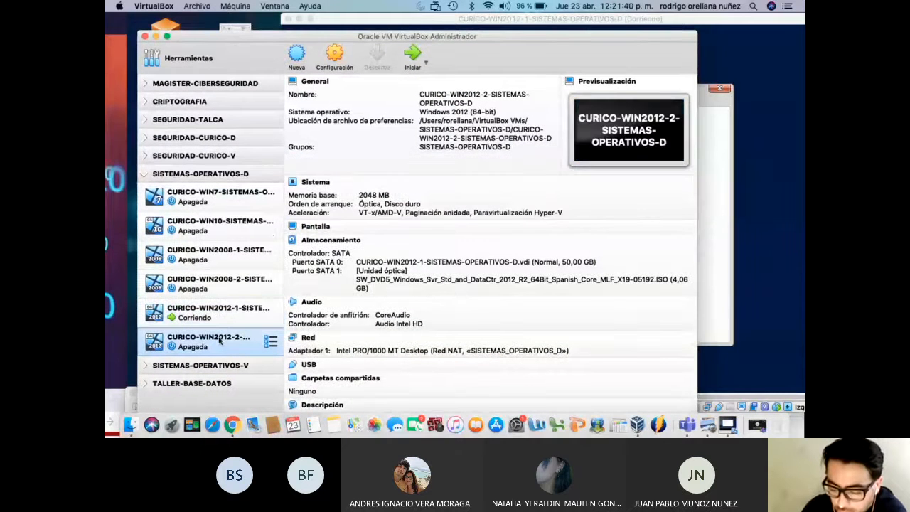
click(409, 57)
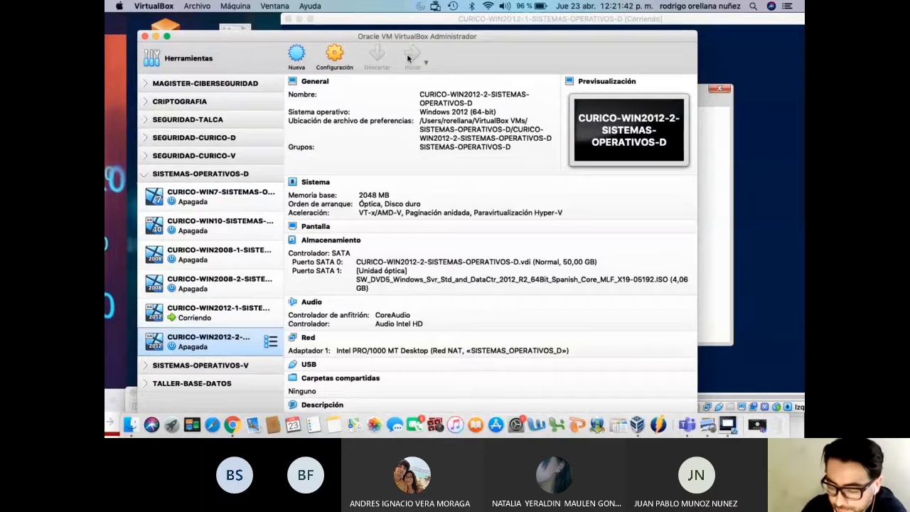
drag(415, 38, 433, 377)
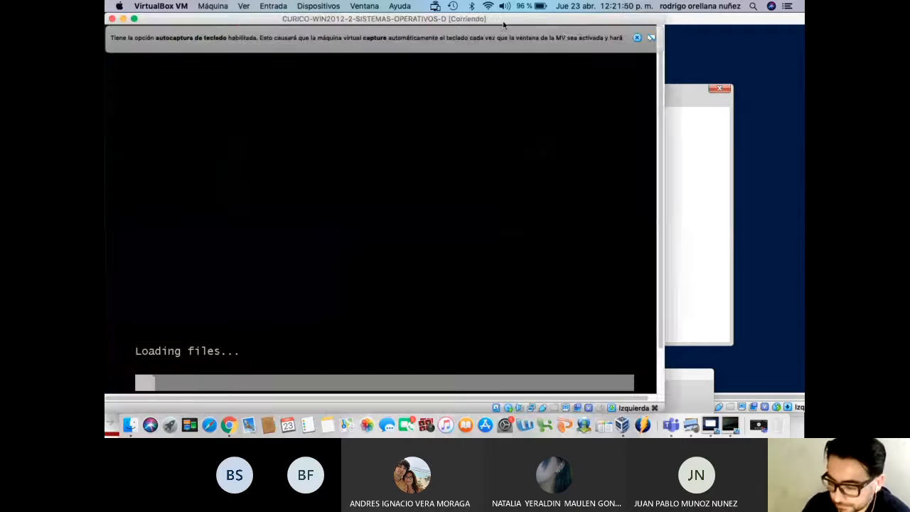
Dismiss the keyboard autocapture notice and arrange the WIN2012-1 and WIN2012-2 windows while setup loads
click(638, 37)
drag(482, 20, 535, 23)
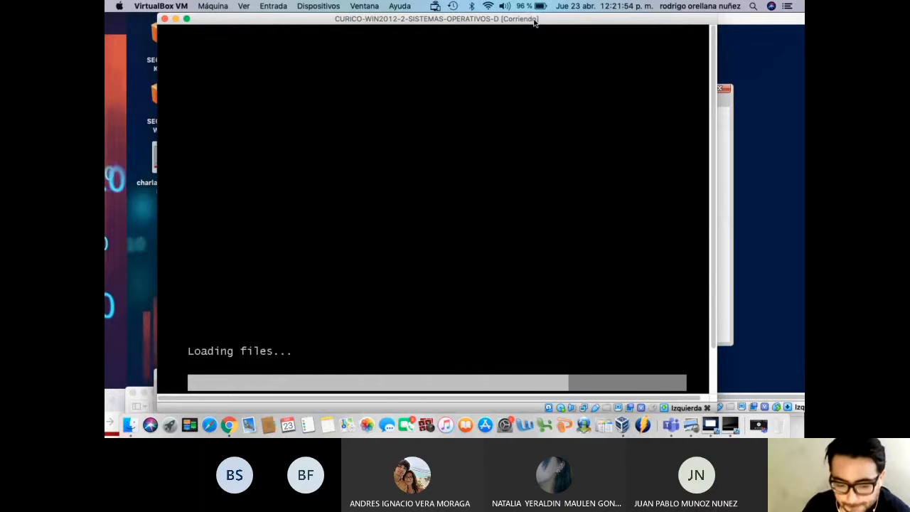
mouse_move(535, 23)
mouse_down()
mouse_move(469, 73)
mouse_move(517, 80)
mouse_move(534, 138)
mouse_move(545, 78)
mouse_move(529, 19)
mouse_move(554, 19)
mouse_move(546, 18)
mouse_up()
drag(284, 46, 253, 45)
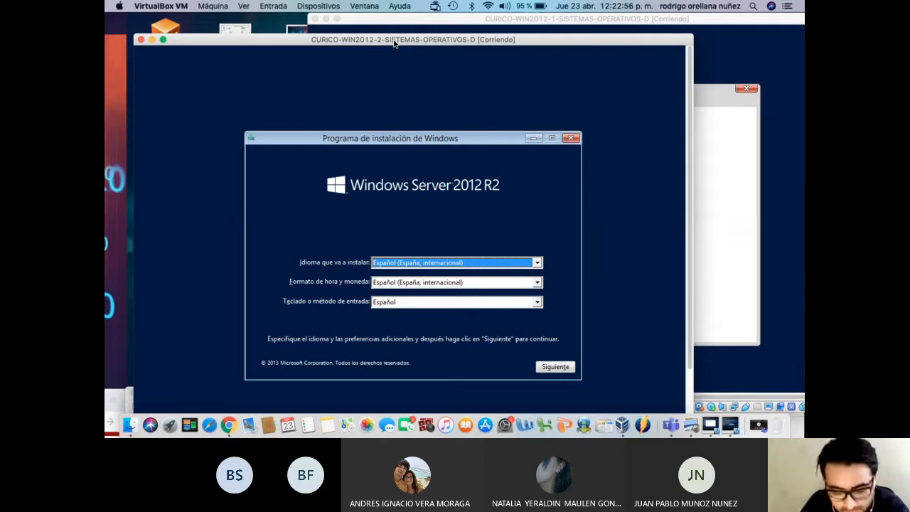
Accept the Spanish language settings and choose Instalar ahora, checking WIN2012-1's progress meanwhile
click(566, 369)
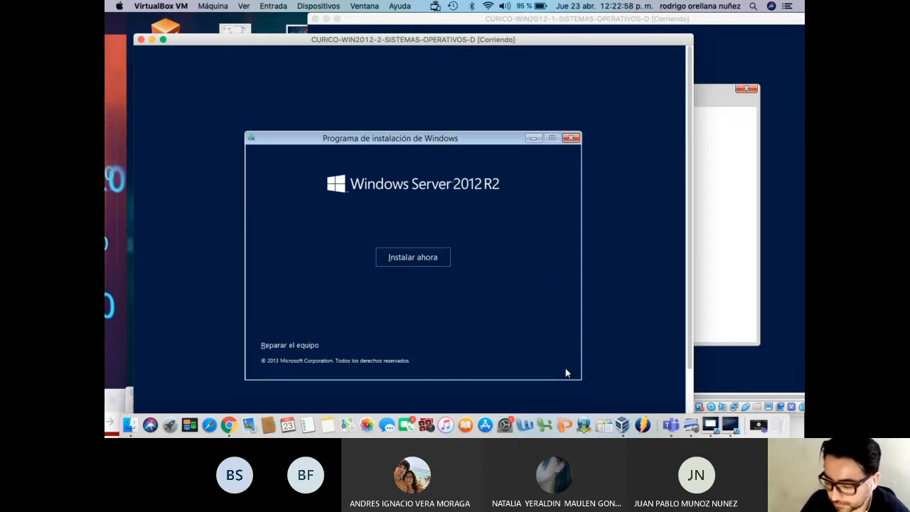
click(407, 257)
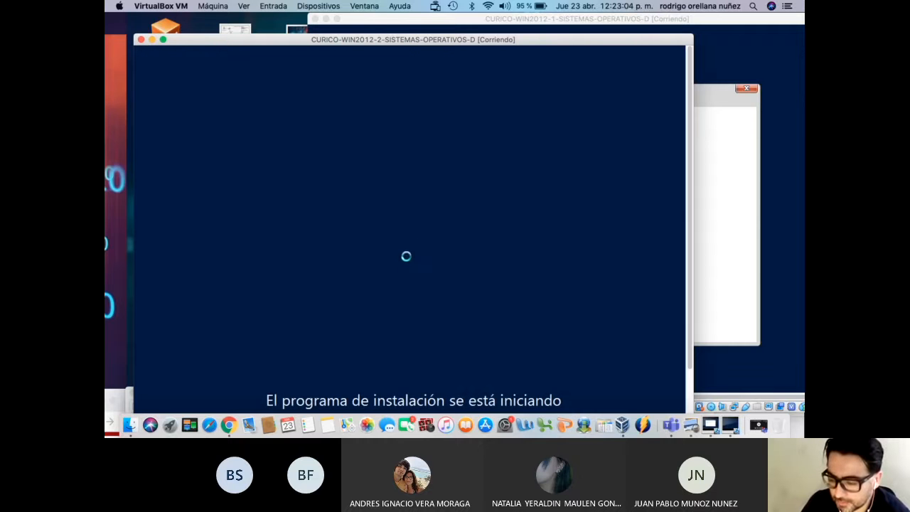
mouse_move(487, 20)
mouse_down()
mouse_move(522, 19)
mouse_move(492, 19)
mouse_up()
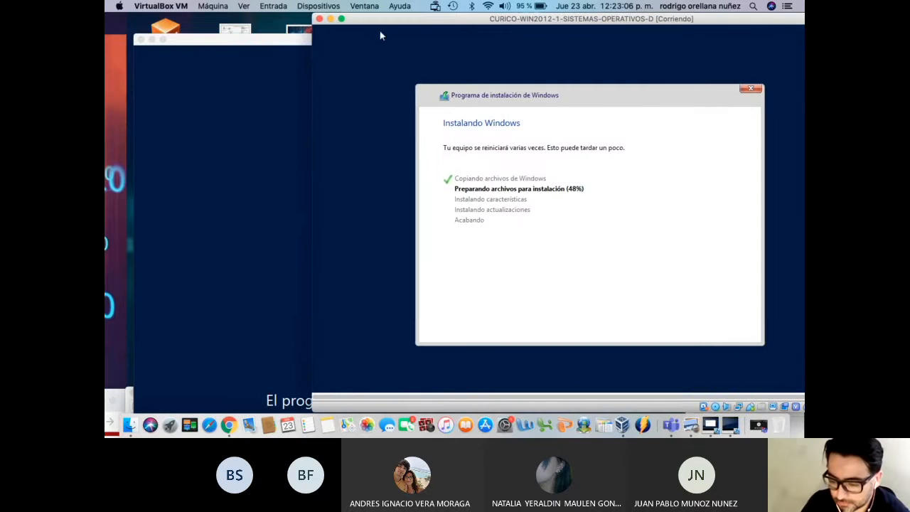
drag(287, 41, 303, 45)
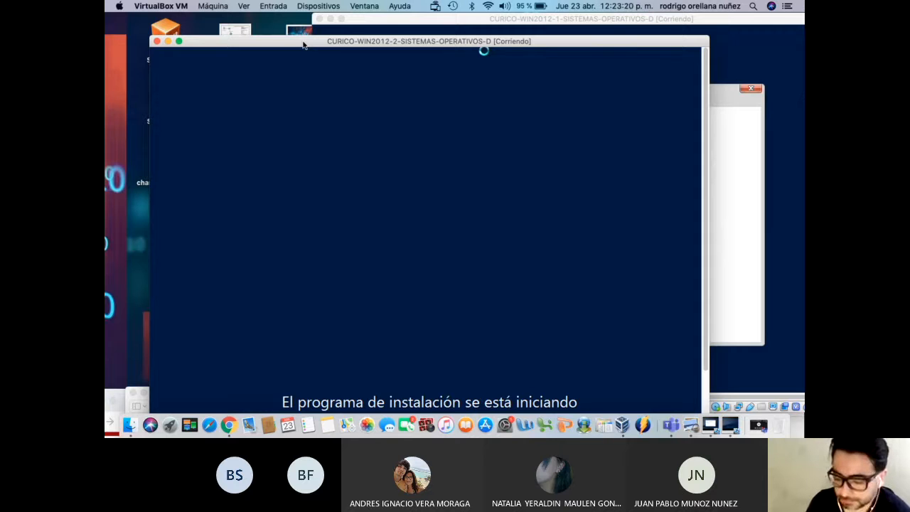
click(376, 20)
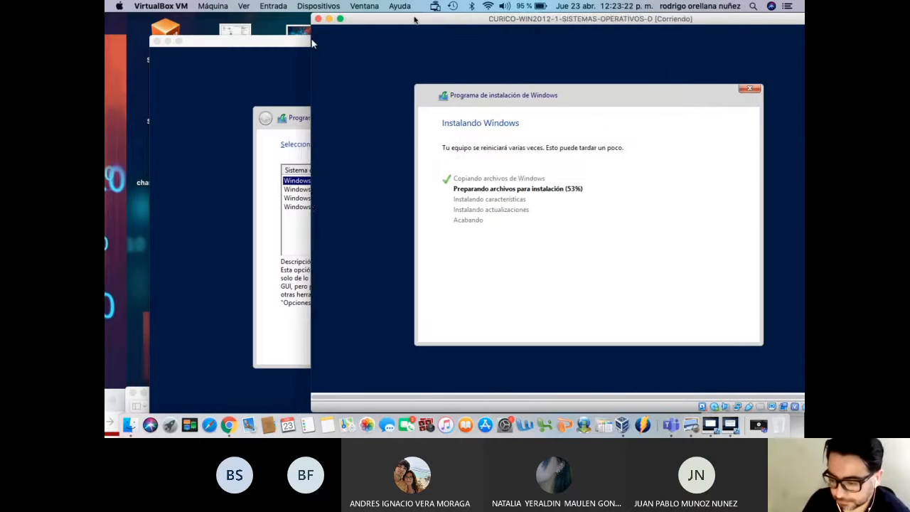
click(301, 50)
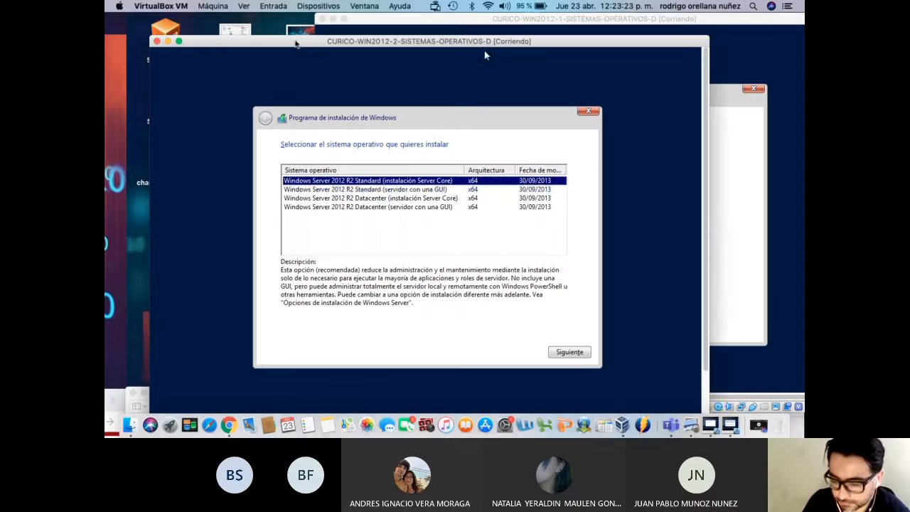
Choose the 'Standard (servidor con una GUI)' edition and accept the license terms
click(387, 190)
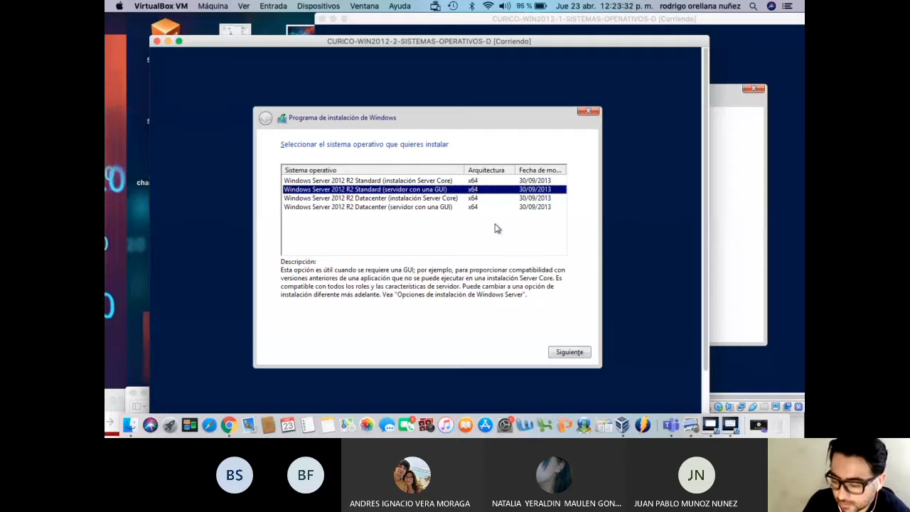
click(570, 351)
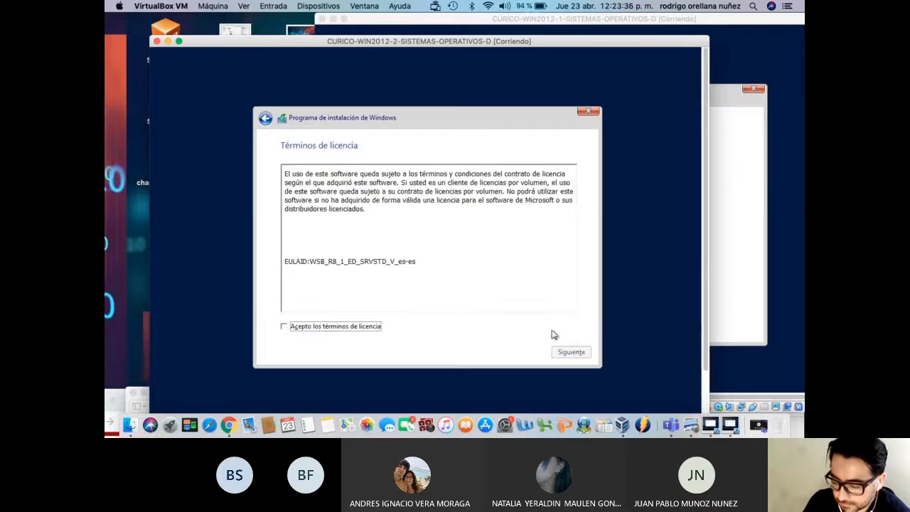
click(341, 327)
click(572, 352)
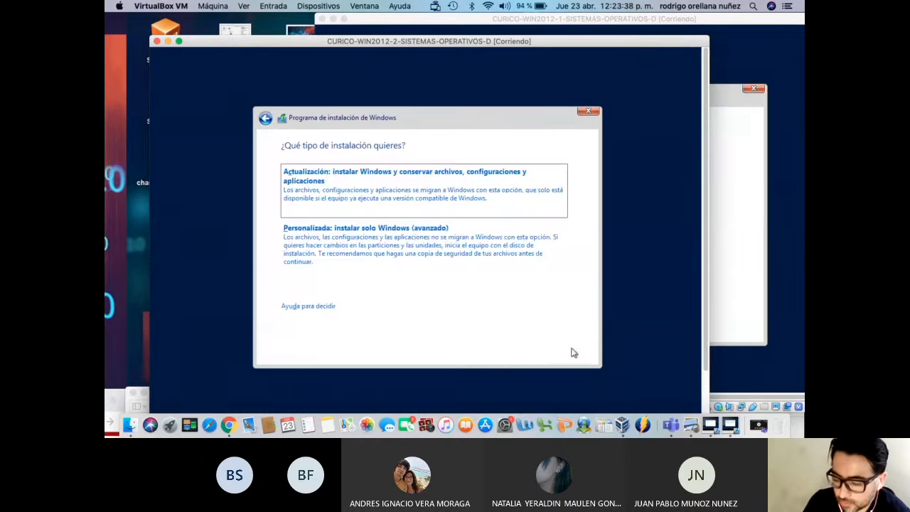
Pick the custom install, create a 51200 MB partition, and install on Unidad 0 Partición 2
click(407, 245)
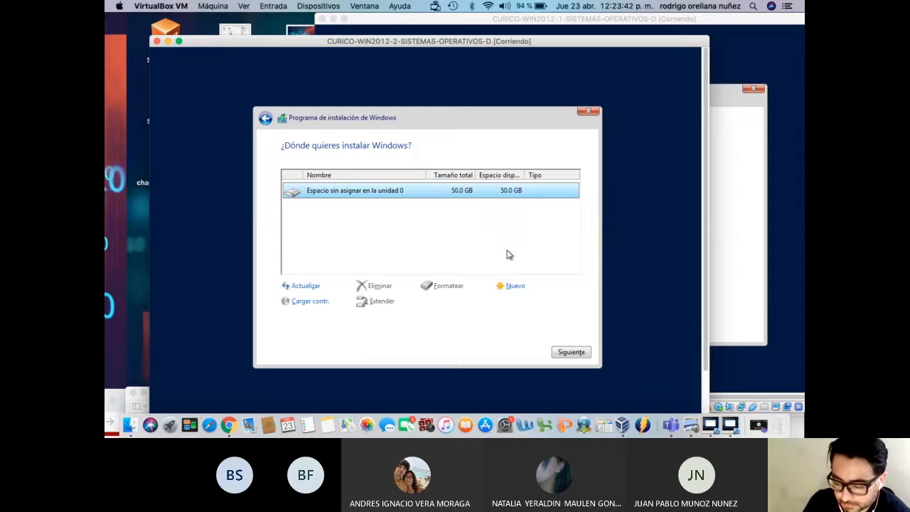
click(516, 288)
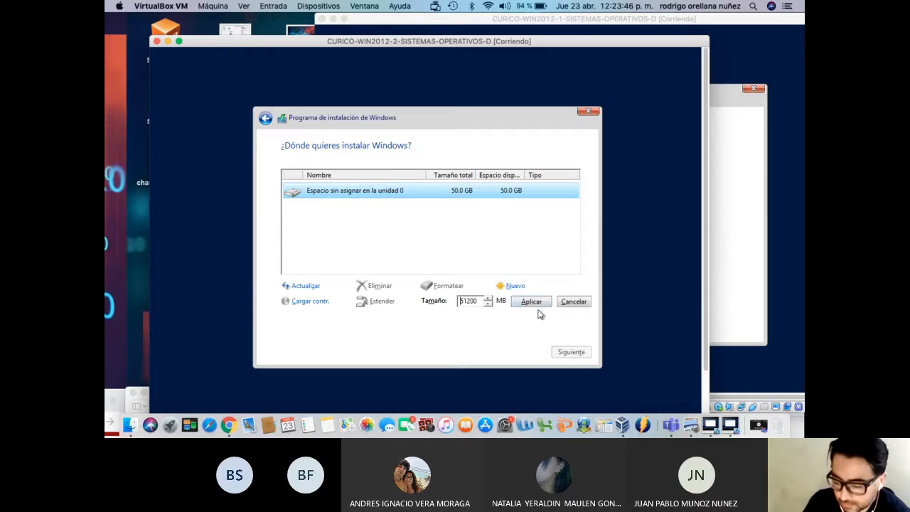
click(532, 303)
click(520, 303)
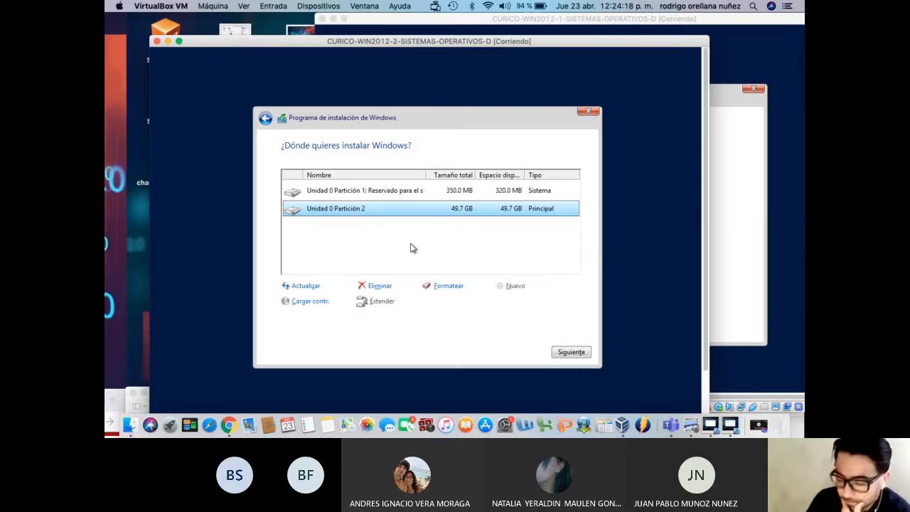
click(572, 354)
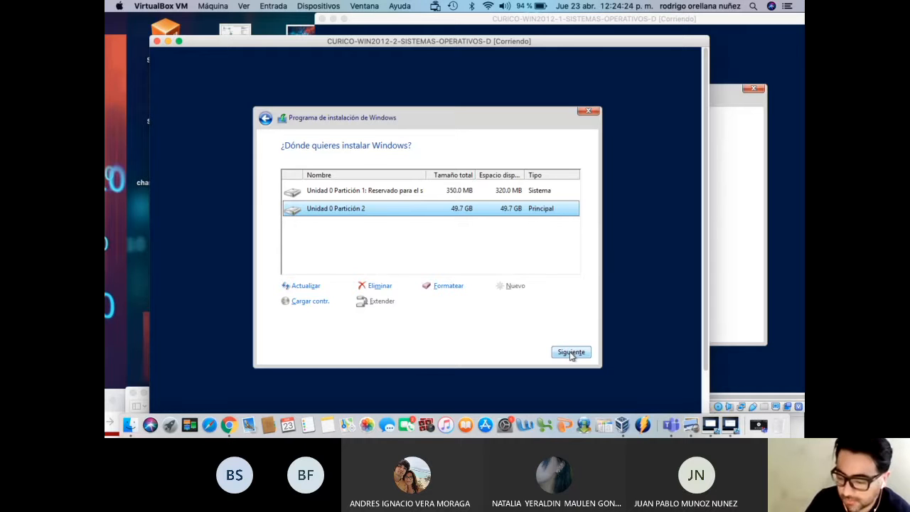
Rearrange the VM windows to follow WIN2012-1's installer until it restarts at the CD/DVD boot prompt
drag(463, 41, 455, 200)
mouse_move(492, 24)
mouse_down()
mouse_move(435, 32)
mouse_move(483, 31)
mouse_up()
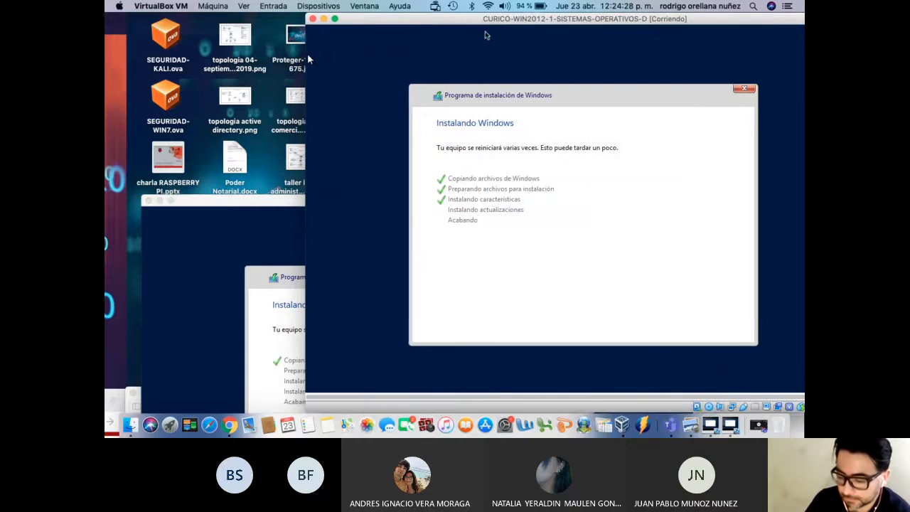
drag(261, 203, 231, 63)
drag(377, 21, 372, 20)
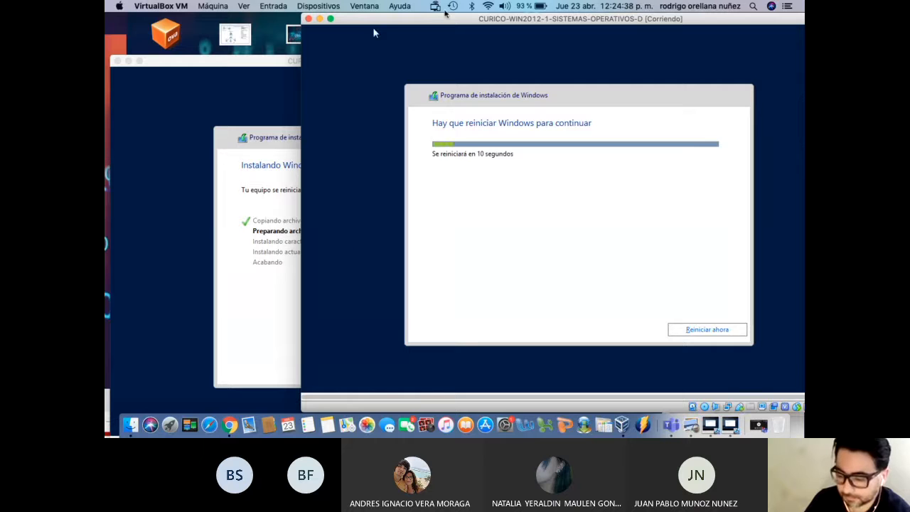
drag(385, 25, 354, 44)
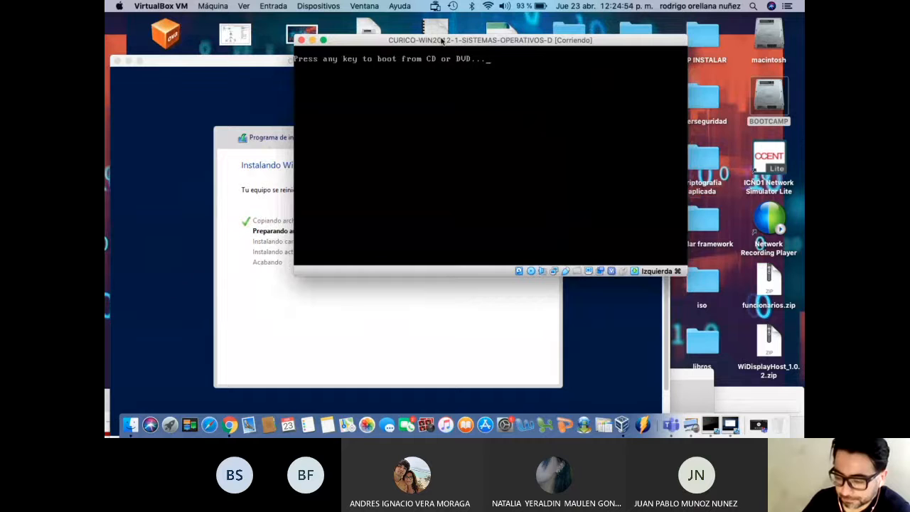
Reposition the WIN2012-1 window and let it skip the CD prompt to boot from disk
mouse_move(441, 41)
mouse_down()
mouse_move(442, 51)
mouse_move(424, 46)
mouse_up()
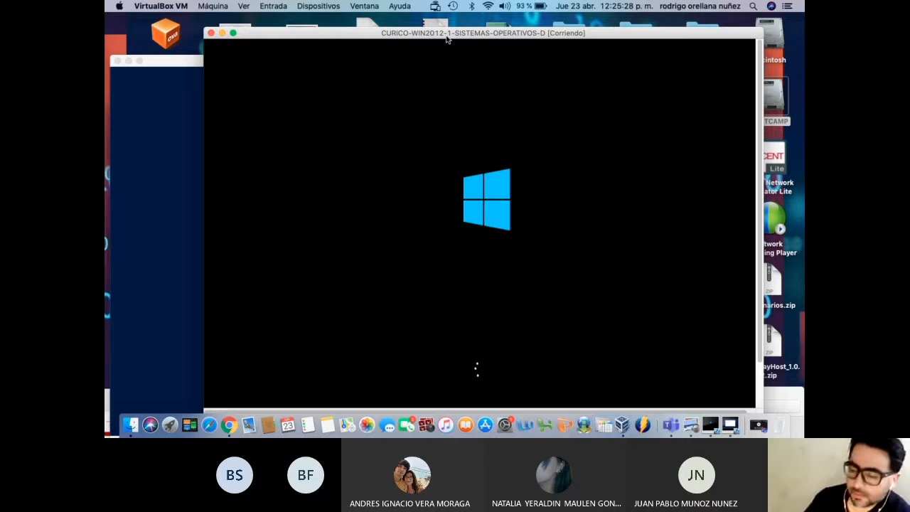
Shuffle the WIN2012-1 and WIN2012-2 windows while WIN2012-1 boots to the password Configuración screen
drag(447, 39, 492, 34)
drag(224, 60, 232, 125)
drag(429, 28, 376, 21)
drag(370, 17, 354, 19)
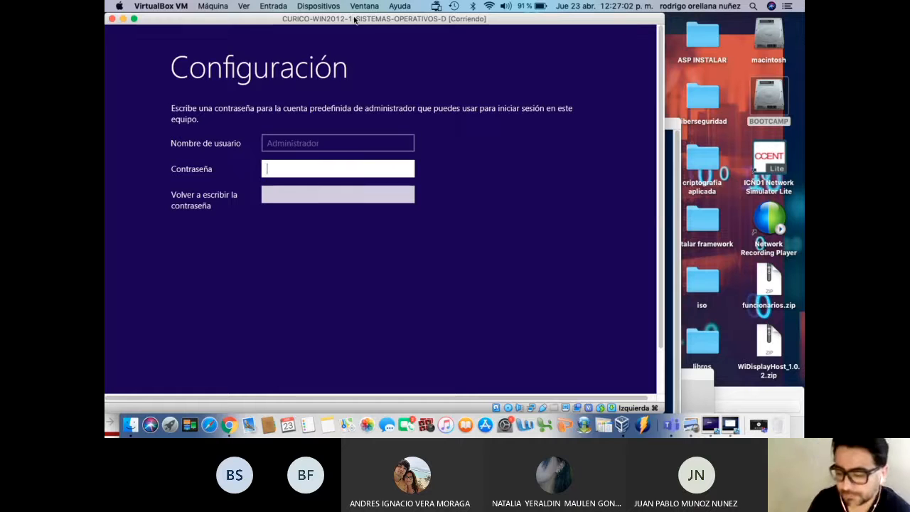
Drag the WIN2012-1 window to the right, revealing the desktop icons on the left
drag(285, 20, 377, 10)
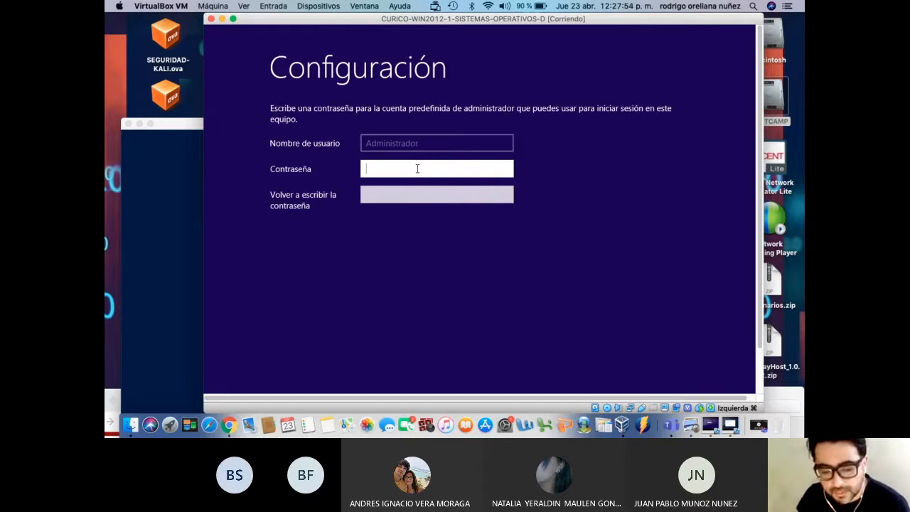
Enter the Administrador password in Contraseña and retype it in the confirmation field
text(********)
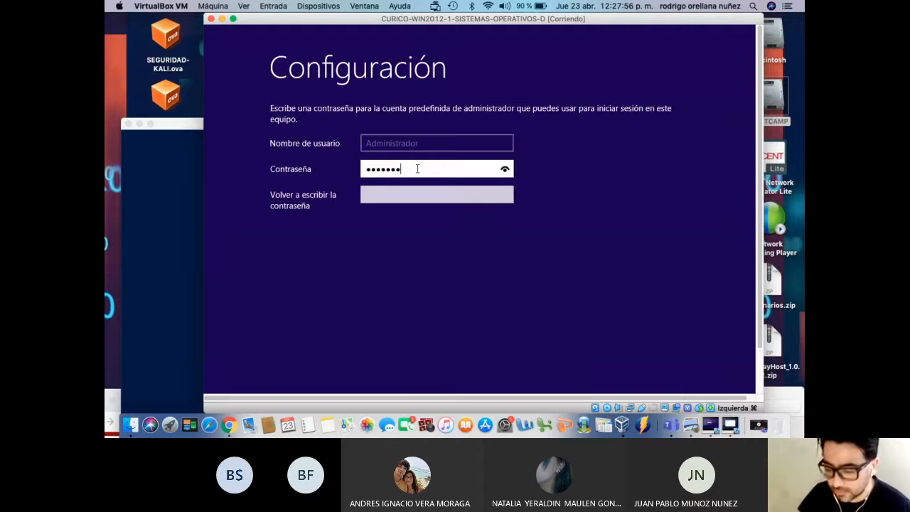
key(Caps_Lock)
text(*******)
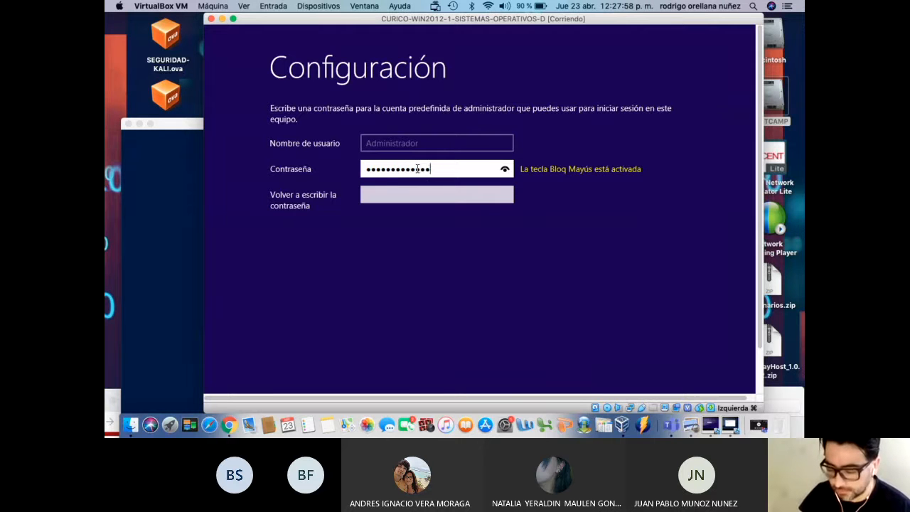
key(Caps_Lock)
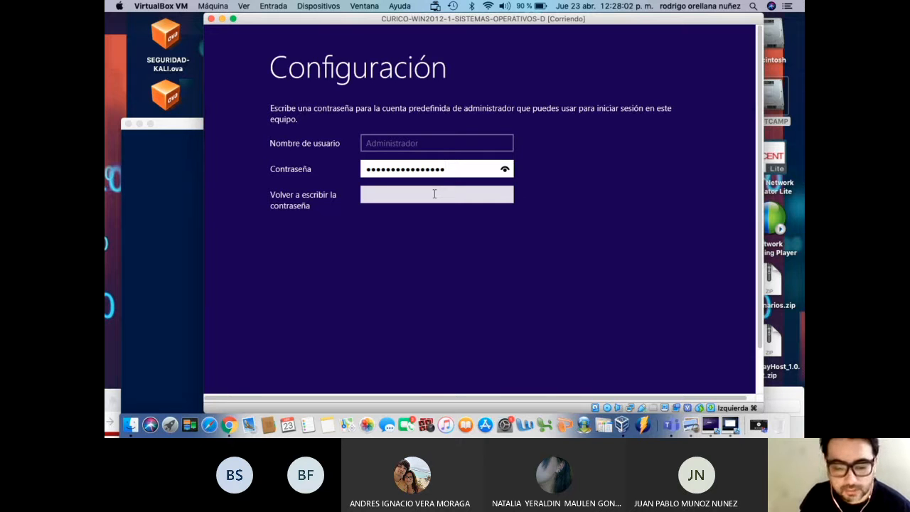
text(*******)
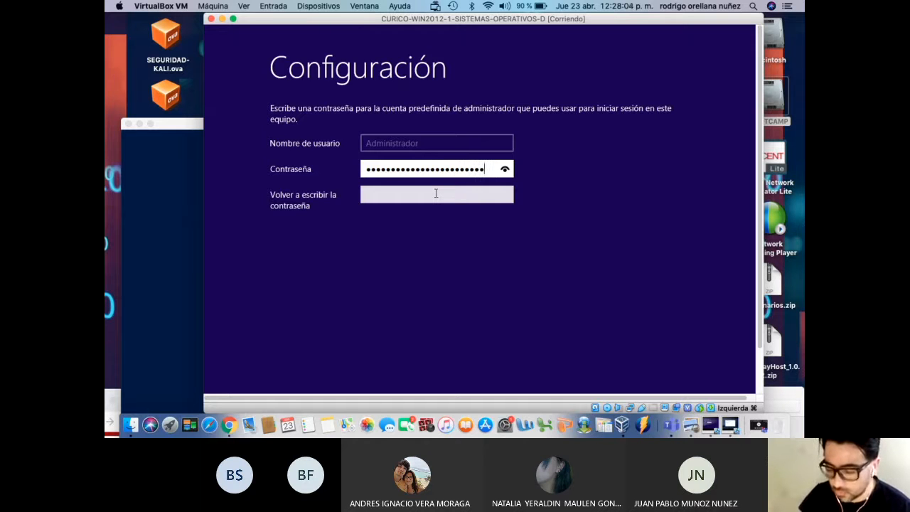
key(BackSpace)
key(BackSpace)
key(BackSpace)
key(BackSpace)
key(BackSpace)
key(BackSpace)
key(BackSpace)
key(BackSpace)
key(BackSpace)
key(BackSpace)
key(BackSpace)
key(BackSpace)
key(BackSpace)
key(BackSpace)
key(BackSpace)
key(BackSpace)
key(BackSpace)
key(BackSpace)
key(BackSpace)
key(BackSpace)
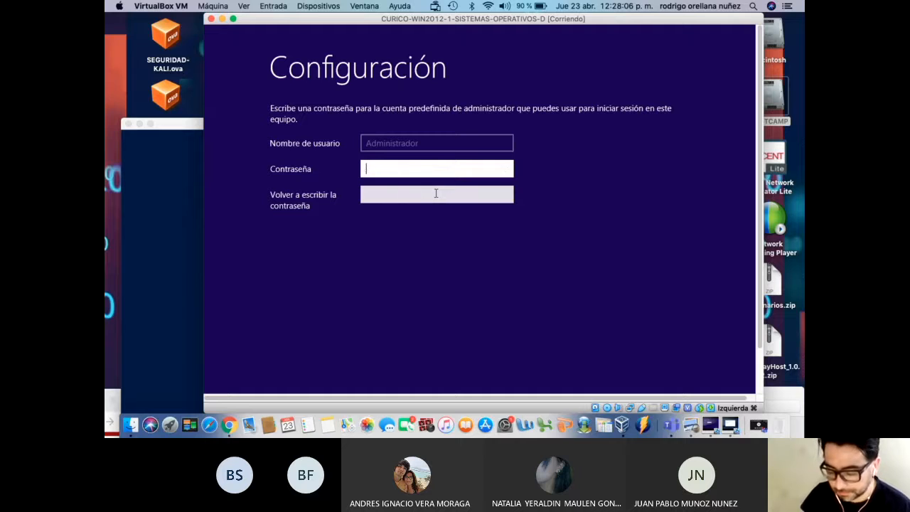
text(**********)
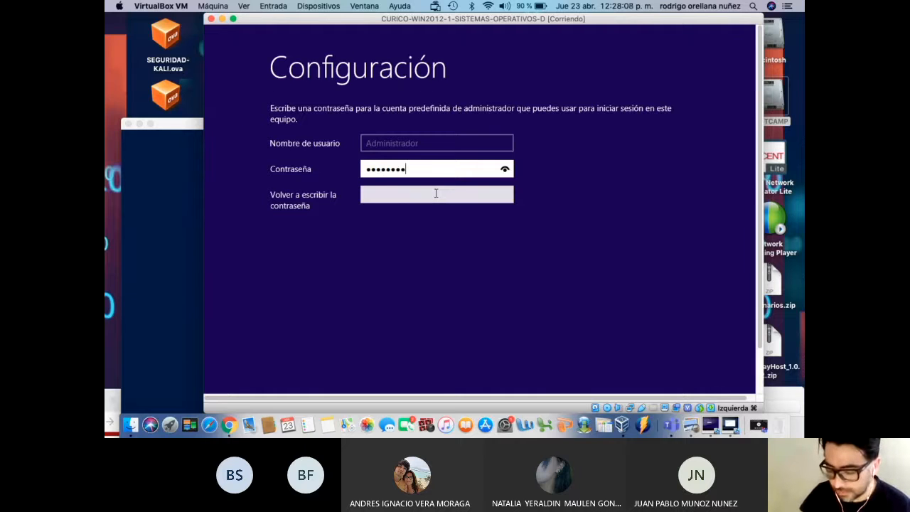
text(******)
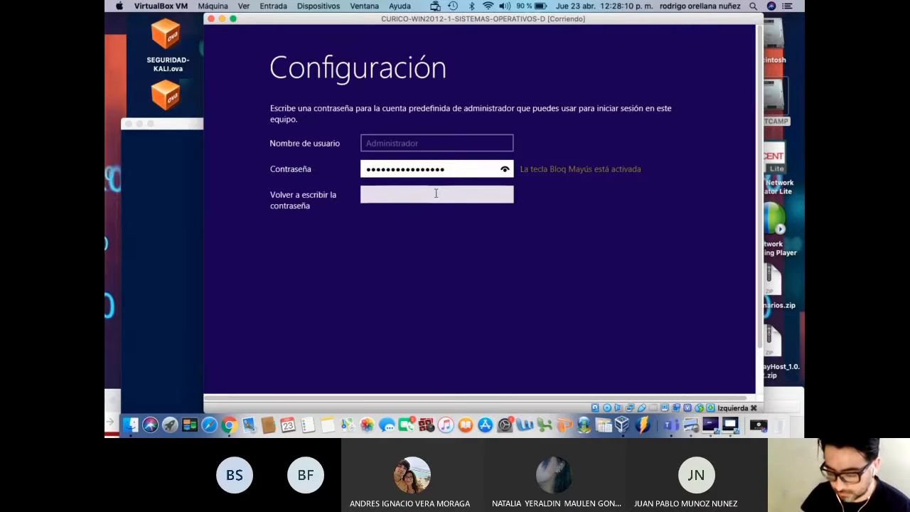
key(Tab)
text(********)
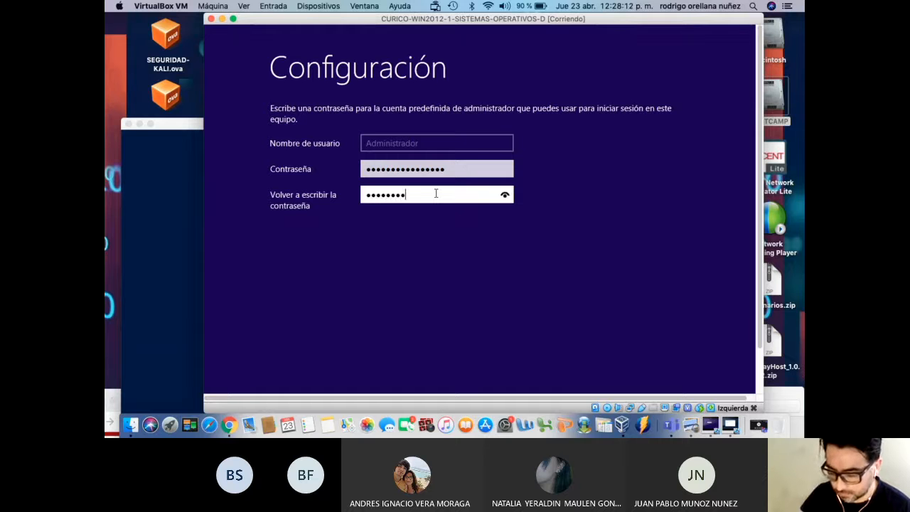
text(********)
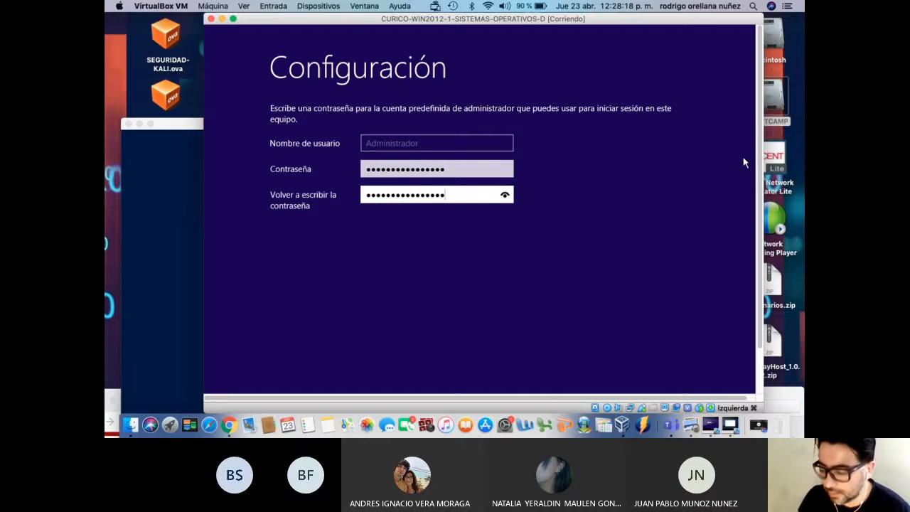
Submit the password with Finalizar so Windows shows 'Finalizando la configuración'
scroll(758, 151, down, 3)
scroll(759, 151, up, 3)
scroll(758, 151, down, 3)
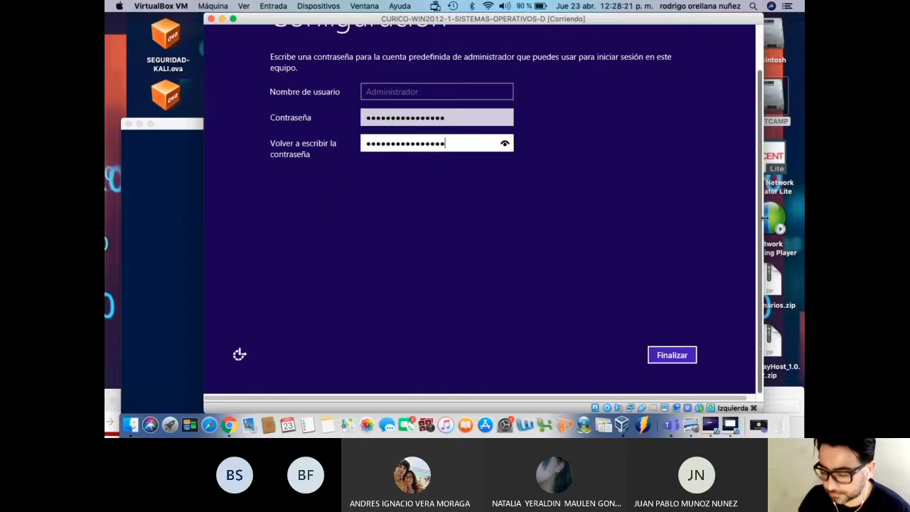
click(678, 356)
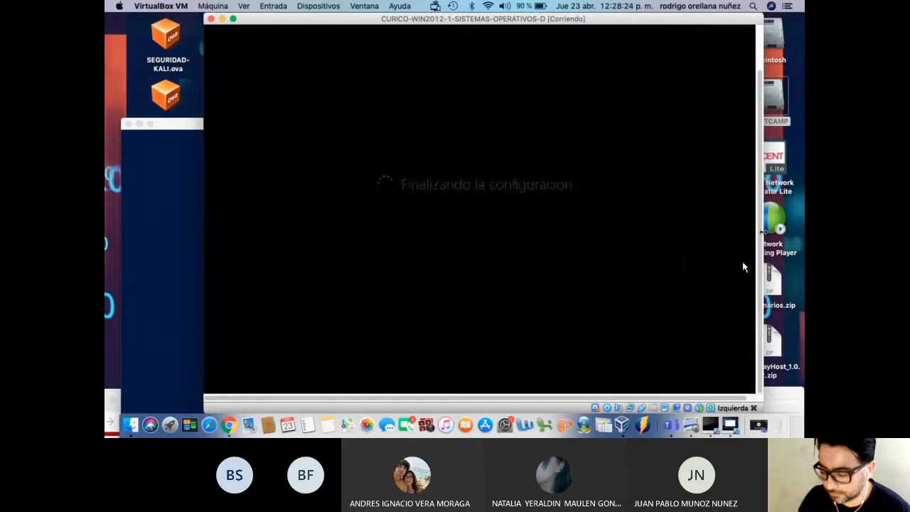
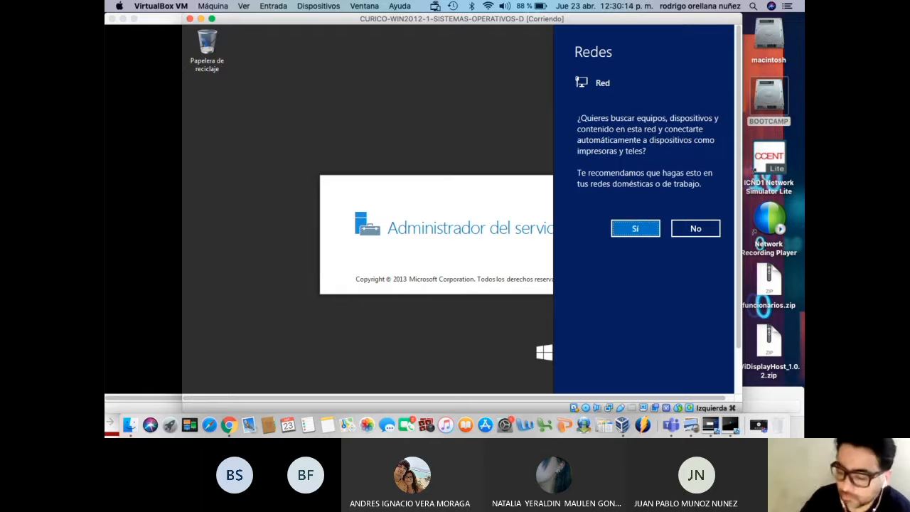
Allow the first server to be discoverable on this network from the Redes prompt
click(638, 231)
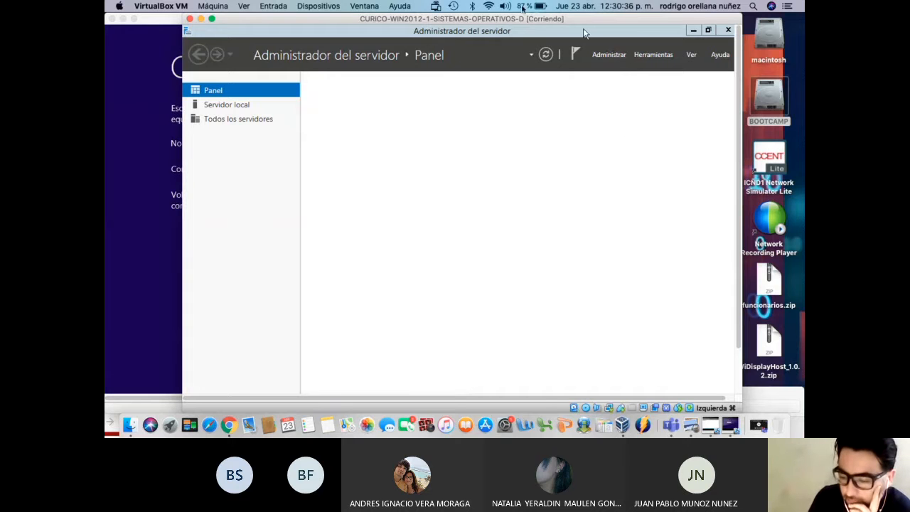
drag(416, 23, 394, 15)
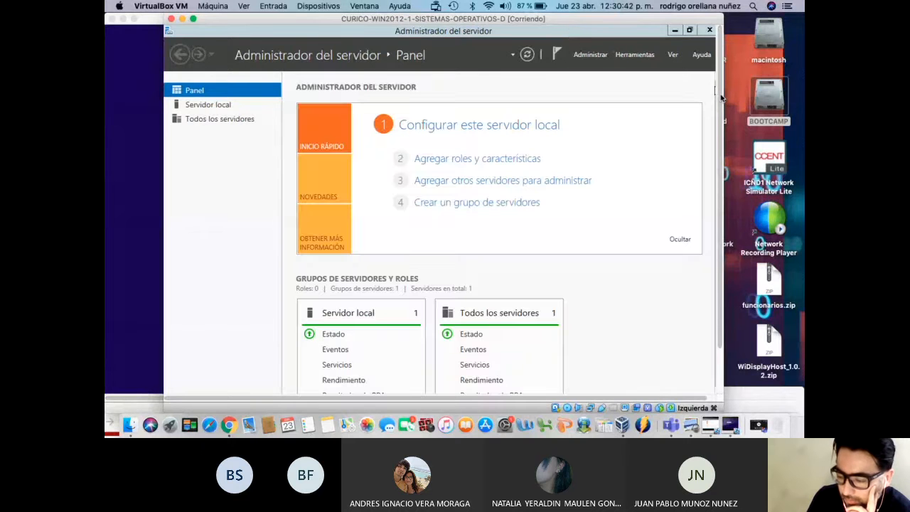
drag(721, 97, 728, 203)
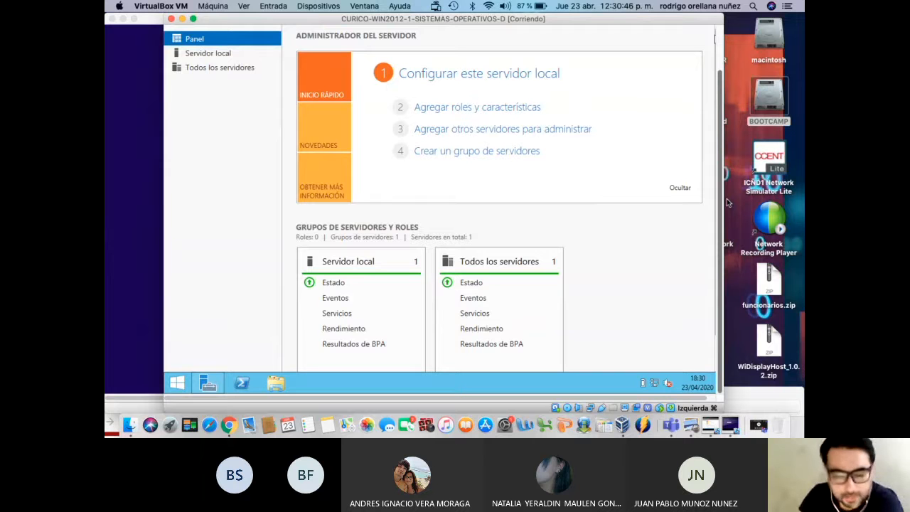
Move the first server's window aside and bring the CURICO-WIN2012-2 VM to the front
drag(727, 203, 728, 98)
drag(346, 24, 488, 27)
click(243, 23)
Enter and confirm the Administrator password on CURICO-WIN2012-2, then move its window down
drag(242, 23, 263, 63)
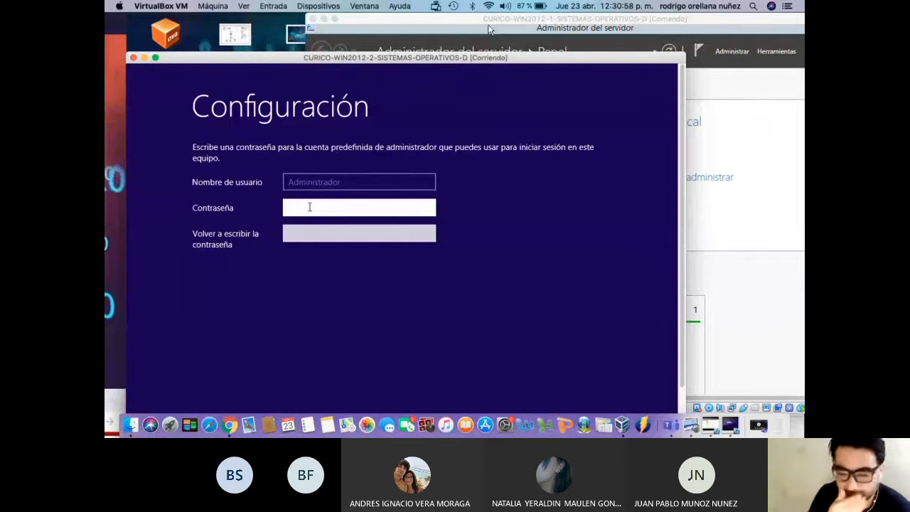
text(•••••••••)
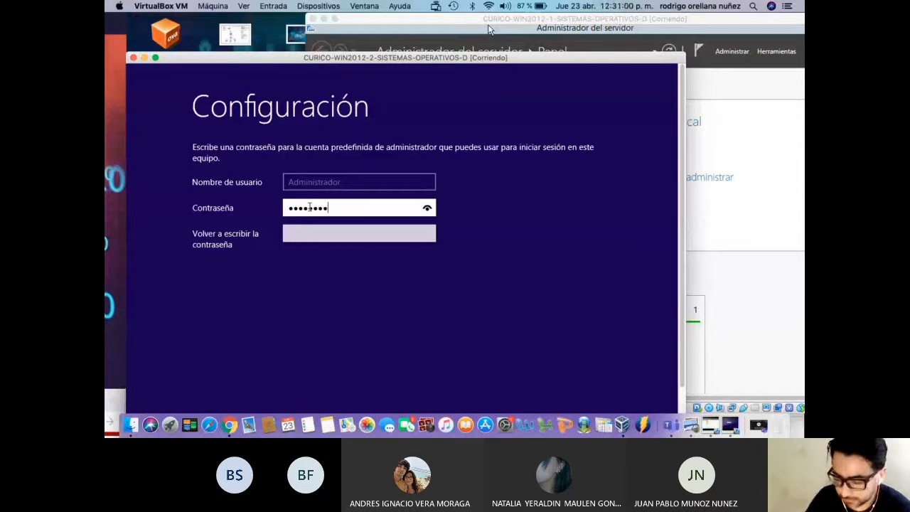
text(•••••••)
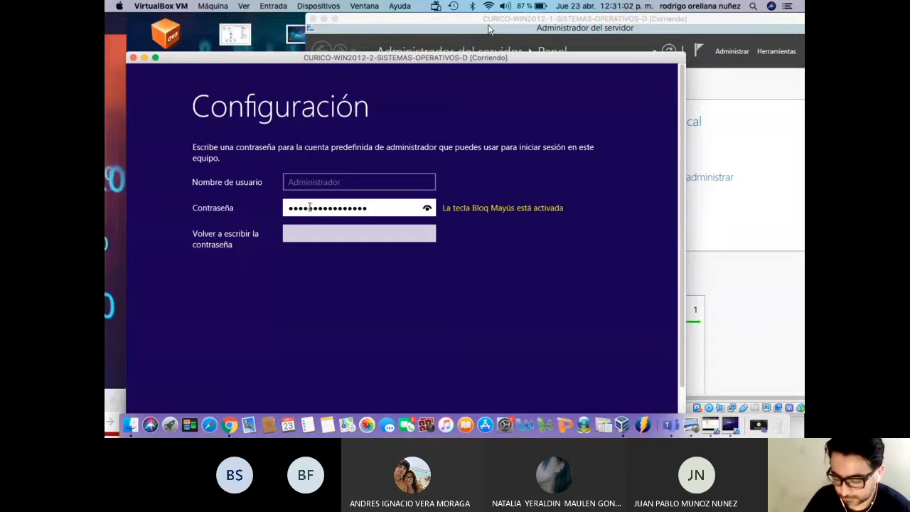
key(Tab)
text(••••••••)
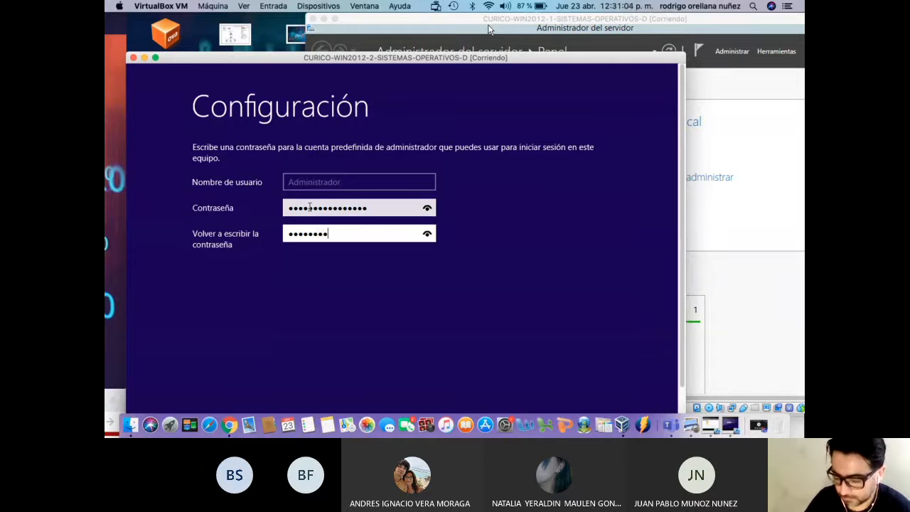
text(••••••••)
key(Return)
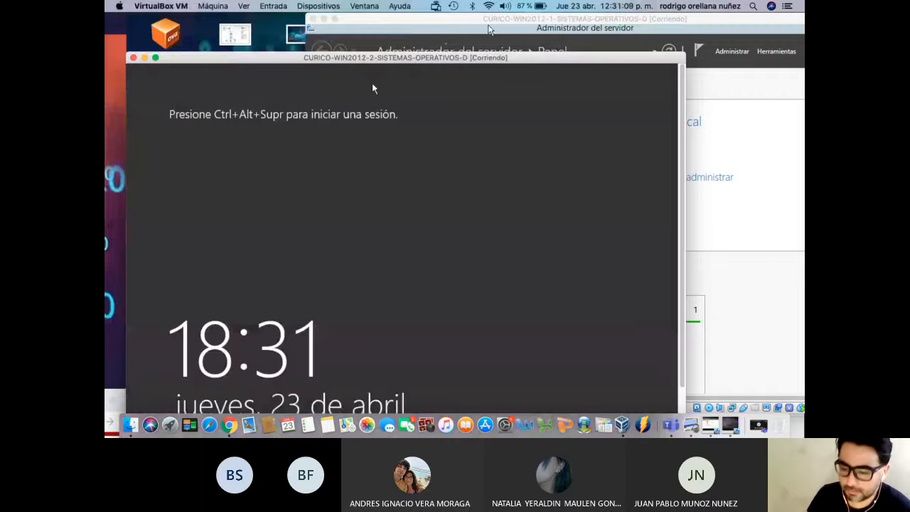
drag(370, 59, 362, 367)
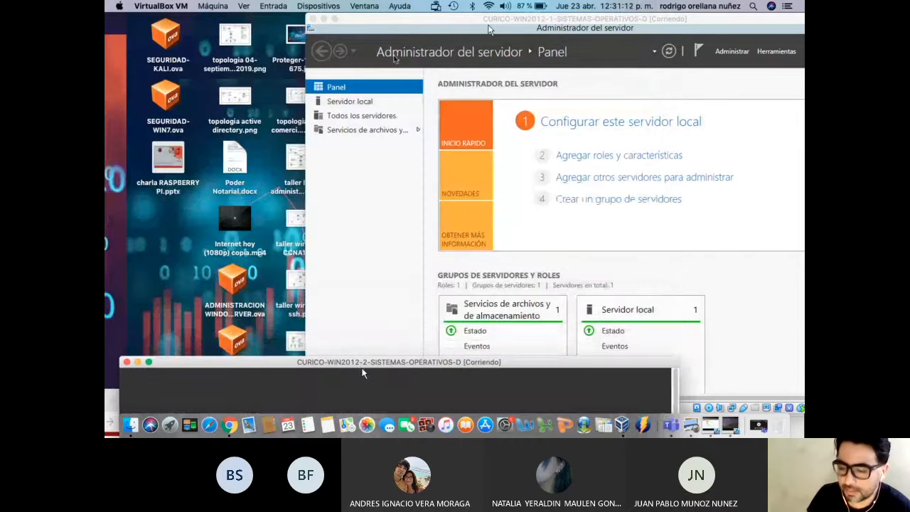
Bring the WIN2012-1 VM window to the front
drag(434, 26, 348, 28)
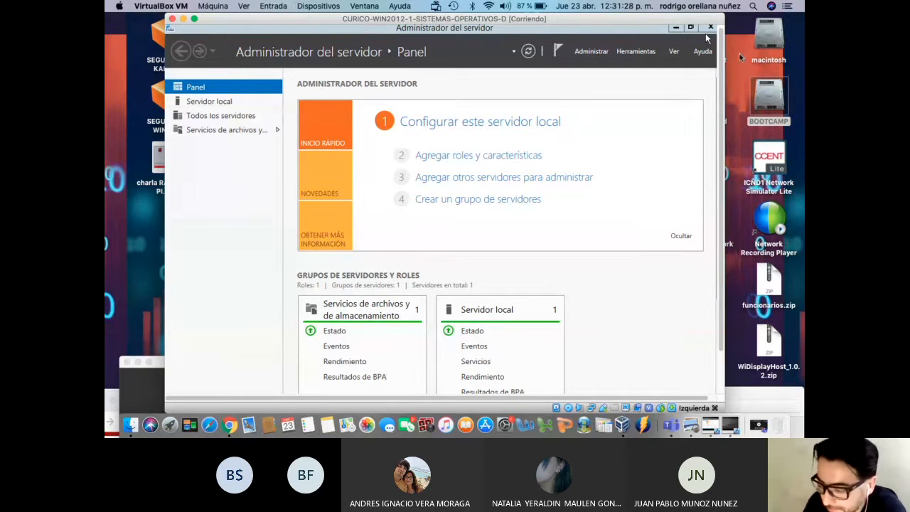
scroll(723, 107, down, 3)
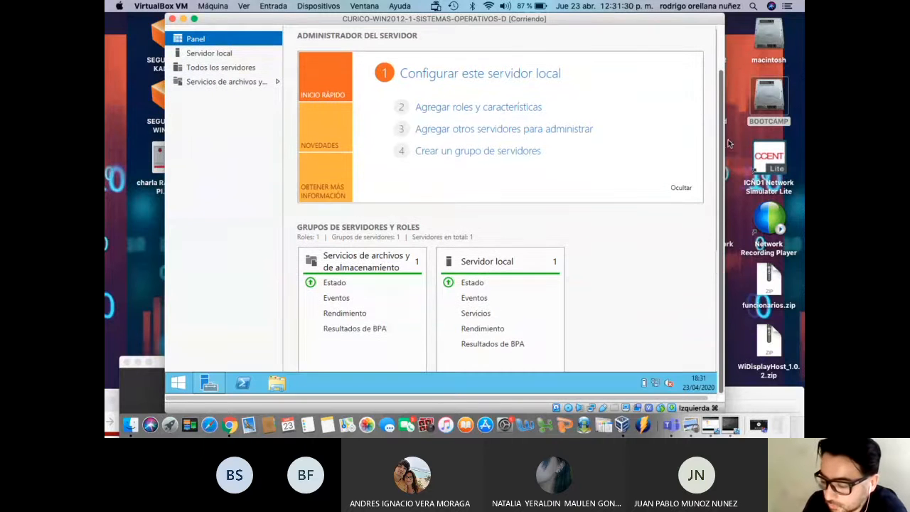
mouse_move(729, 148)
mouse_down()
mouse_move(731, 86)
mouse_move(728, 160)
mouse_up()
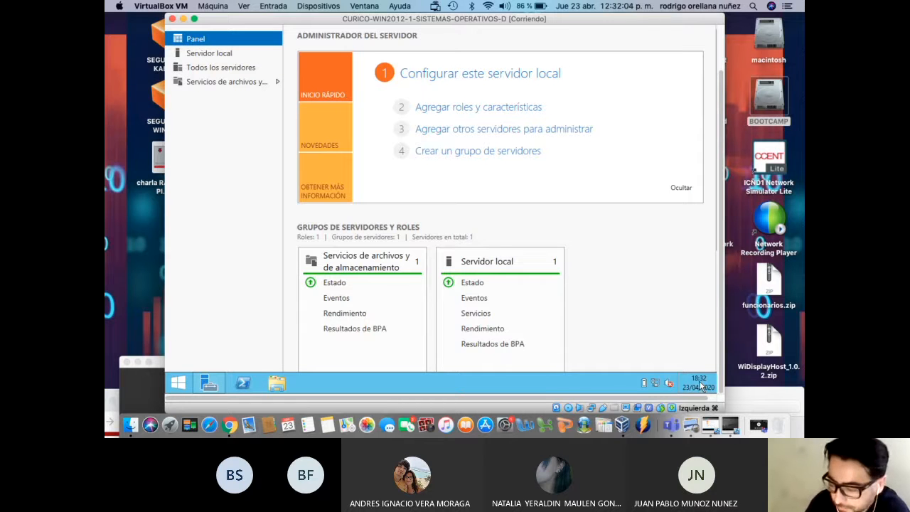
drag(721, 234, 717, 141)
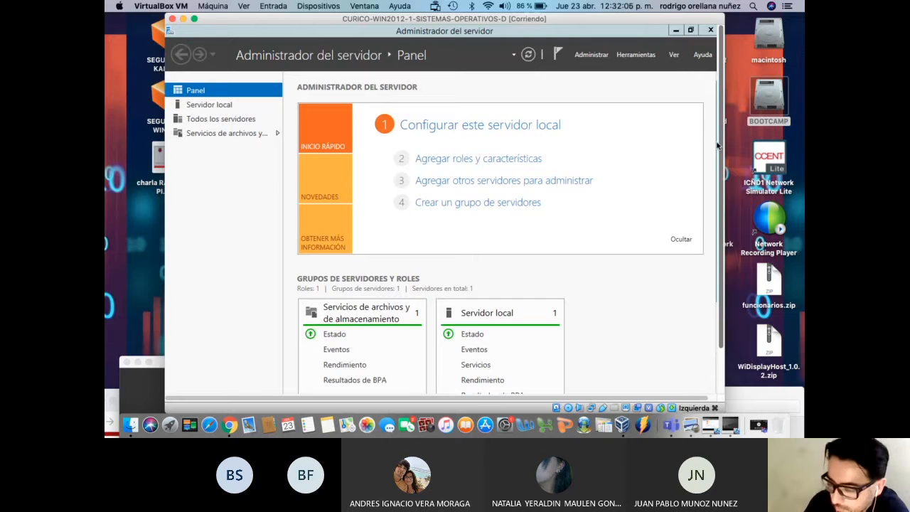
Minimize Server Manager from the taskbar so the bare desktop shows
click(678, 34)
click(678, 32)
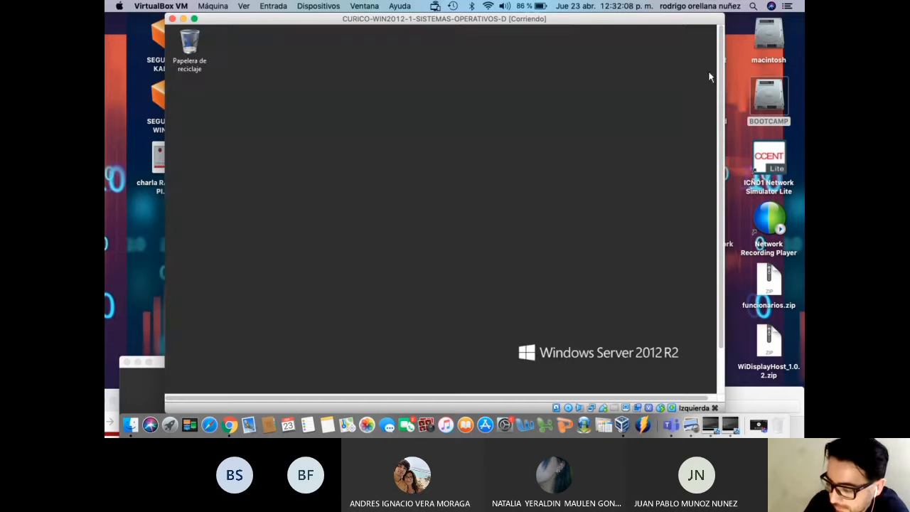
drag(723, 77, 729, 162)
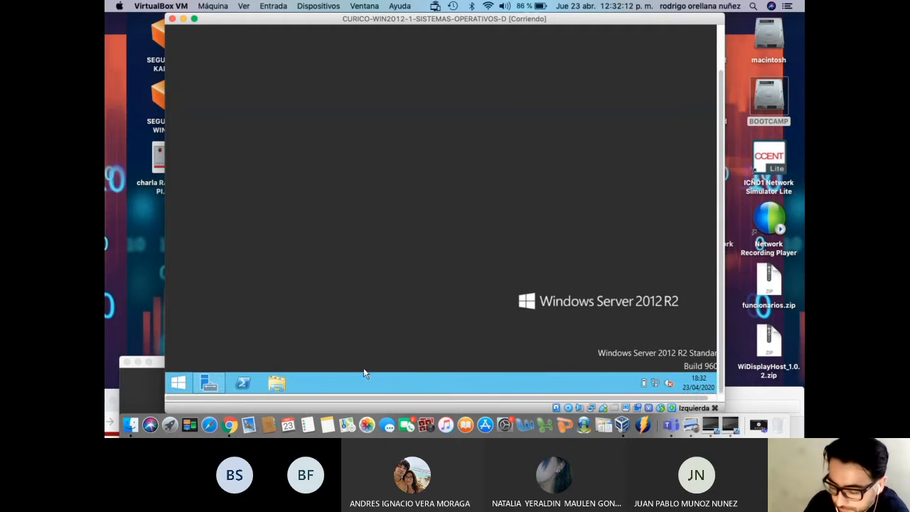
mouse_move(205, 388)
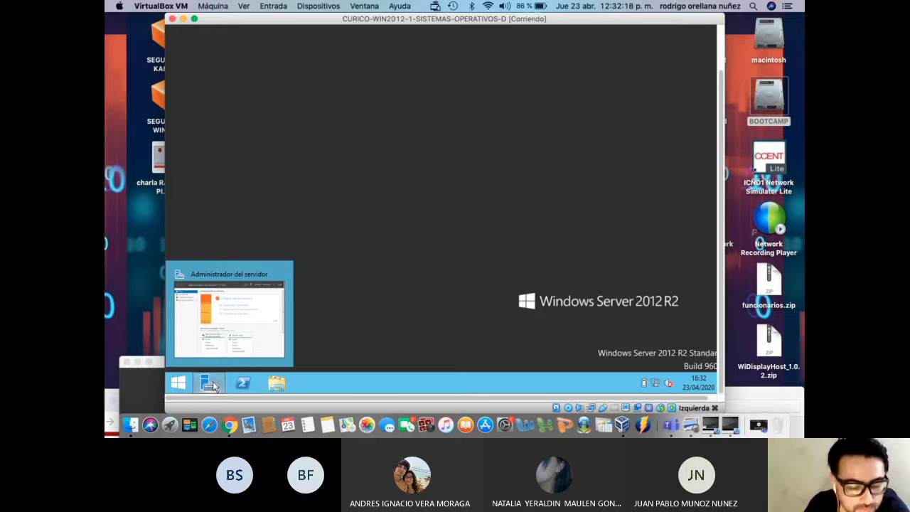
click(210, 384)
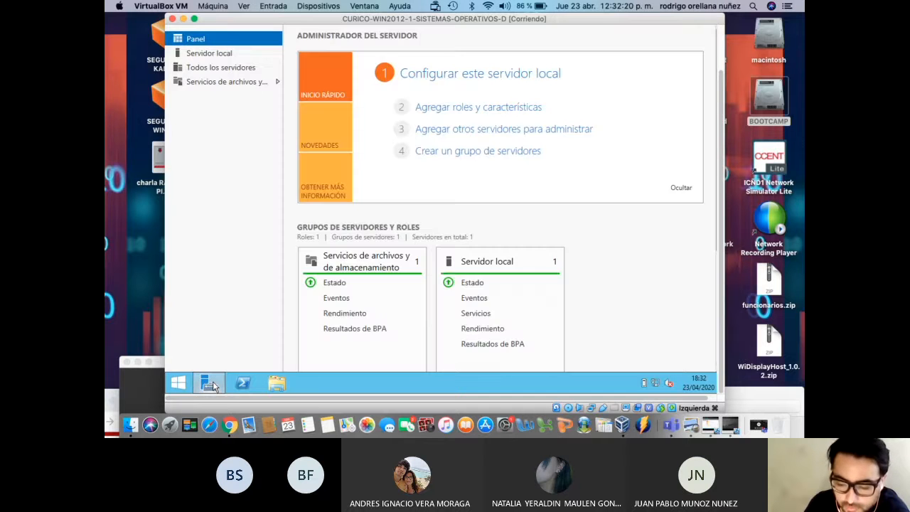
click(212, 384)
click(212, 385)
click(211, 385)
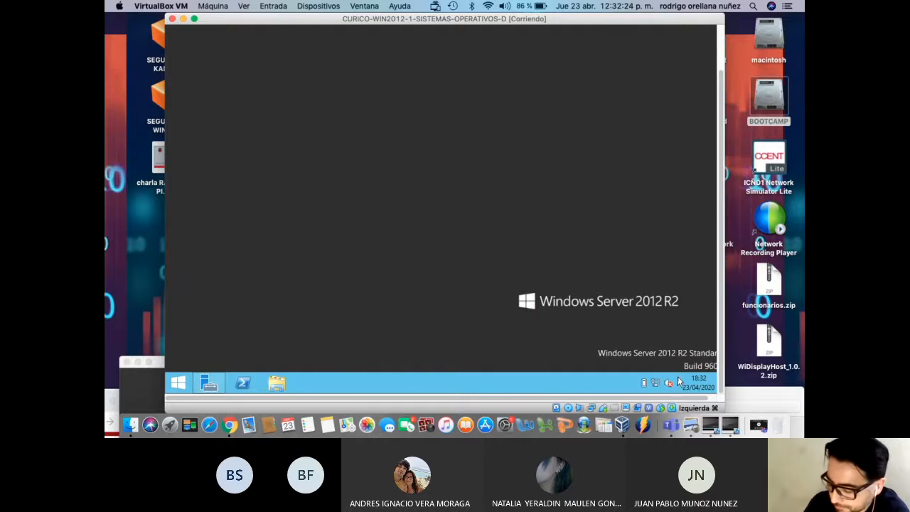
Open the guest's date and time settings from the taskbar clock
right_click(693, 387)
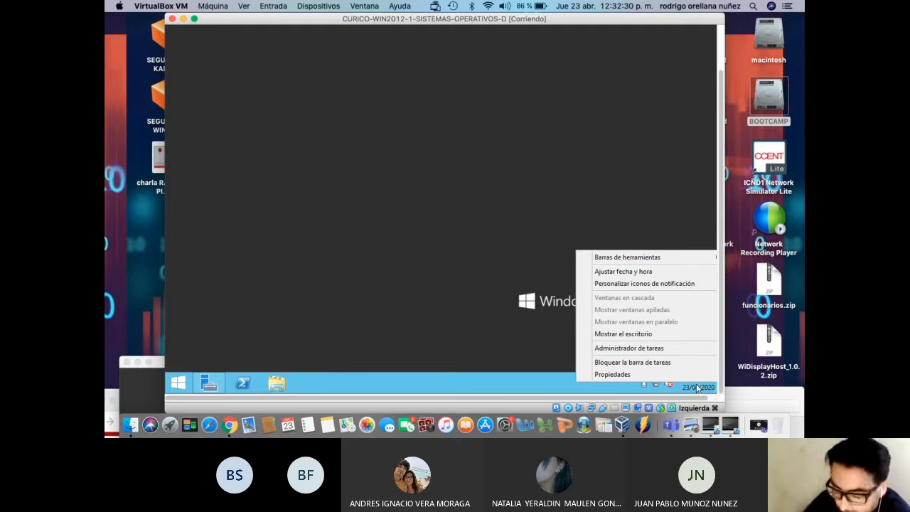
click(670, 272)
drag(721, 211, 721, 165)
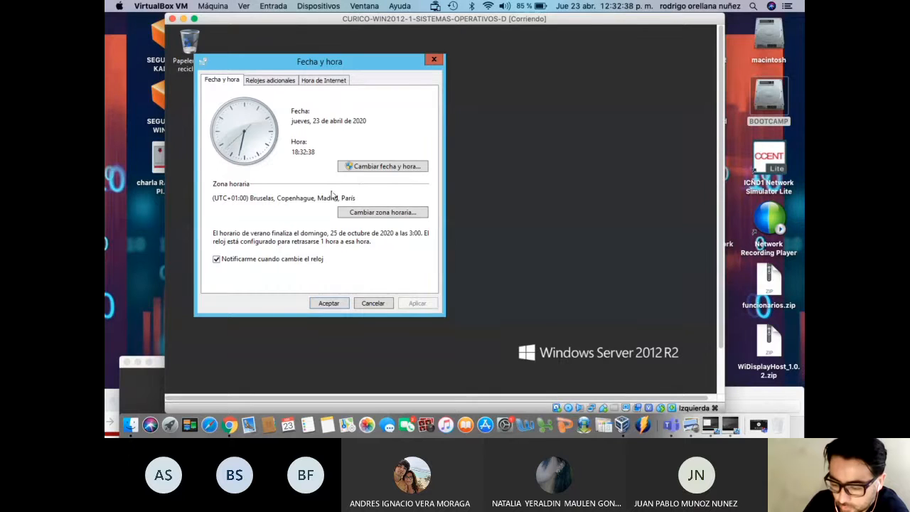
click(363, 168)
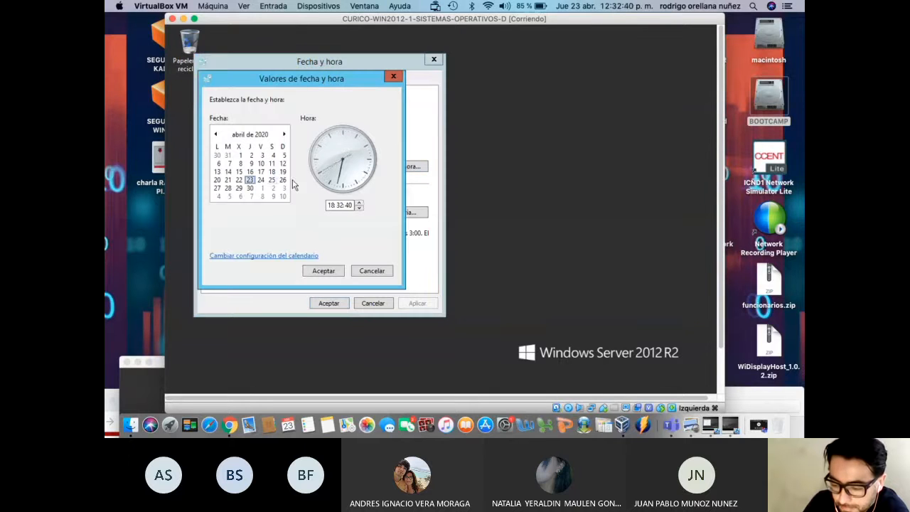
click(381, 275)
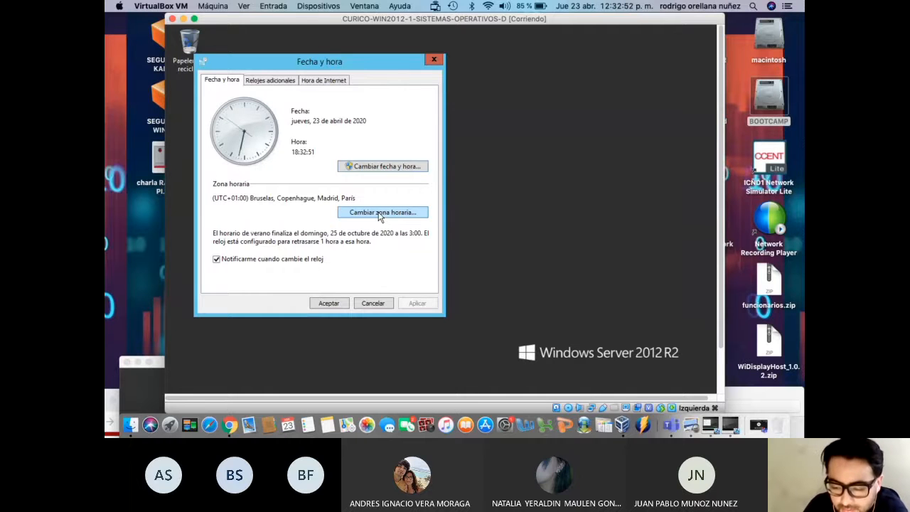
Change the time zone to (UTC-04:00) Santiago and confirm with Aceptar
click(379, 213)
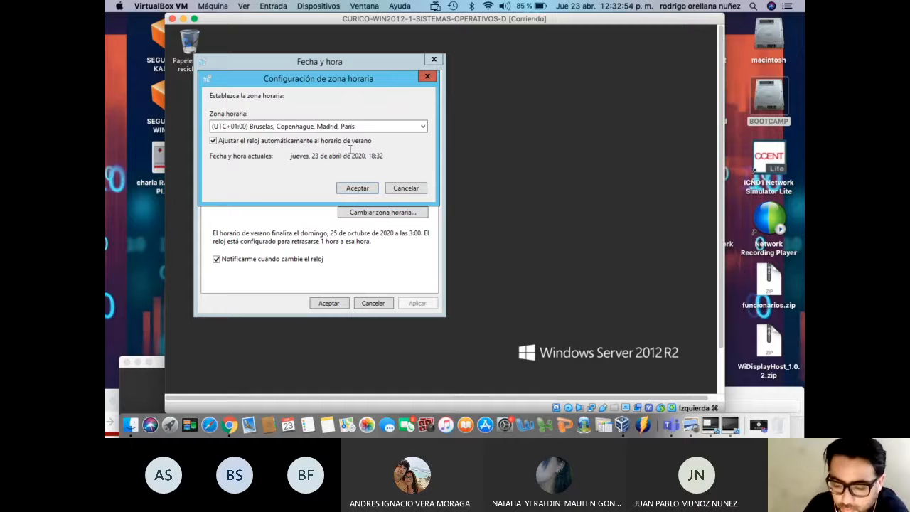
click(338, 128)
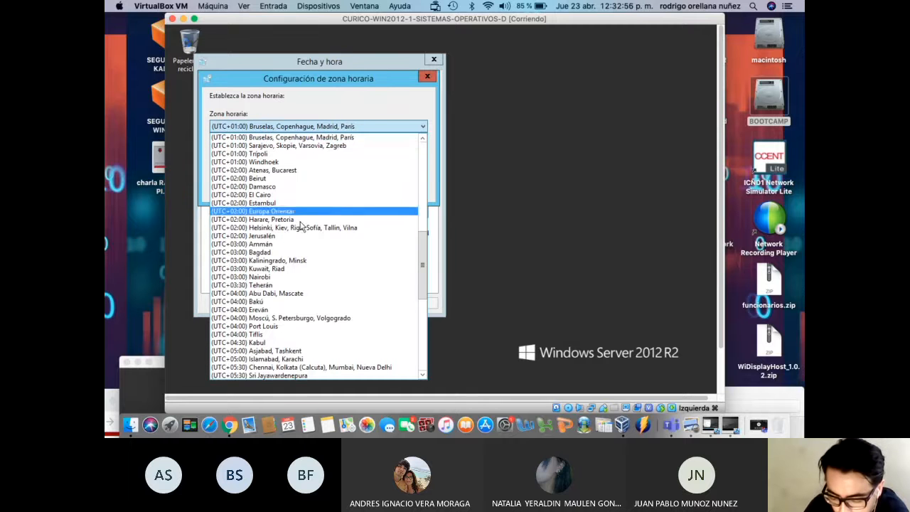
scroll(320, 303, down, 5)
scroll(320, 303, down, 4)
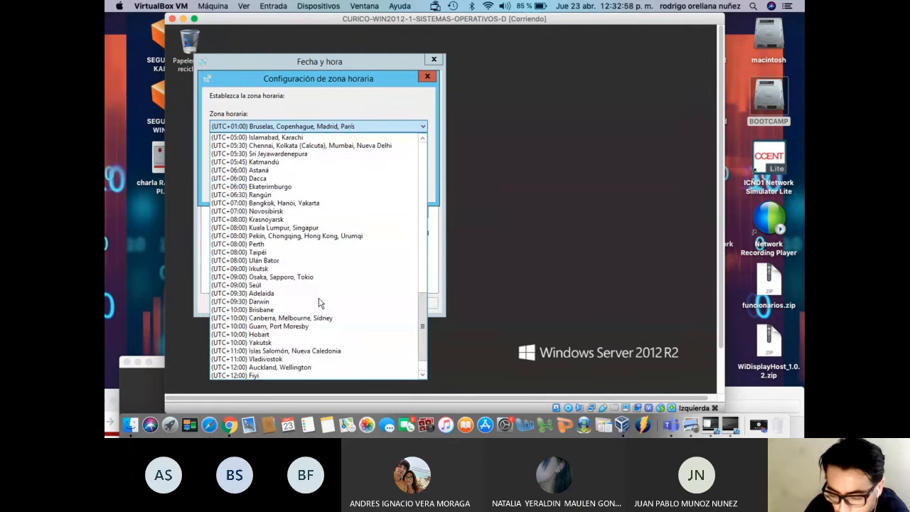
scroll(319, 303, down, 2)
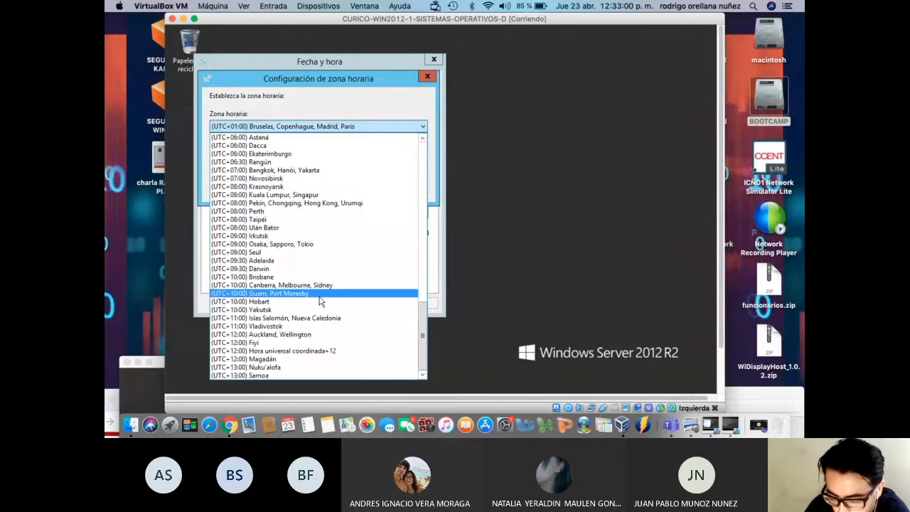
scroll(319, 301, up, 5)
scroll(320, 302, up, 12)
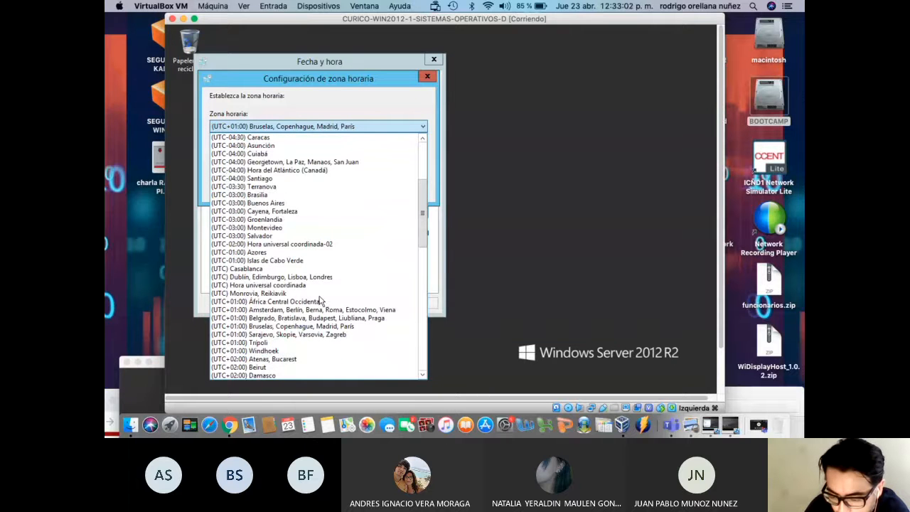
click(282, 178)
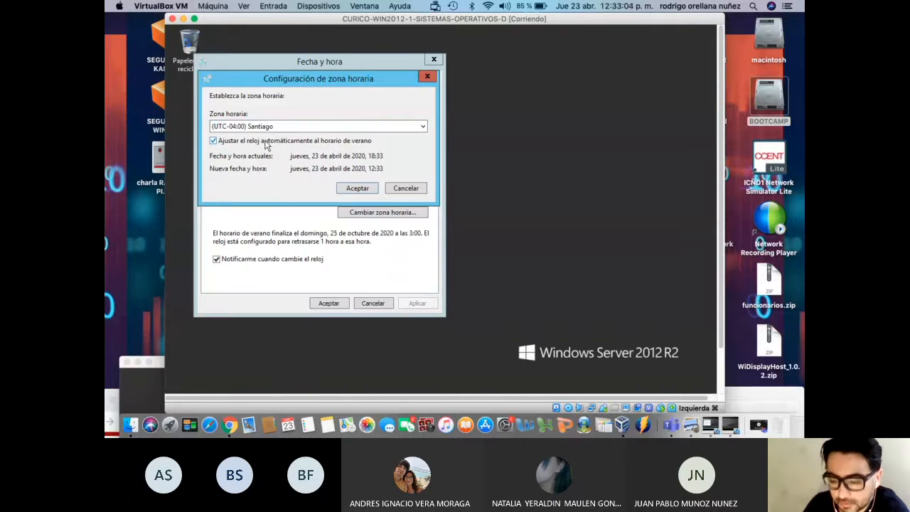
click(362, 188)
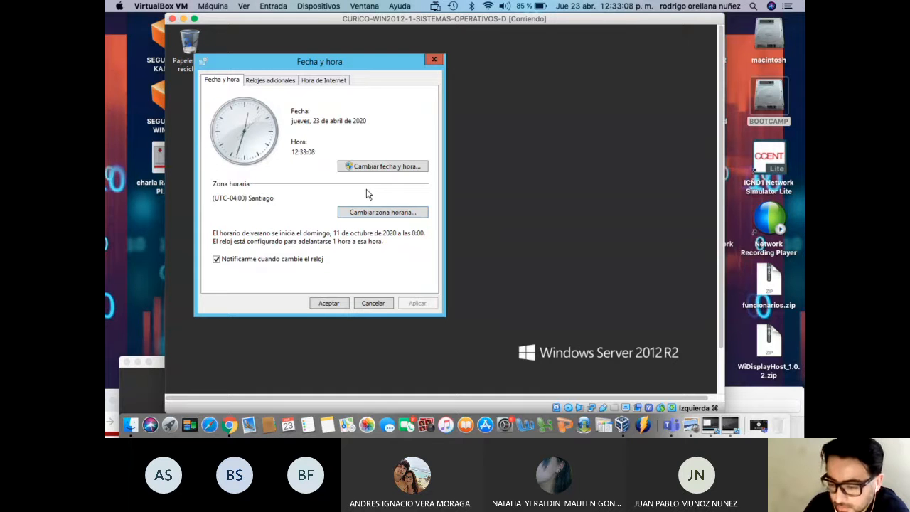
Set ntp.shoa.cl as the internet time server, sync now, and close the settings
click(318, 82)
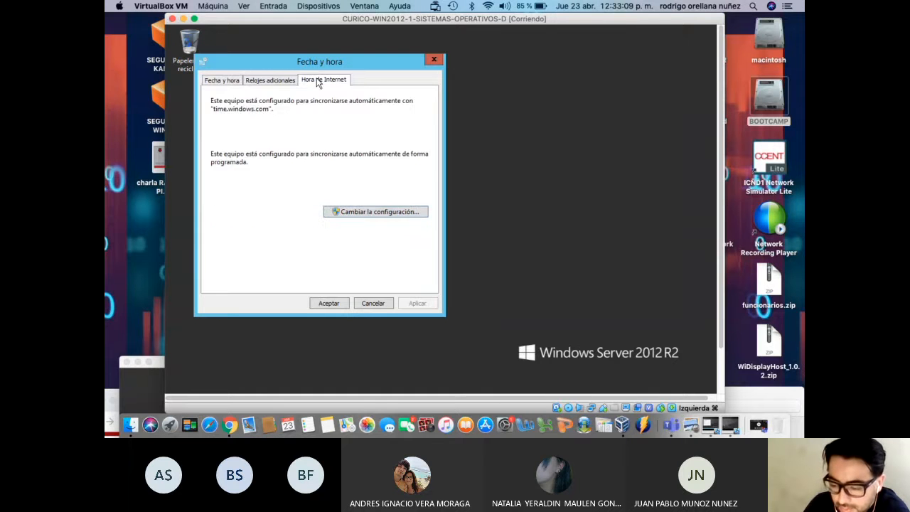
click(348, 212)
double_click(324, 126)
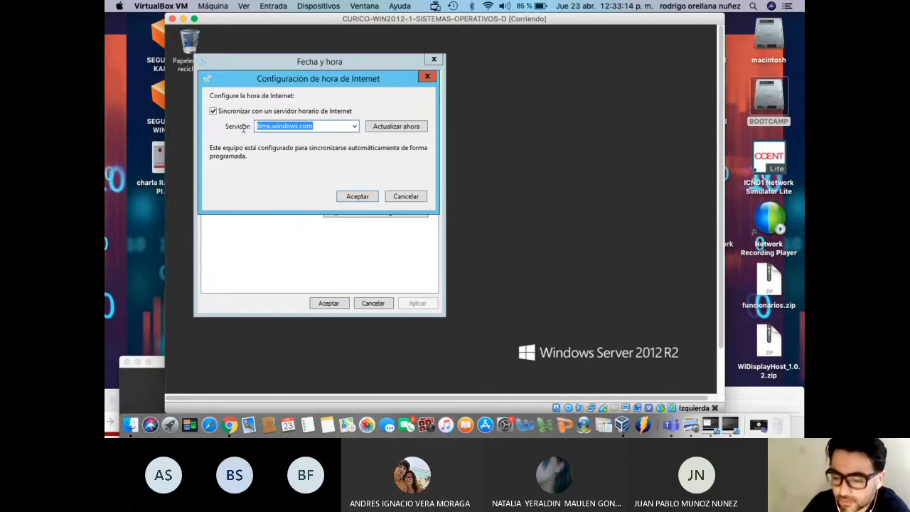
text(ntp.shoa.c)
text(l)
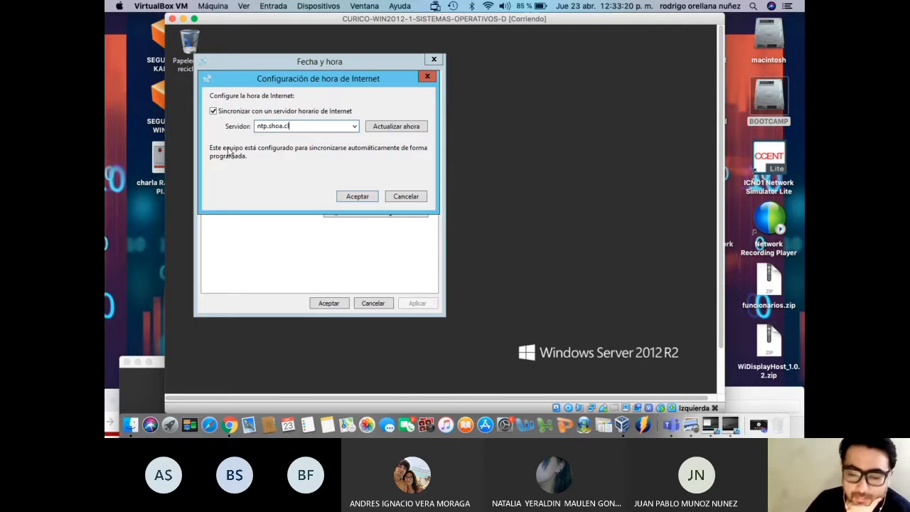
click(394, 127)
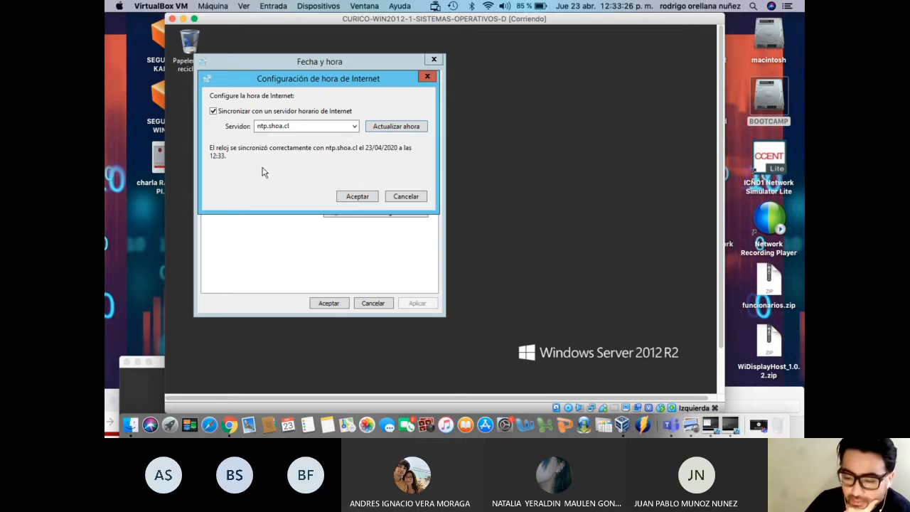
click(347, 198)
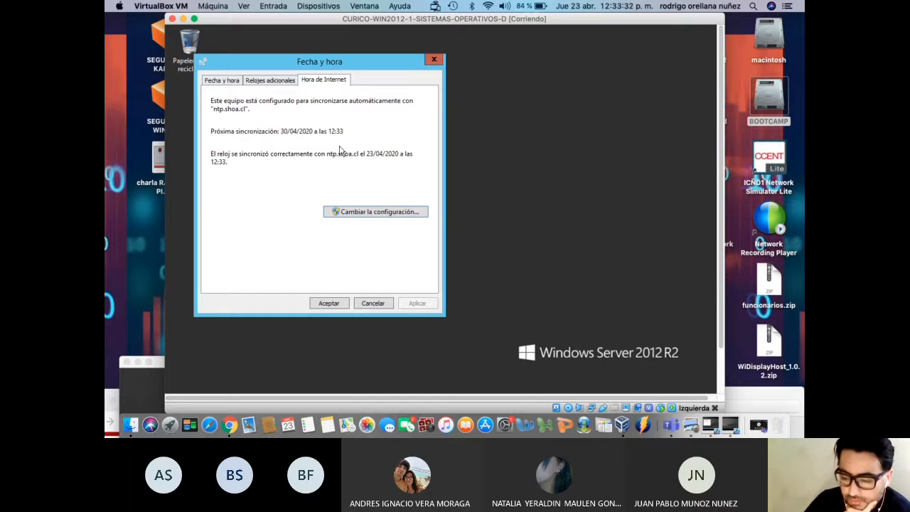
click(331, 302)
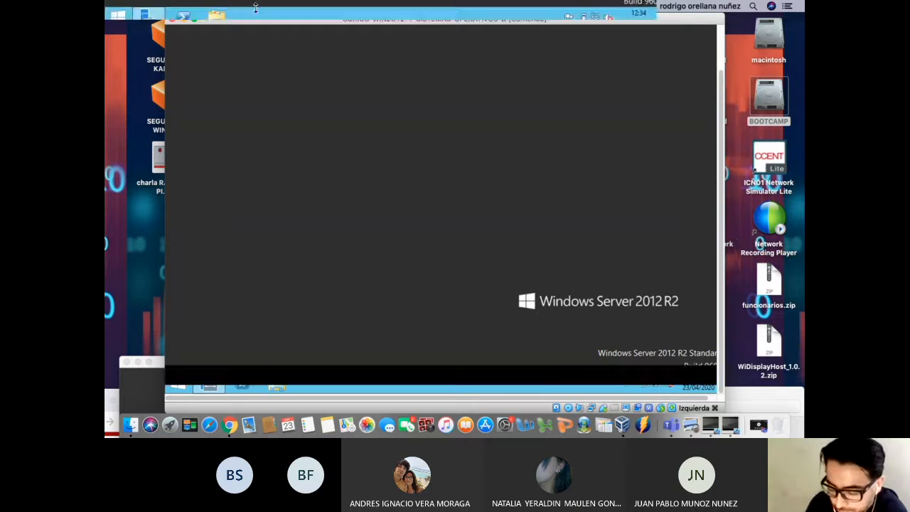
Open File Explorer at Este equipo from the taskbar
click(285, 388)
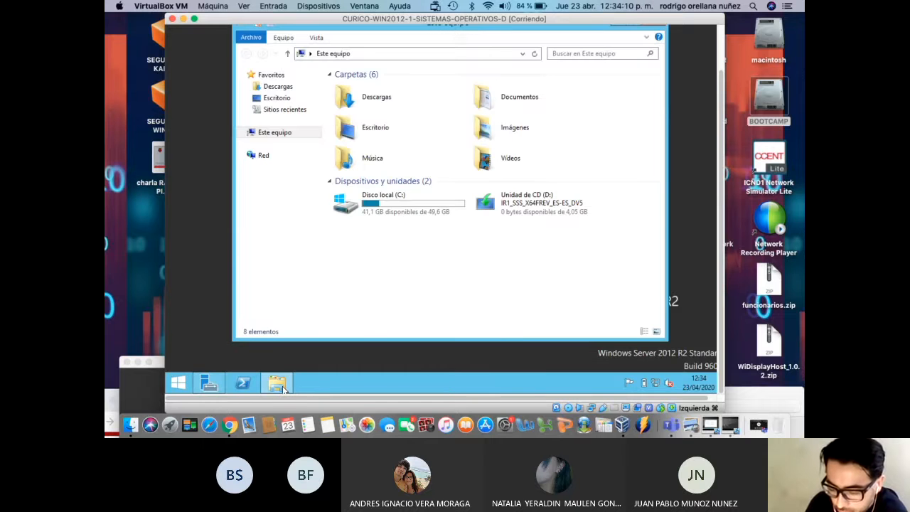
click(283, 388)
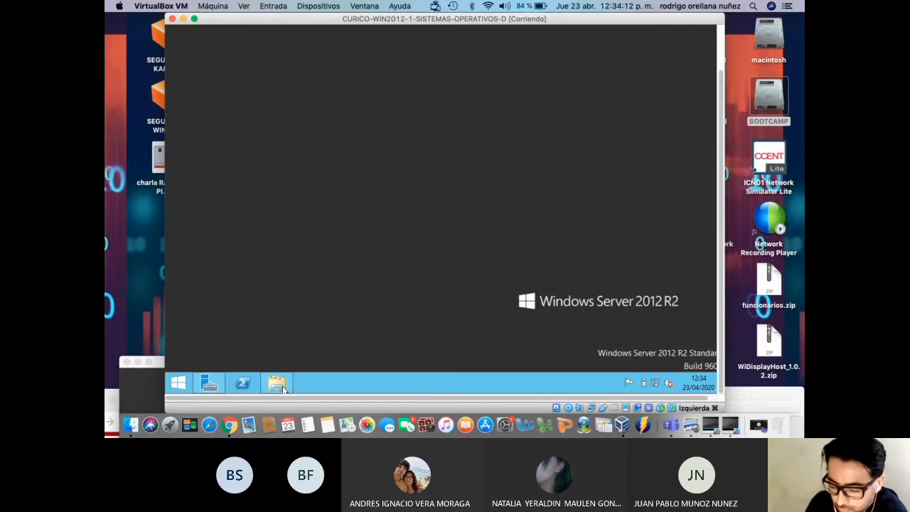
click(284, 385)
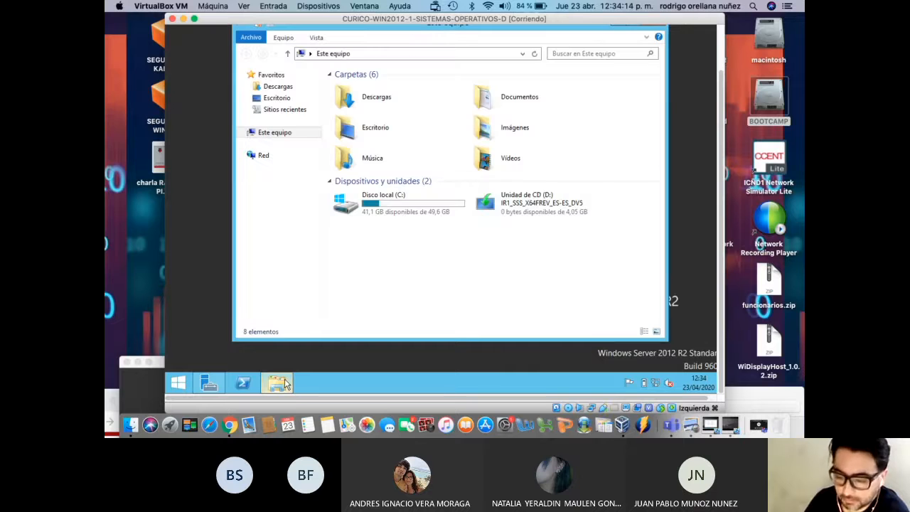
drag(721, 256, 723, 201)
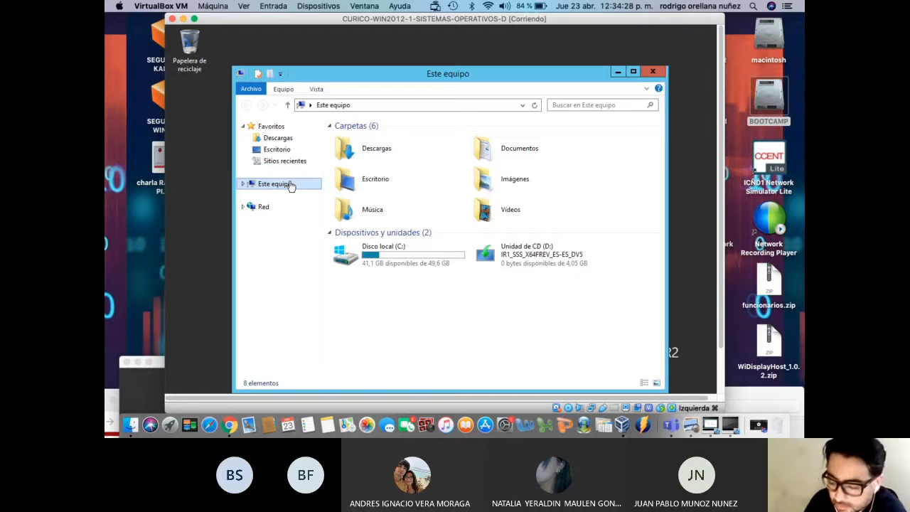
Eject the disc from Unidad de CD (D:) using Expulsar
click(496, 257)
right_click(495, 256)
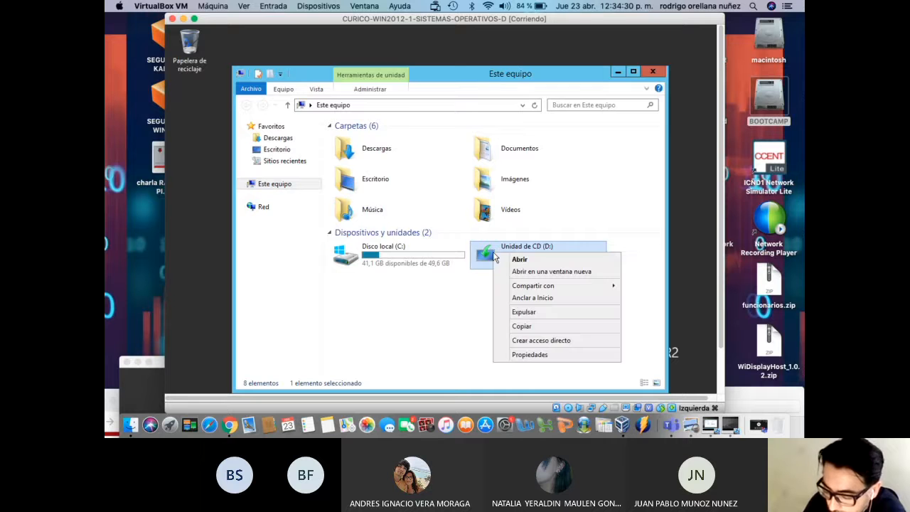
click(519, 315)
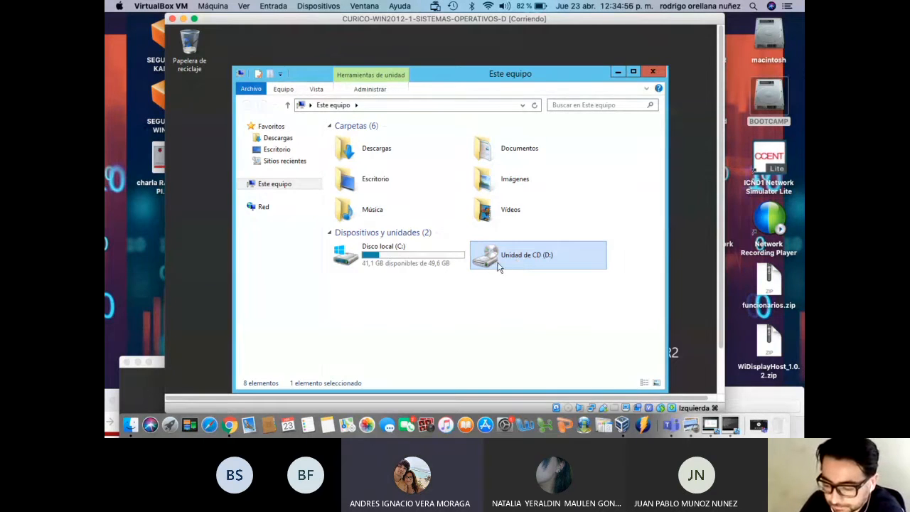
right_click(498, 265)
click(477, 316)
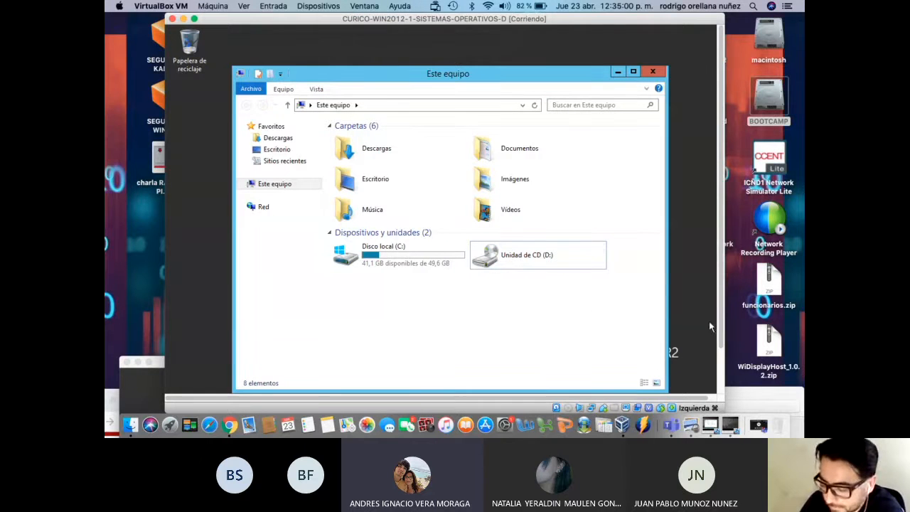
drag(721, 314, 719, 370)
click(699, 383)
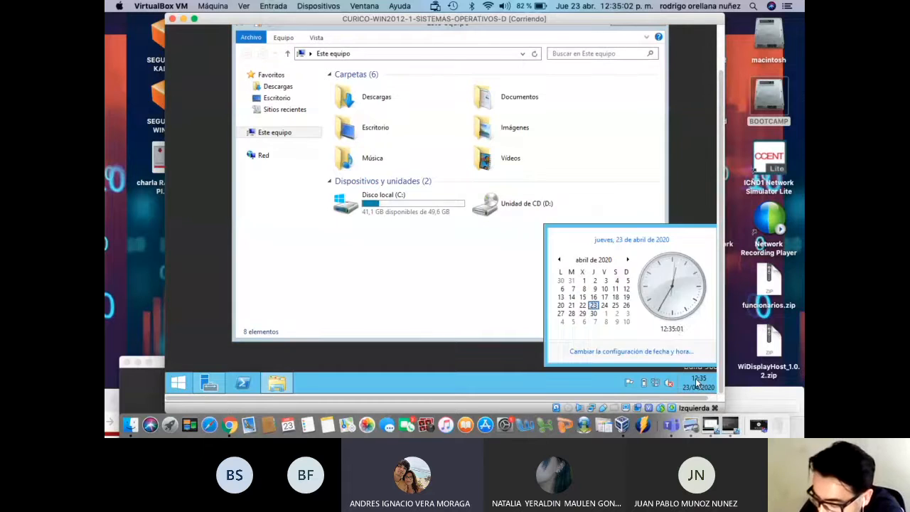
right_click(695, 377)
right_click(694, 383)
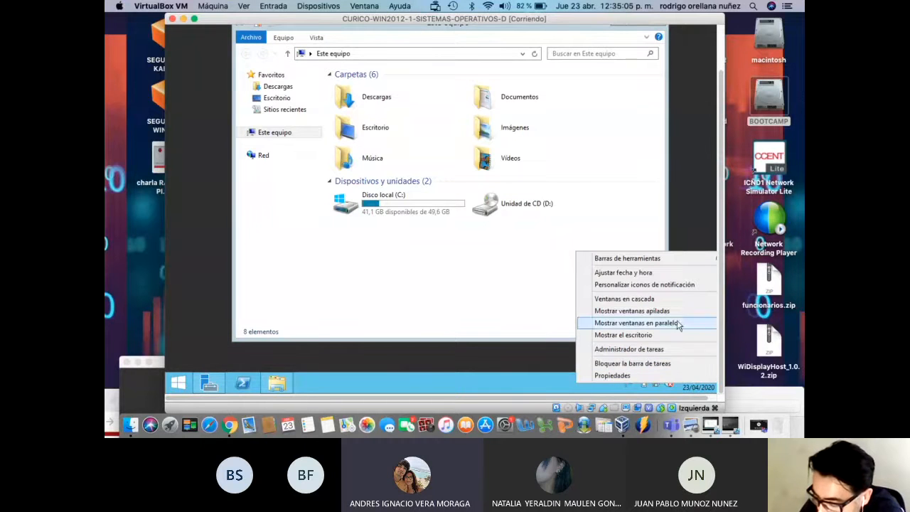
click(651, 273)
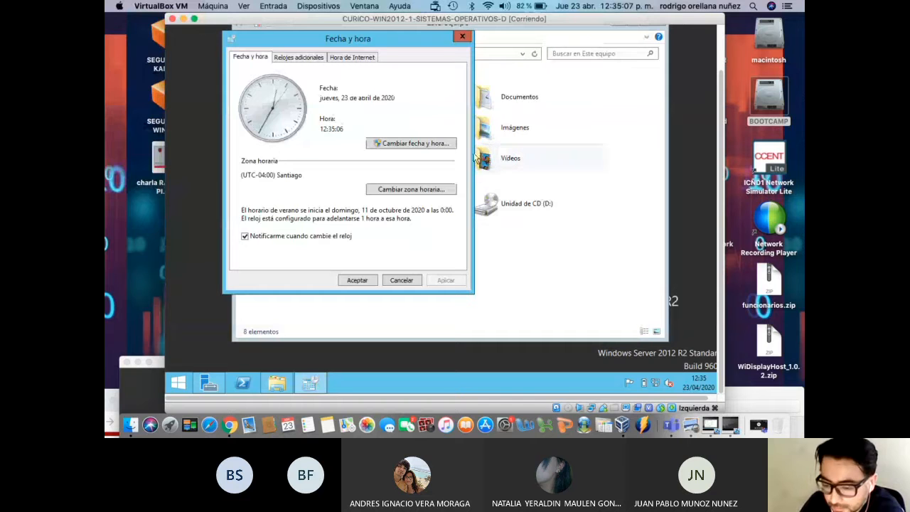
click(411, 191)
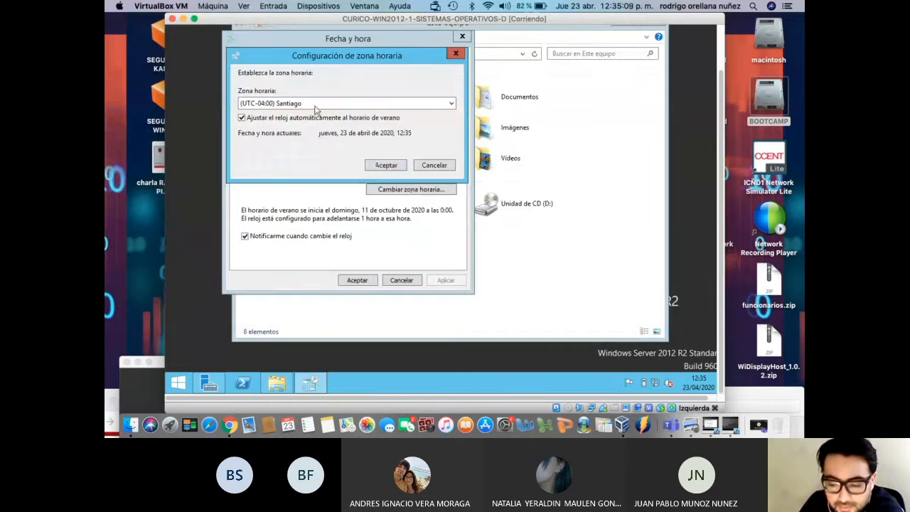
click(425, 170)
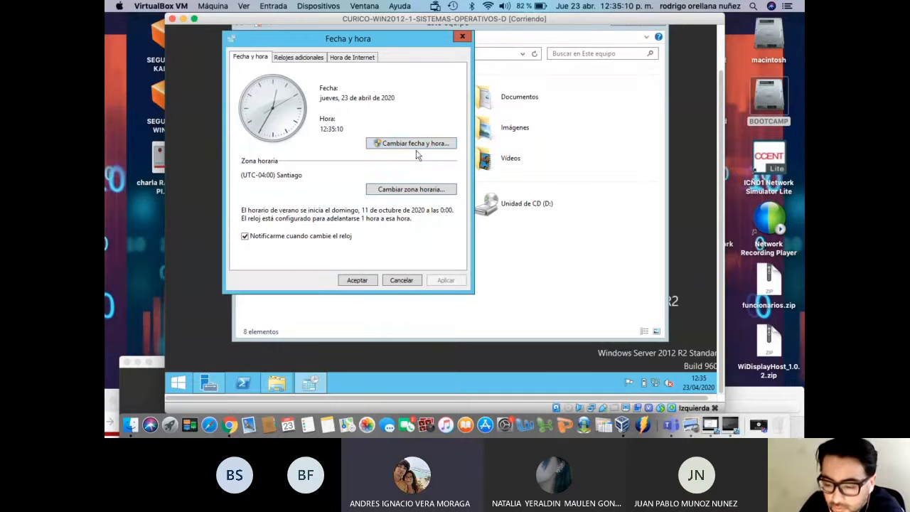
click(354, 58)
click(415, 188)
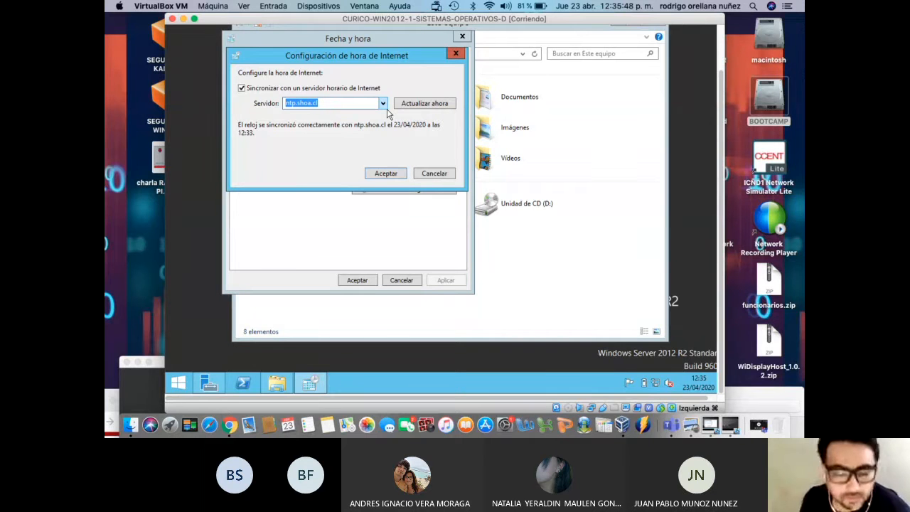
click(396, 178)
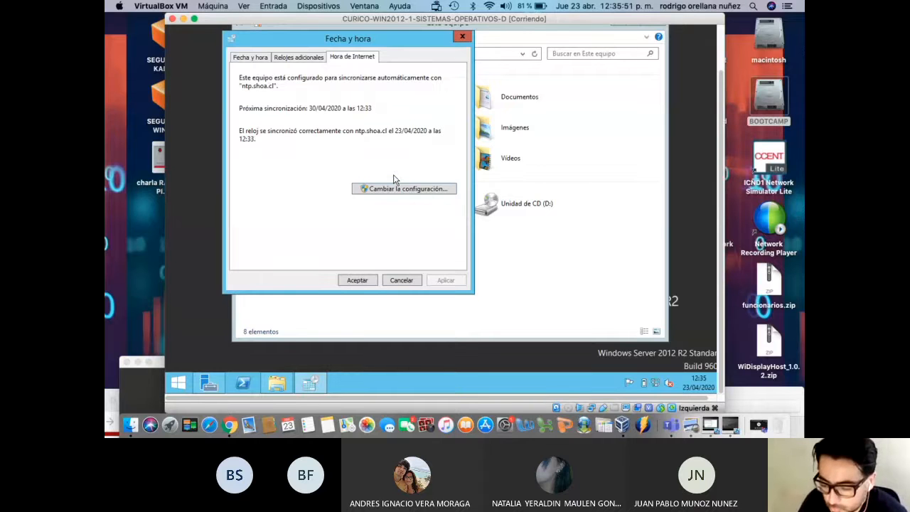
click(365, 279)
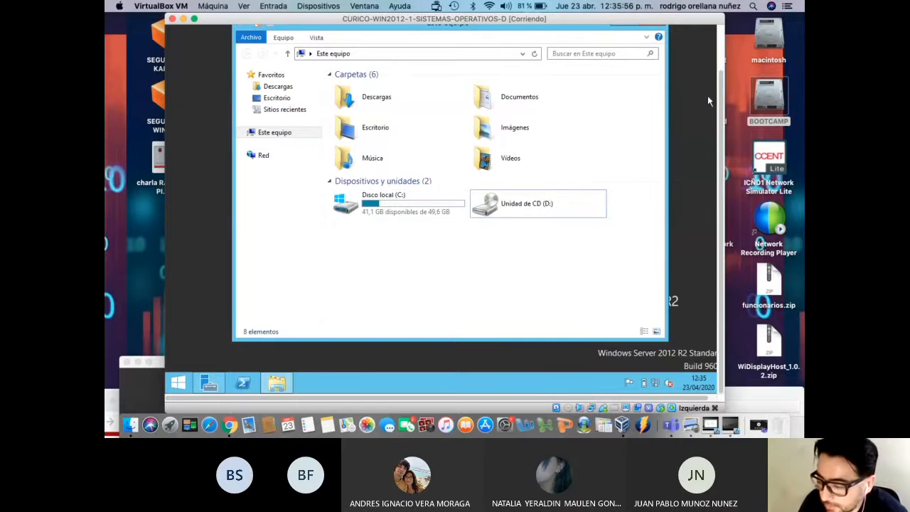
Close the open This PC window
drag(723, 92, 722, 70)
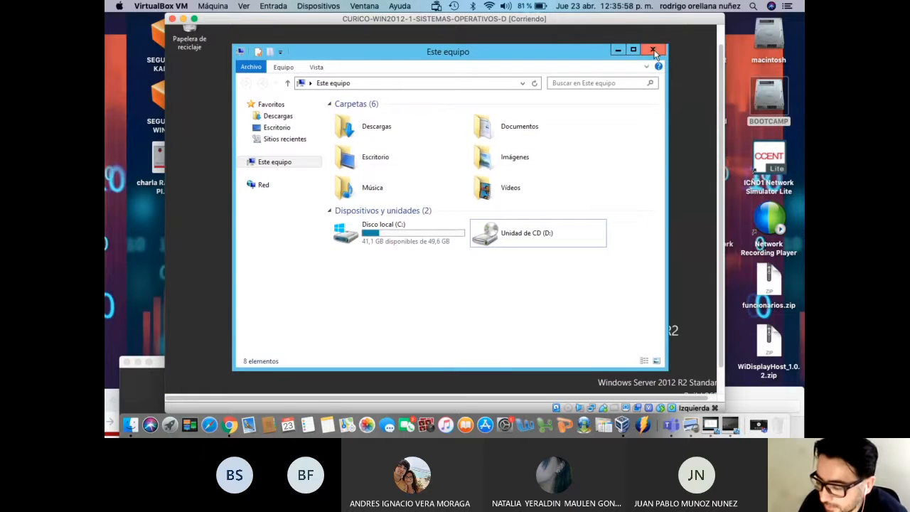
click(656, 52)
drag(721, 102, 722, 173)
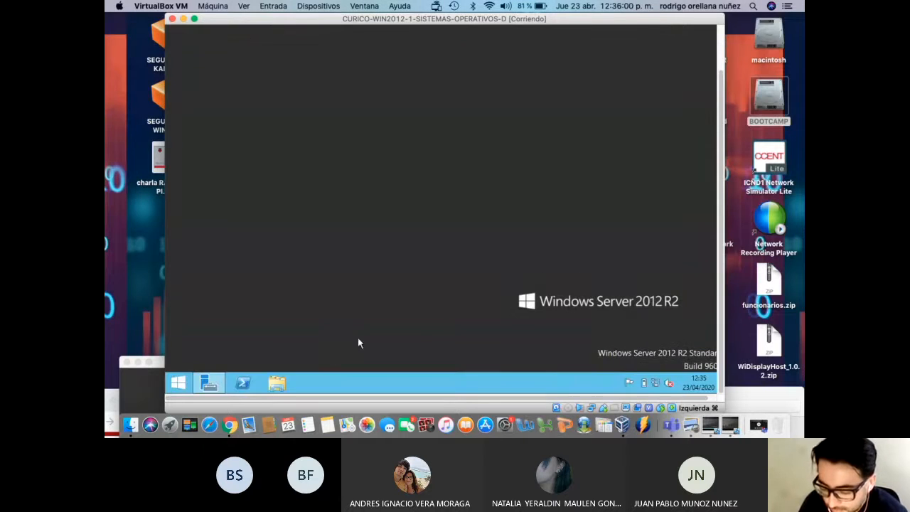
Reopen Este equipo and bring up its context menu in the navigation pane
click(282, 388)
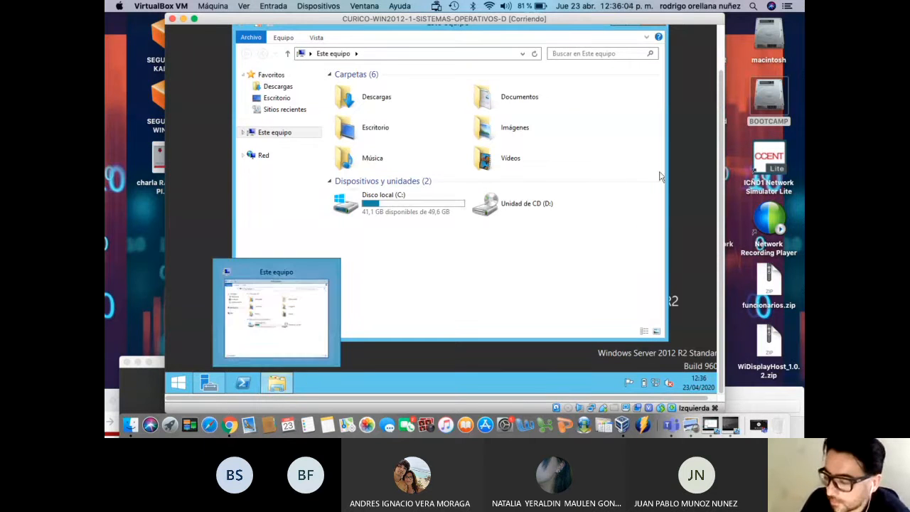
scroll(720, 175, up, 1)
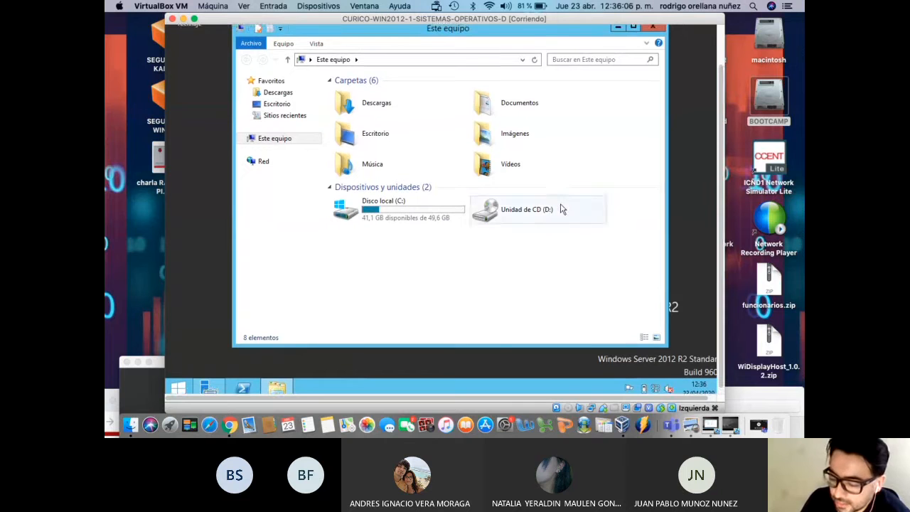
right_click(529, 215)
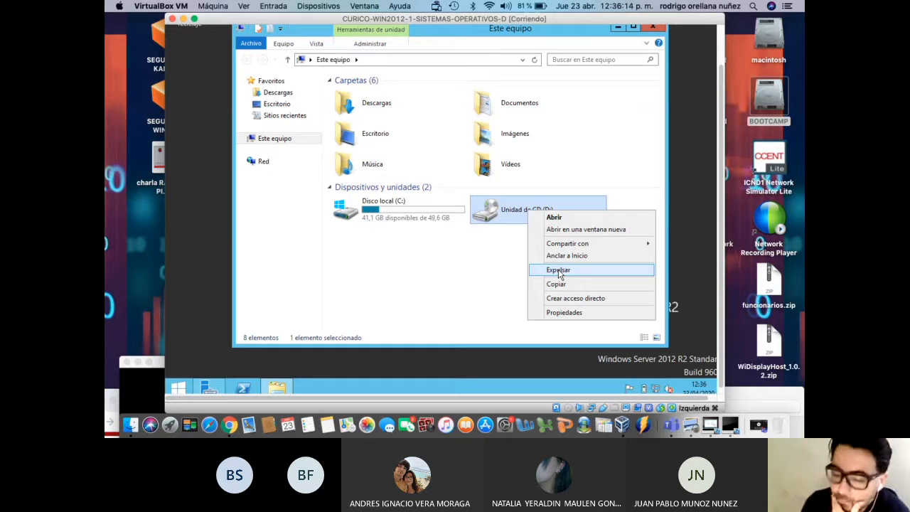
click(472, 293)
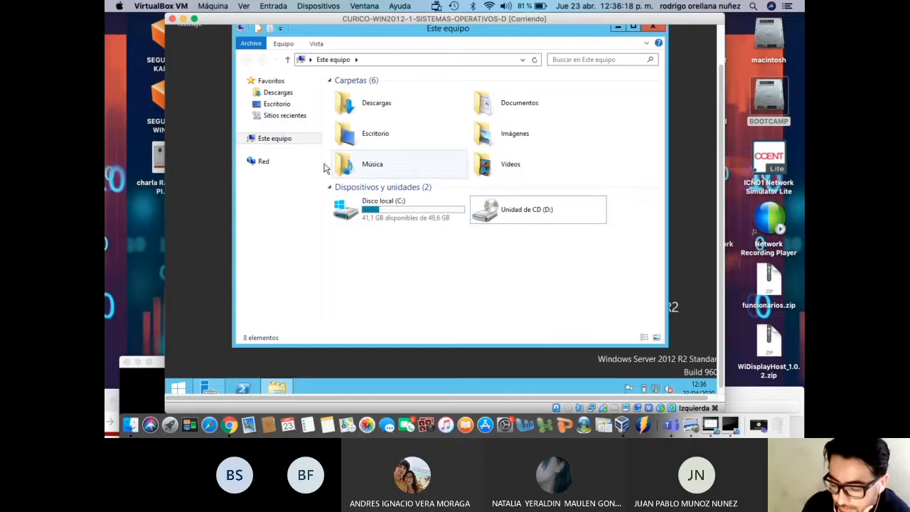
right_click(290, 140)
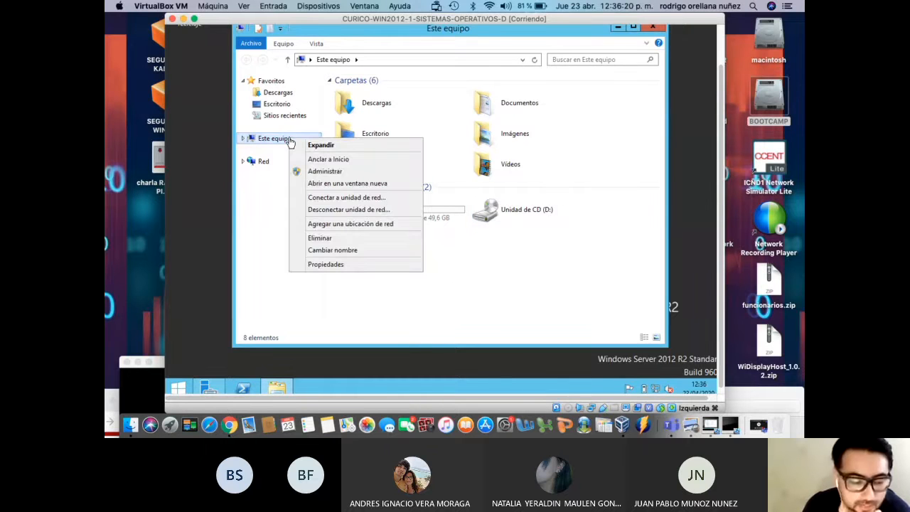
In Propiedades, enter and copy NS3 as the computer description, then choose Cambiar
click(354, 267)
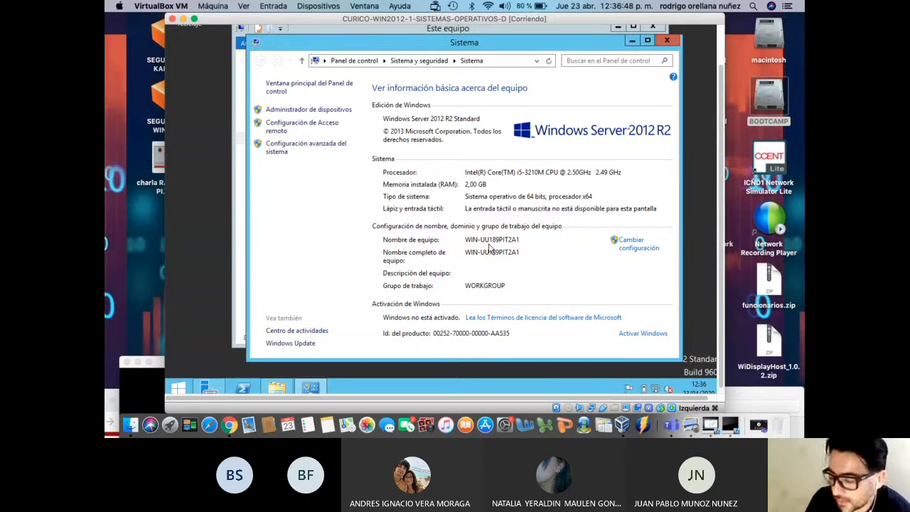
click(632, 251)
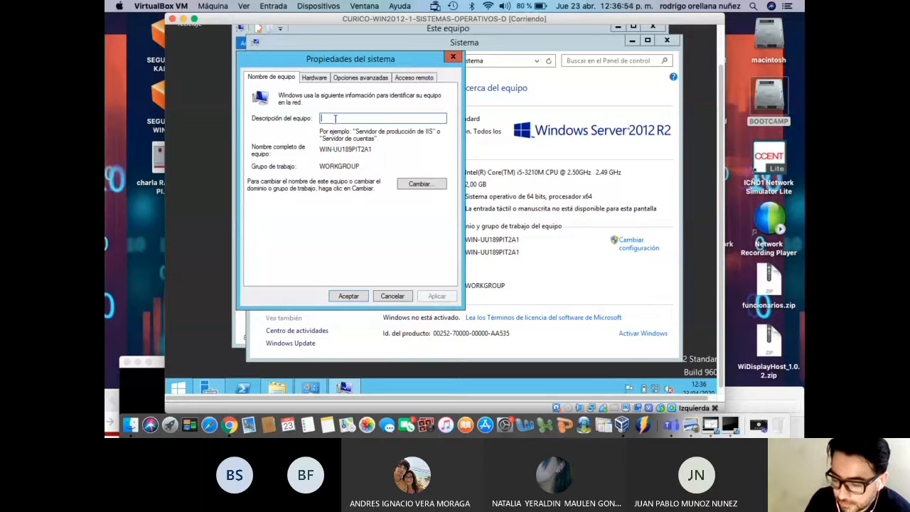
text(NS3)
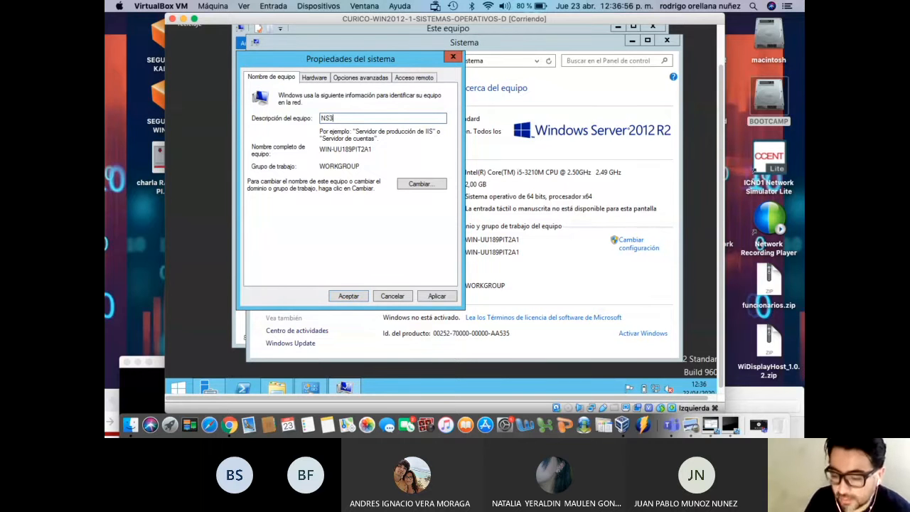
drag(340, 118, 320, 118)
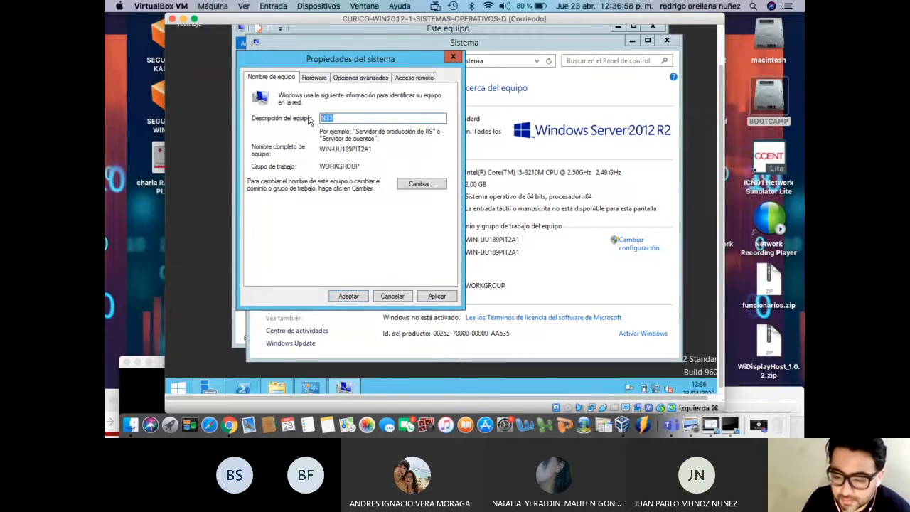
right_click(326, 118)
click(354, 150)
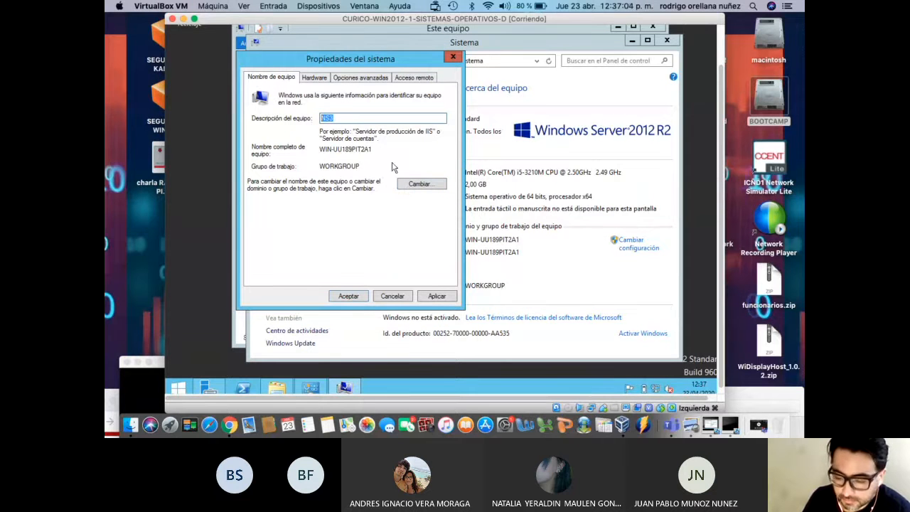
click(418, 184)
Replace WORKGROUP with CONTOSO and the computer name with NS3
click(323, 243)
drag(323, 243, 237, 238)
text(CONS)
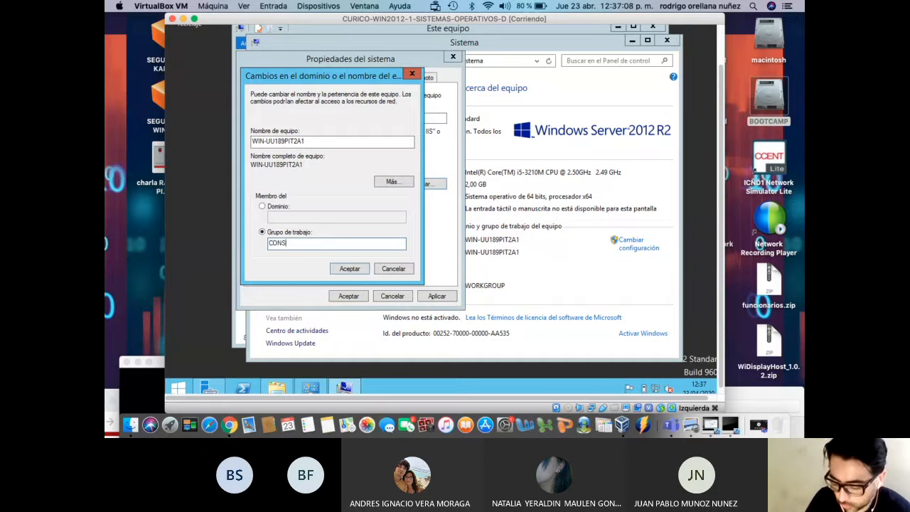
key(BackSpace)
key(BackSpace)
key(BackSpace)
key(BackSpace)
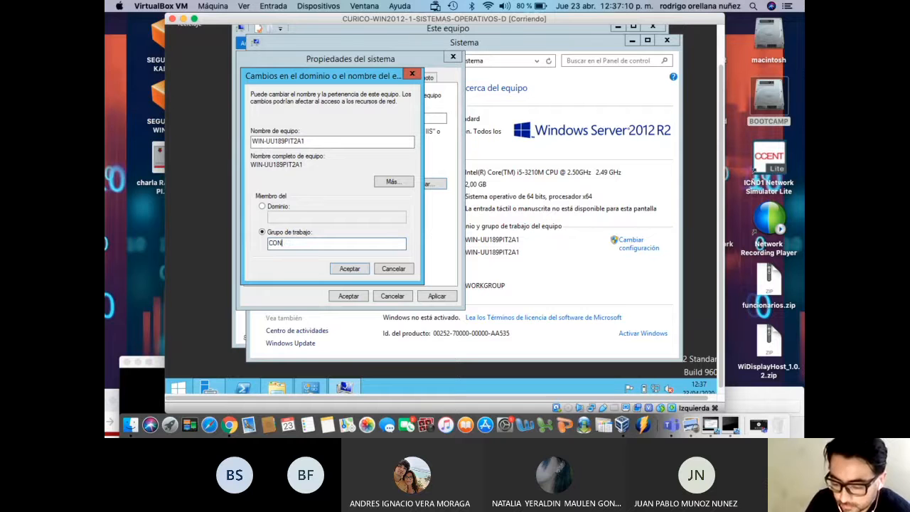
text(TOS)
key(BackSpace)
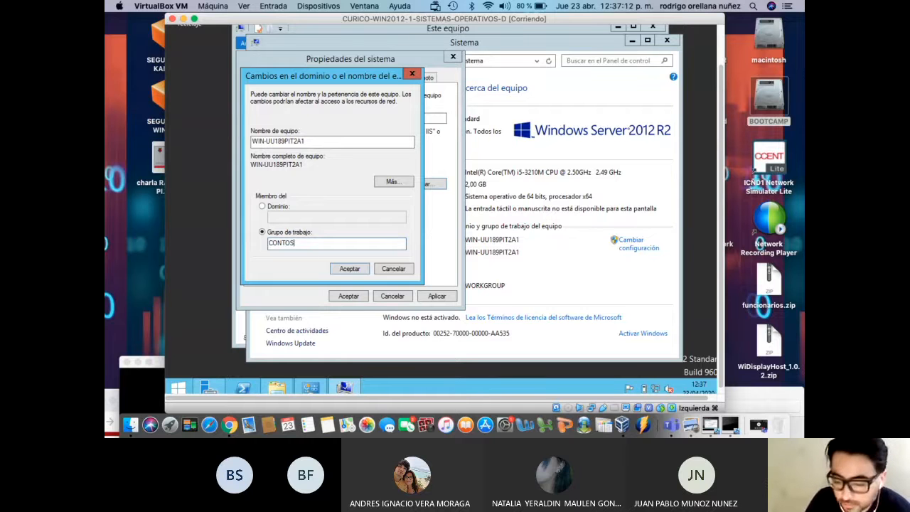
text(SO)
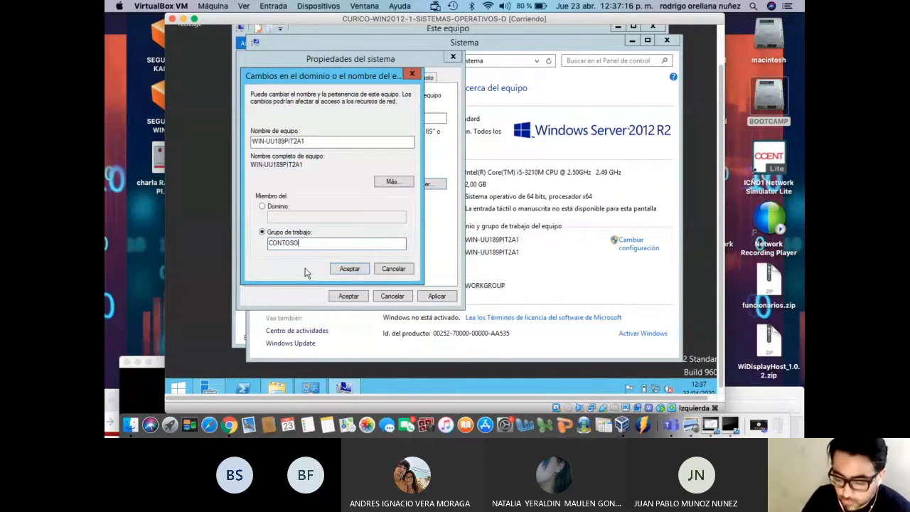
drag(315, 141, 184, 139)
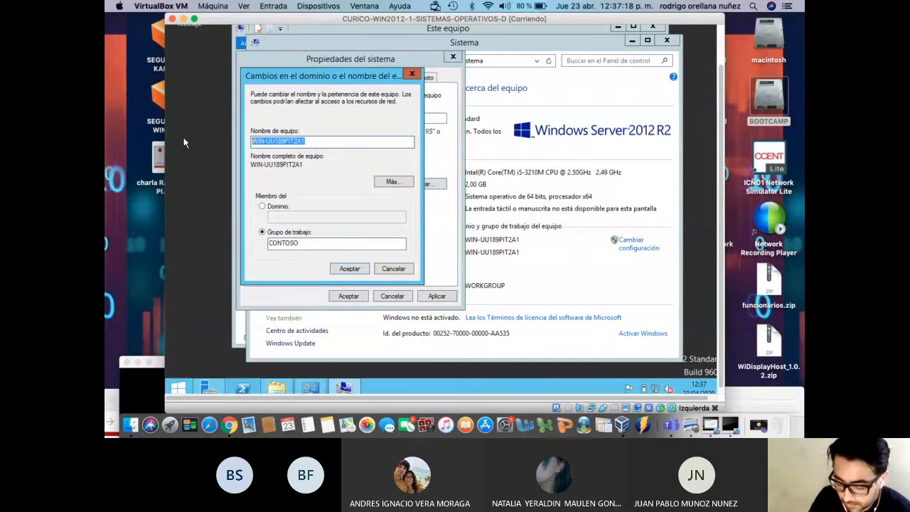
text(NS3)
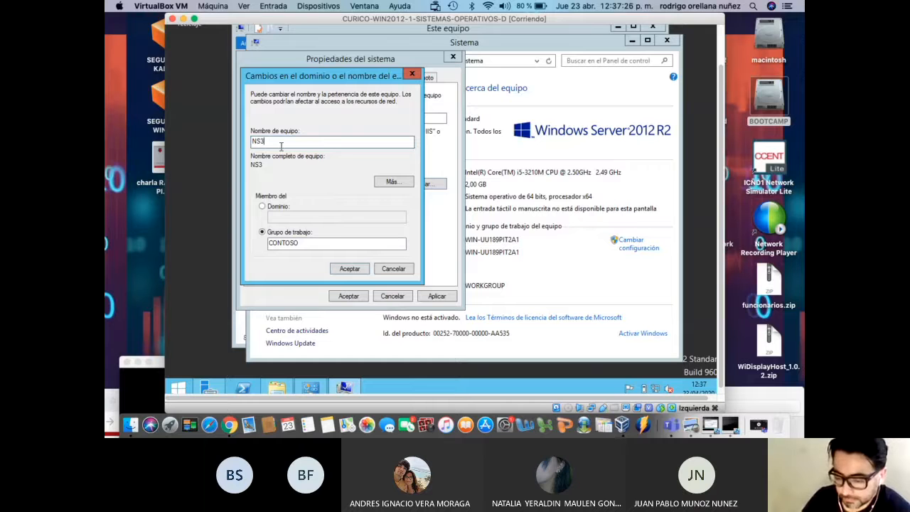
Confirm the changes, acknowledge the CONTOSO welcome and restart notices, and apply
click(347, 268)
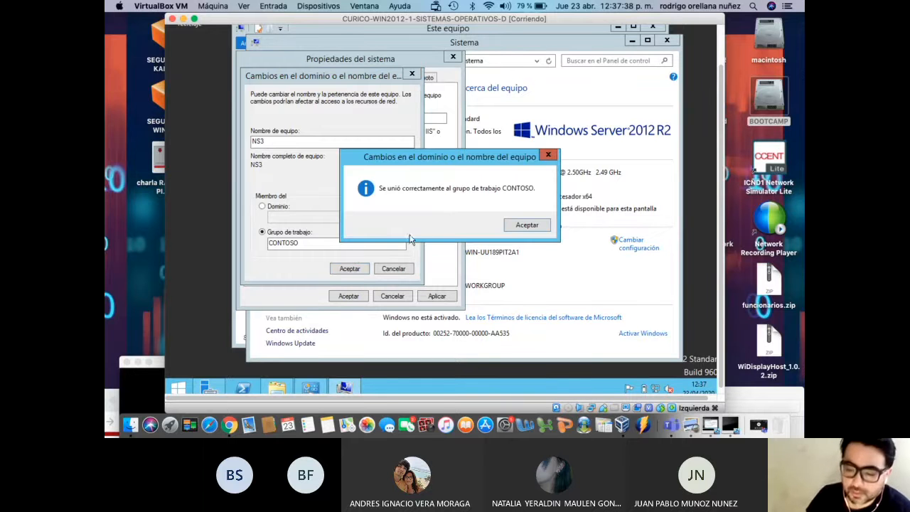
click(522, 226)
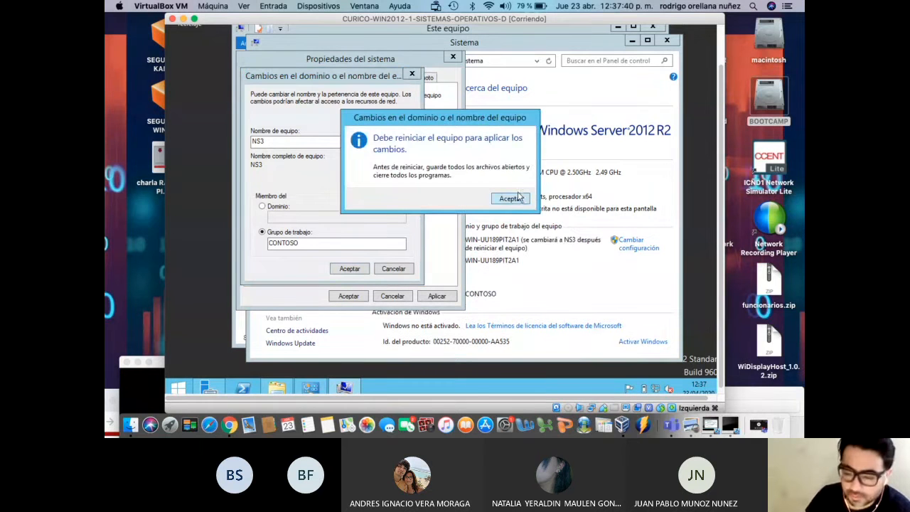
click(512, 198)
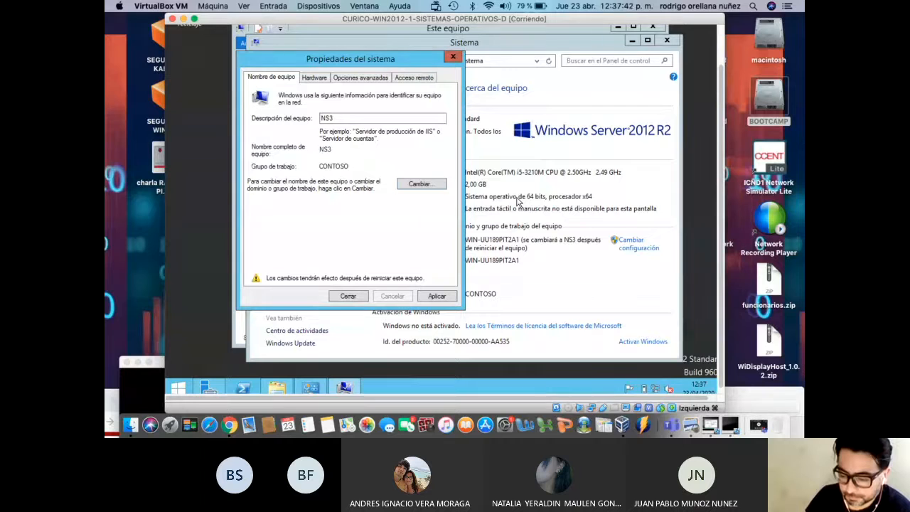
click(434, 299)
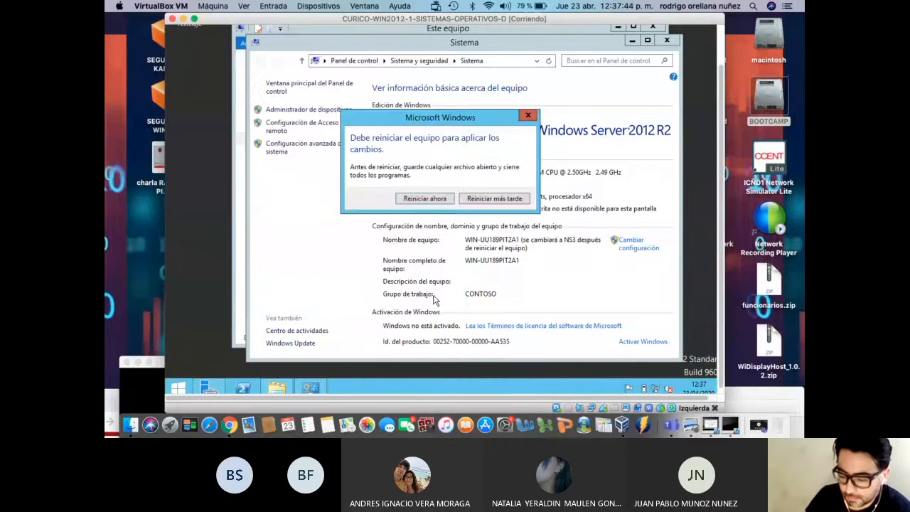
Choose Reiniciar ahora on the first server and bring the CURICO-WIN2012-2 lock screen forward
click(433, 199)
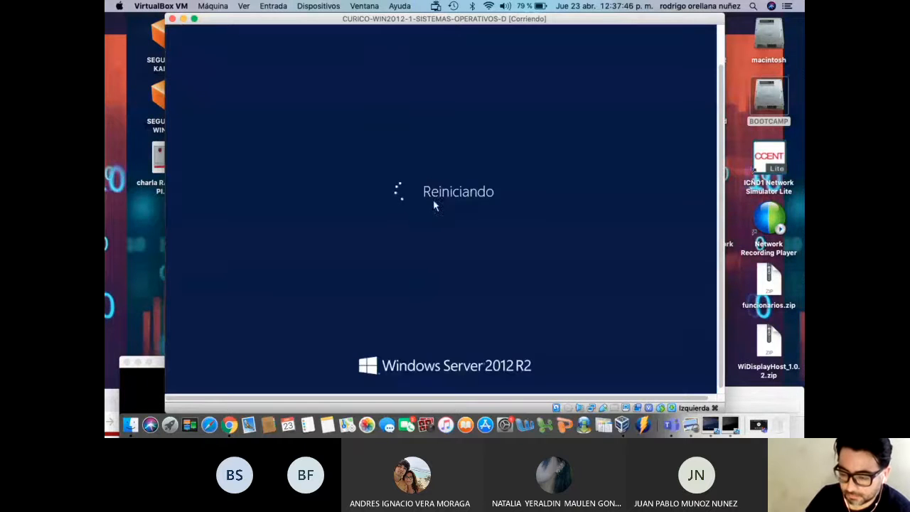
drag(390, 22, 522, 21)
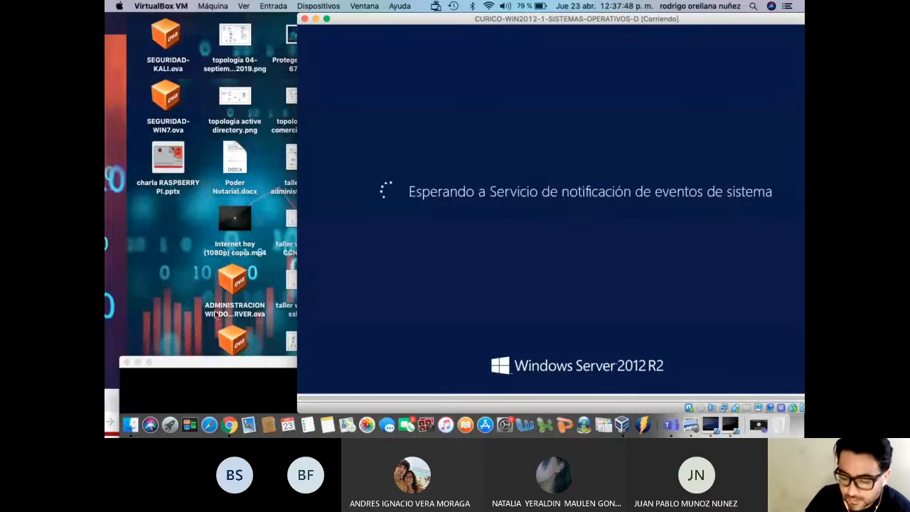
drag(216, 362, 221, 86)
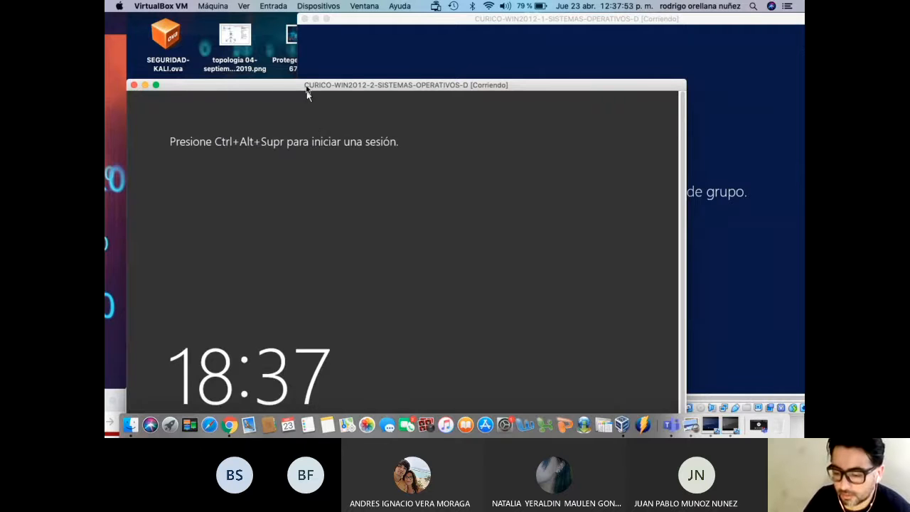
drag(307, 94, 333, 55)
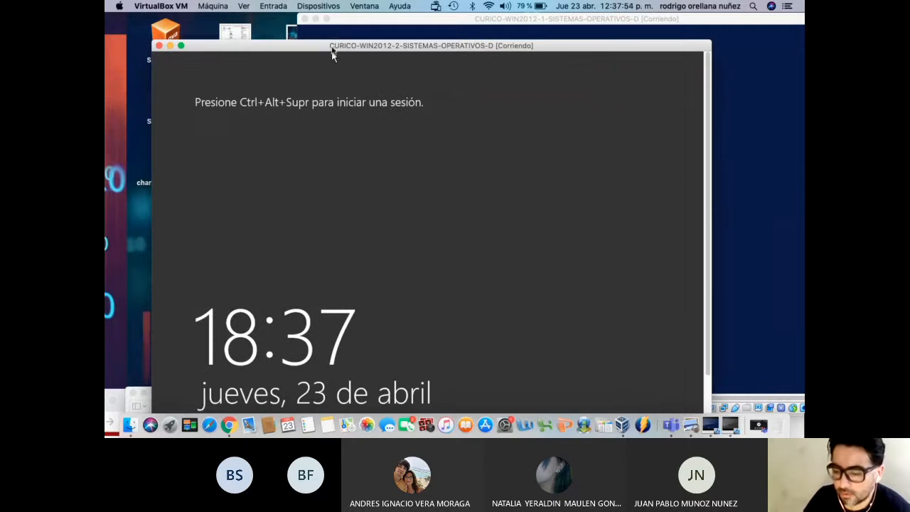
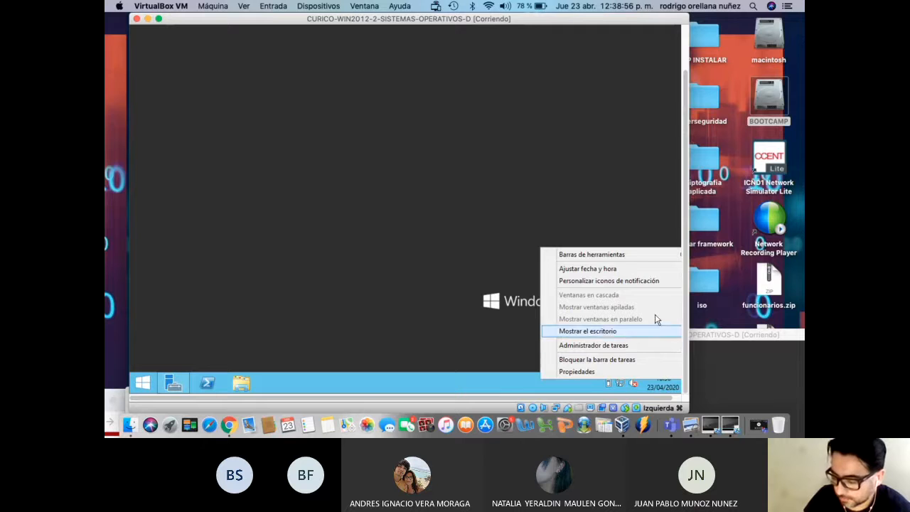
From the guest clock's date and time settings, change the time zone from Brussels to (UTC-04:00) Santiago
click(625, 269)
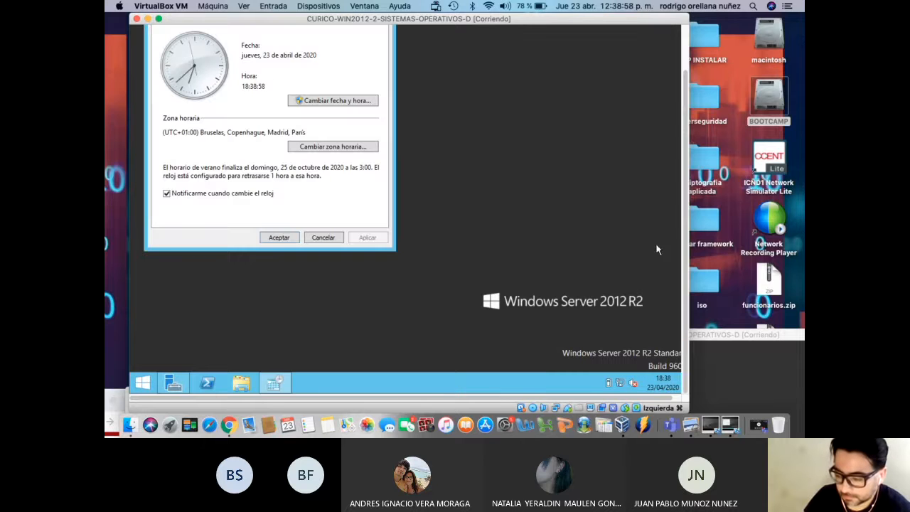
drag(685, 206, 683, 154)
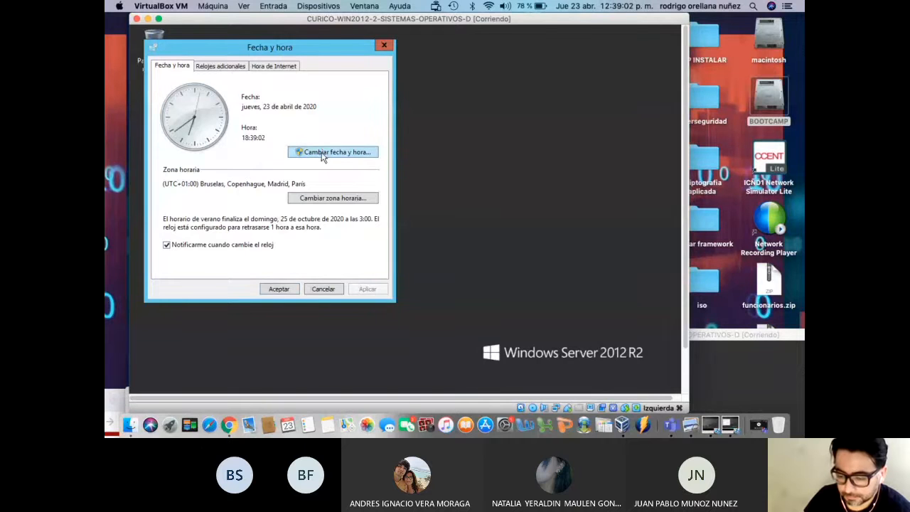
click(322, 204)
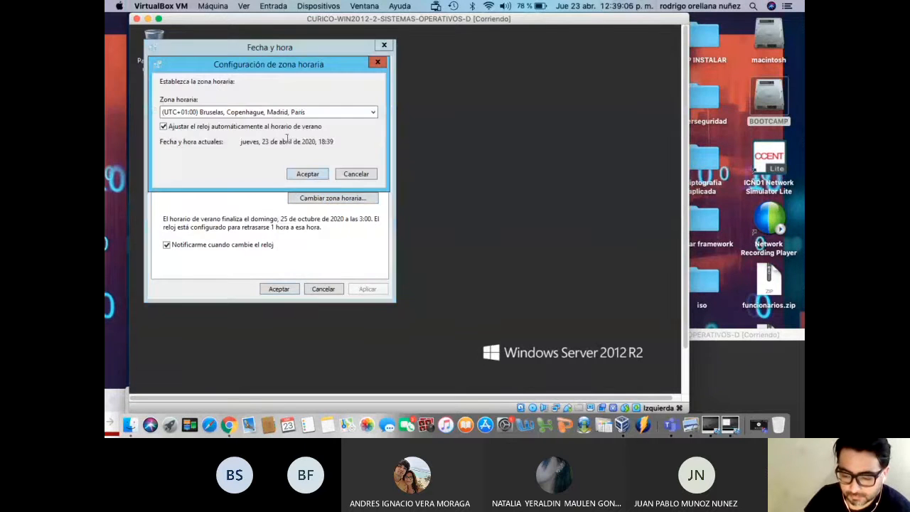
click(282, 114)
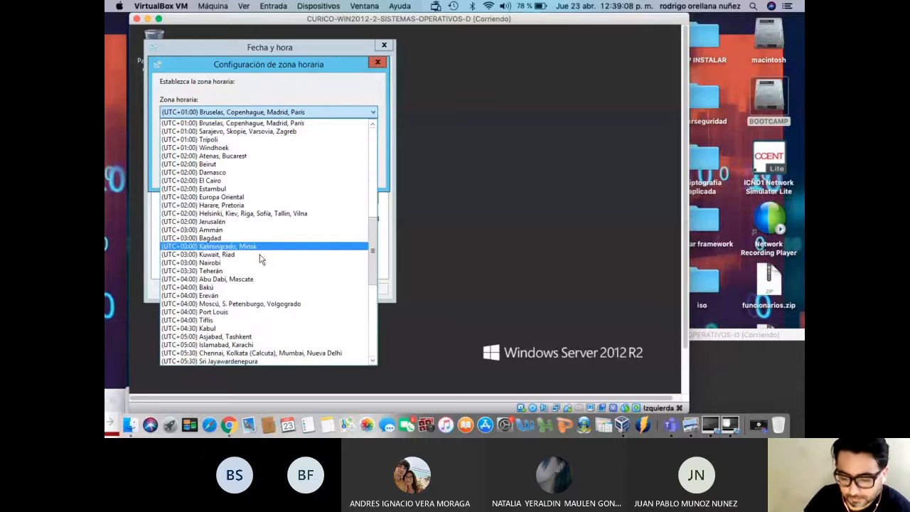
scroll(276, 299, up, 5)
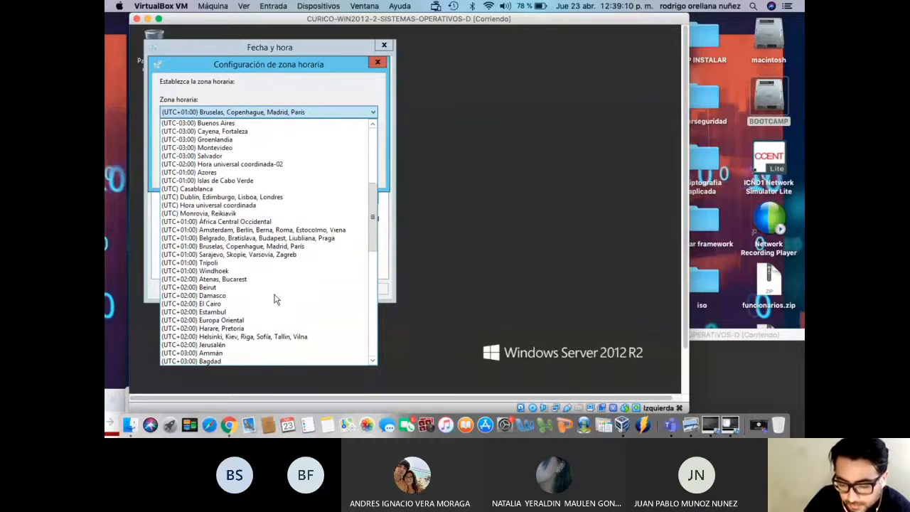
scroll(275, 299, down, 10)
scroll(276, 300, down, 3)
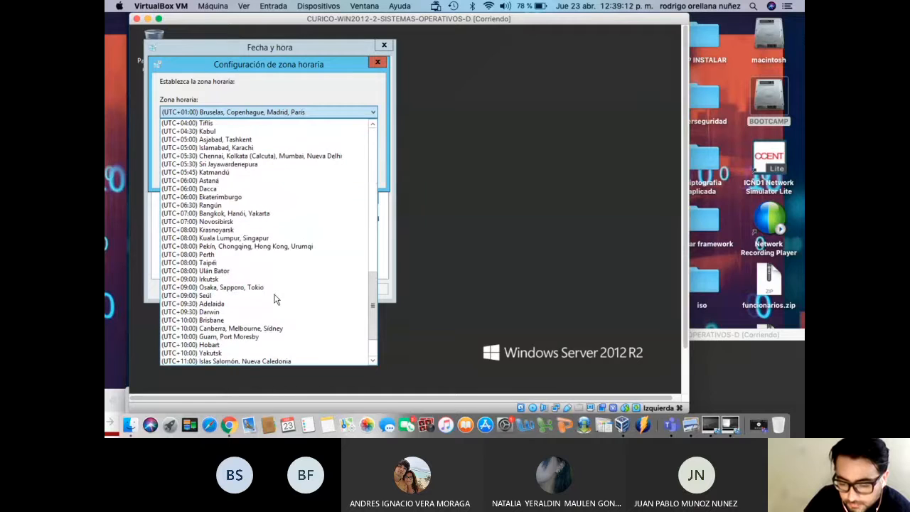
scroll(276, 299, up, 1)
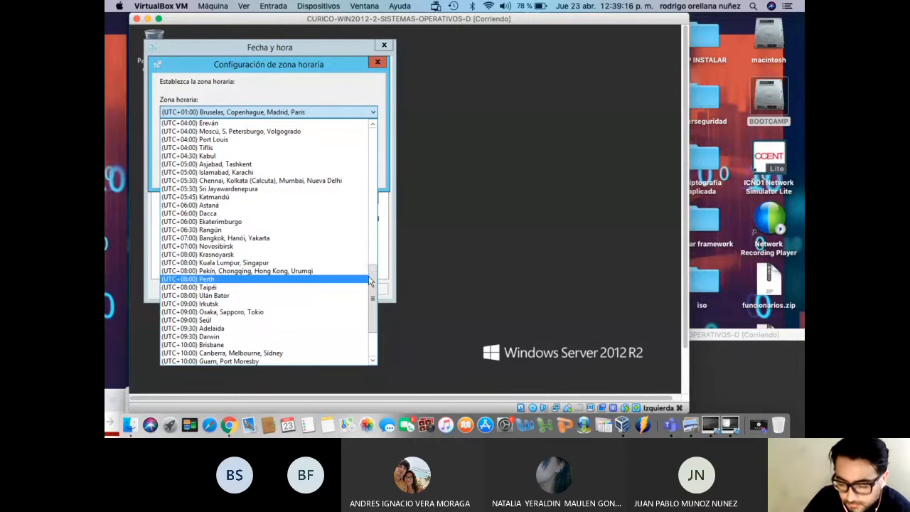
drag(372, 277, 377, 191)
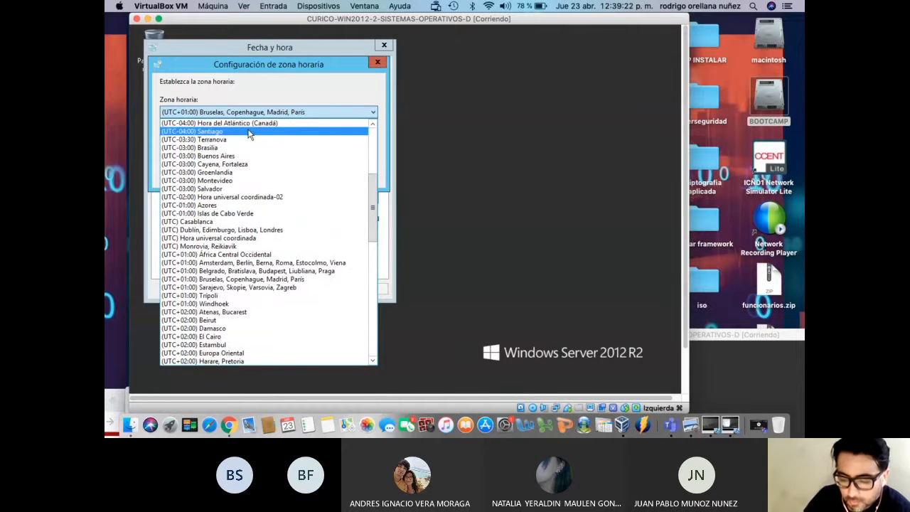
click(249, 132)
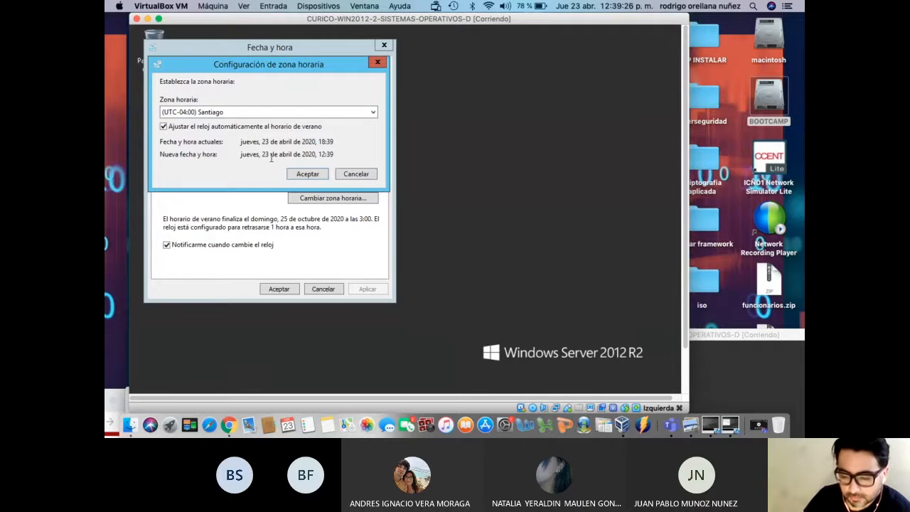
Confirm the Santiago time zone and enter ntp.shoa.cl as the internet time server
click(298, 175)
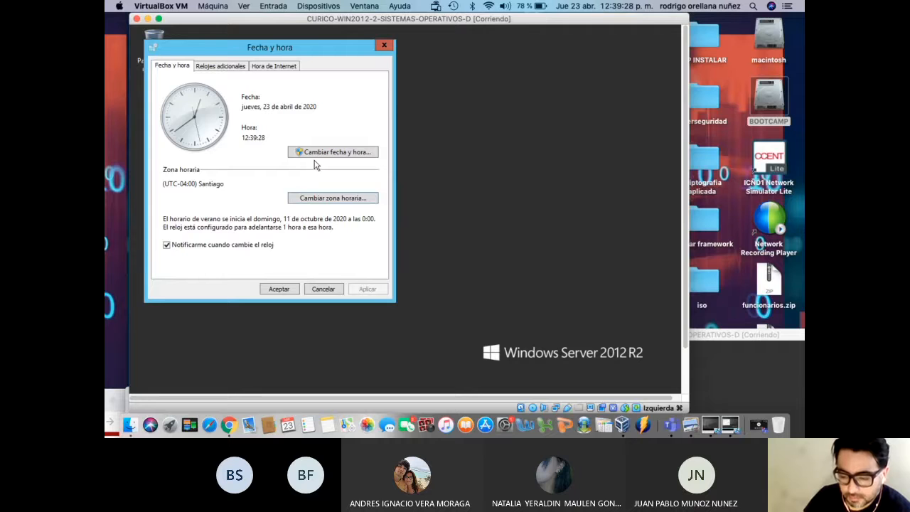
click(292, 65)
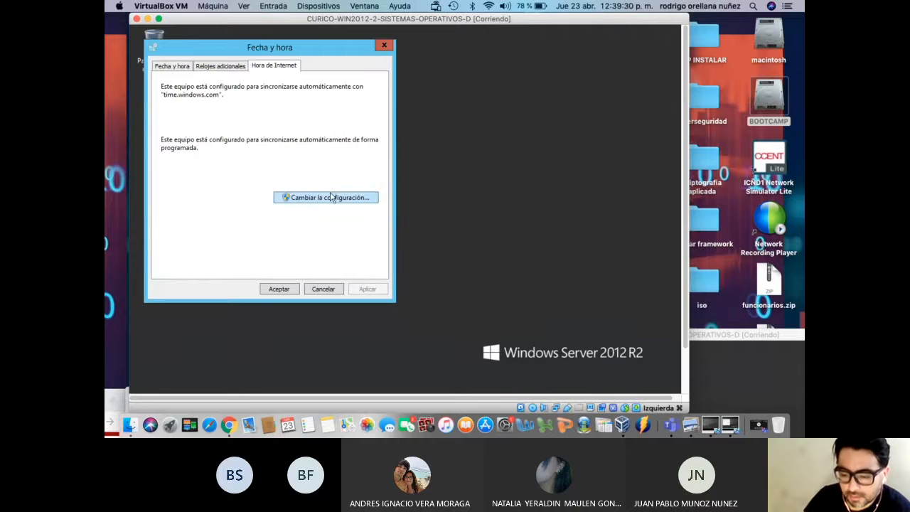
click(308, 200)
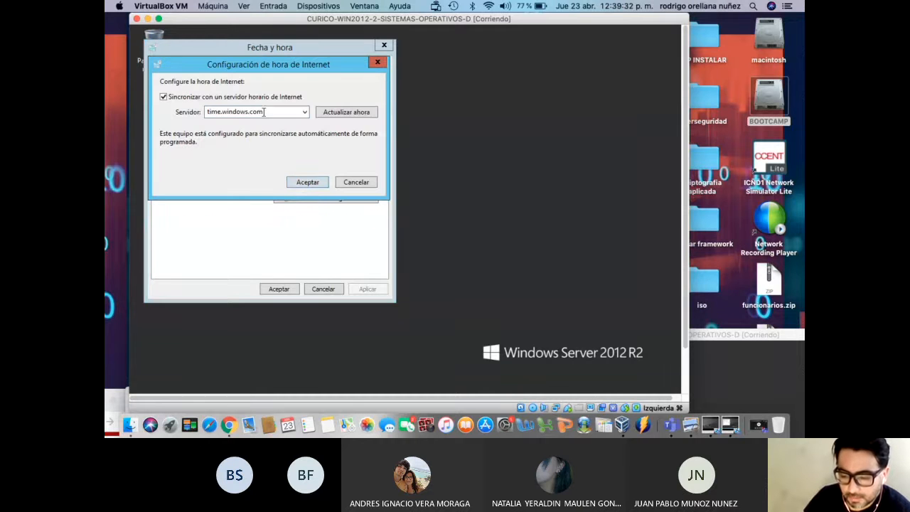
double_click(280, 111)
text(notp)
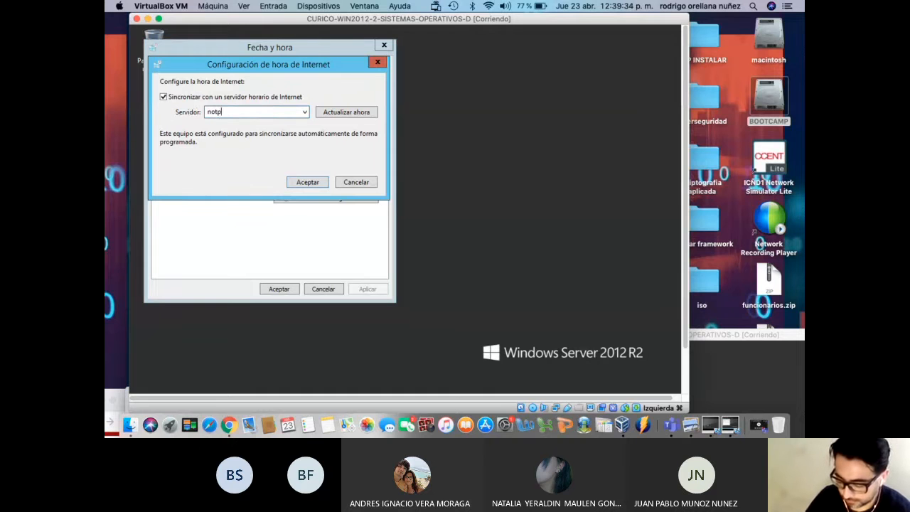
key(BackSpace)
key(BackSpace)
text(tp)
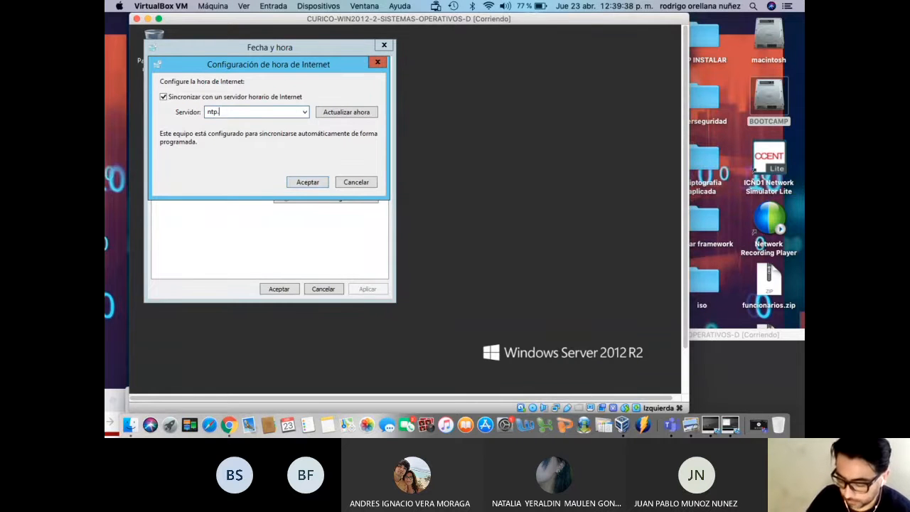
text(.shoa.cl)
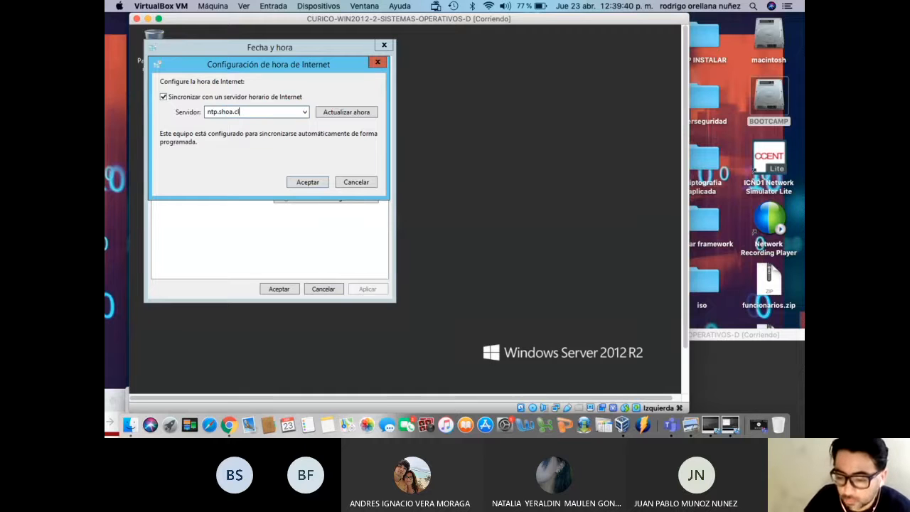
Sync the clock with ntp.shoa.cl now and close the date and time settings
click(349, 114)
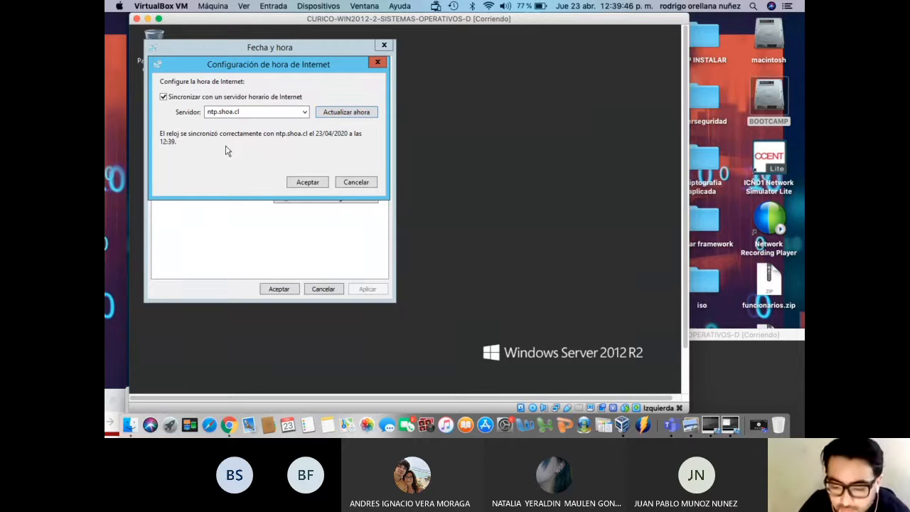
click(302, 182)
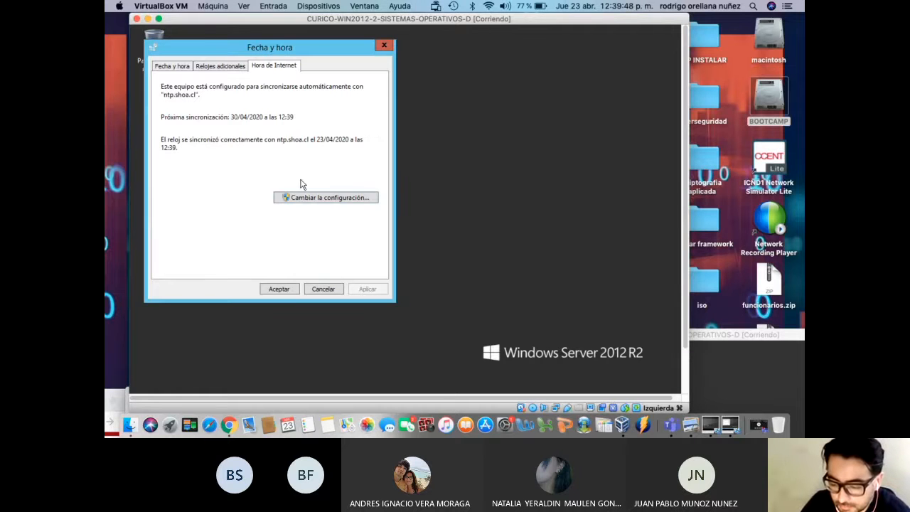
click(294, 290)
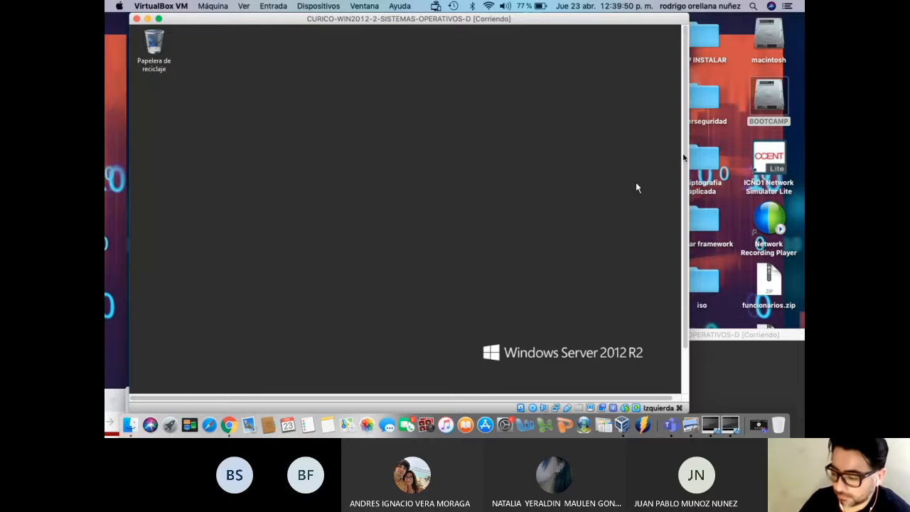
Open Este equipo's properties in File Explorer to show computer WIN-SRA0AFVK5SL in WORKGROUP
drag(686, 155, 687, 206)
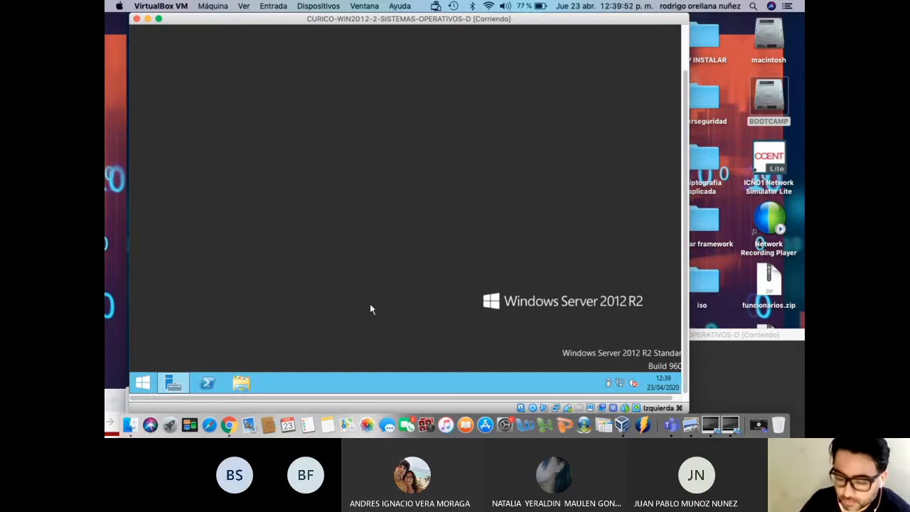
click(248, 383)
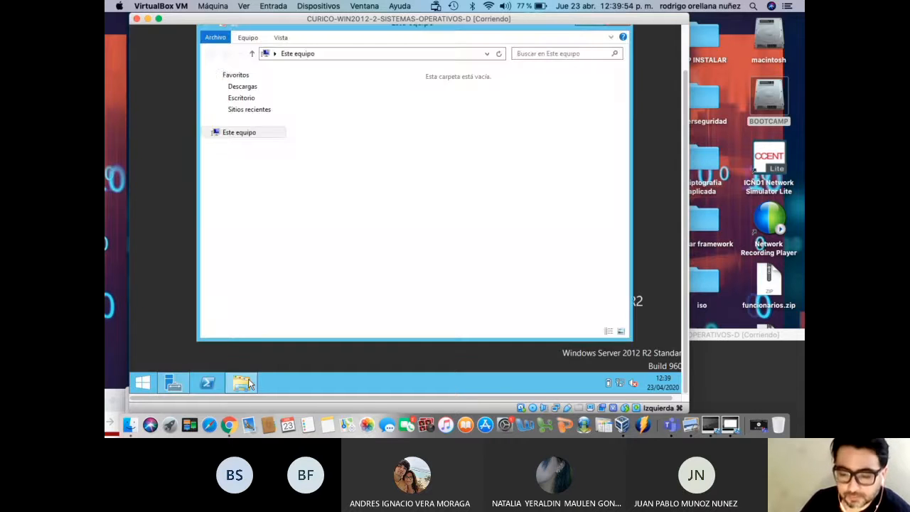
right_click(247, 134)
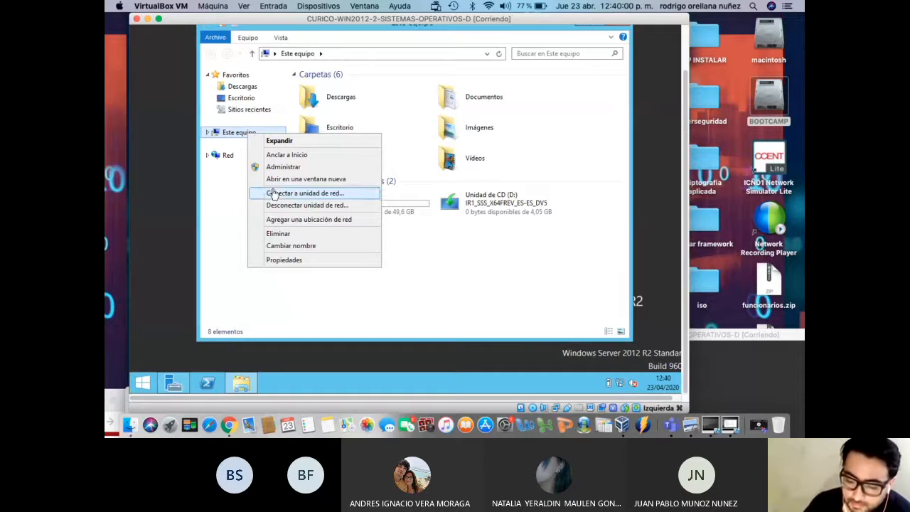
right_click(218, 136)
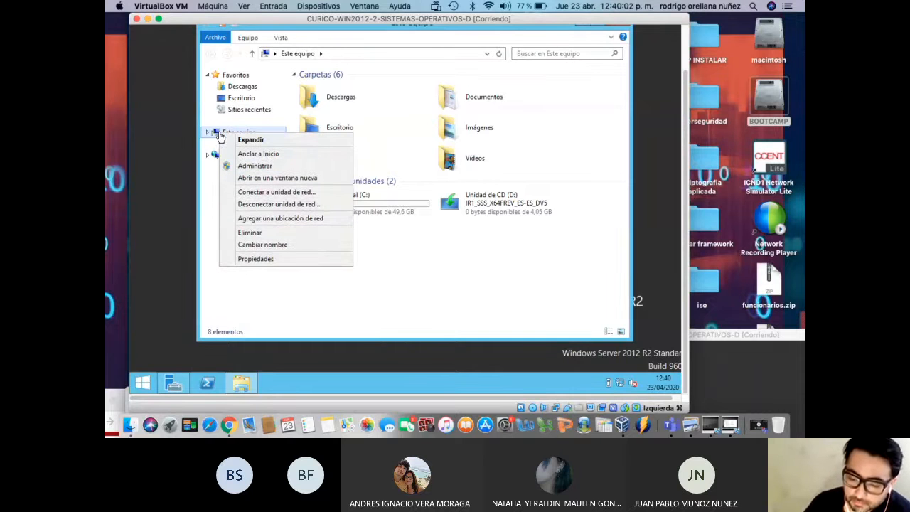
click(276, 266)
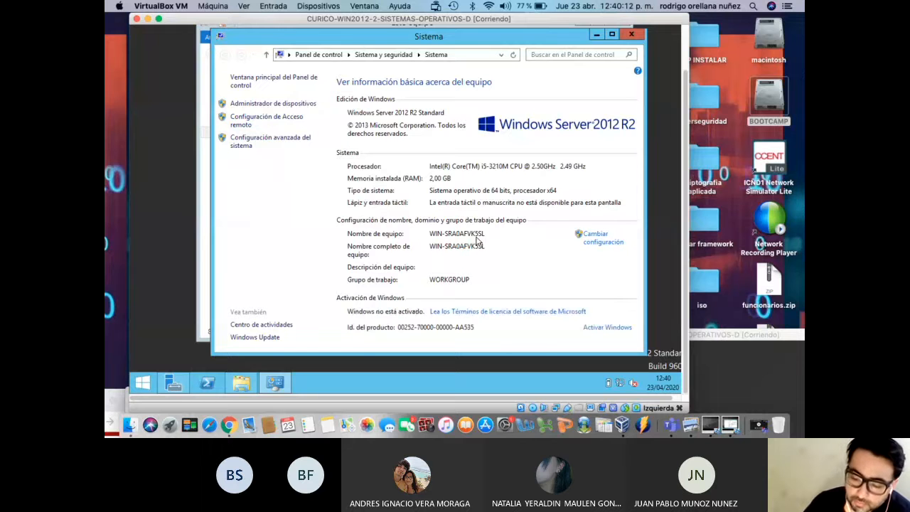
Enter computer name NS4 and workgroup CONTOSO in the domain changes dialog
click(601, 243)
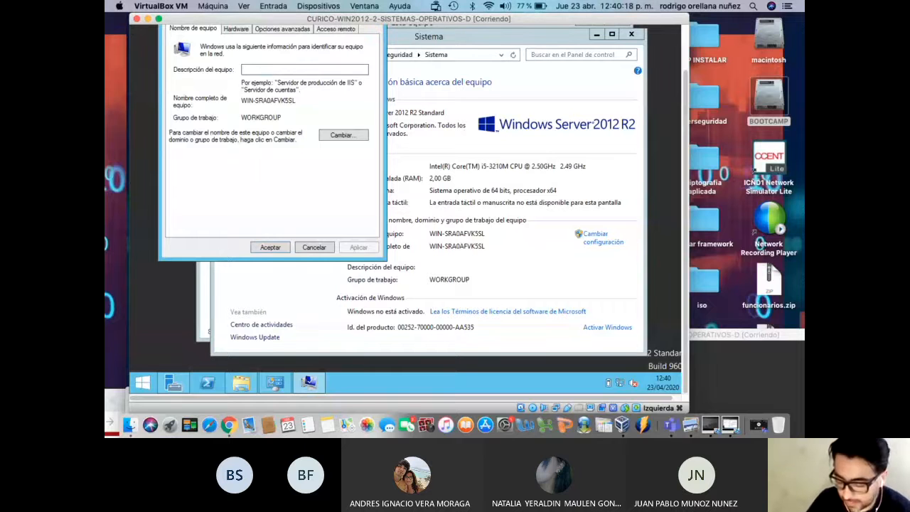
text(NS4)
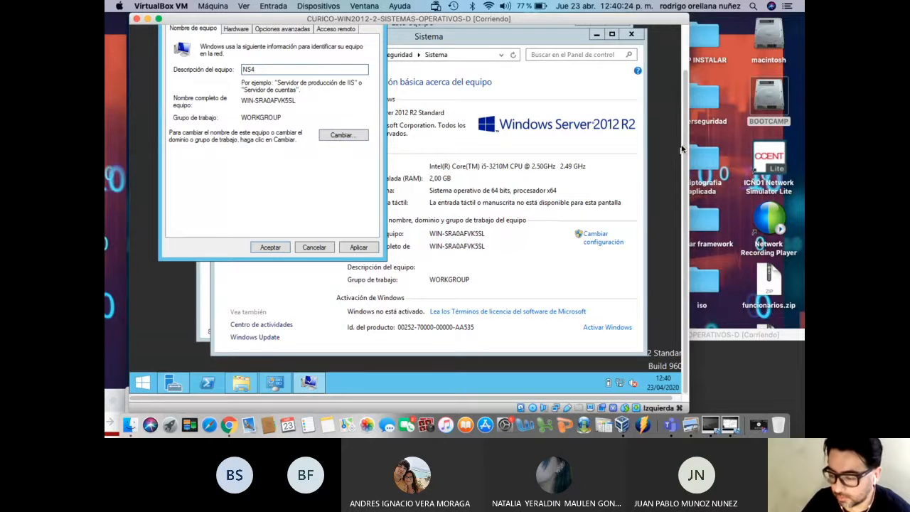
scroll(682, 149, up, 3)
click(358, 186)
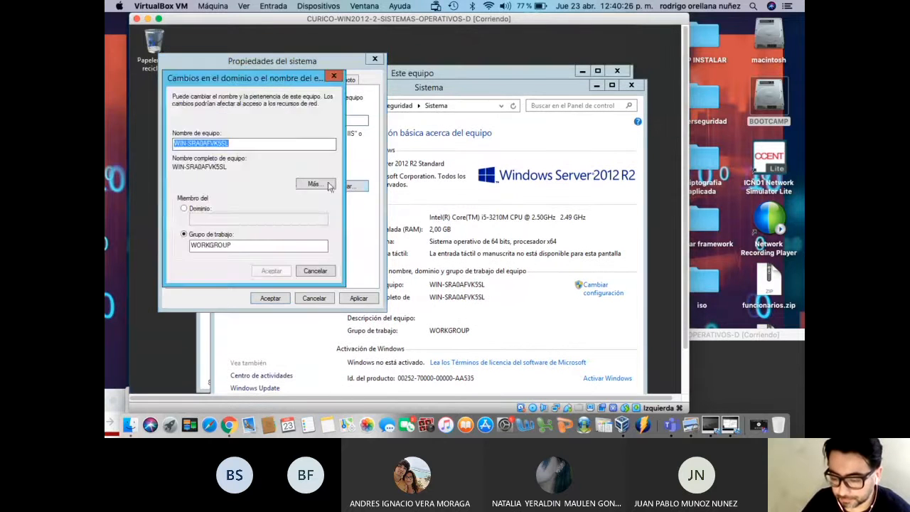
text(NS4)
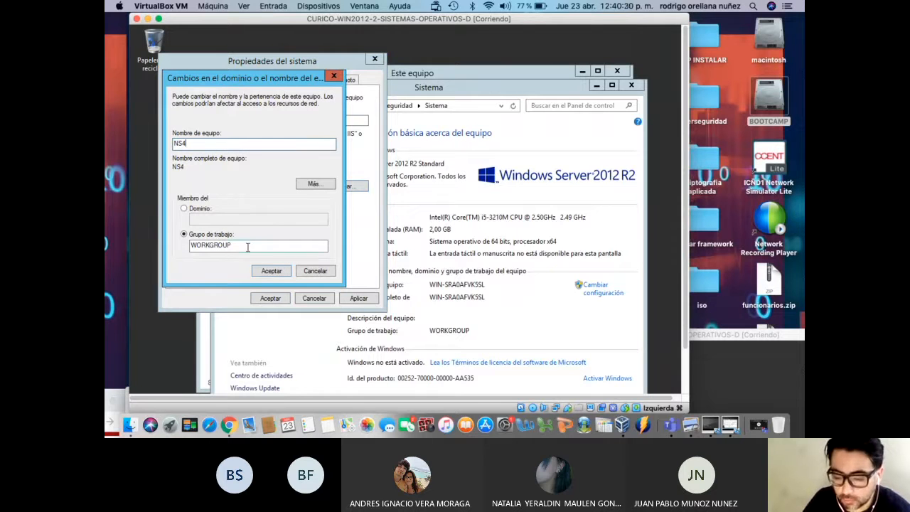
drag(246, 245, 140, 251)
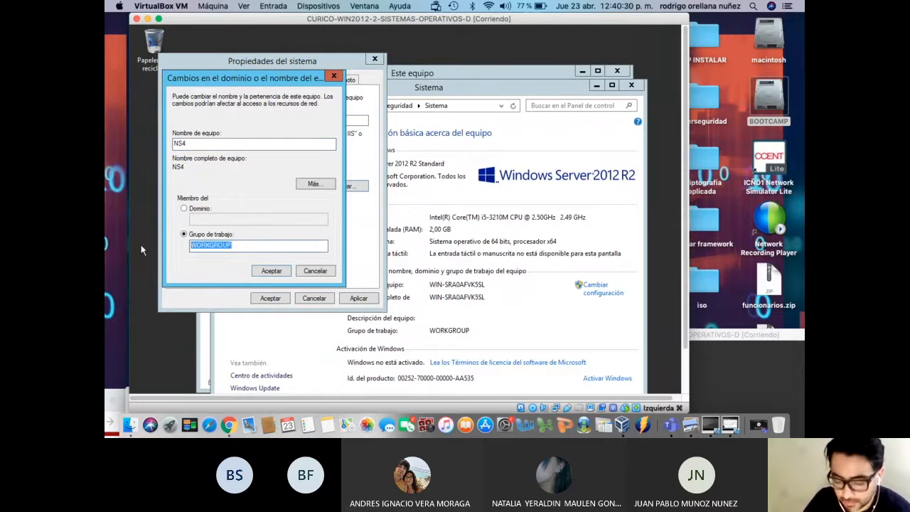
text(CONSTO)
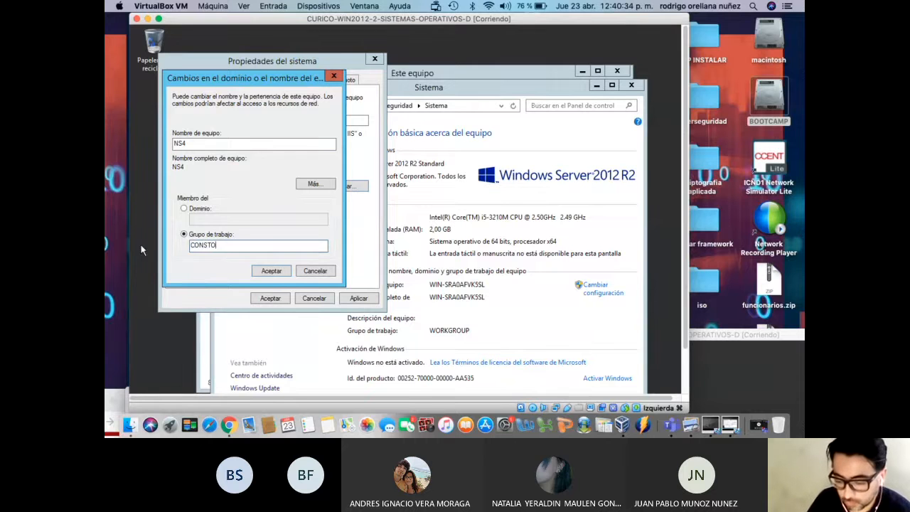
text(SO)
key(BackSpace)
key(BackSpace)
key(BackSpace)
key(BackSpace)
key(BackSpace)
key(BackSpace)
text(NTOSO)
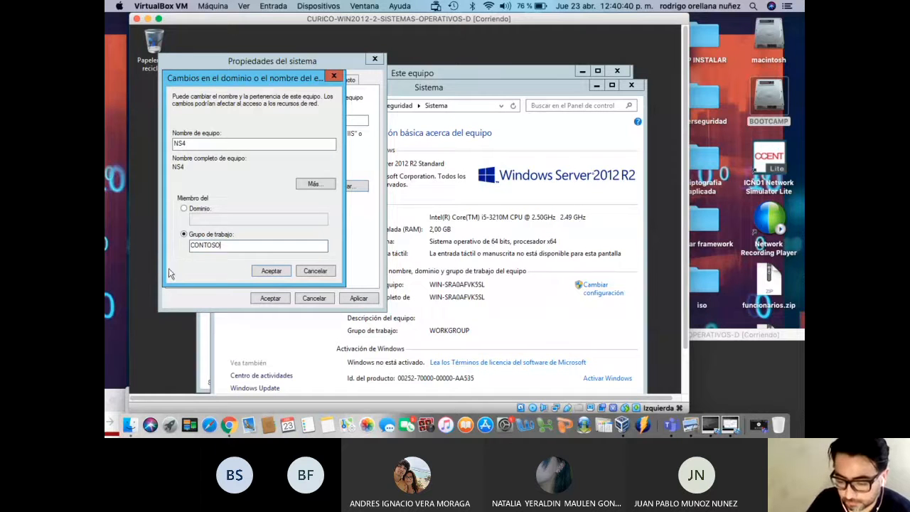
Apply the change, acknowledge the CONTOSO welcome and restart notices, and close System Properties
click(275, 271)
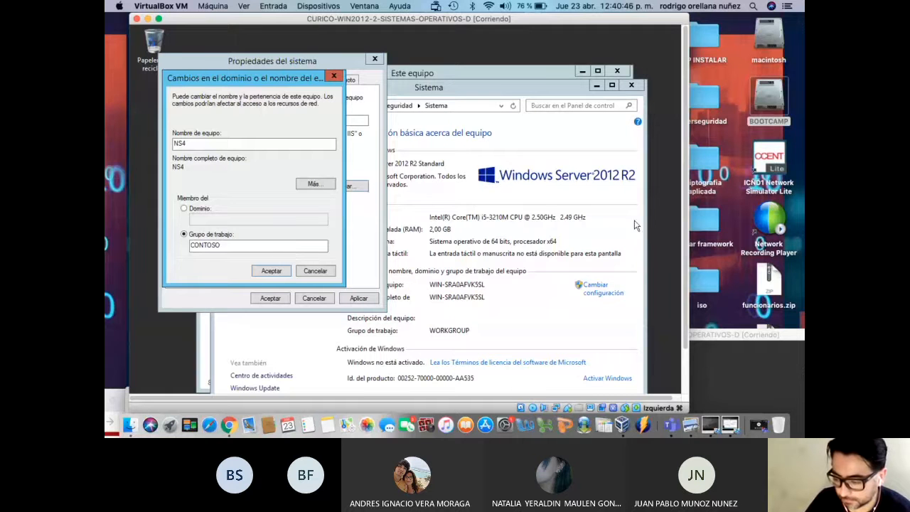
drag(686, 189, 687, 228)
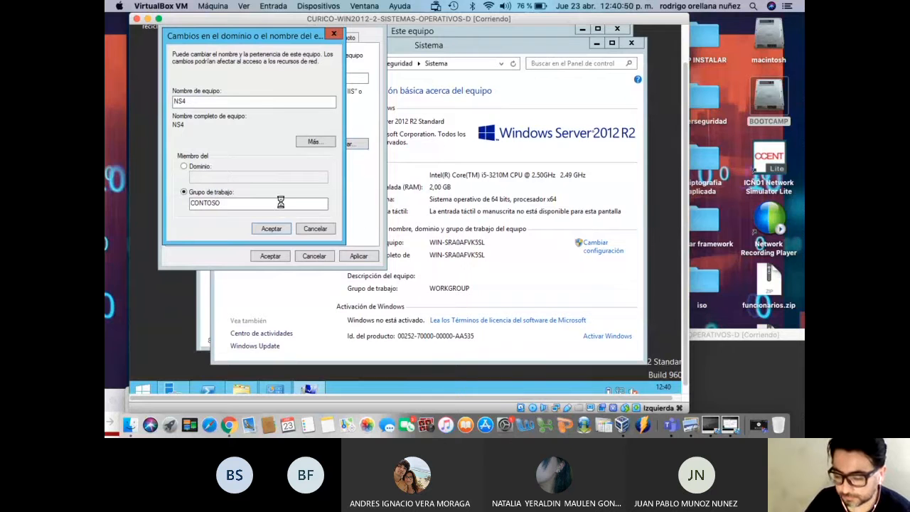
click(493, 230)
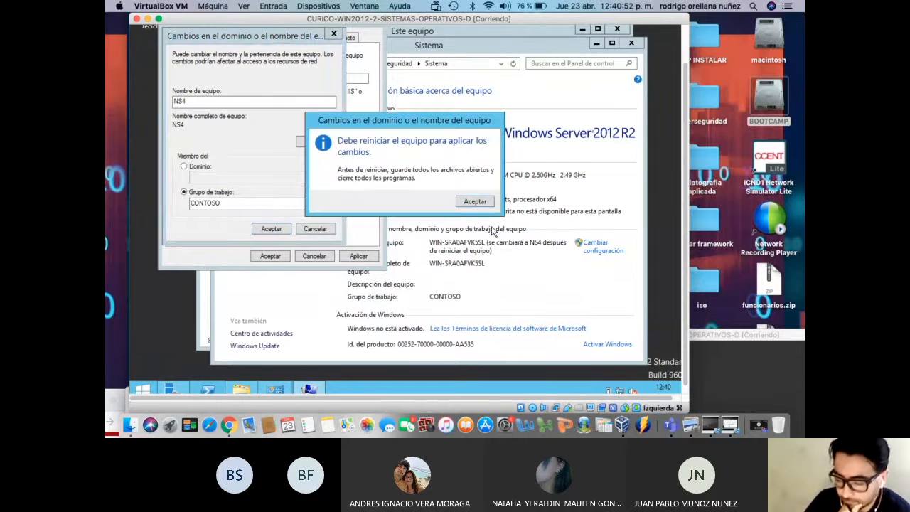
click(480, 204)
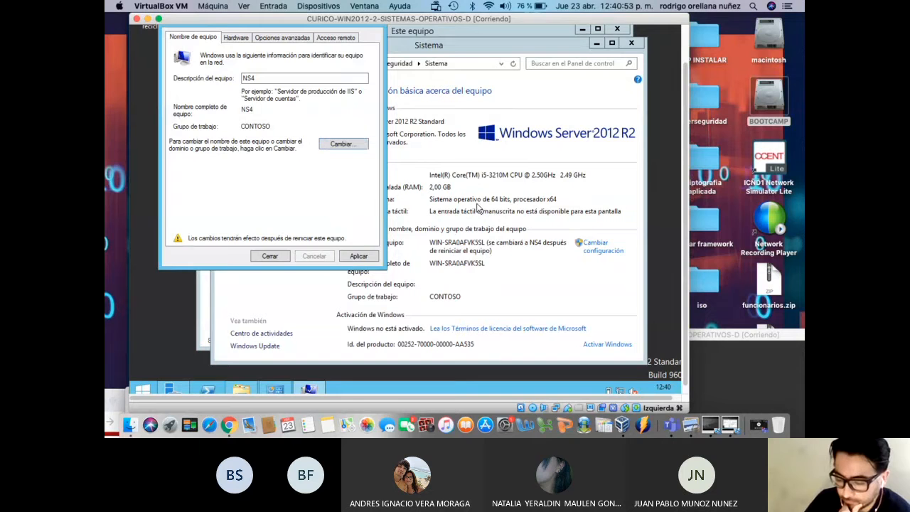
click(357, 256)
Restart WIN2012-2 now and rearrange the VM windows so WIN2012-1 is in front
click(385, 204)
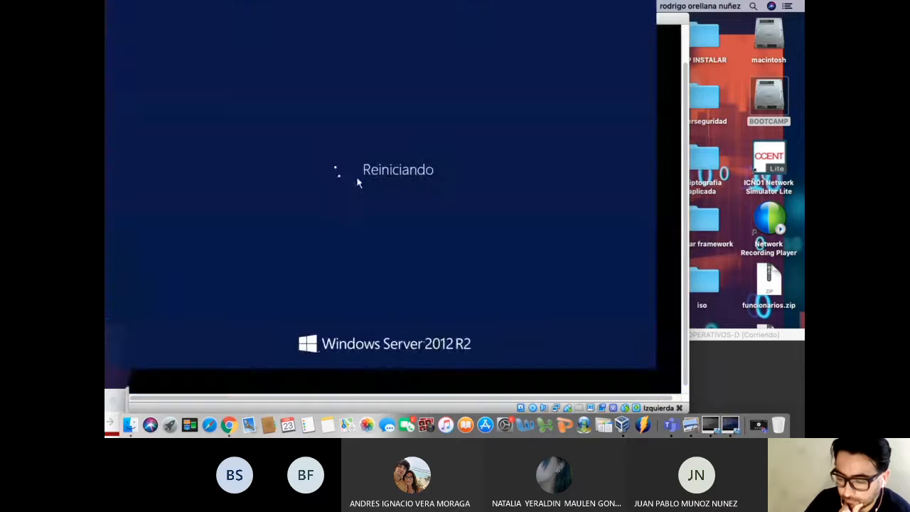
drag(418, 24, 317, 339)
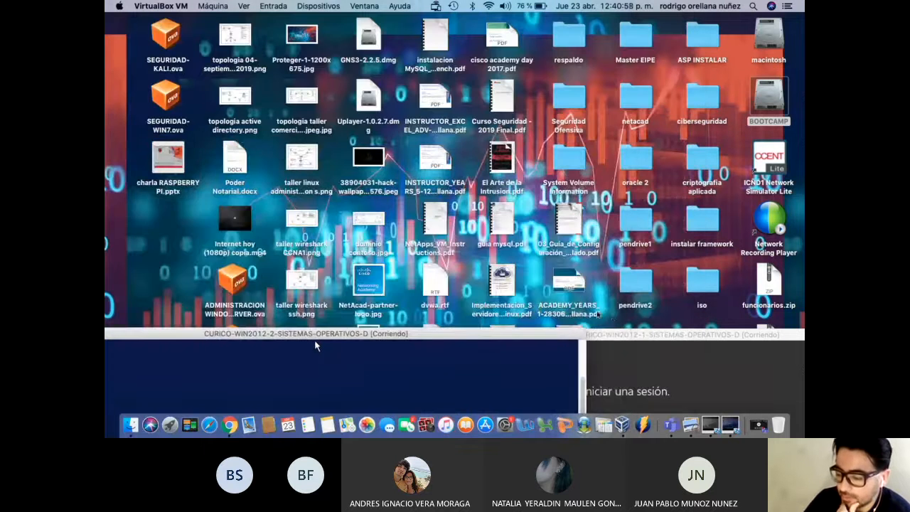
drag(636, 333, 428, 2)
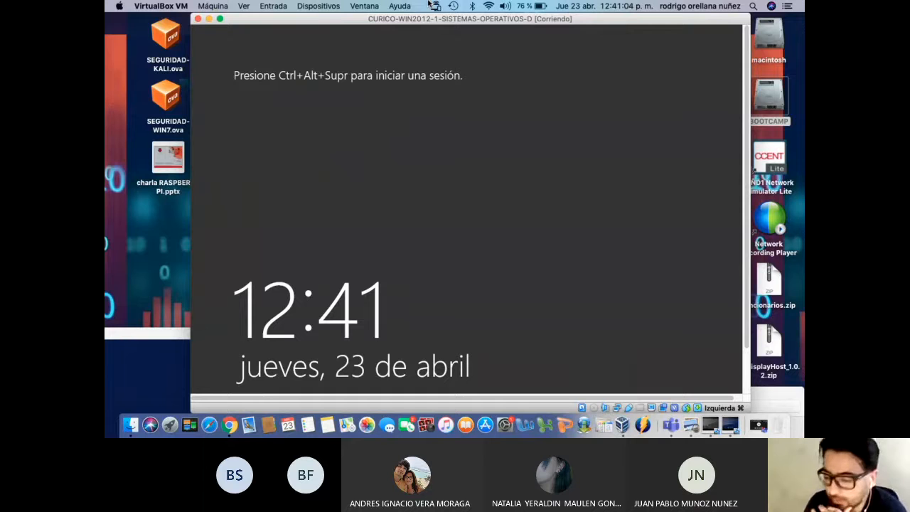
Send Ctrl-Alt-Del to WIN2012-1, sign in with the administrator password, then move WIN2012-2 aside
click(274, 7)
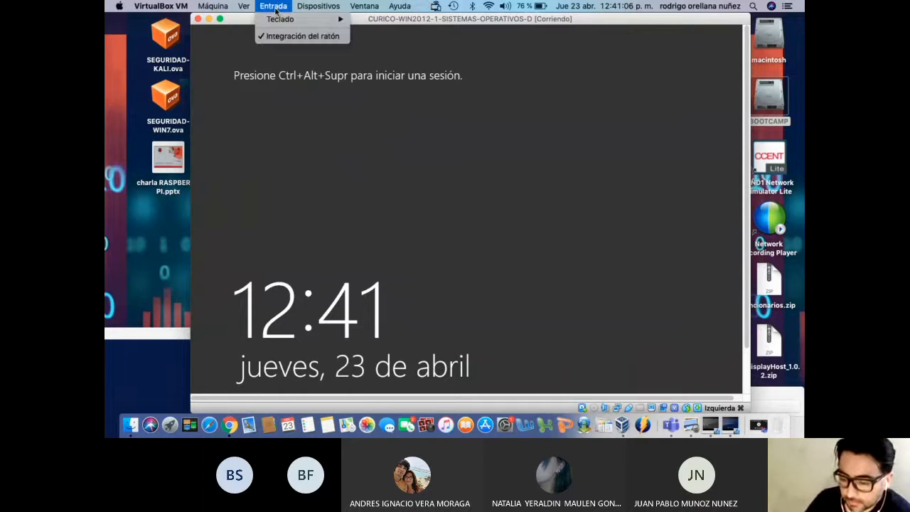
mouse_move(282, 19)
click(427, 39)
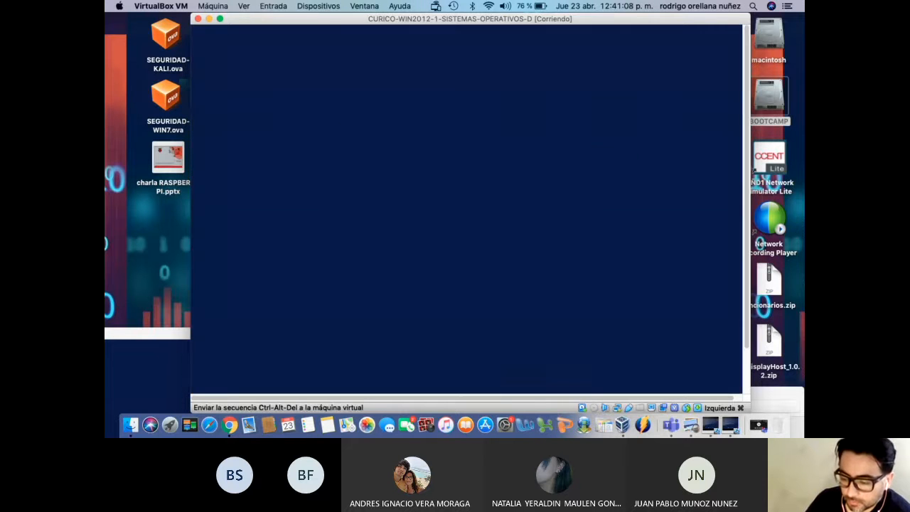
text(••••••••)
key(Caps_Lock)
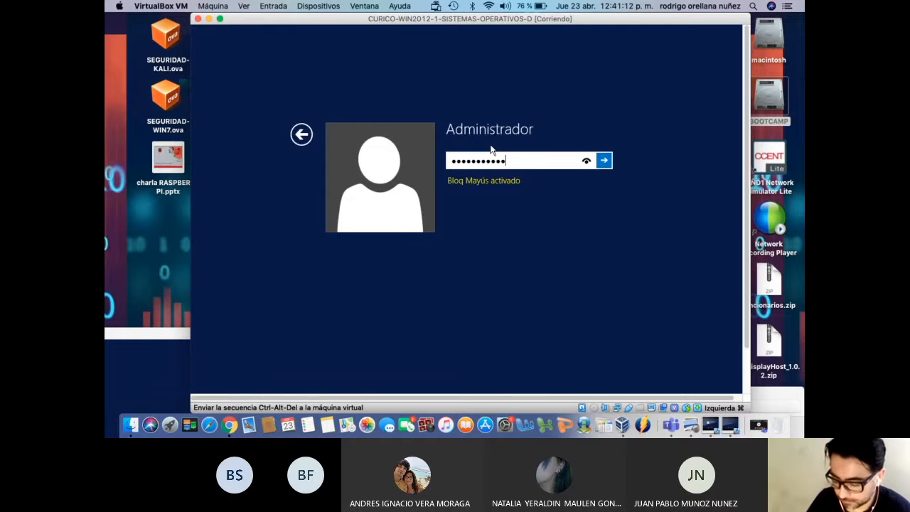
key(Return)
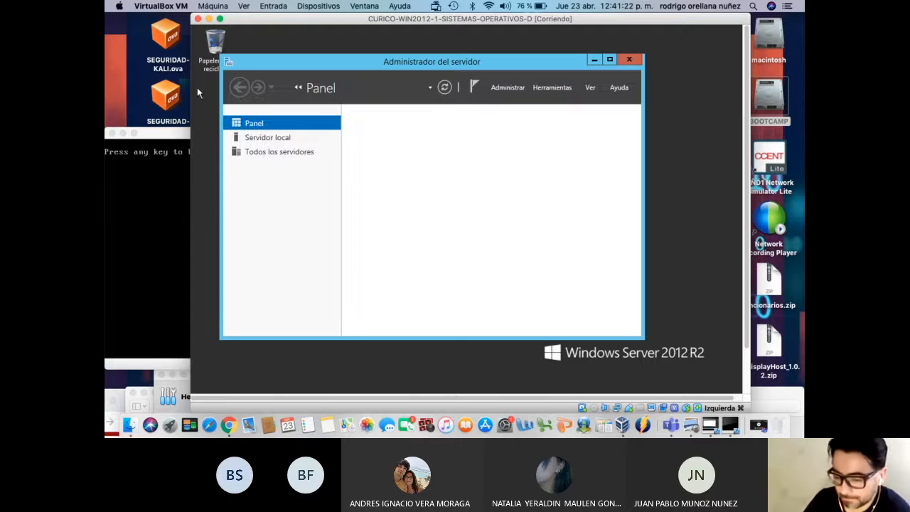
drag(173, 20, 249, 69)
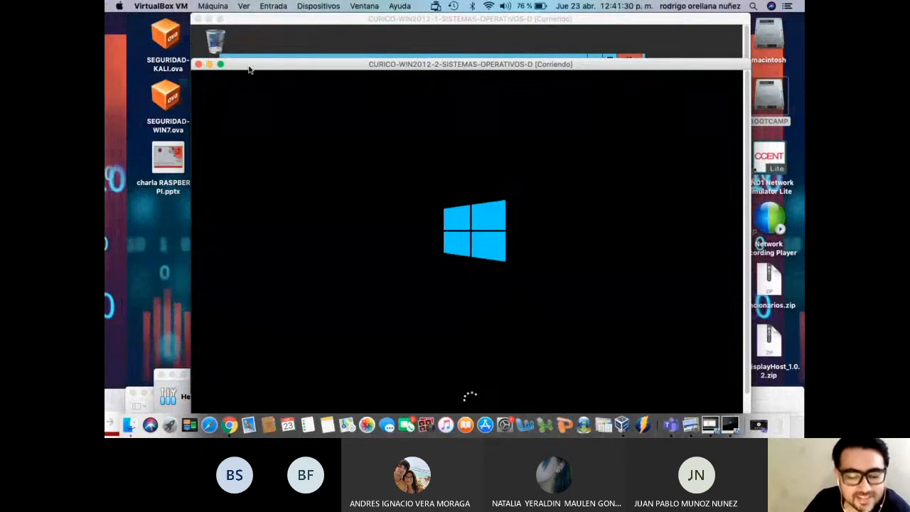
drag(249, 69, 206, 390)
Reposition the WIN2012-1 window, then maximize and minimize Server Manager to reveal the desktop and taskbar
drag(483, 17, 447, 15)
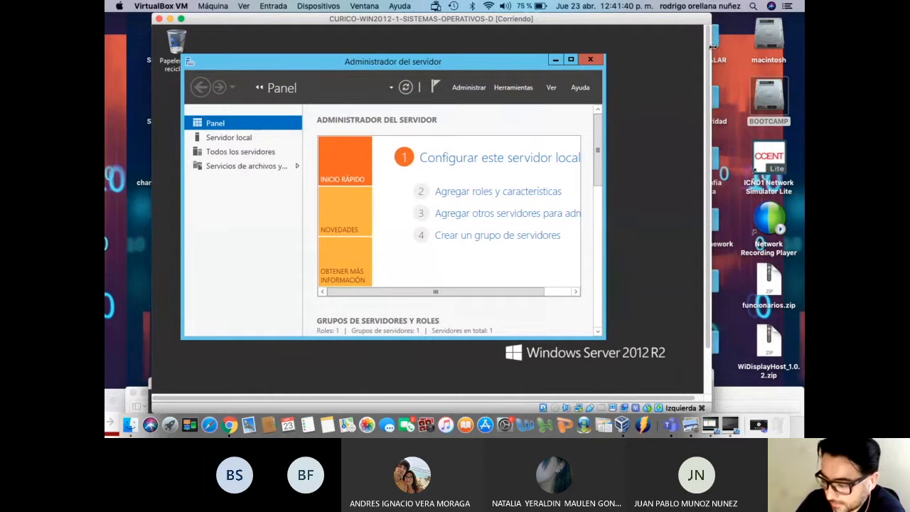
drag(711, 46, 728, 46)
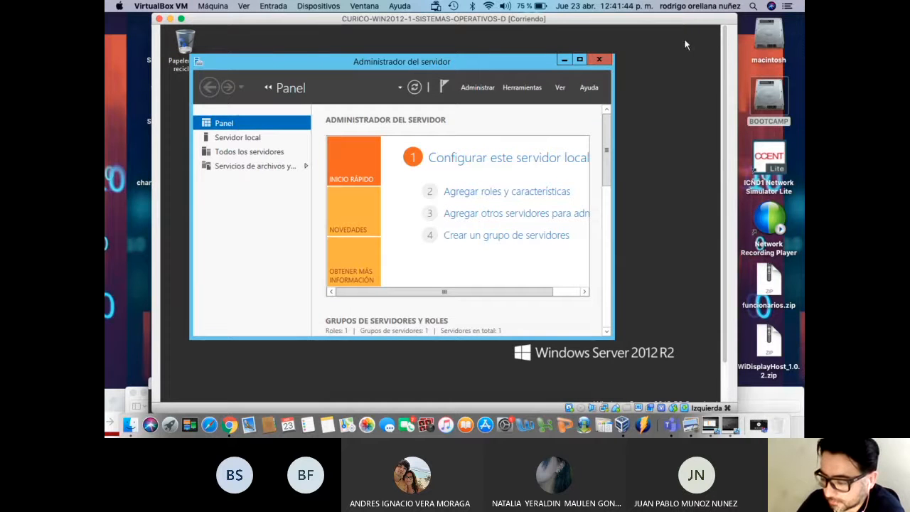
drag(605, 22, 619, 24)
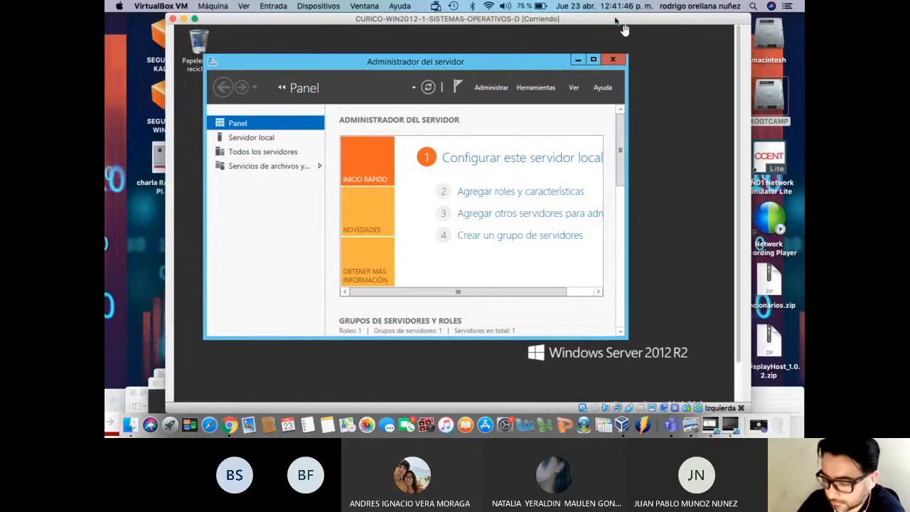
click(595, 60)
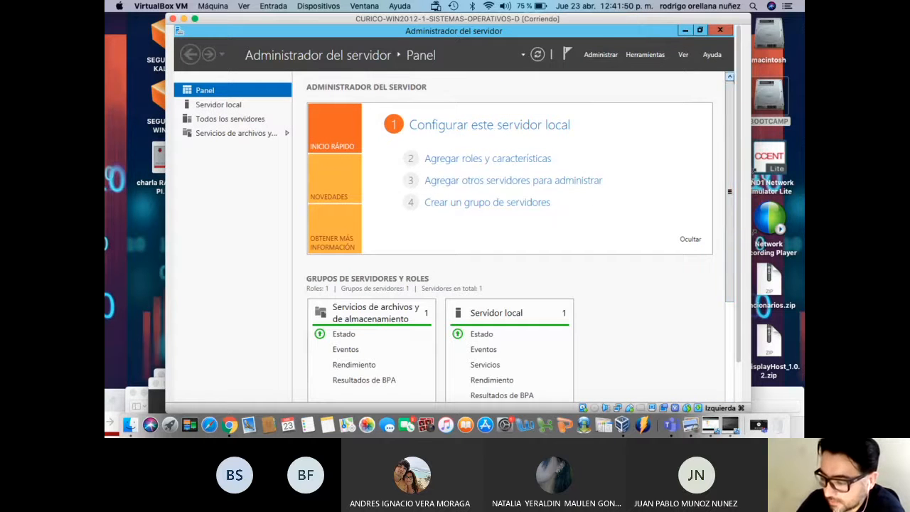
mouse_move(666, 23)
mouse_down()
mouse_move(617, 24)
mouse_move(649, 27)
mouse_up()
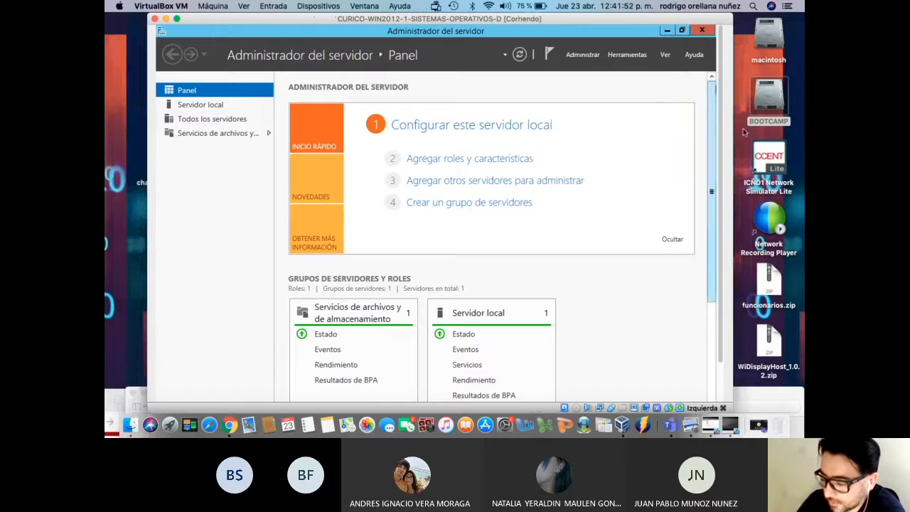
drag(728, 219, 734, 256)
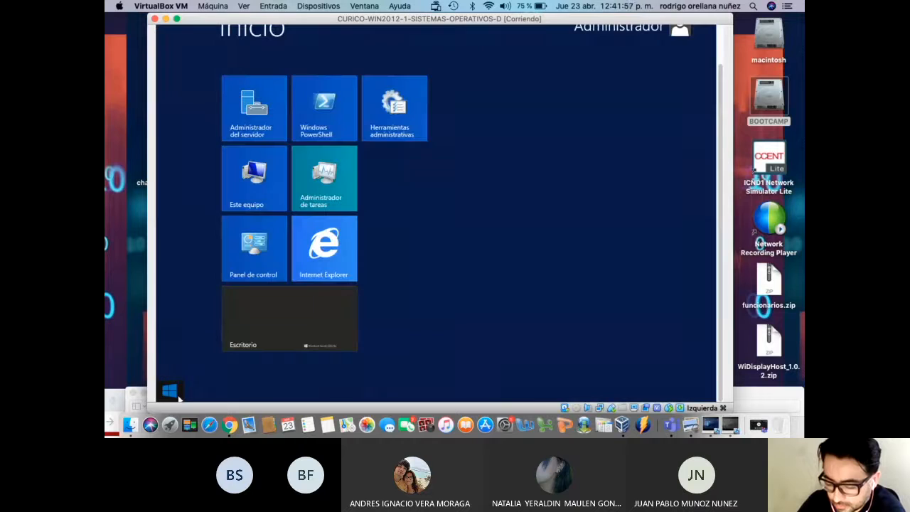
click(174, 393)
click(176, 395)
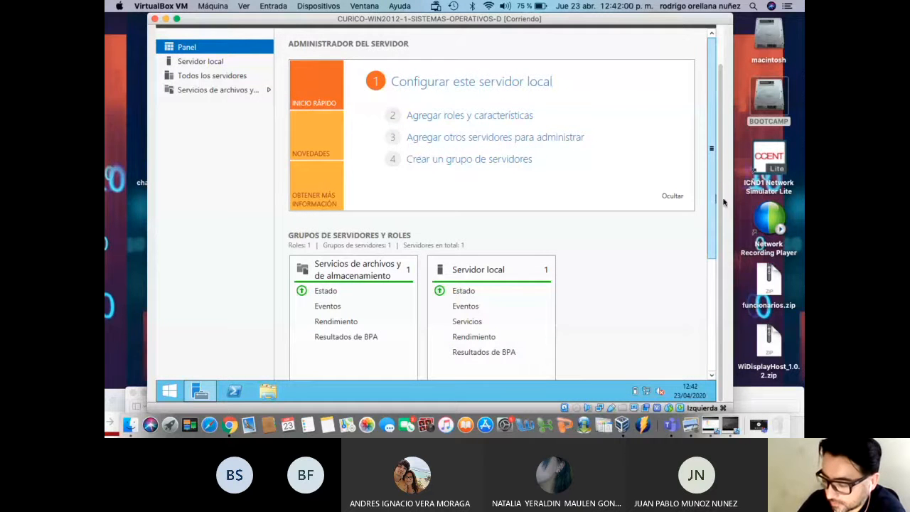
drag(722, 202, 727, 147)
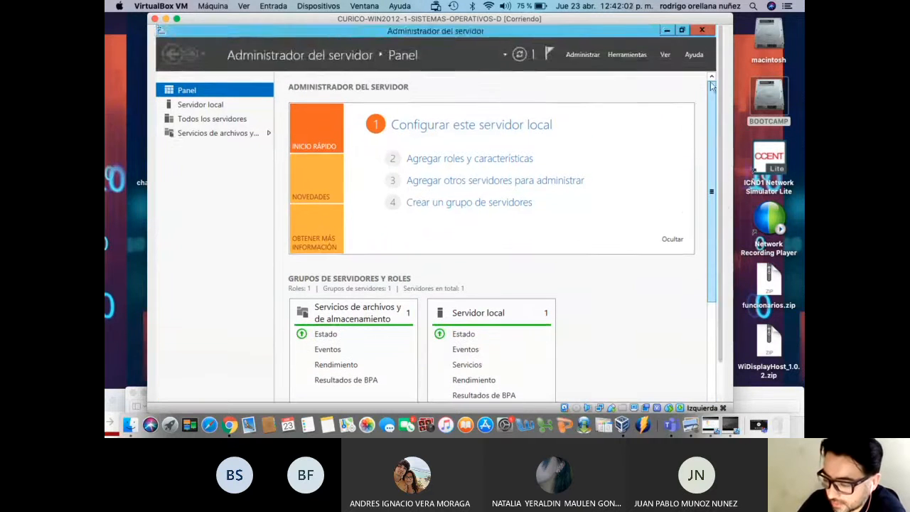
click(665, 30)
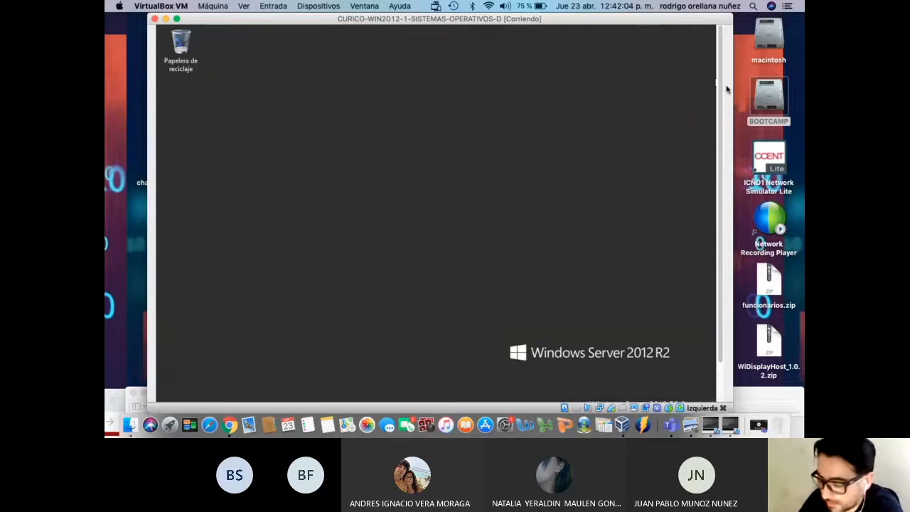
drag(722, 101, 721, 202)
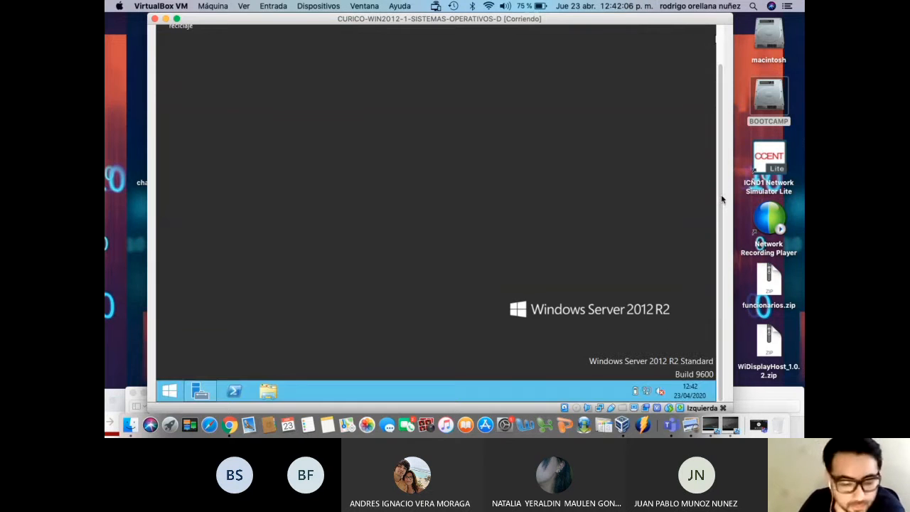
Go from the Start screen to Control Panel > System and Security > Windows Firewall
click(178, 394)
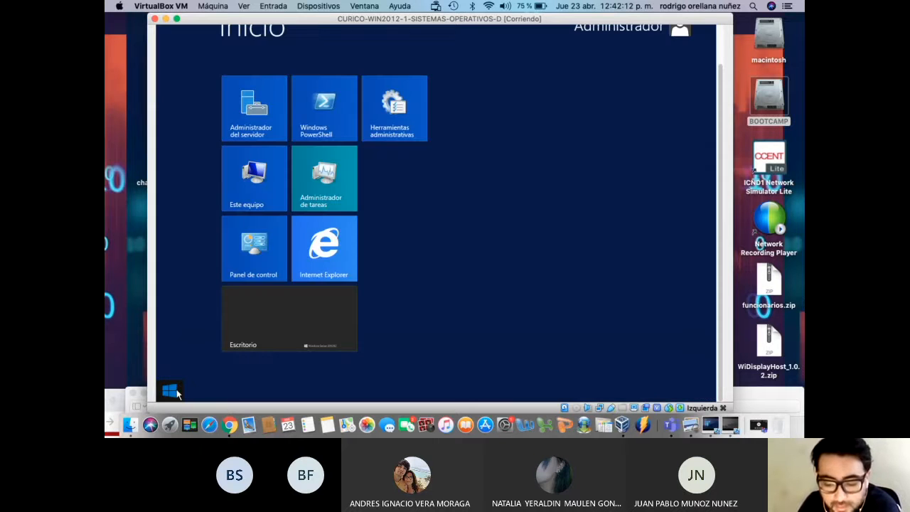
click(178, 394)
click(178, 394)
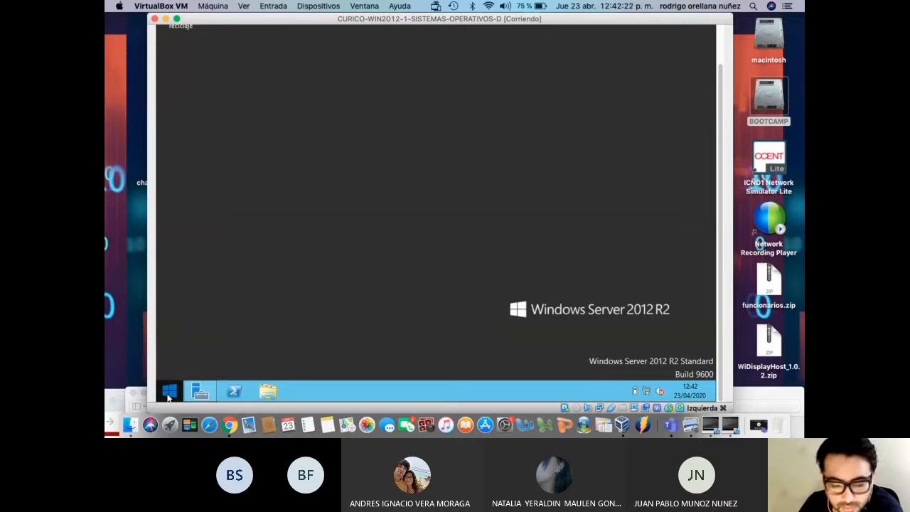
click(170, 392)
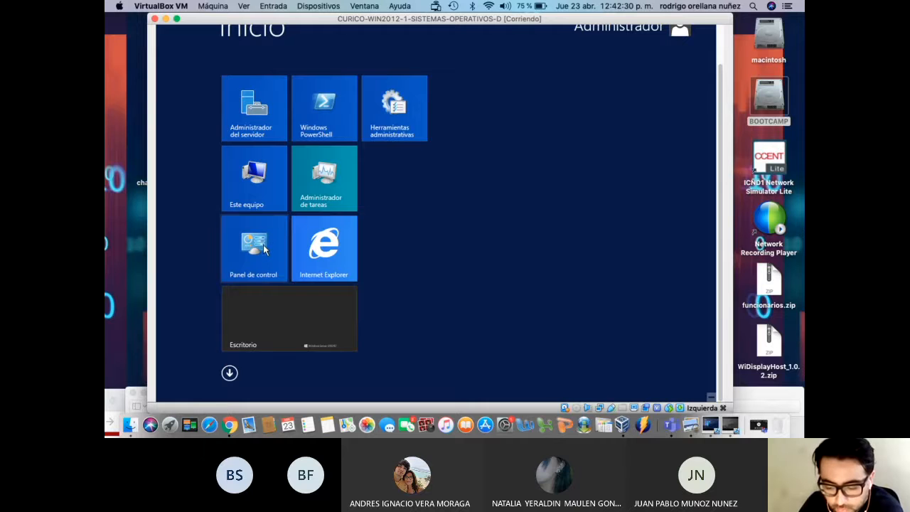
click(266, 249)
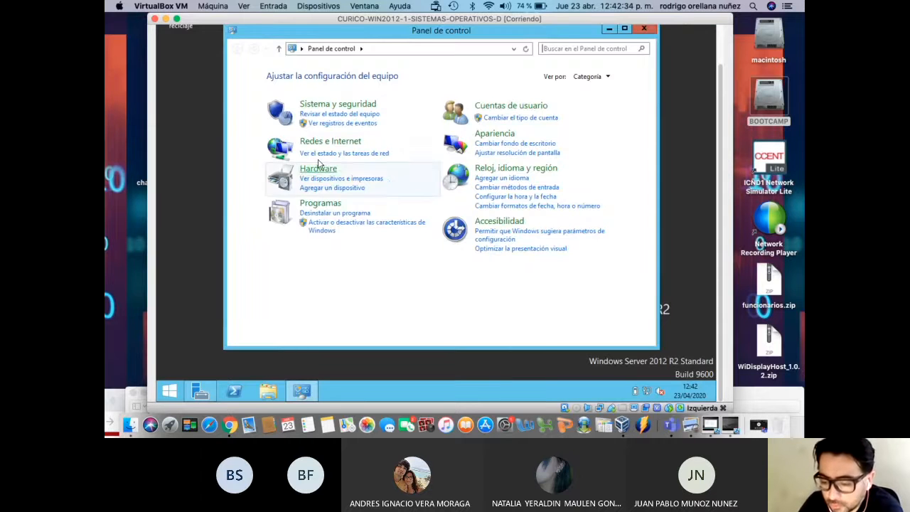
click(328, 105)
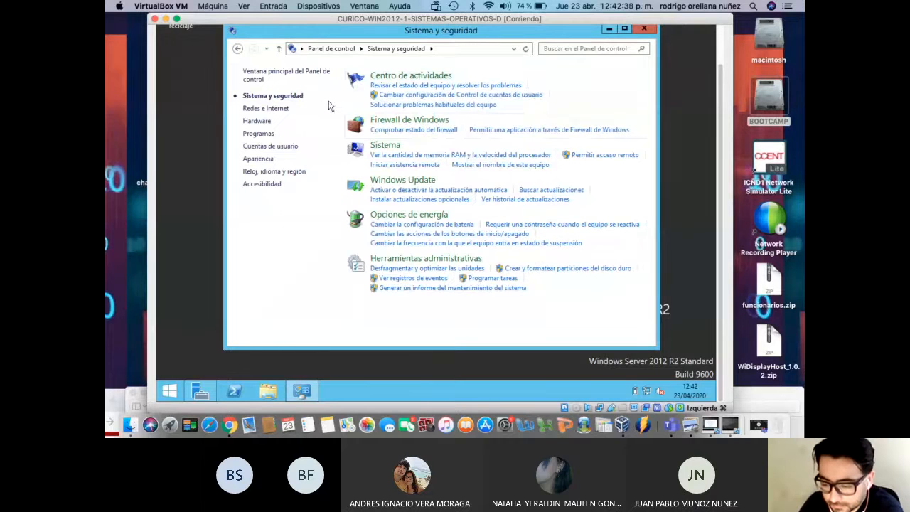
click(383, 121)
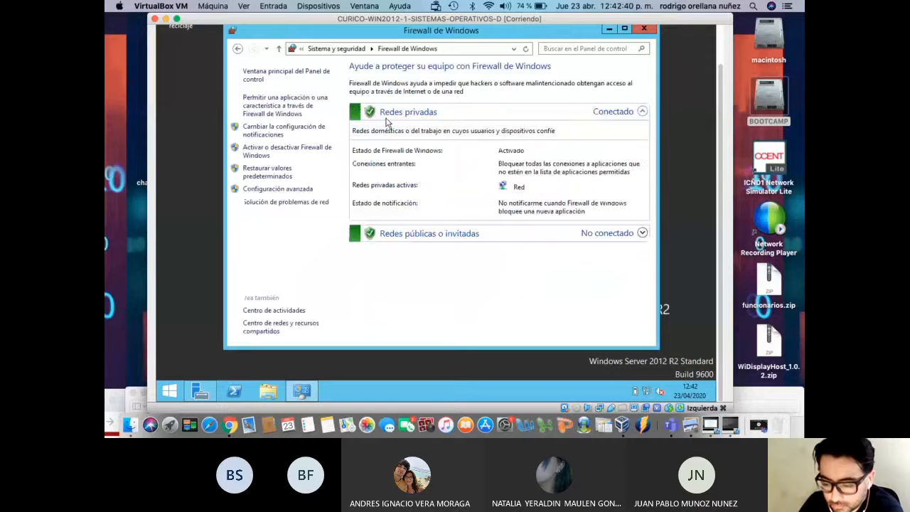
Turn Windows Firewall off for private and public networks, confirm, and close the window
click(293, 152)
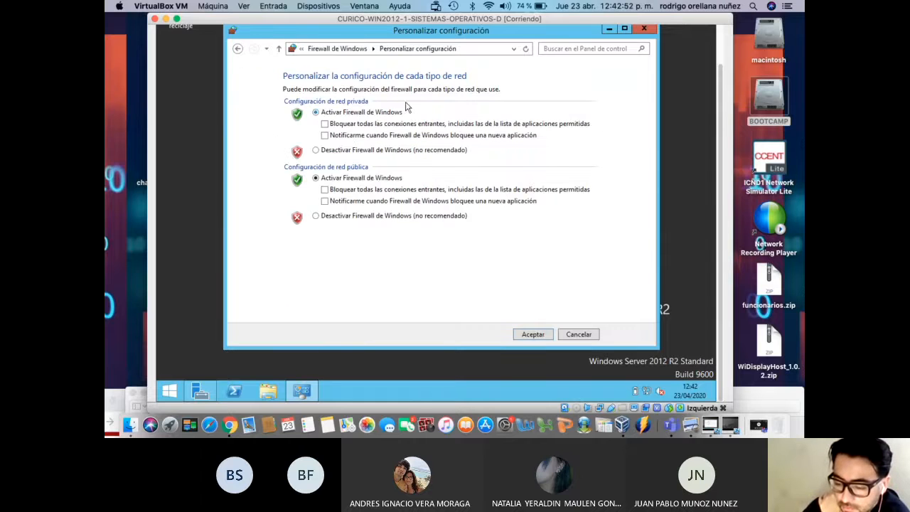
click(350, 151)
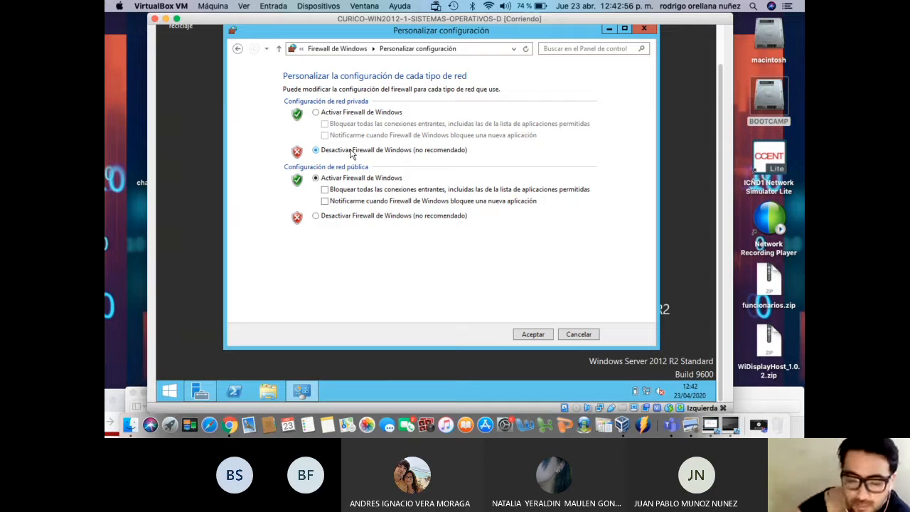
click(350, 218)
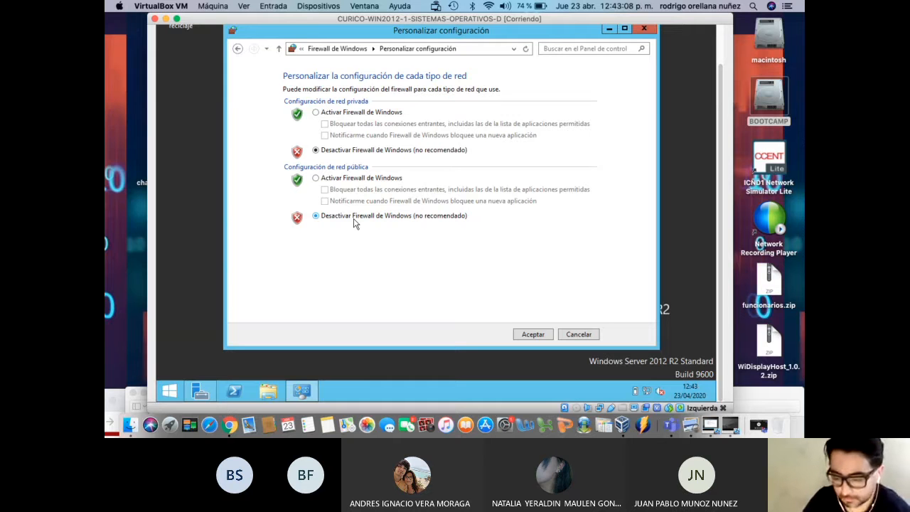
click(531, 334)
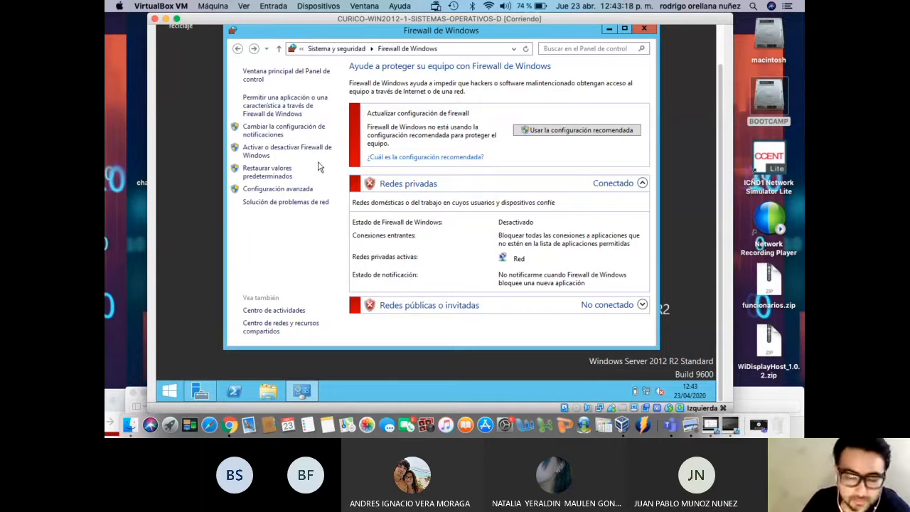
drag(720, 99, 720, 177)
click(650, 47)
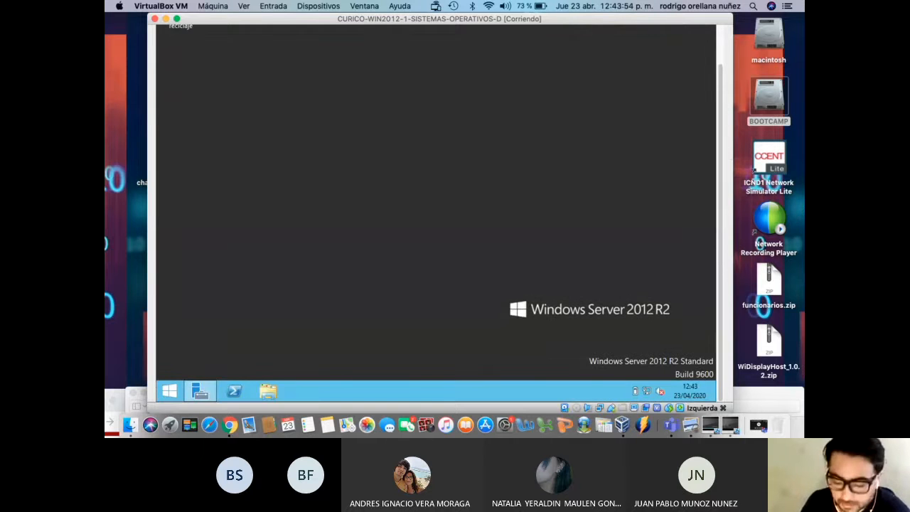
Launch Server Manager from the WIN2012-1 taskbar to bring back its dashboard
mouse_move(204, 396)
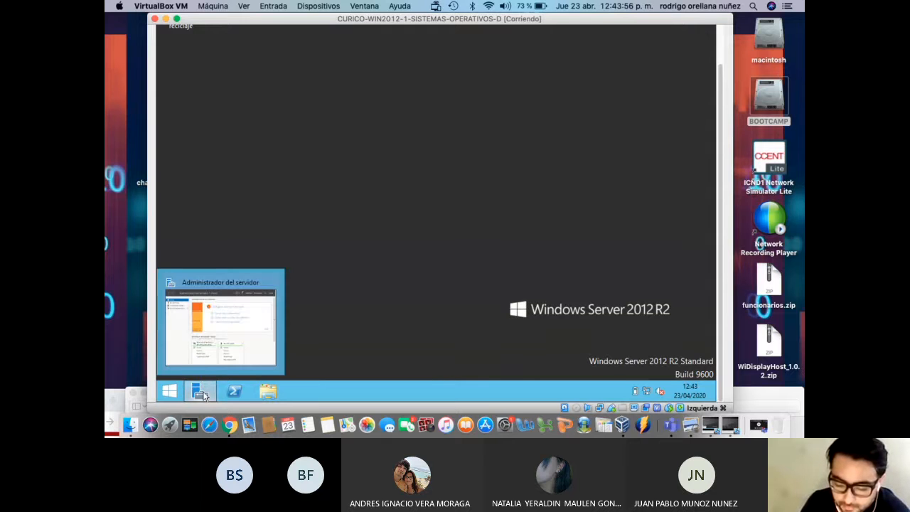
click(206, 395)
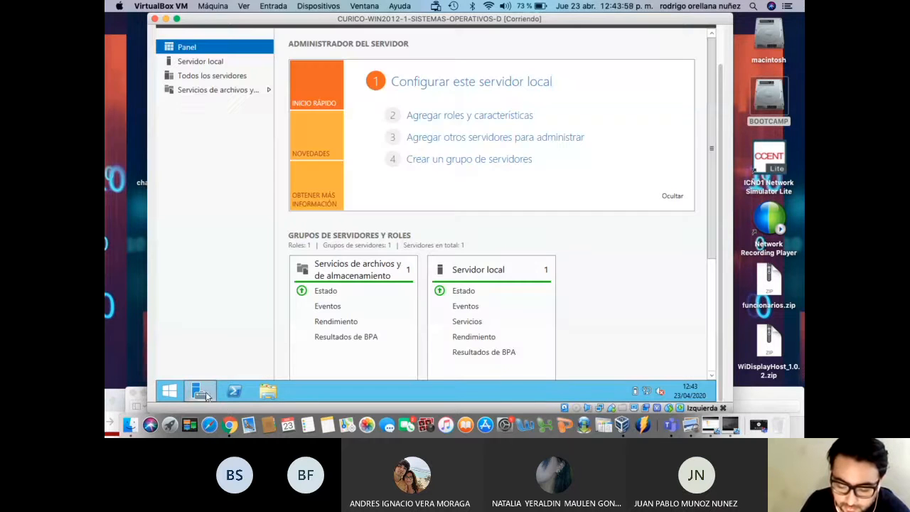
mouse_move(192, 397)
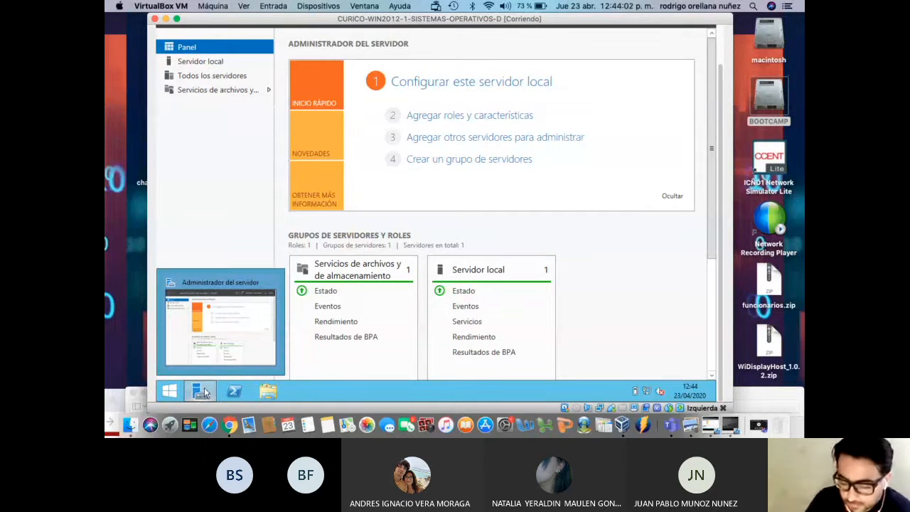
click(200, 396)
click(204, 393)
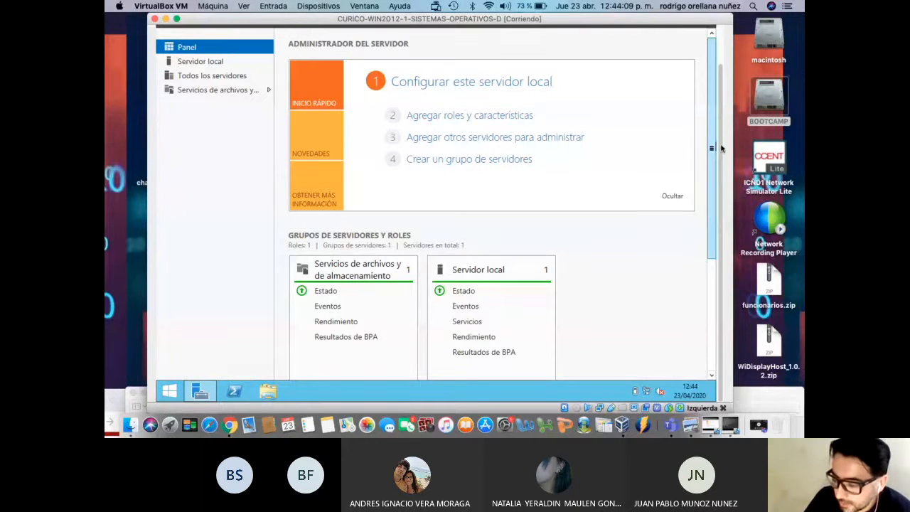
Launch Directiva de seguridad local from Server Manager's Herramientas menu and expand Directivas de cuenta
click(630, 57)
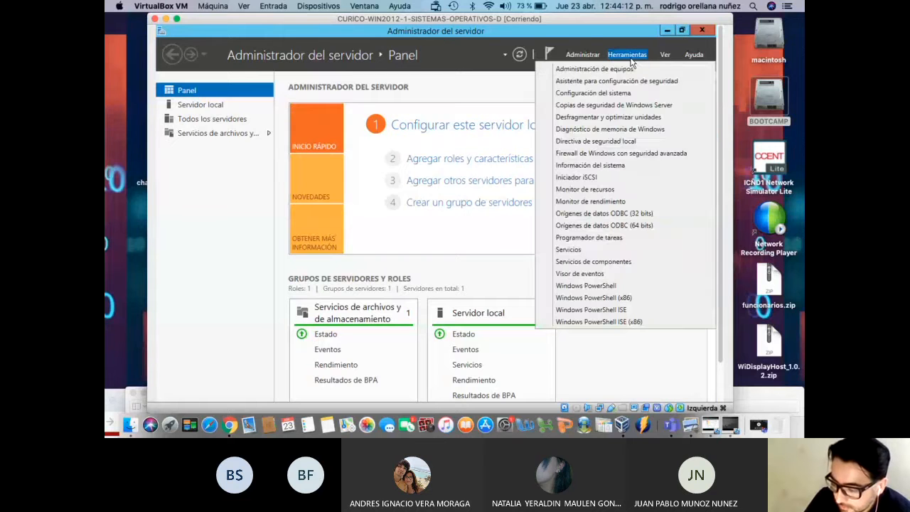
click(630, 57)
click(630, 57)
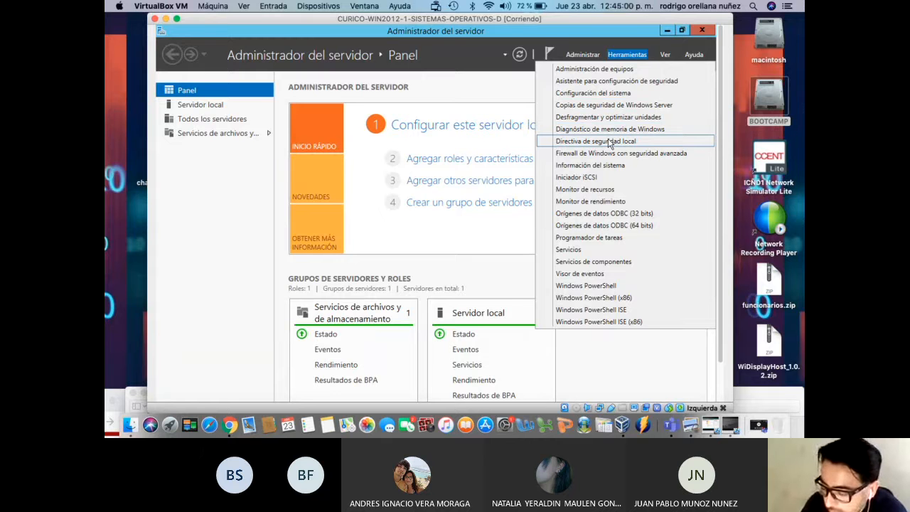
click(609, 142)
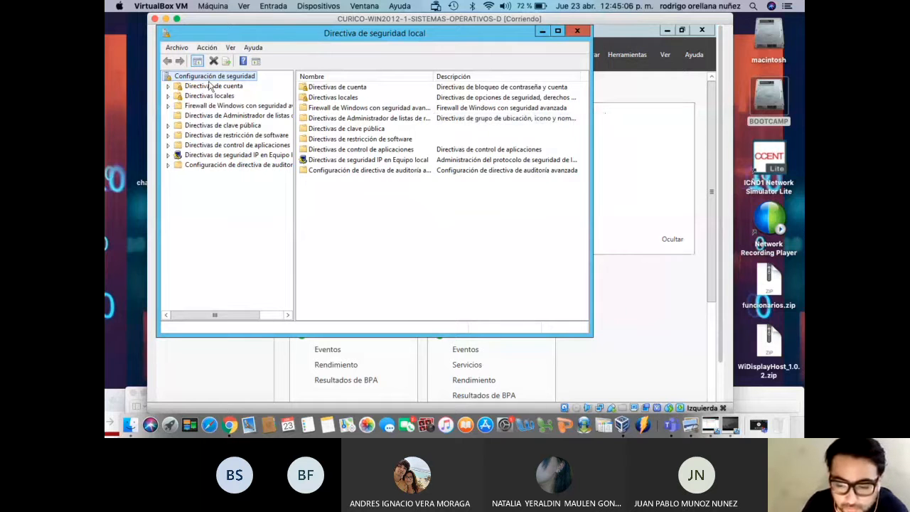
click(168, 87)
Under Directivas de cuenta > Directiva de contraseñas, open 'La contraseña debe cumplir los requisitos de complejidad'
click(168, 86)
click(168, 96)
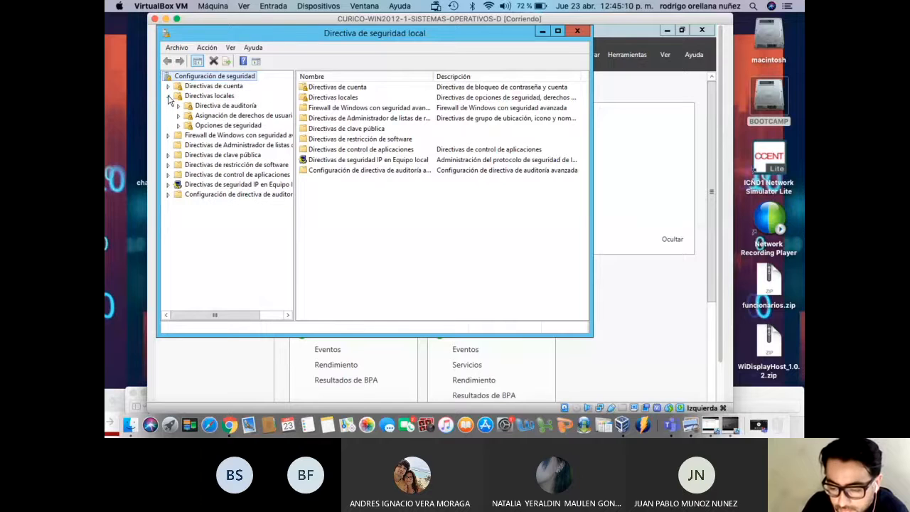
click(167, 96)
click(169, 87)
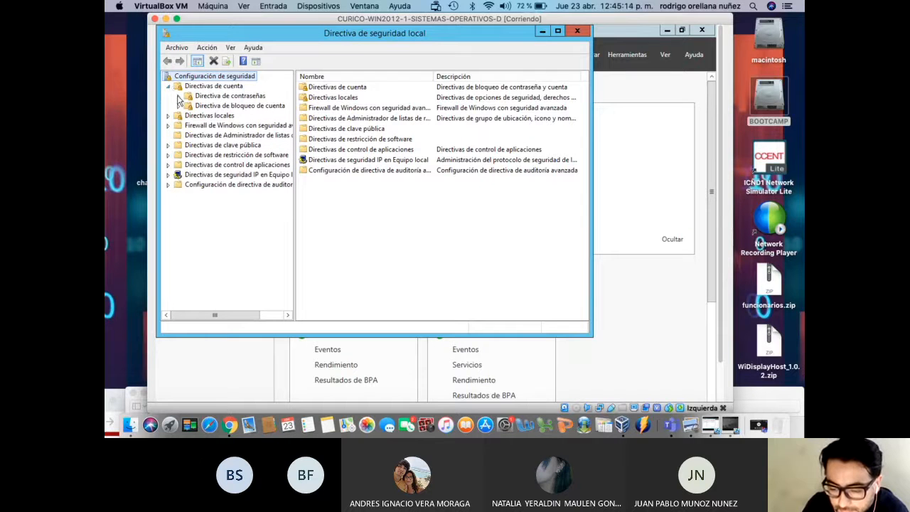
click(187, 96)
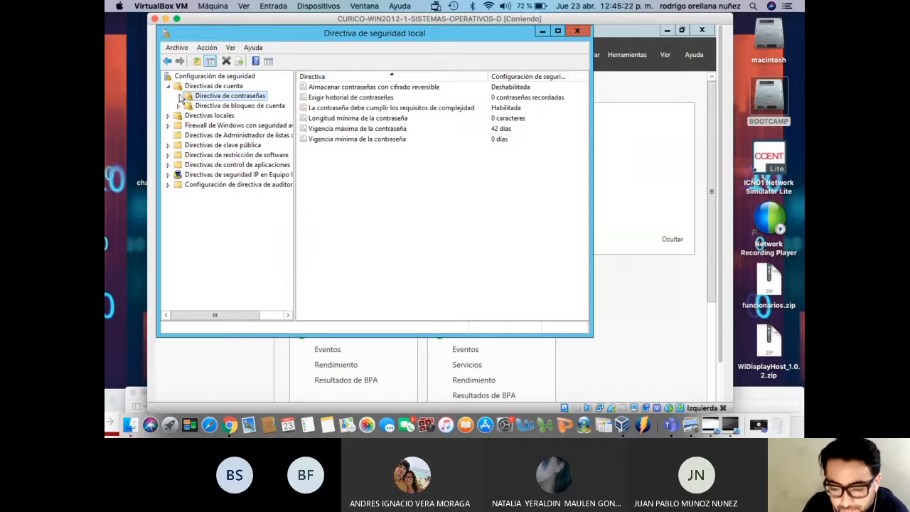
click(169, 85)
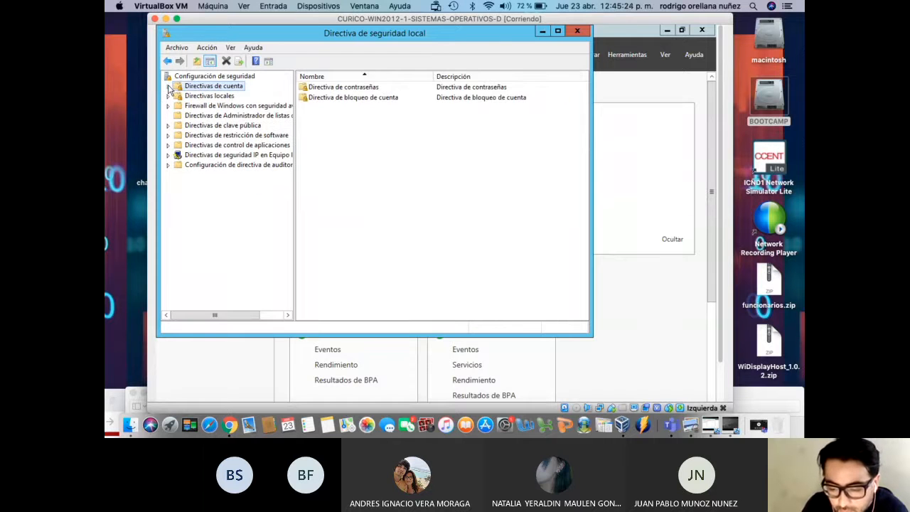
click(169, 86)
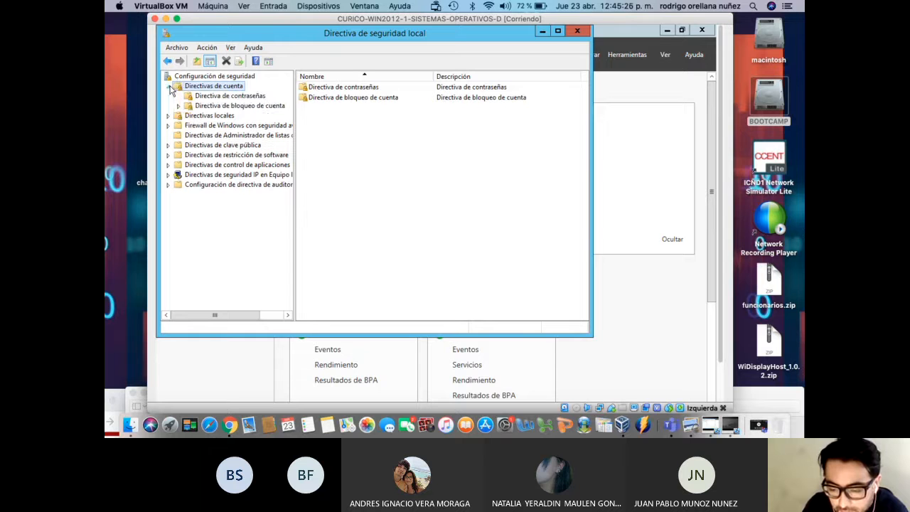
click(213, 97)
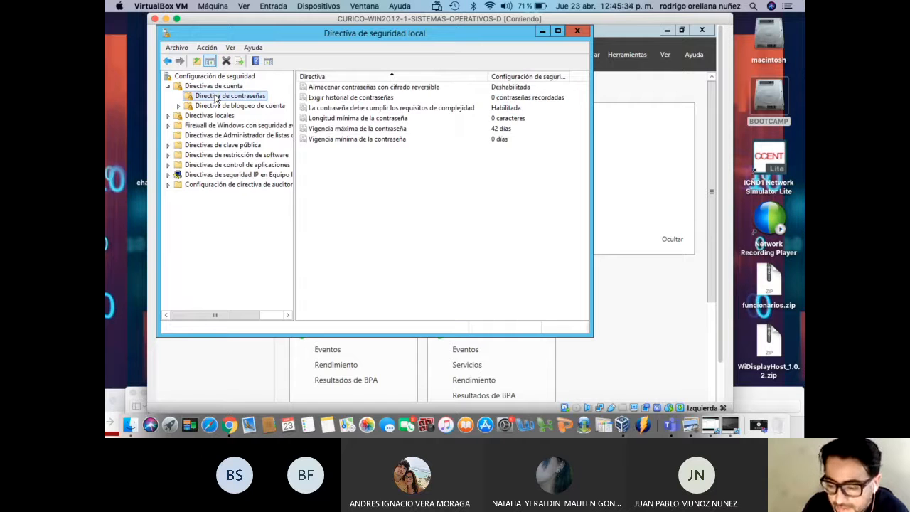
click(405, 110)
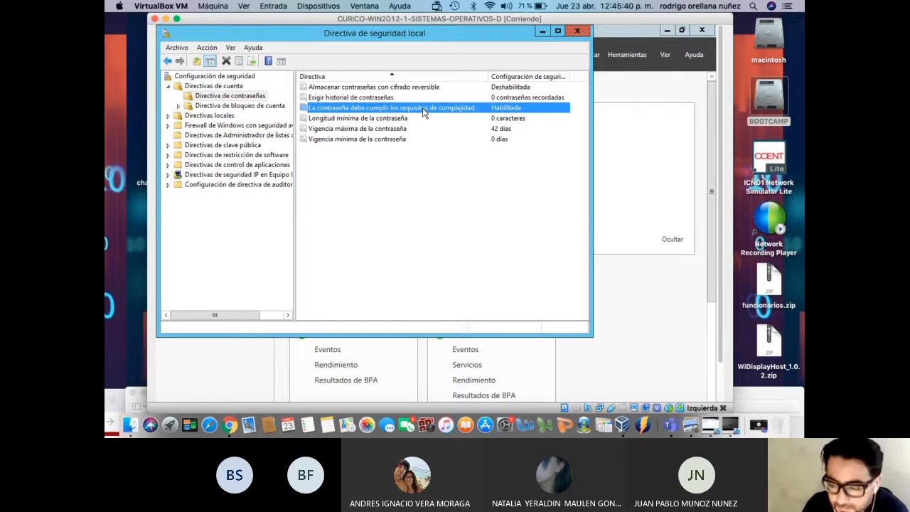
double_click(424, 113)
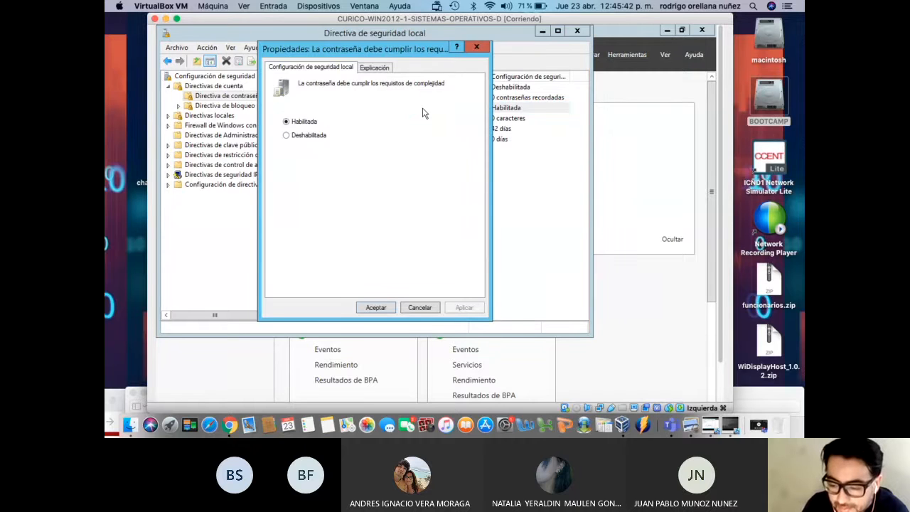
Set the password complexity requirement policy to Deshabilitada and apply it
click(386, 70)
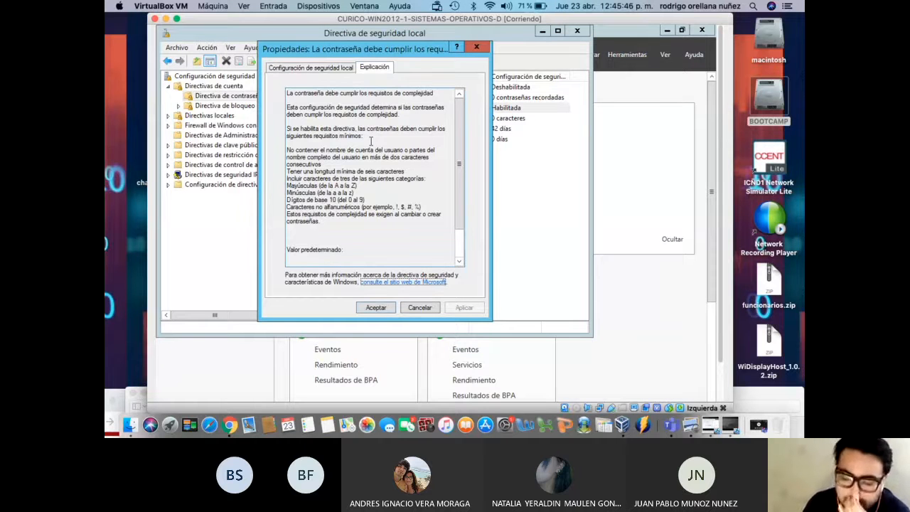
click(314, 69)
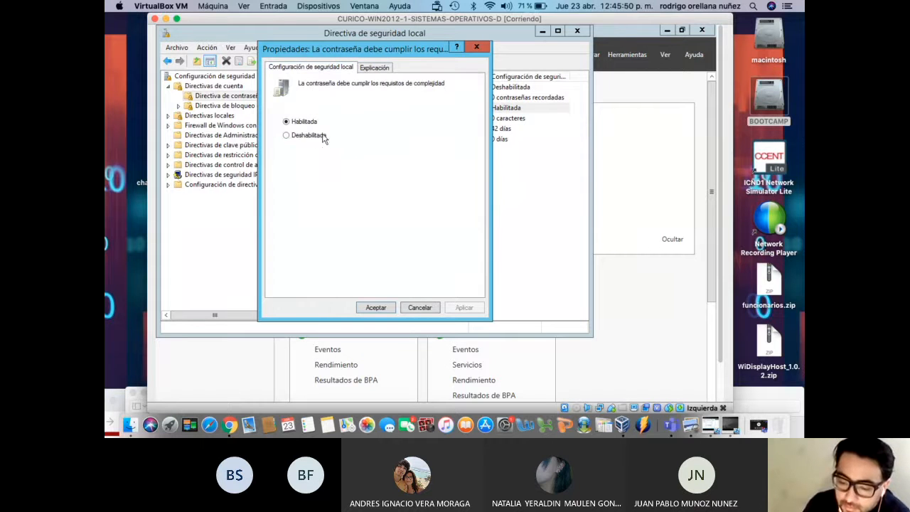
click(322, 137)
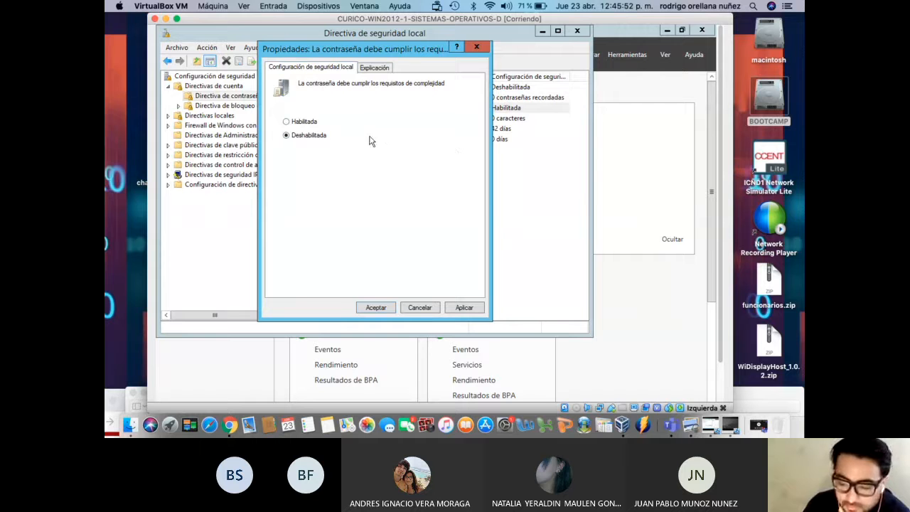
click(464, 308)
click(376, 308)
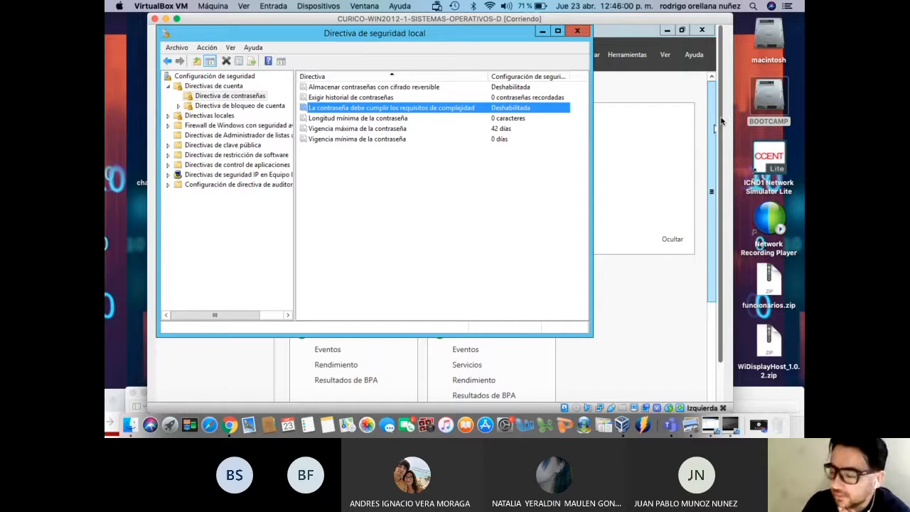
scroll(719, 153, down, 3)
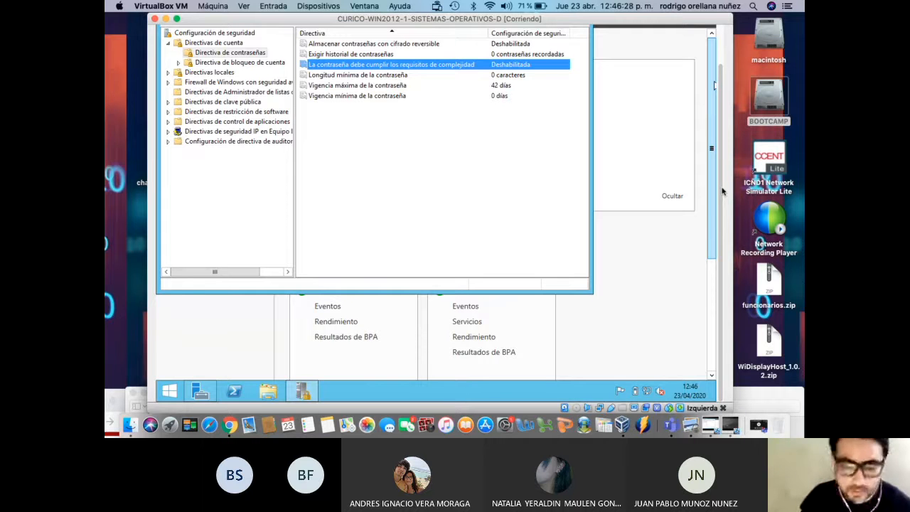
Bring up the server's Start screen from the guest taskbar
click(173, 398)
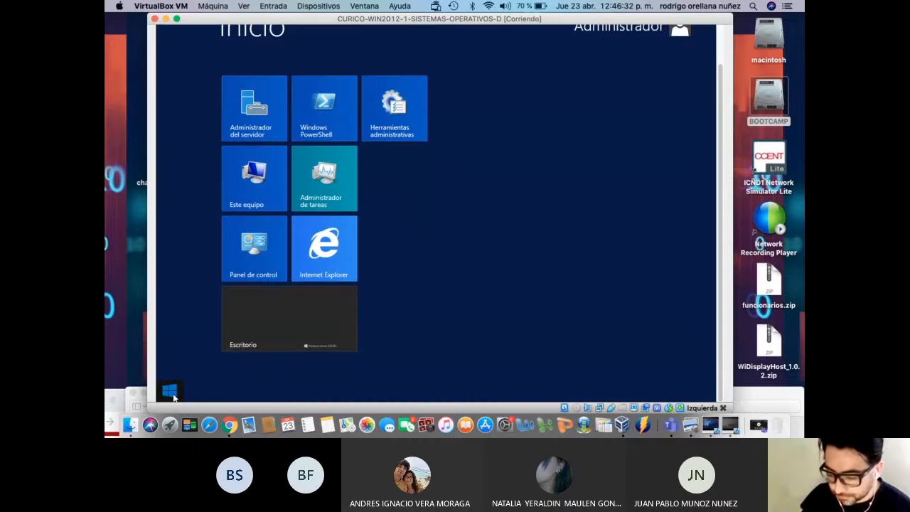
click(174, 398)
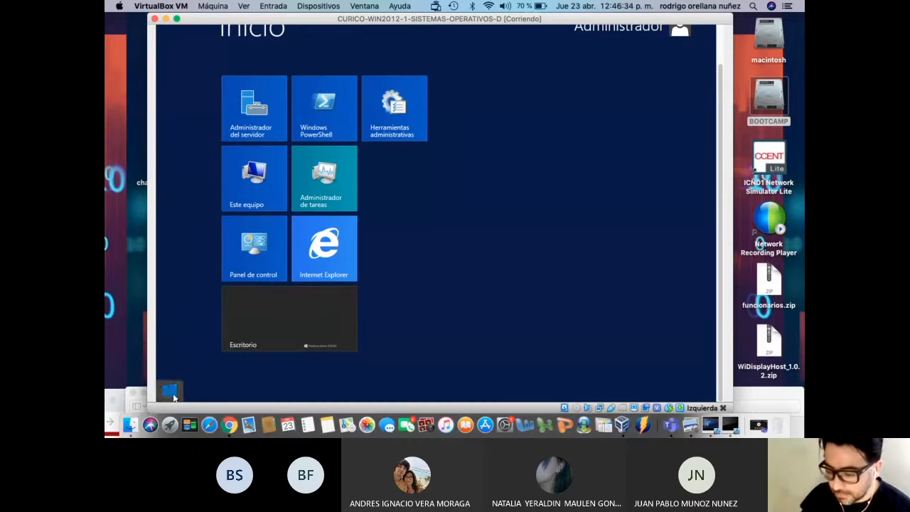
click(169, 391)
click(170, 391)
Search the Start screen for cmd and launch Símbolo del sistema
click(171, 393)
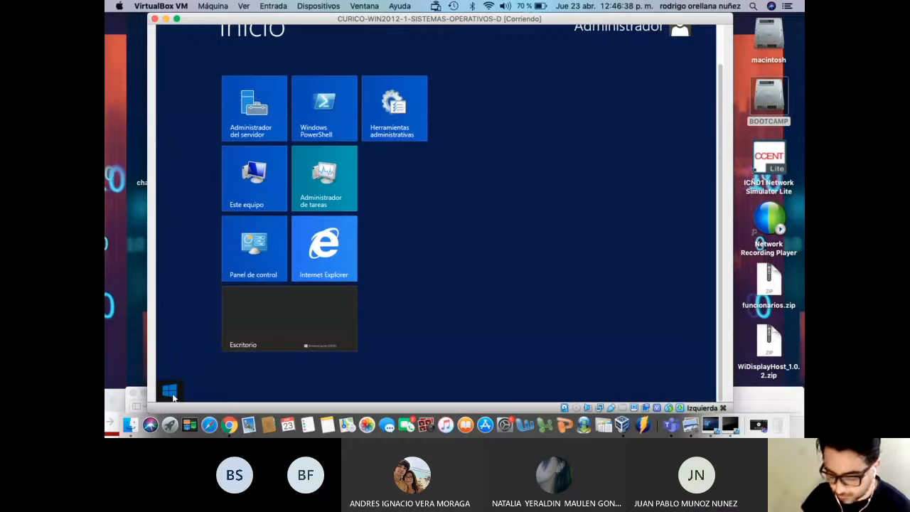
text(c)
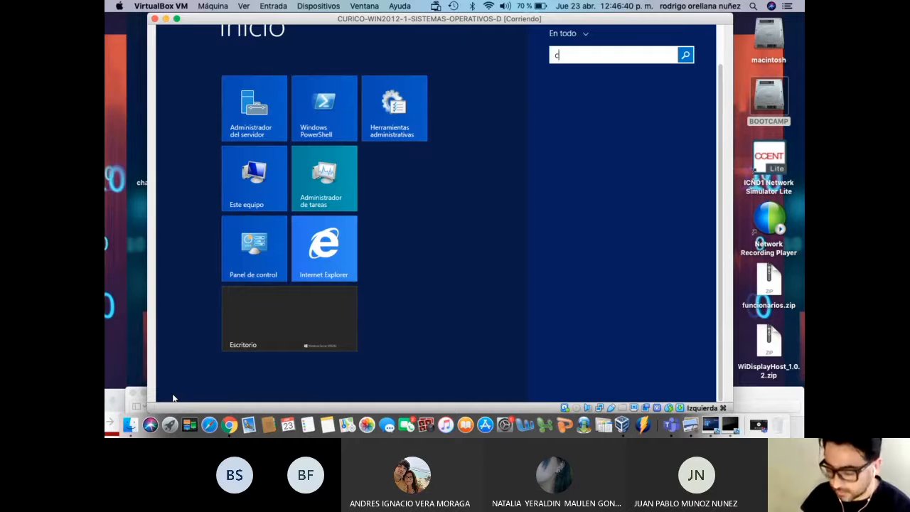
text(md)
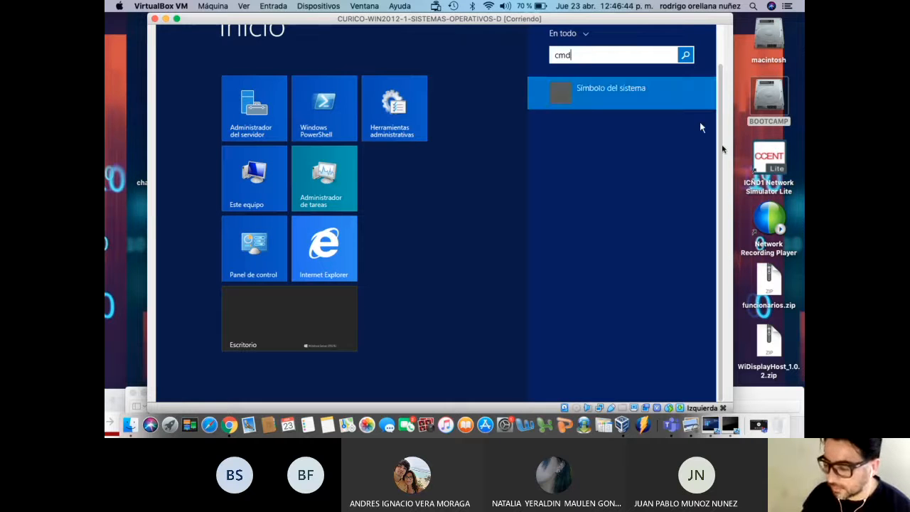
drag(591, 56, 501, 55)
click(643, 86)
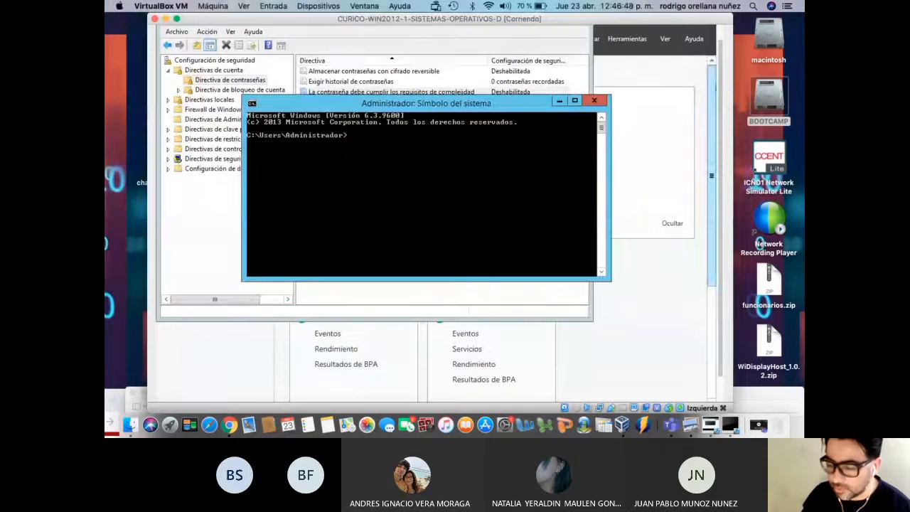
drag(712, 114, 712, 190)
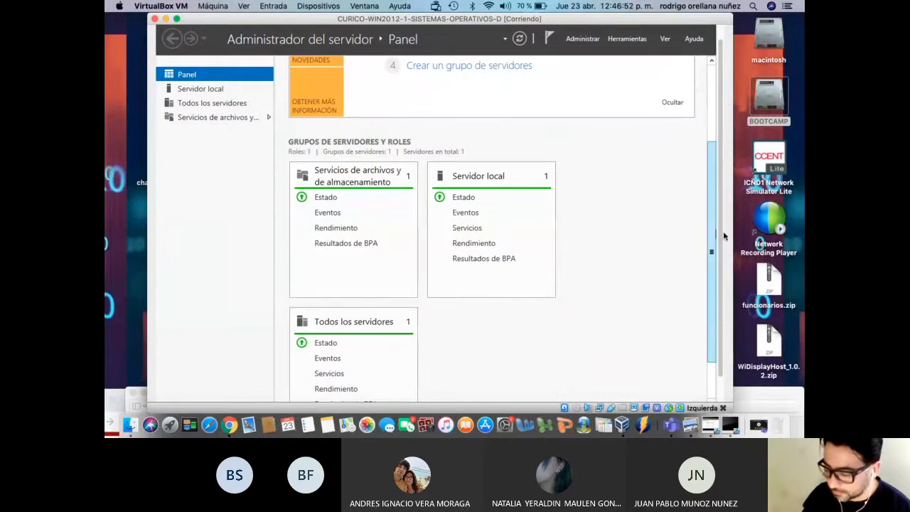
drag(722, 235, 722, 270)
click(170, 391)
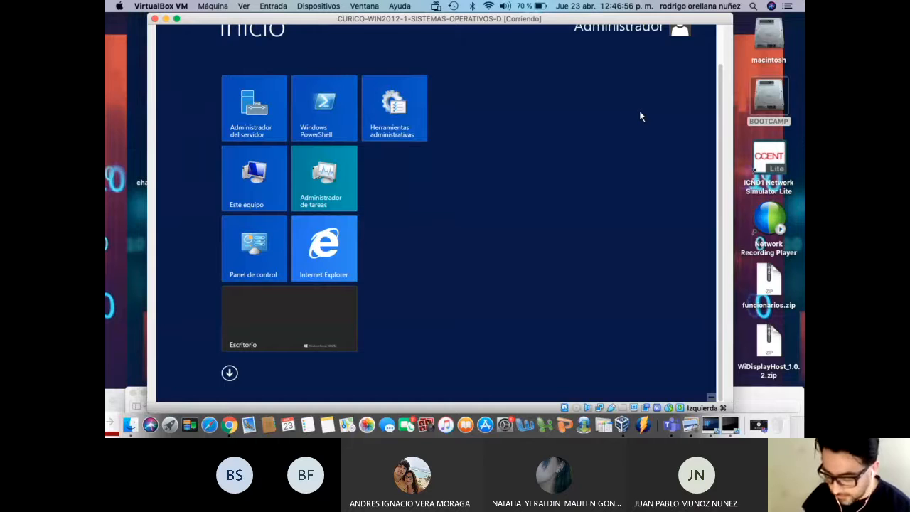
text(cmd)
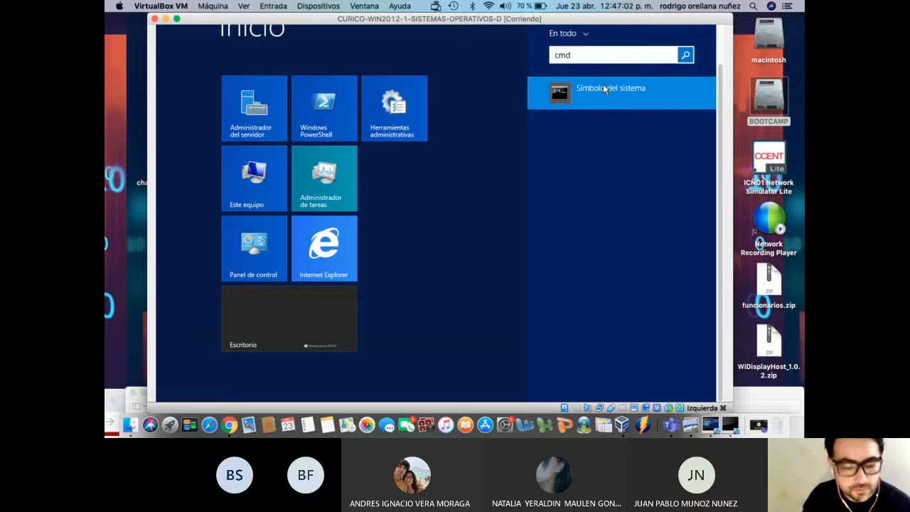
click(604, 86)
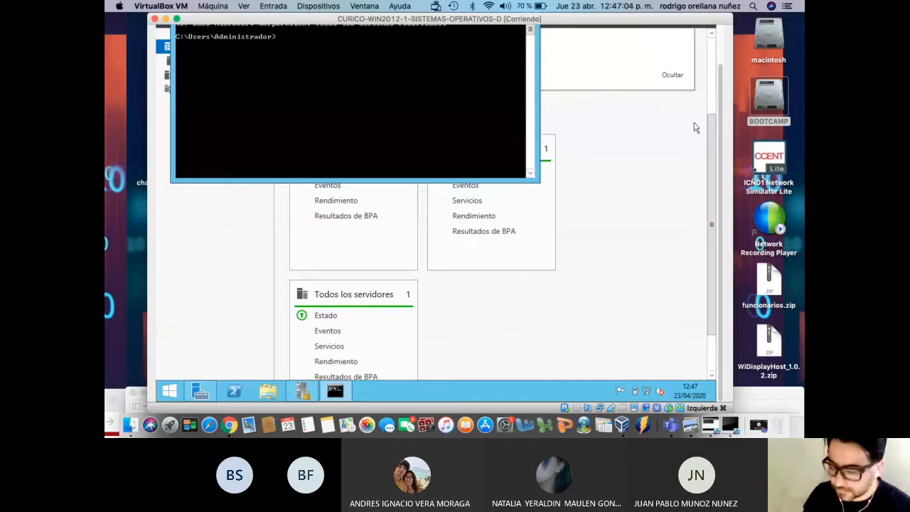
scroll(721, 150, up, 2)
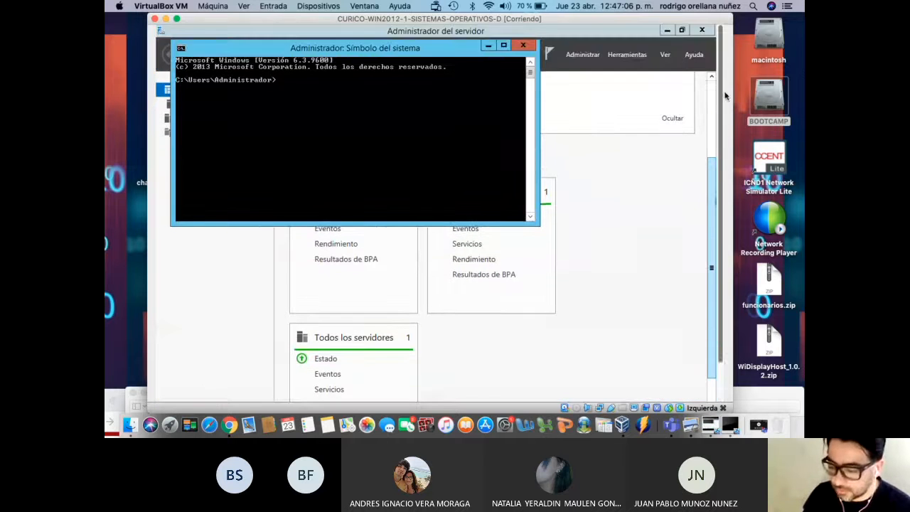
Run gpupdate to refresh group policy on the server
text(gp)
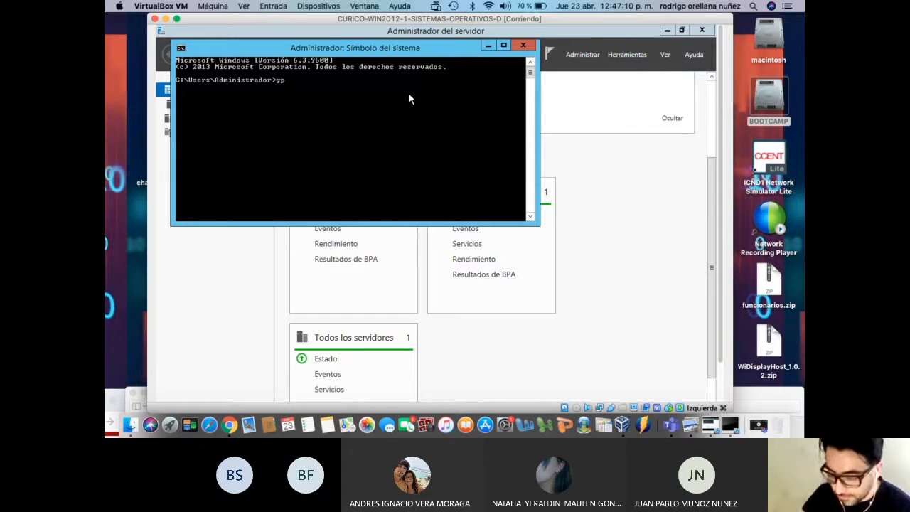
text(update)
key(Return)
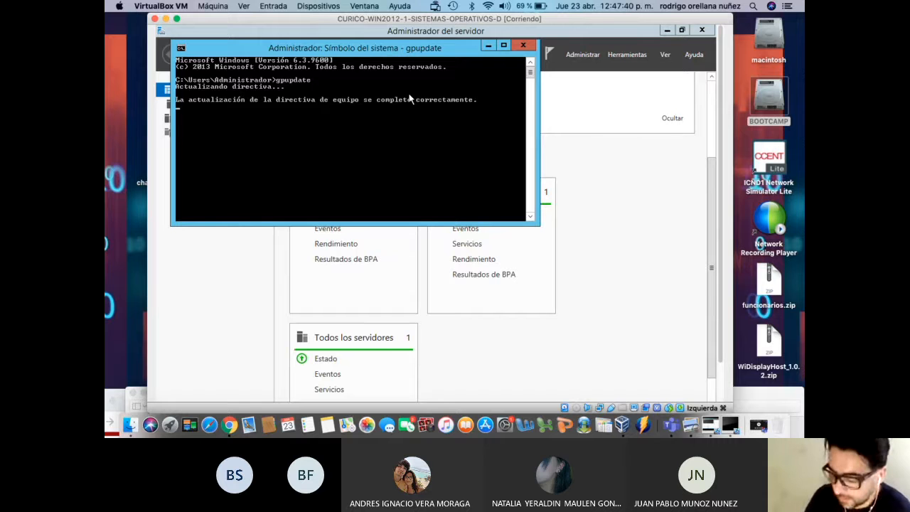
key(Return)
Run gpupdate /force to force a full group policy refresh
key(Up)
text(/)
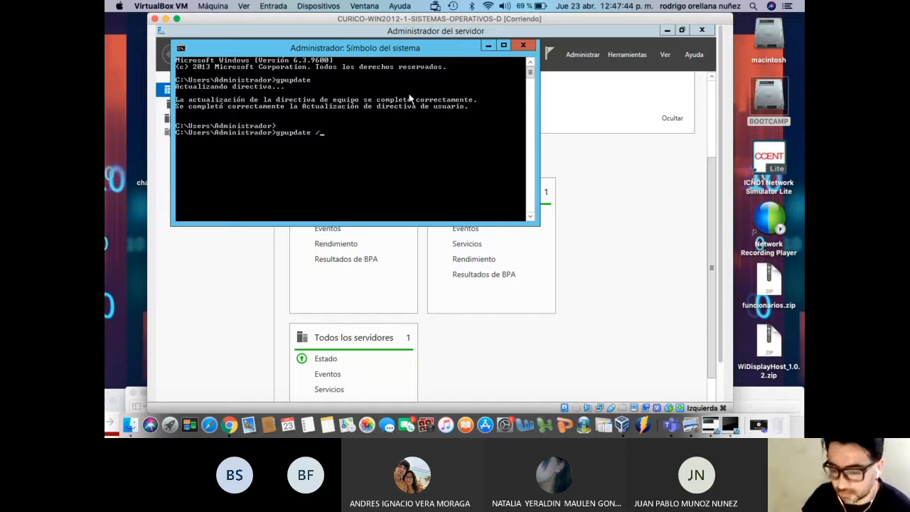
text(force)
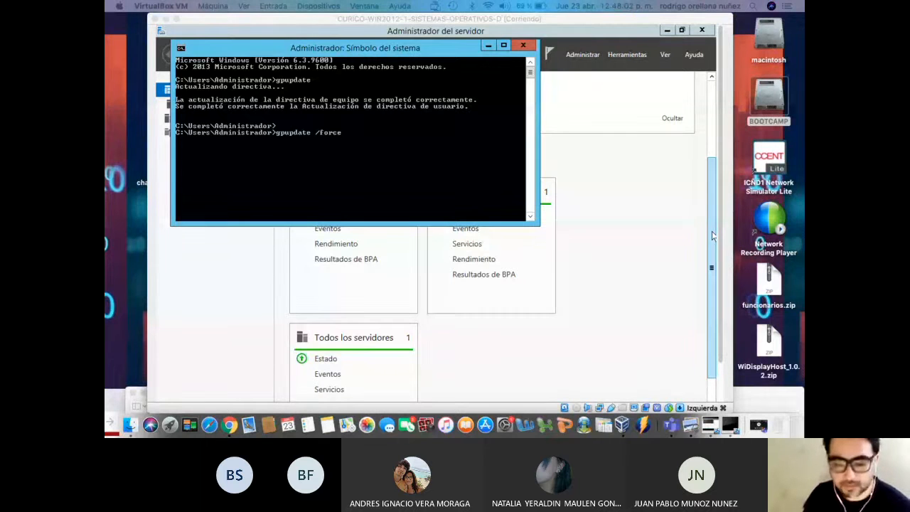
click(391, 162)
key(Return)
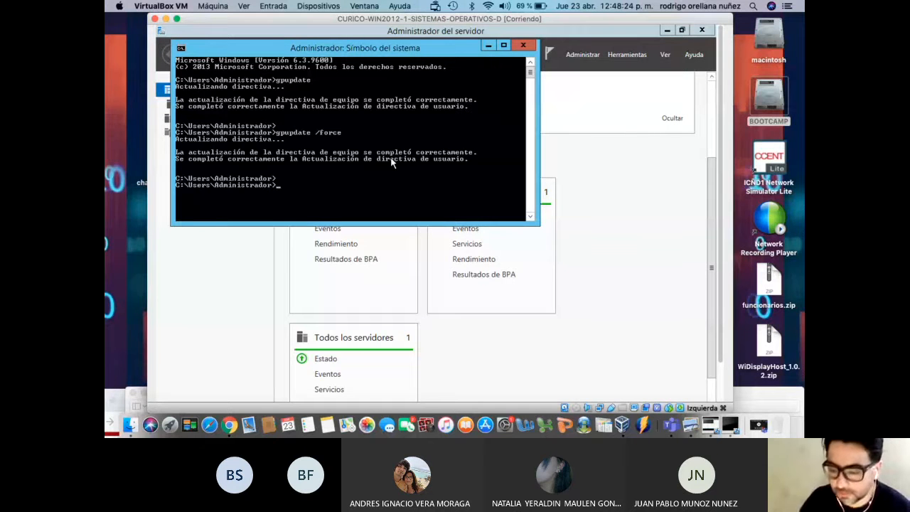
drag(390, 51, 477, 289)
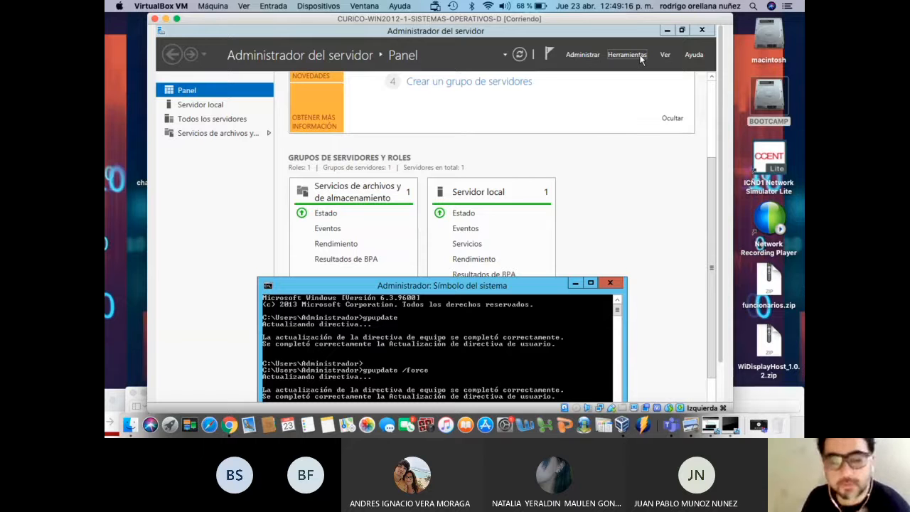
Open Administración de equipos from Herramientas and list local Usuarios, Administrador and Invitado
click(628, 55)
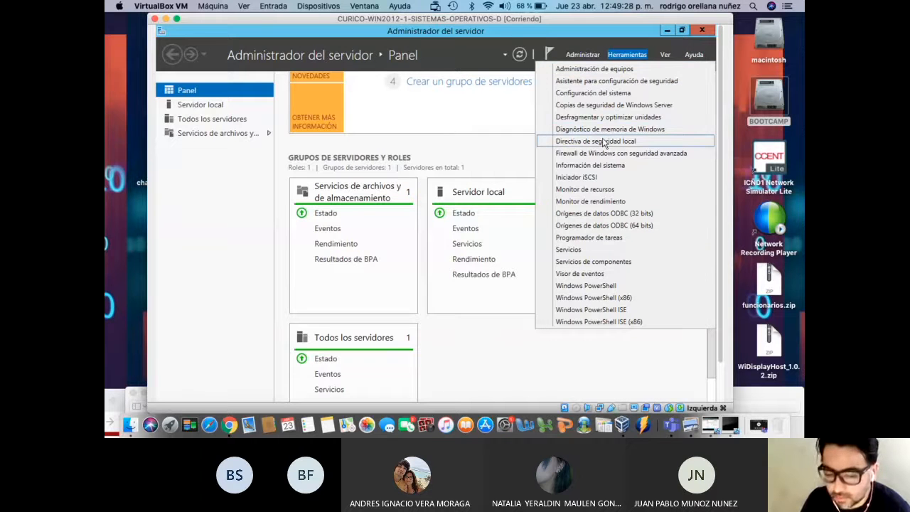
click(607, 68)
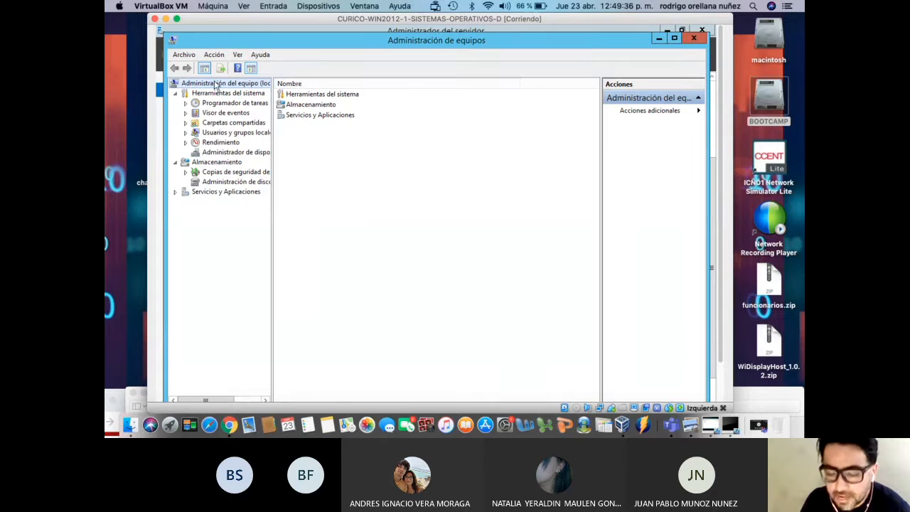
drag(275, 131, 316, 127)
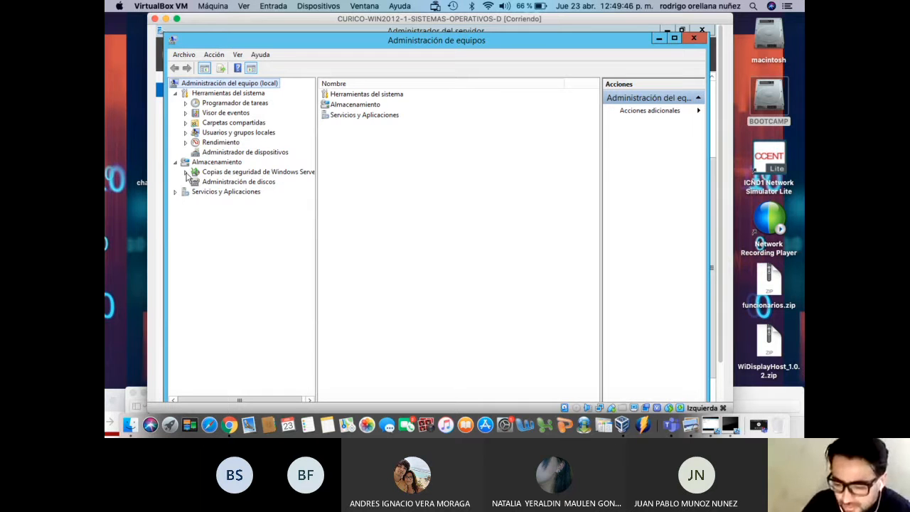
click(186, 134)
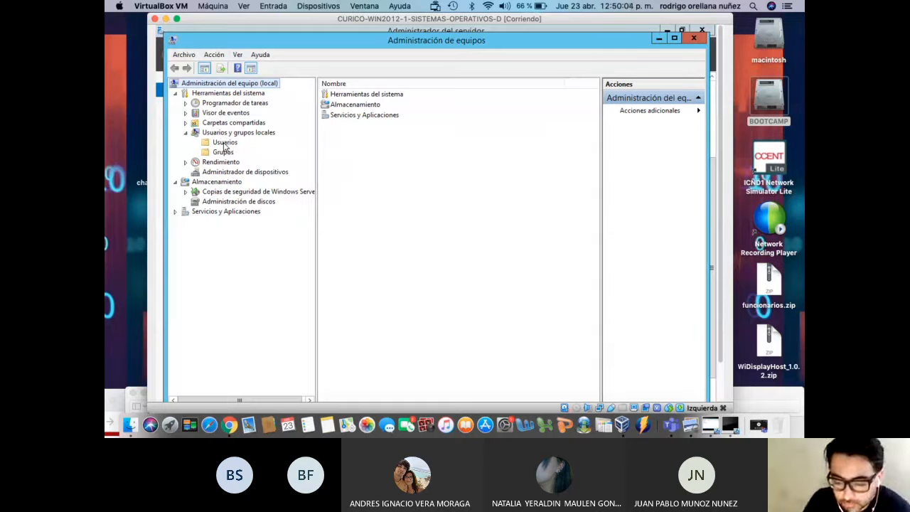
click(224, 143)
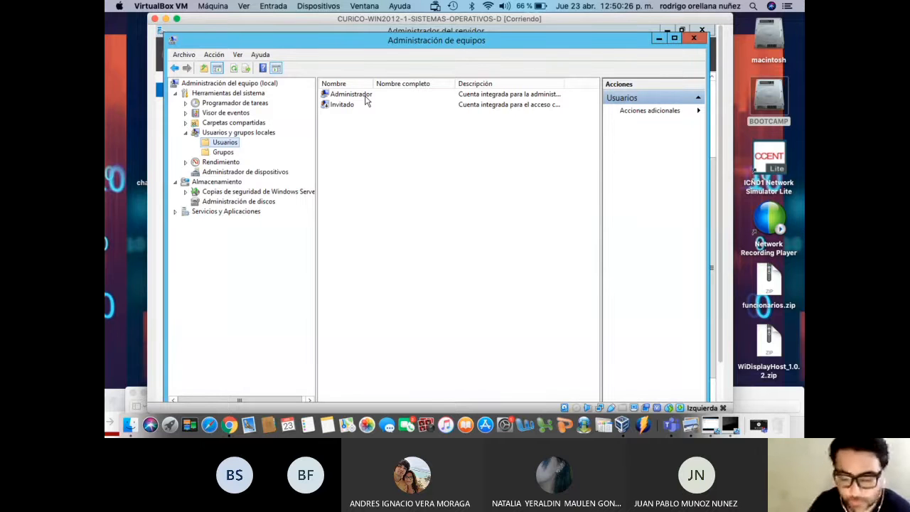
click(364, 99)
Set a new password on the Administrador account via Establecer contraseña and dismiss the confirmation
right_click(366, 98)
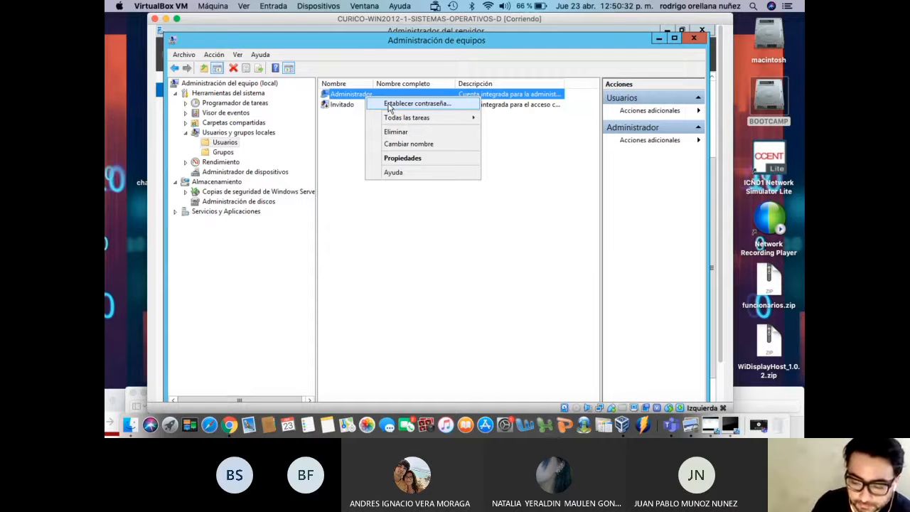
click(389, 105)
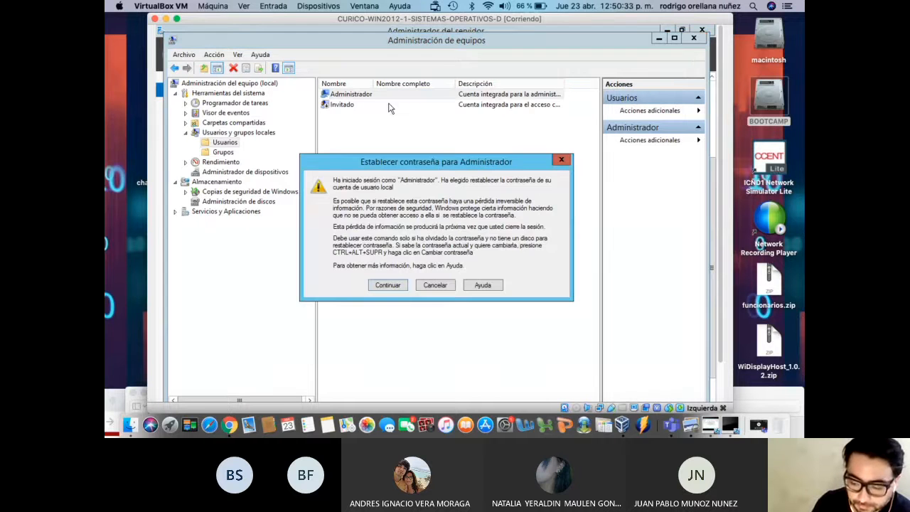
click(388, 285)
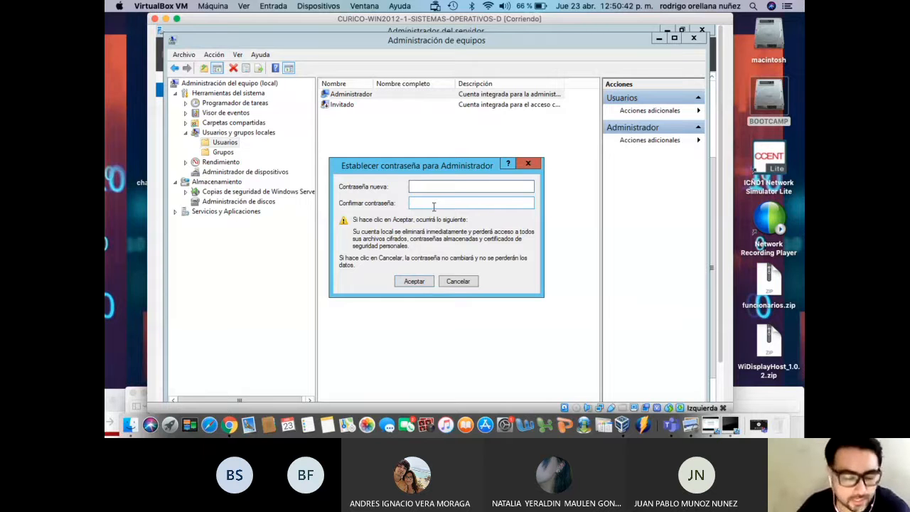
text(a)
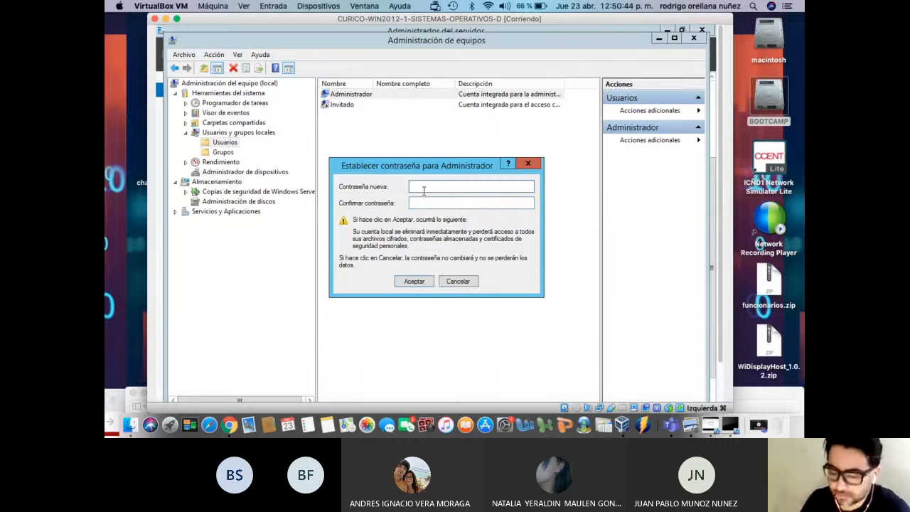
text(aaaaaaa)
key(Tab)
text(aaaaaaaa)
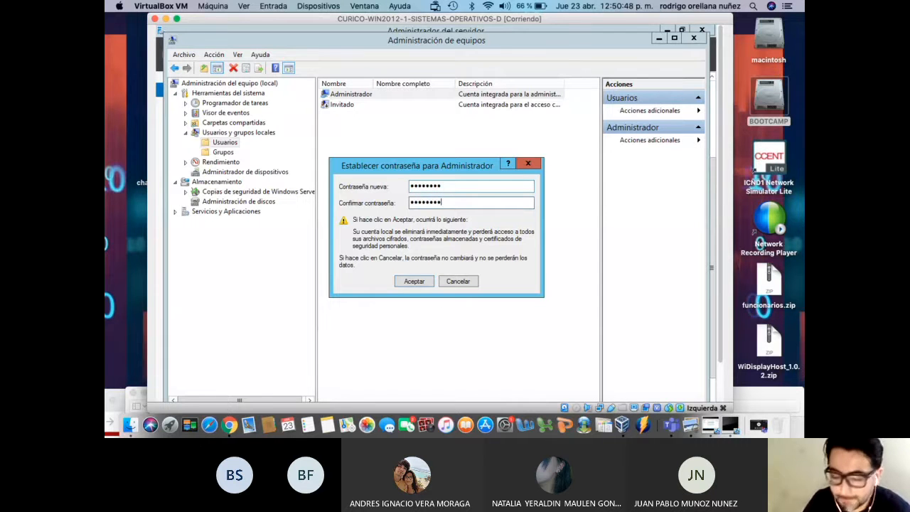
click(419, 285)
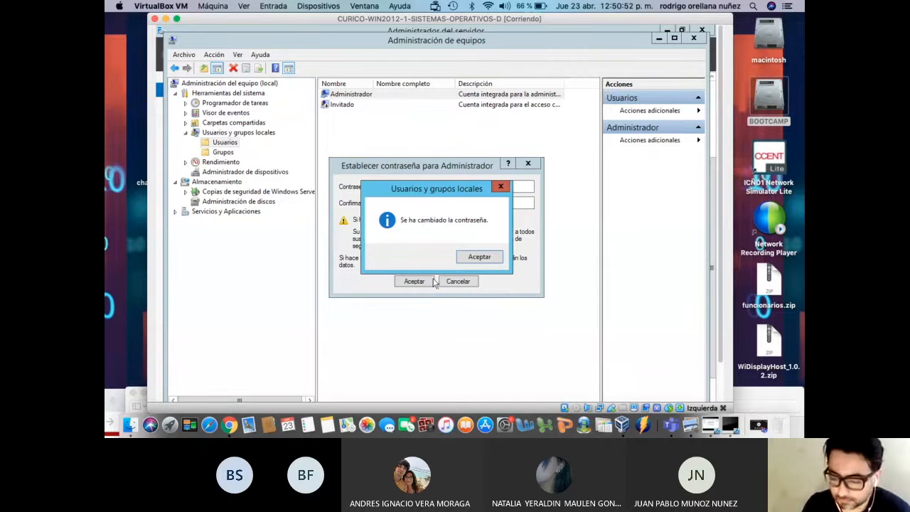
click(476, 260)
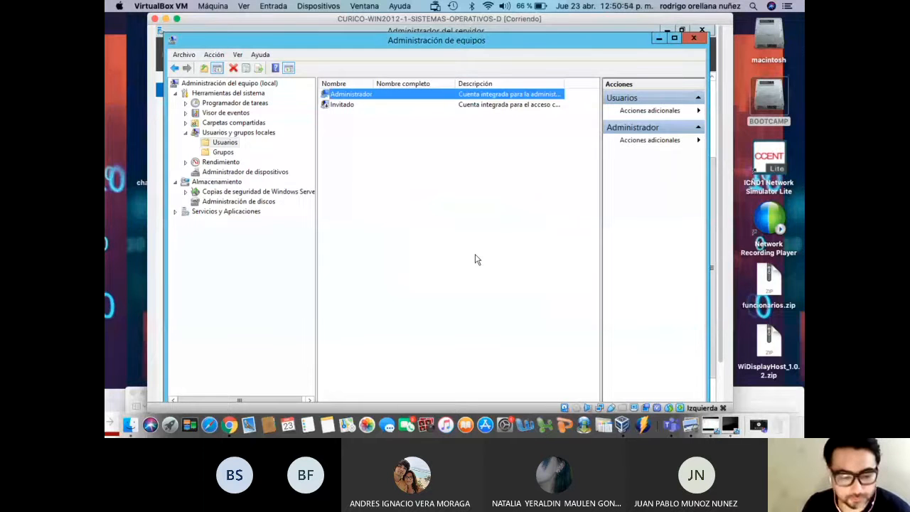
click(409, 199)
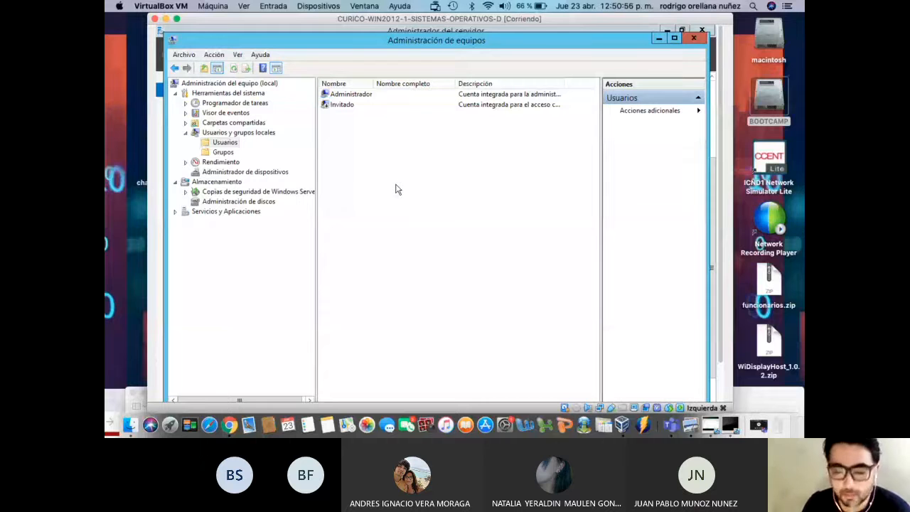
Start a new local user, entering its username, full name and password
right_click(384, 172)
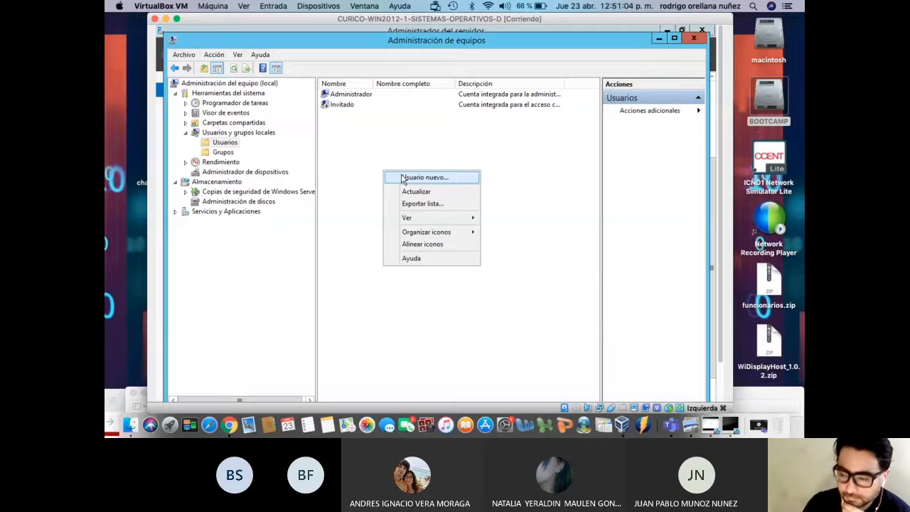
click(403, 178)
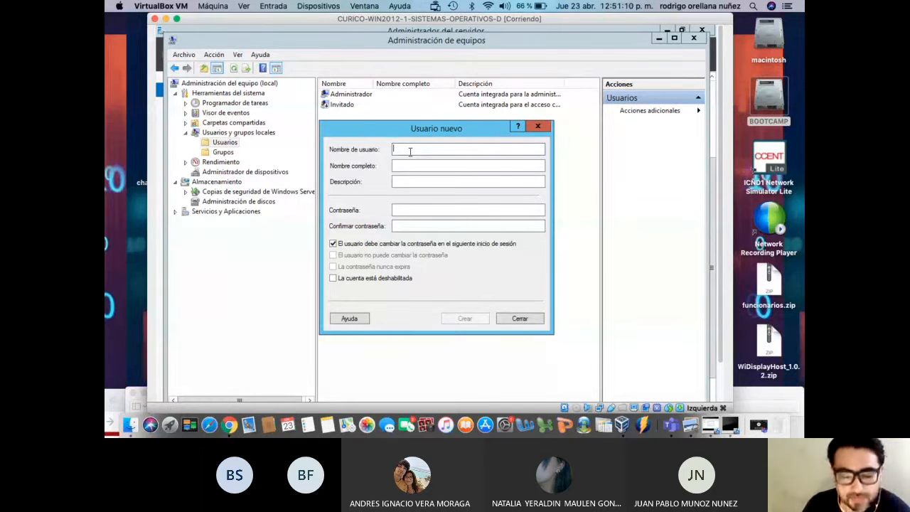
text(rorellana)
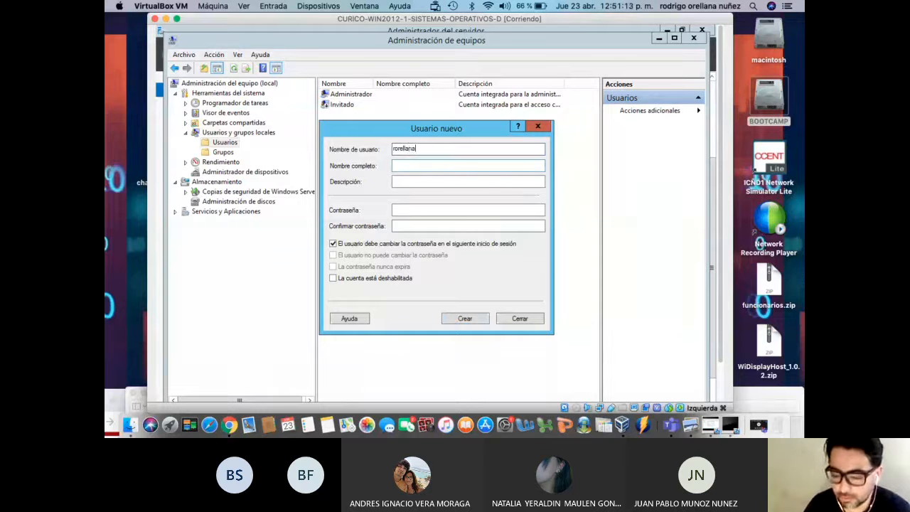
click(410, 167)
text(rorellana)
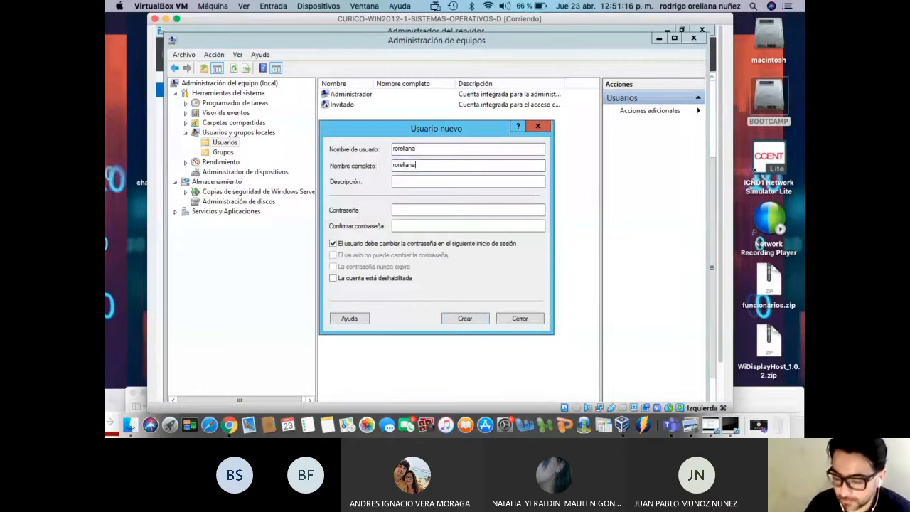
click(408, 209)
text(*******)
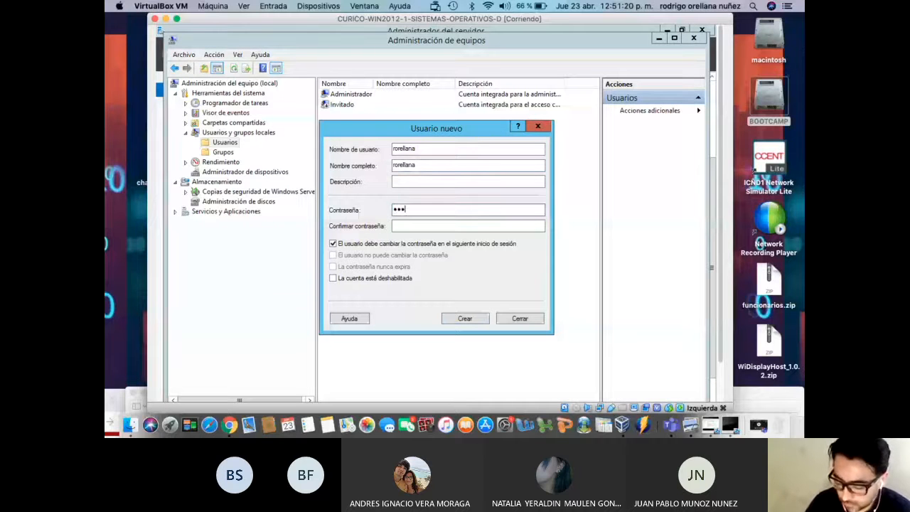
key(BackSpace)
key(BackSpace)
key(BackSpace)
key(BackSpace)
key(BackSpace)
key(BackSpace)
key(BackSpace)
text(********)
Make the password never expire with no forced change at logon, and create the user
click(425, 227)
text(********)
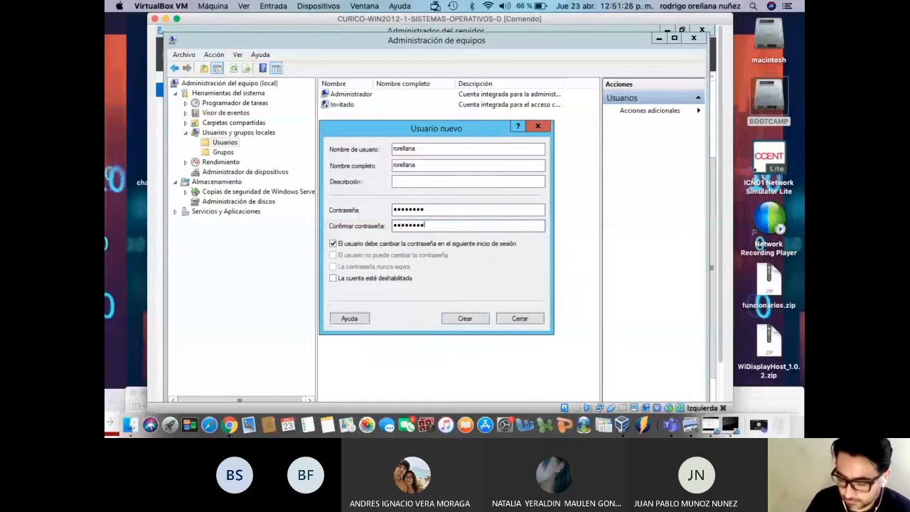
click(422, 245)
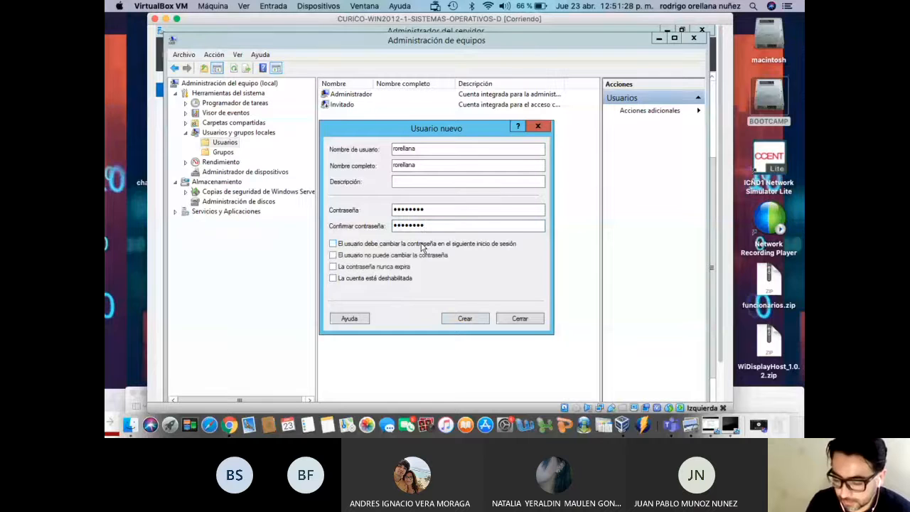
click(407, 267)
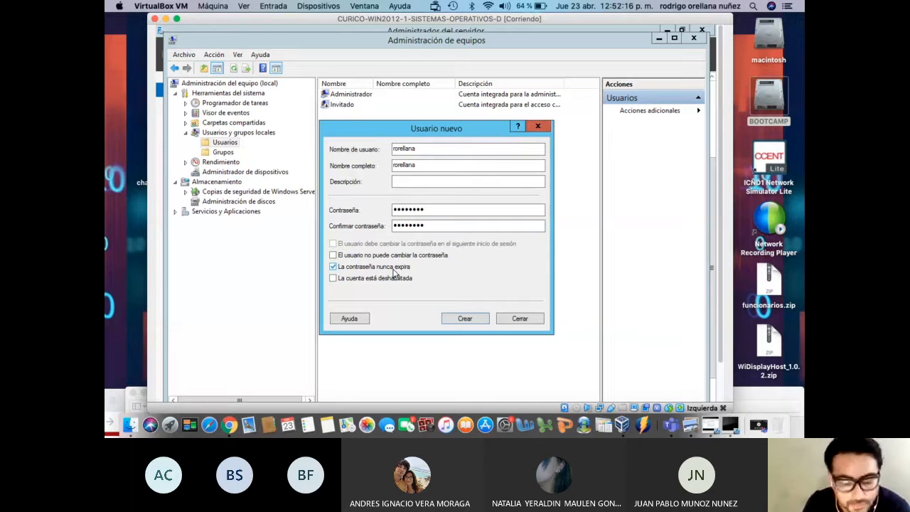
click(474, 322)
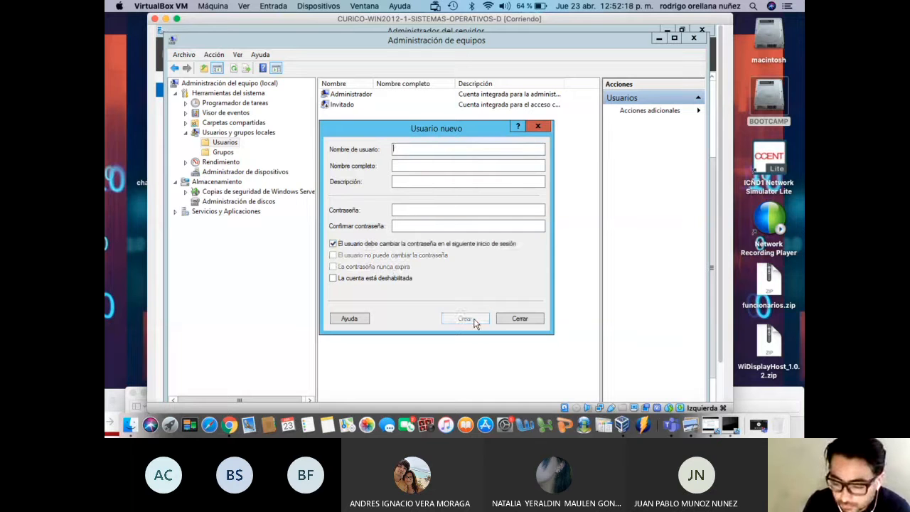
click(520, 318)
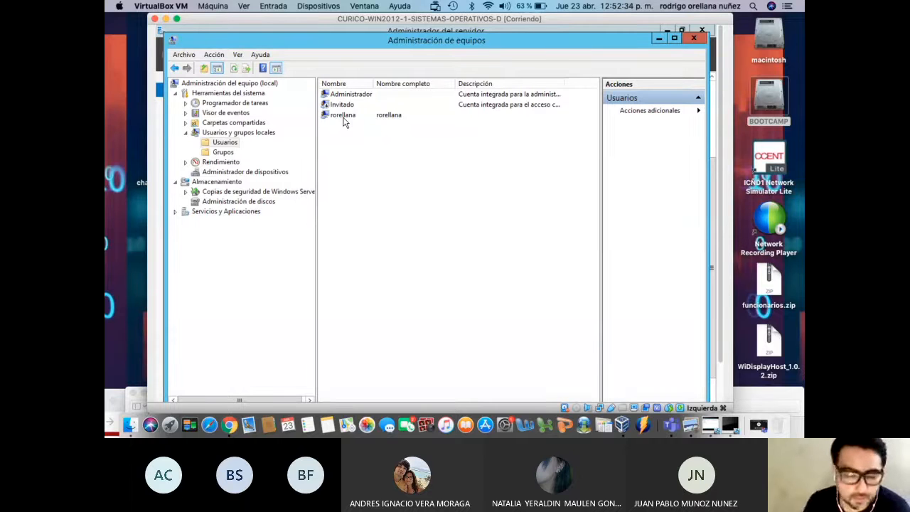
right_click(344, 122)
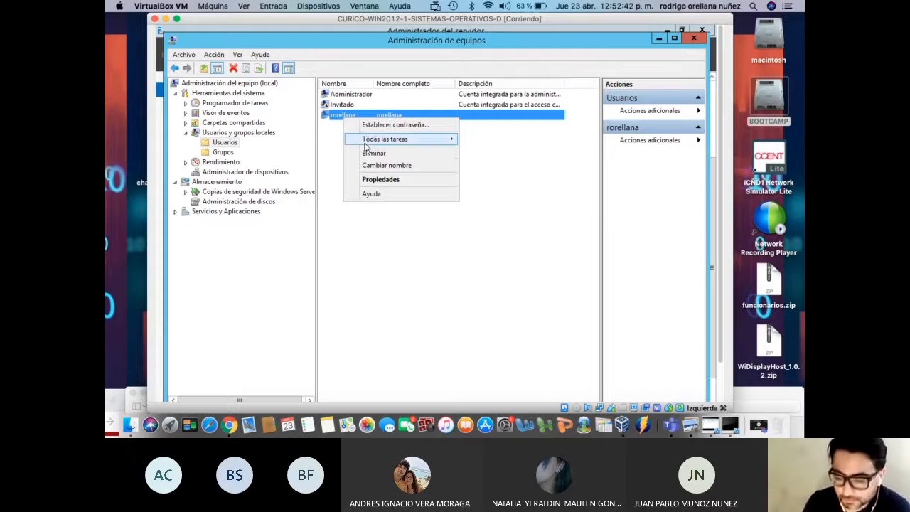
Open Propiedades for the new user account
click(389, 181)
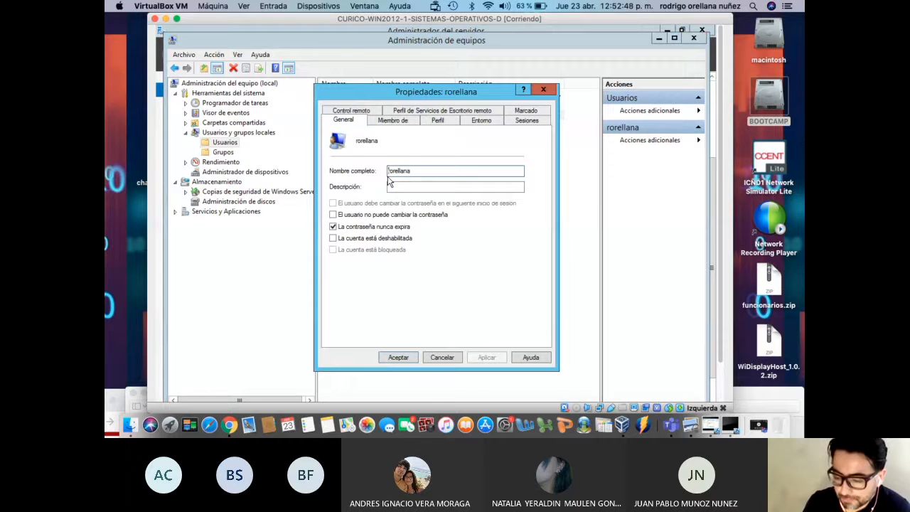
On the Miembro de tab, remove Usuarios and start adding another group
click(393, 121)
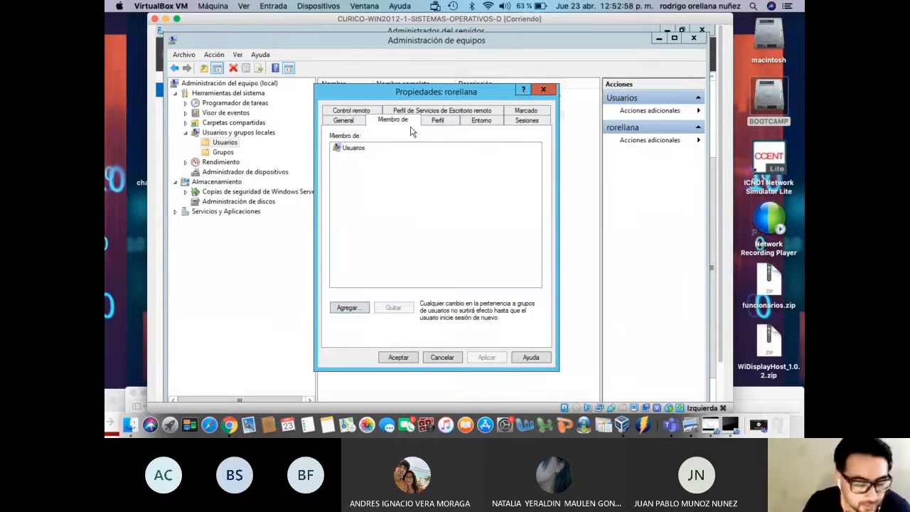
click(368, 155)
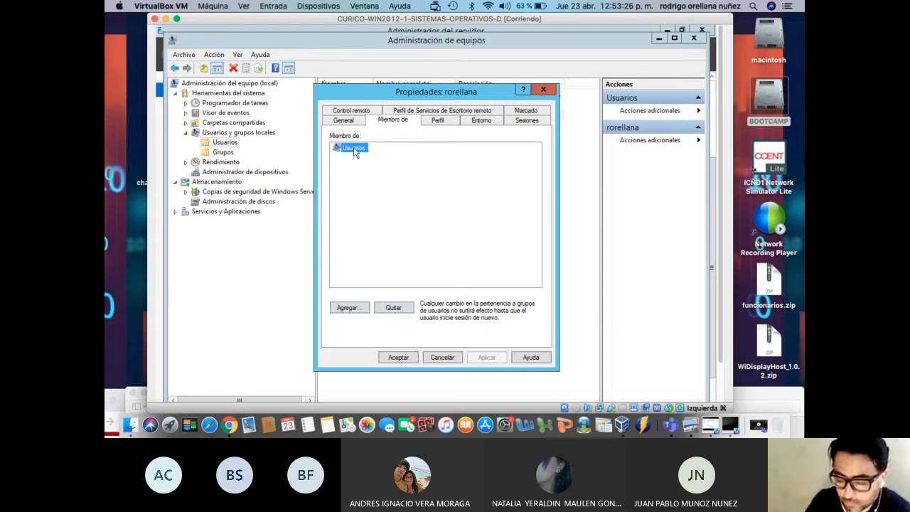
click(402, 310)
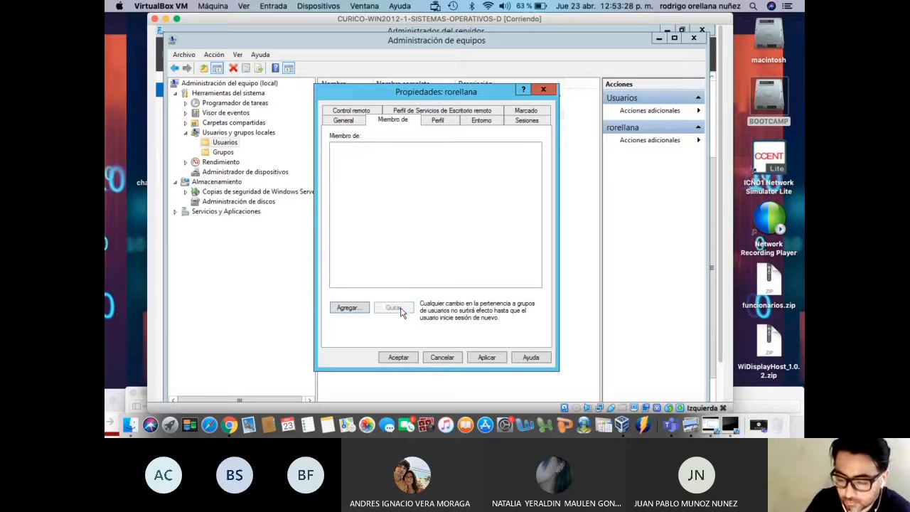
click(348, 308)
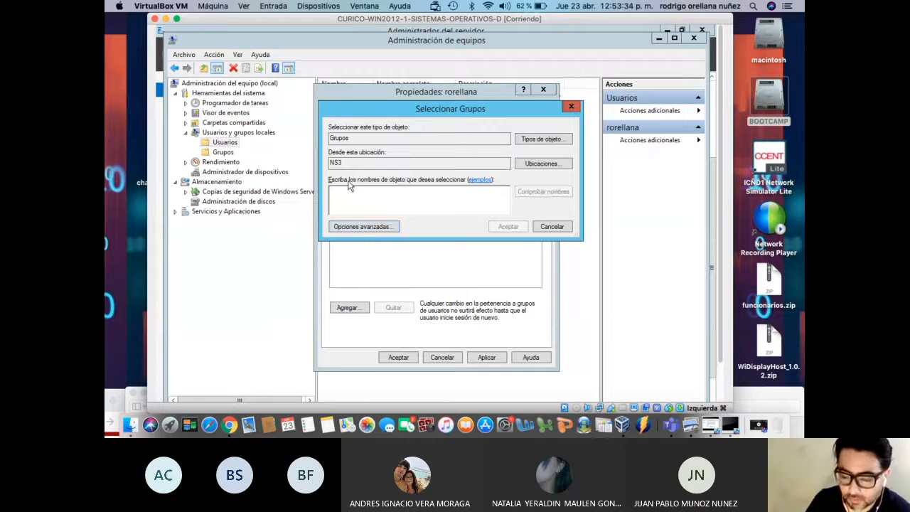
Pick the Administradores group from a full group search
click(365, 227)
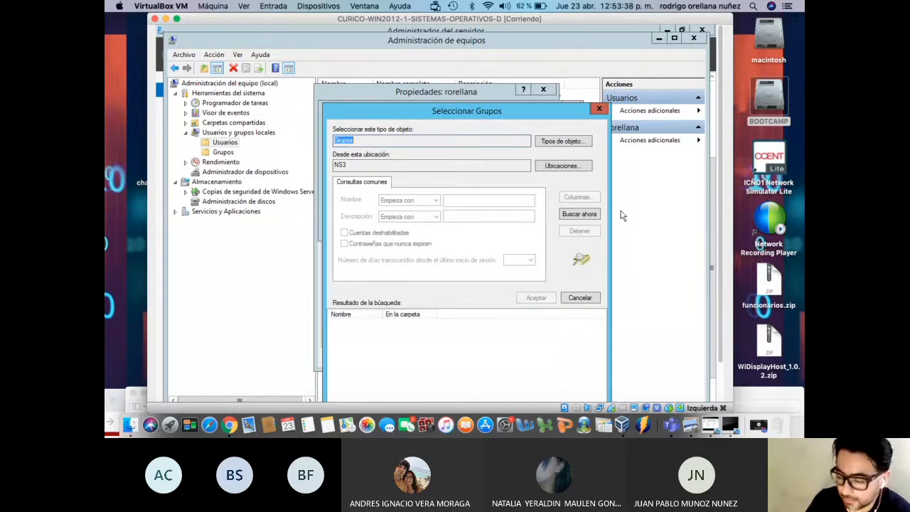
click(584, 217)
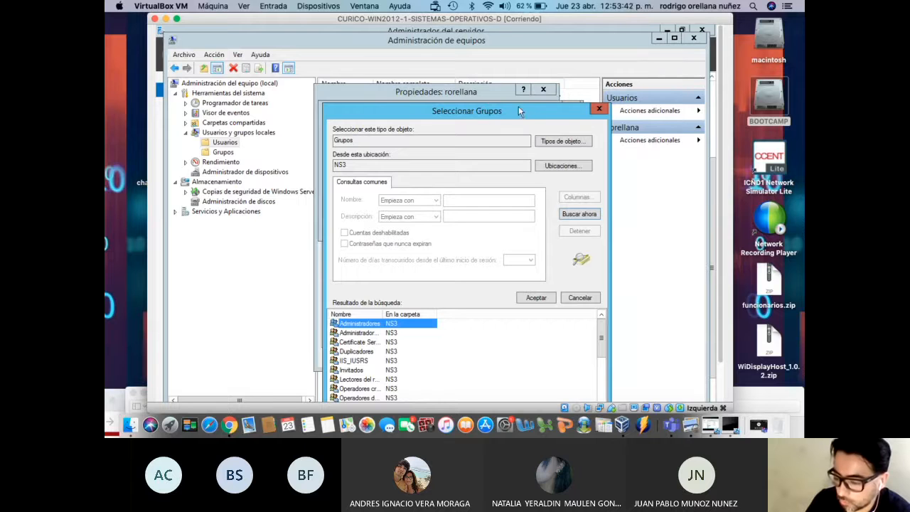
drag(518, 110, 506, 53)
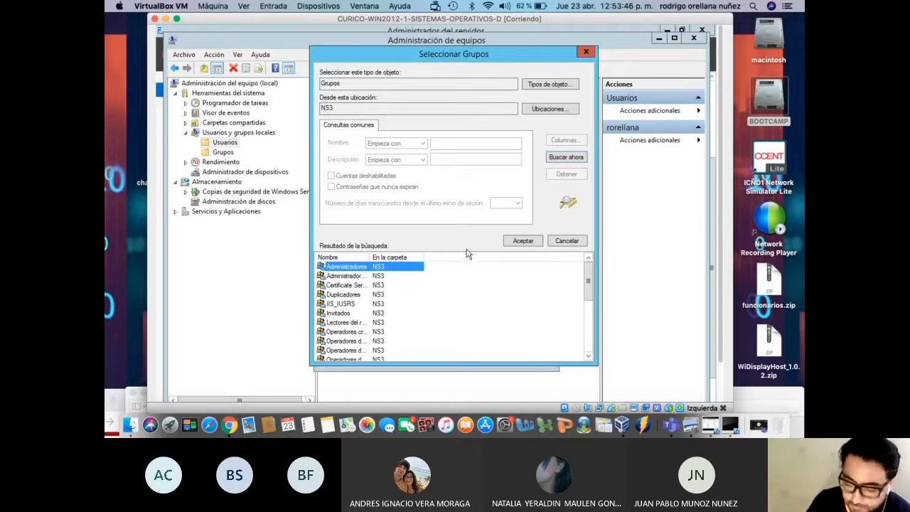
click(523, 241)
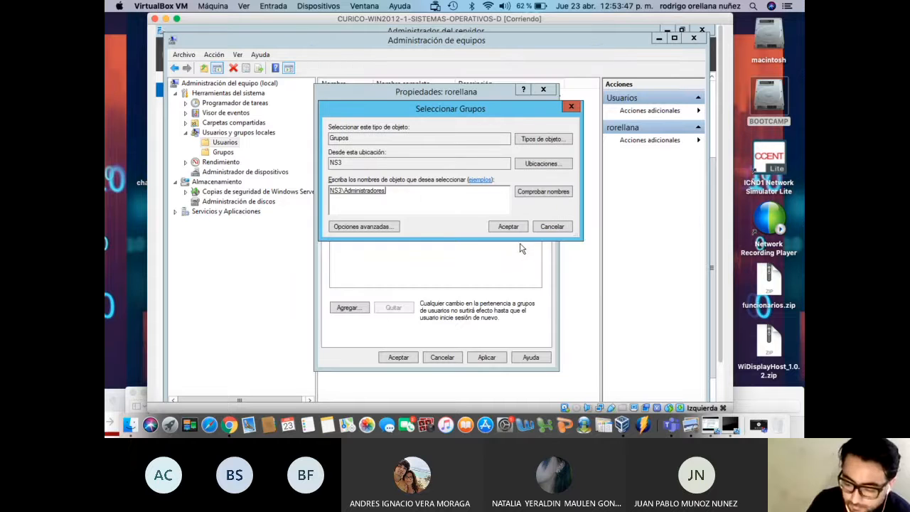
Add the Usuarios de escritorio remoto group from a second search
click(363, 226)
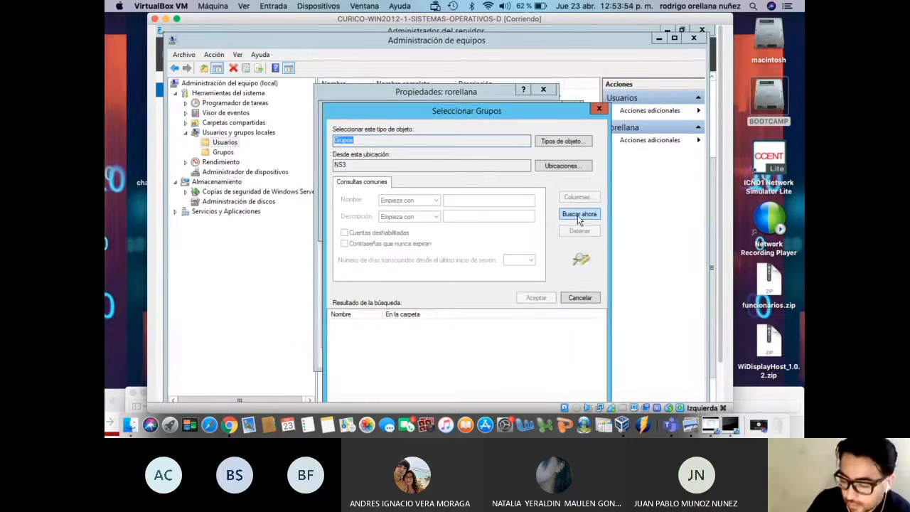
click(579, 215)
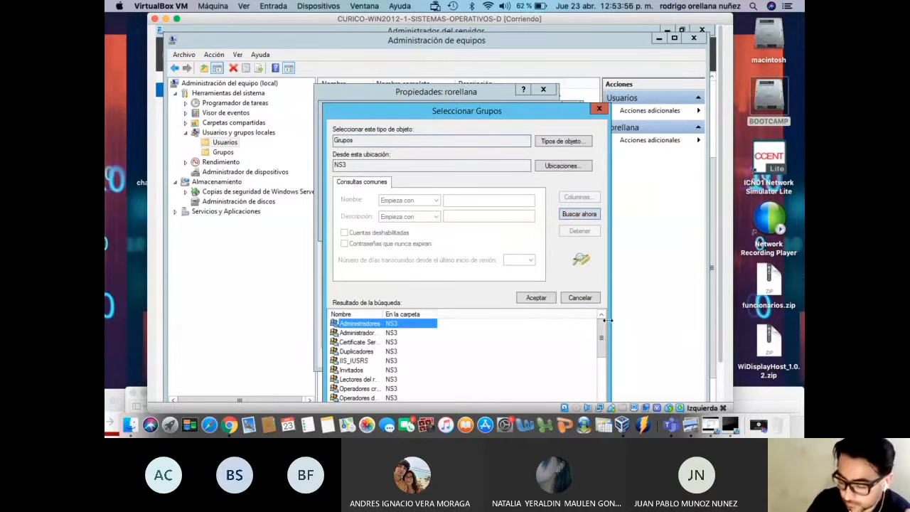
drag(602, 331, 602, 389)
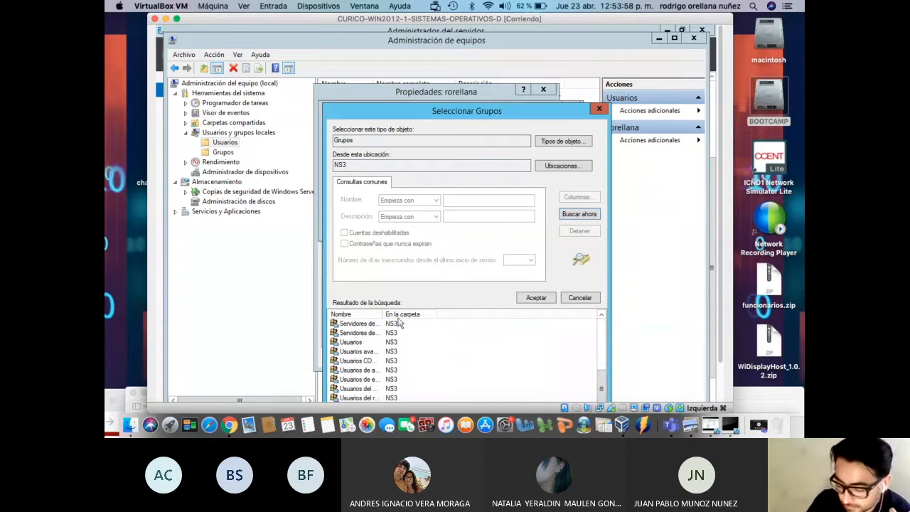
drag(384, 313, 443, 312)
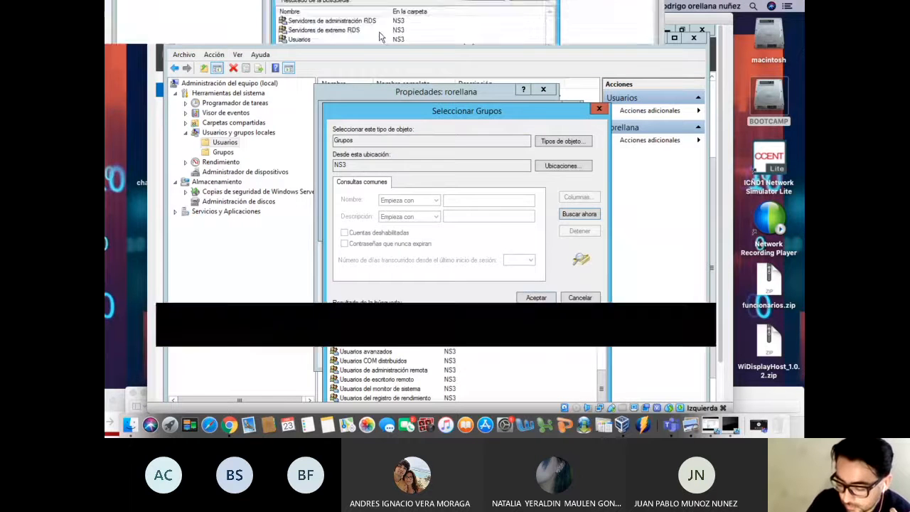
click(400, 380)
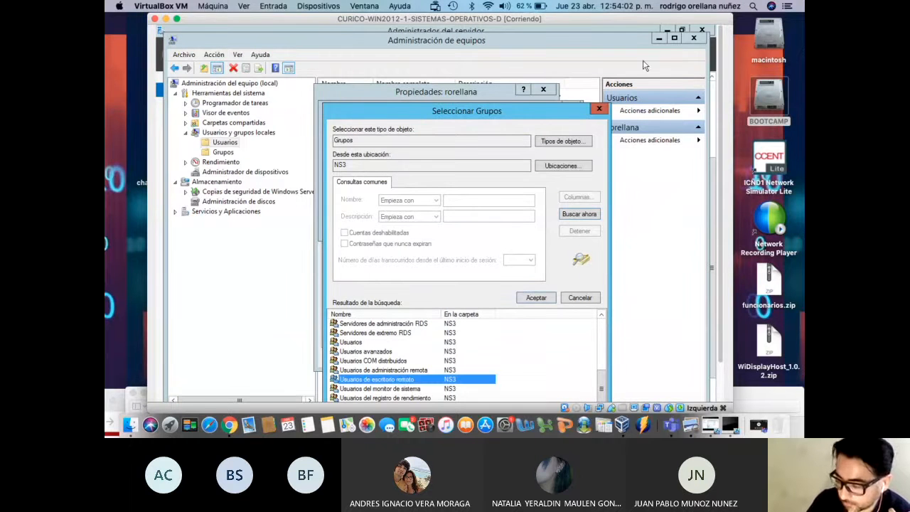
drag(721, 130, 726, 209)
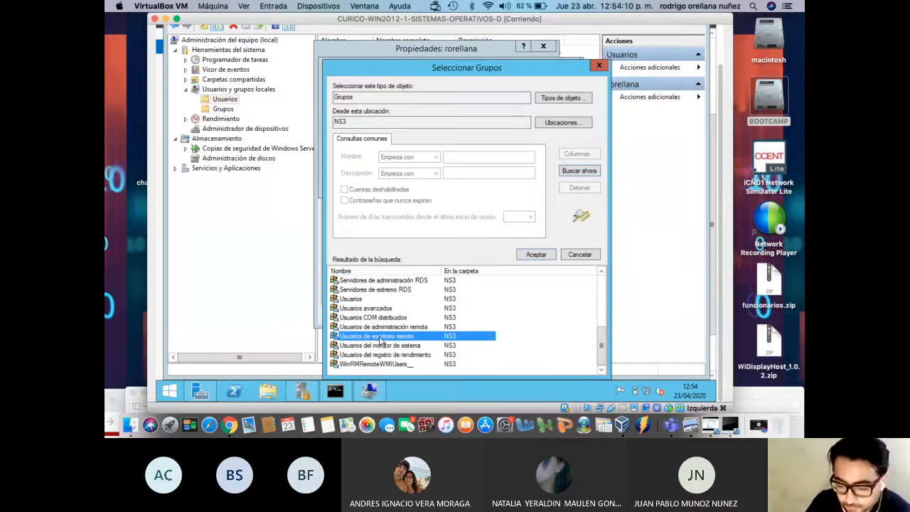
click(535, 255)
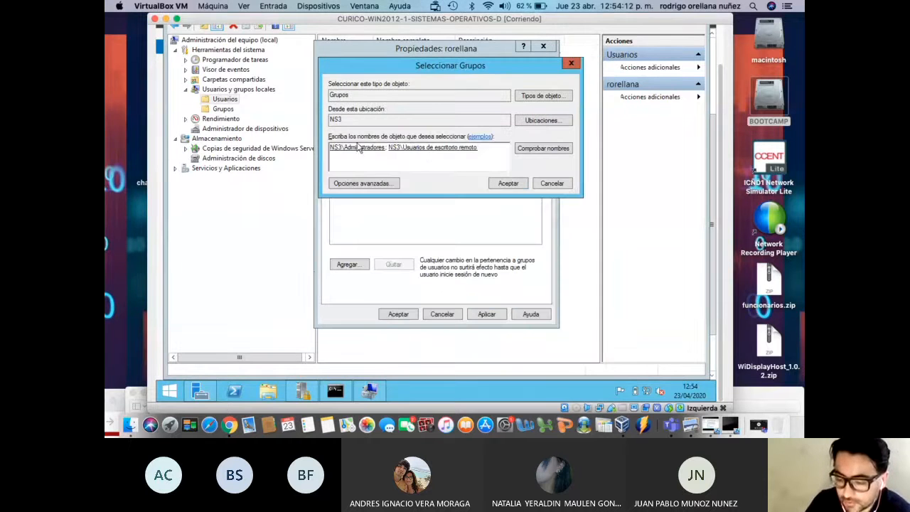
Confirm both group memberships, apply, and close the user's properties
drag(485, 148, 316, 149)
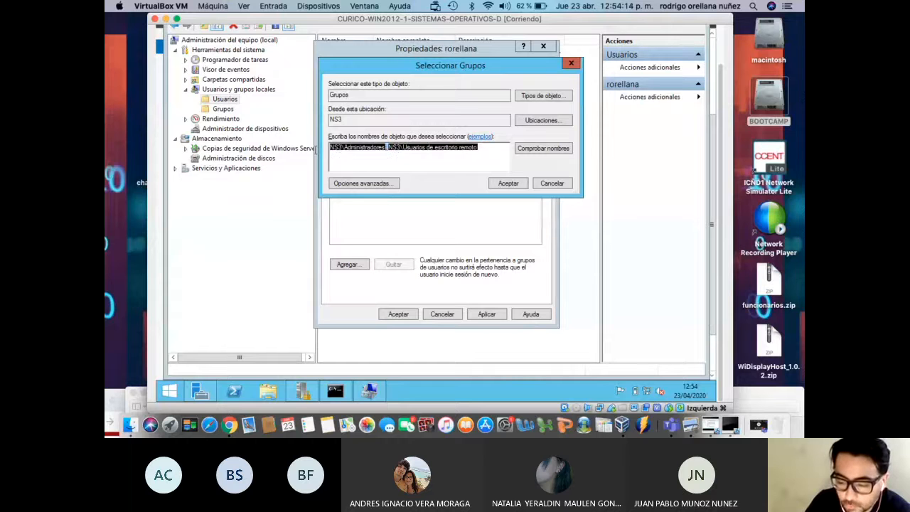
click(491, 151)
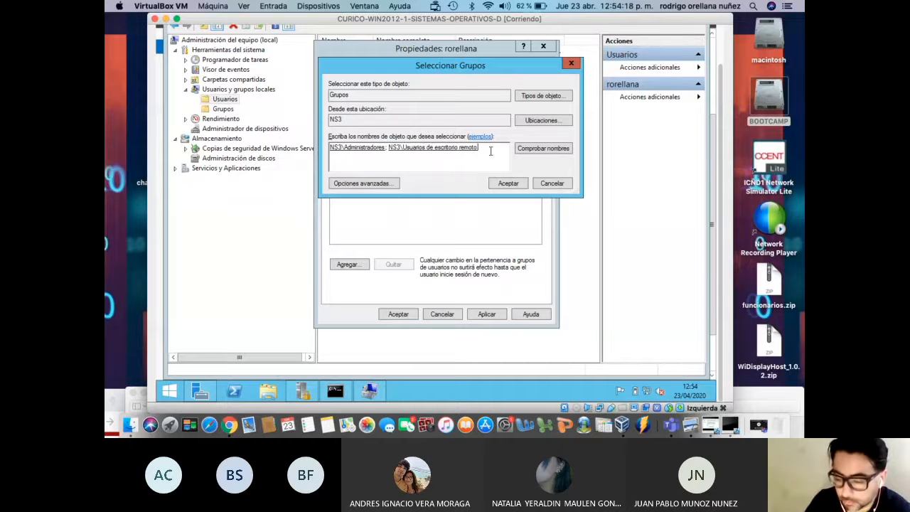
click(507, 183)
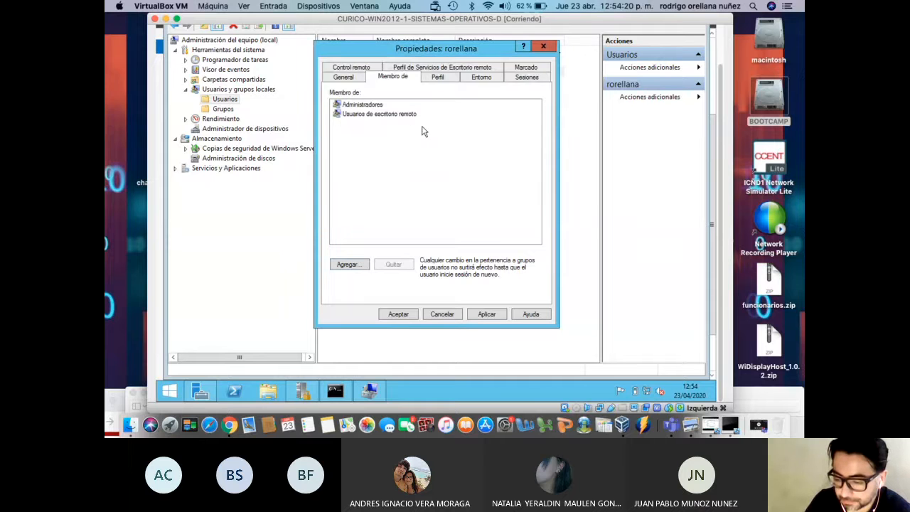
click(498, 314)
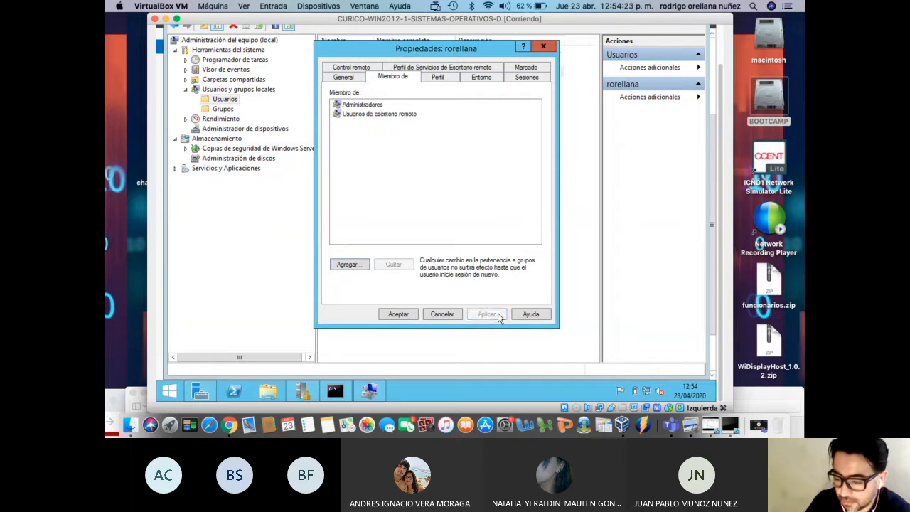
click(410, 317)
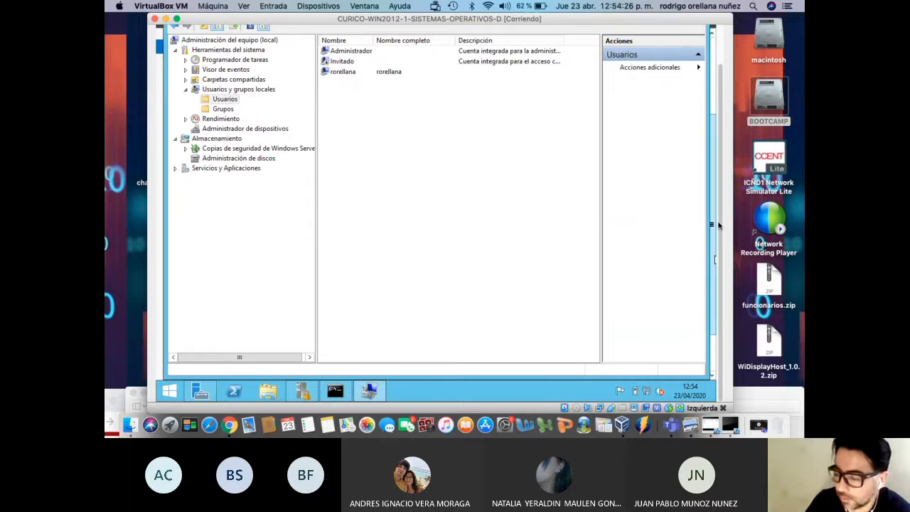
Minimize Computer Management and Server Manager to reveal the security policy and Command Prompt
drag(716, 223, 719, 175)
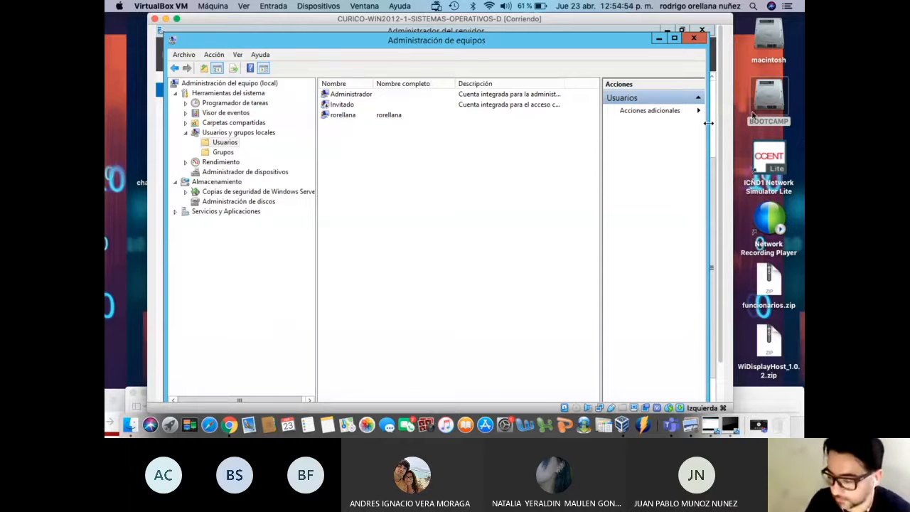
scroll(719, 177, down, 3)
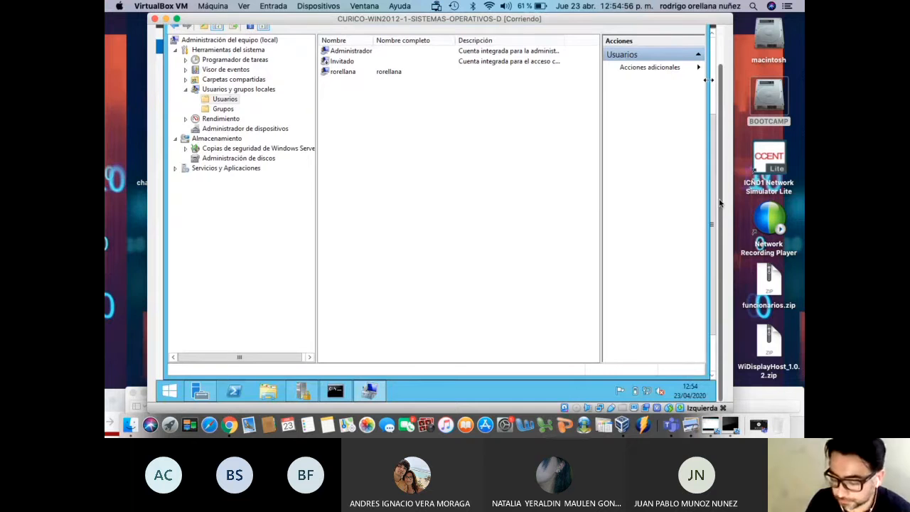
scroll(720, 205, up, 3)
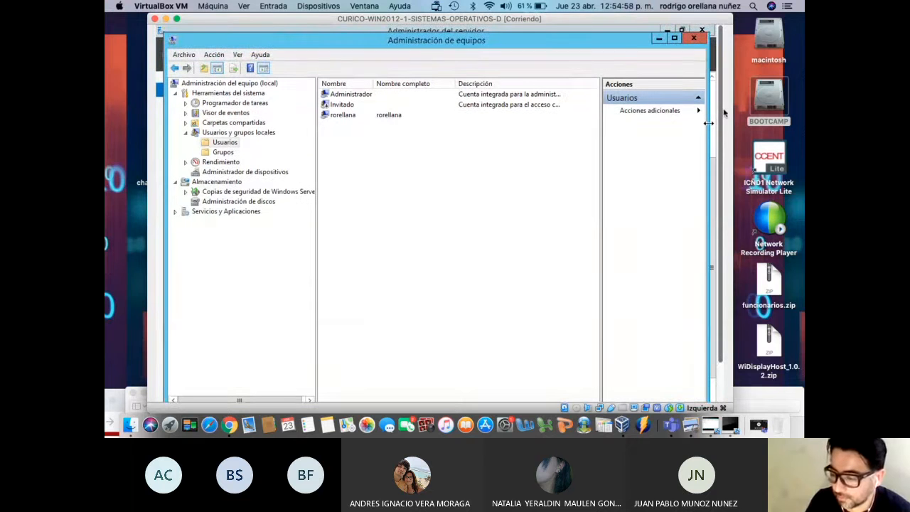
click(657, 40)
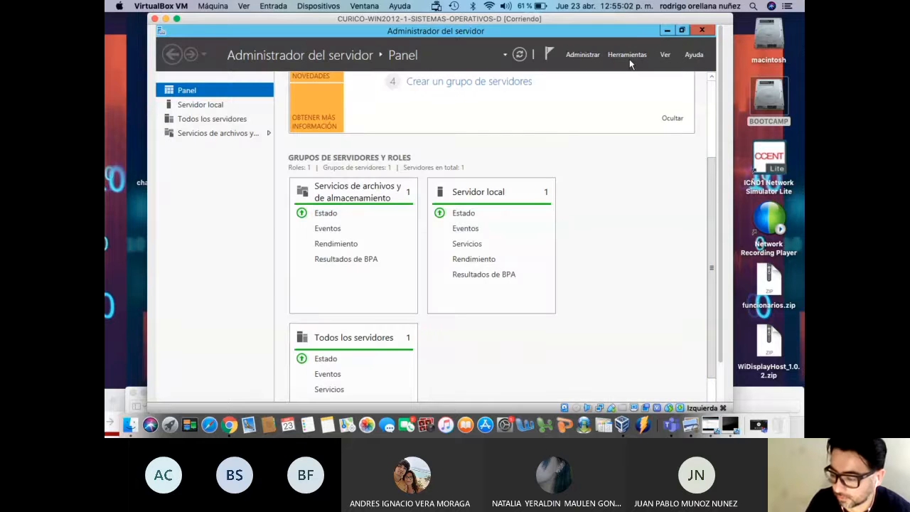
click(628, 57)
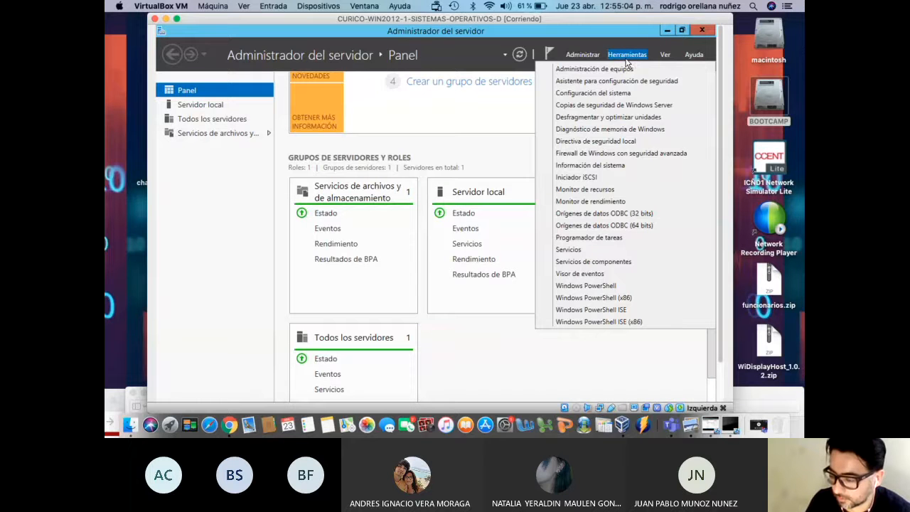
click(668, 34)
click(668, 32)
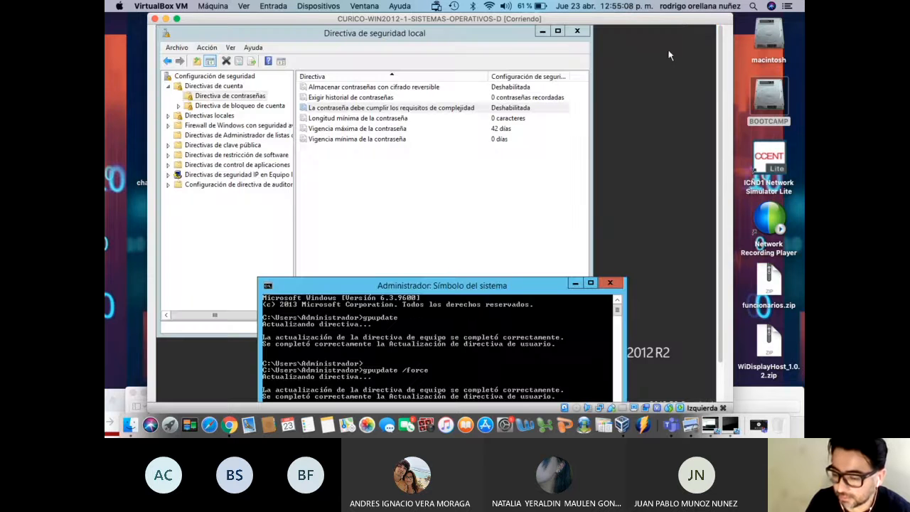
Hide the security policy window and open Este equipo's Propiedades from the Start screen, showing NS3 in CONTOSO
click(543, 31)
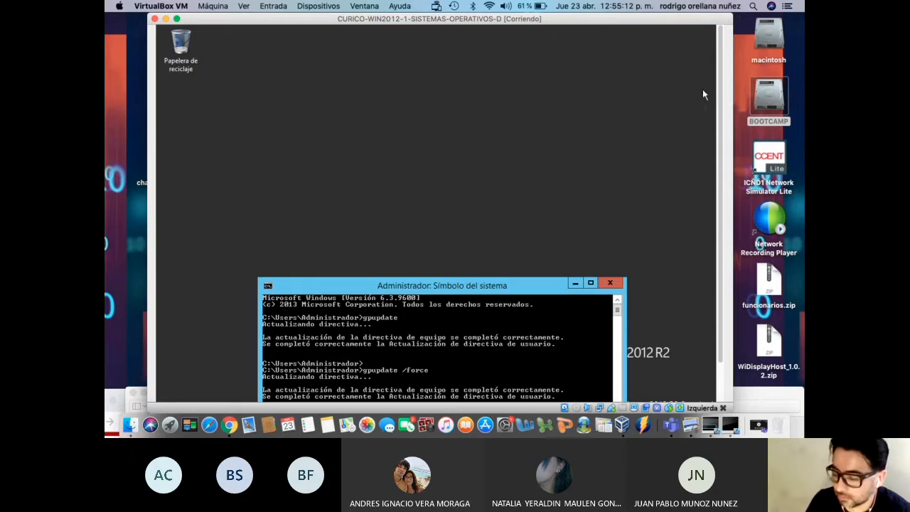
scroll(718, 136, down, 2)
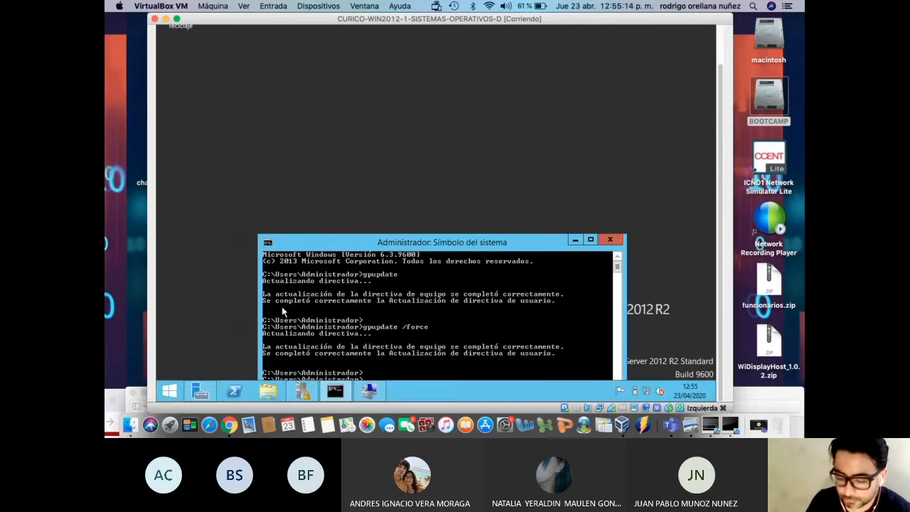
click(268, 391)
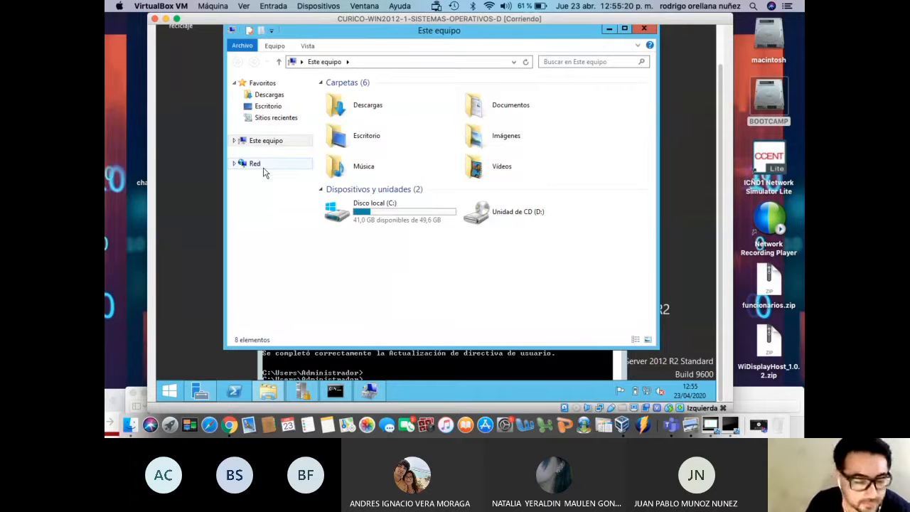
right_click(267, 147)
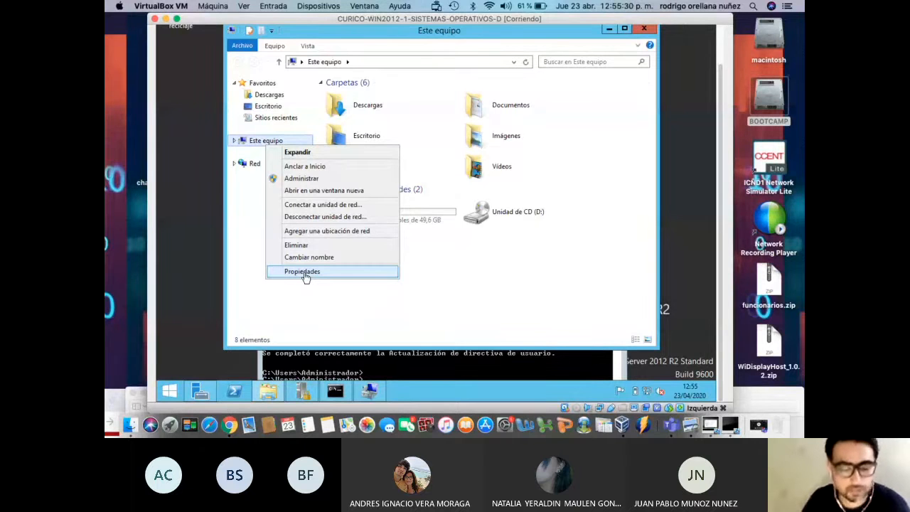
click(168, 397)
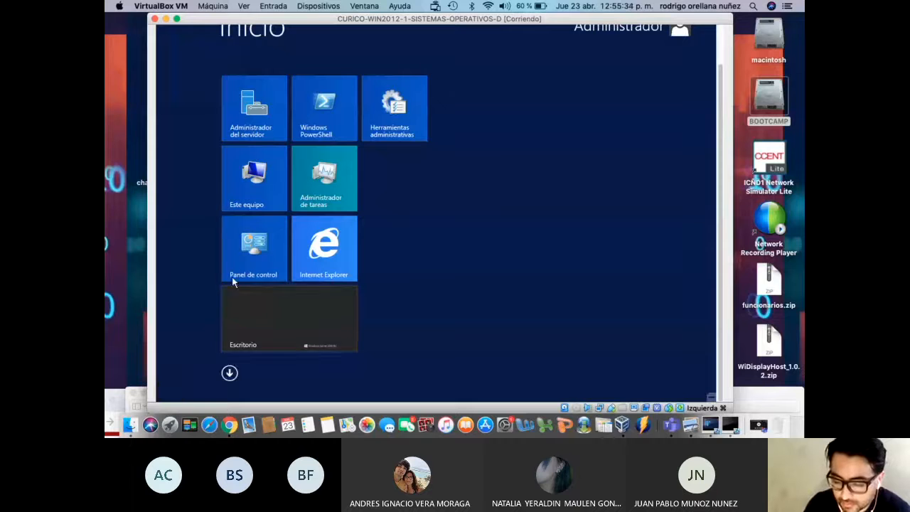
right_click(246, 206)
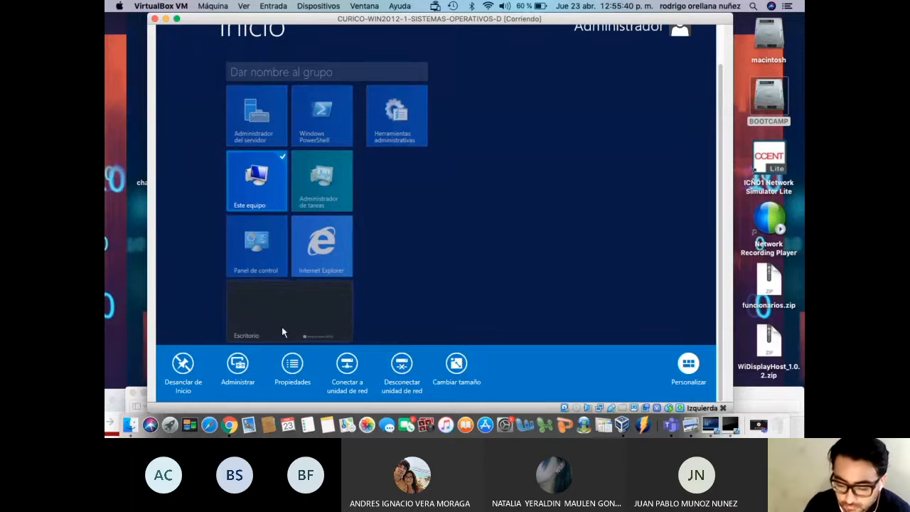
click(293, 372)
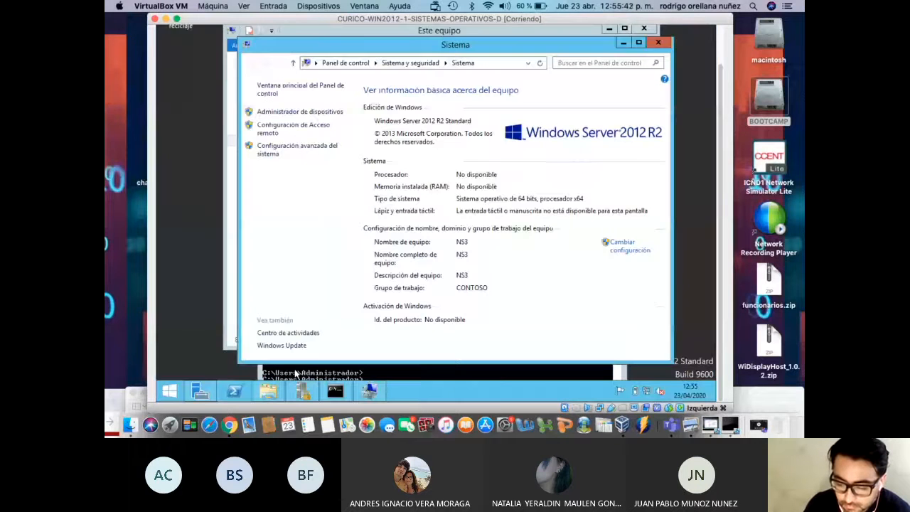
Reopen Este equipo's system information from File Explorer, then close it and Explorer again
click(658, 43)
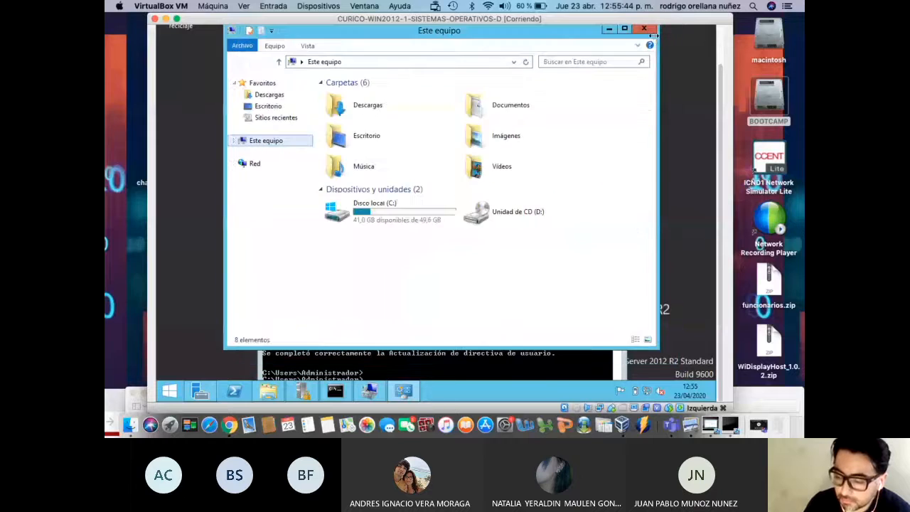
click(646, 30)
click(276, 390)
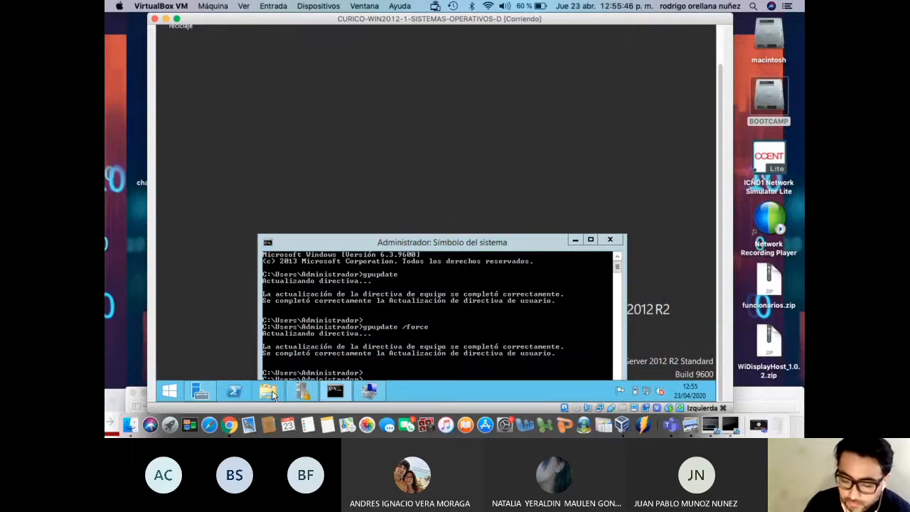
right_click(275, 145)
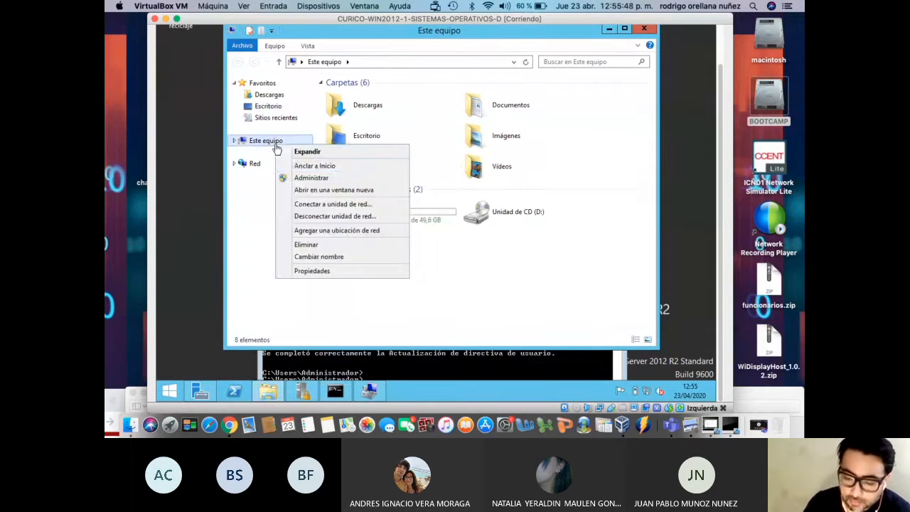
click(312, 271)
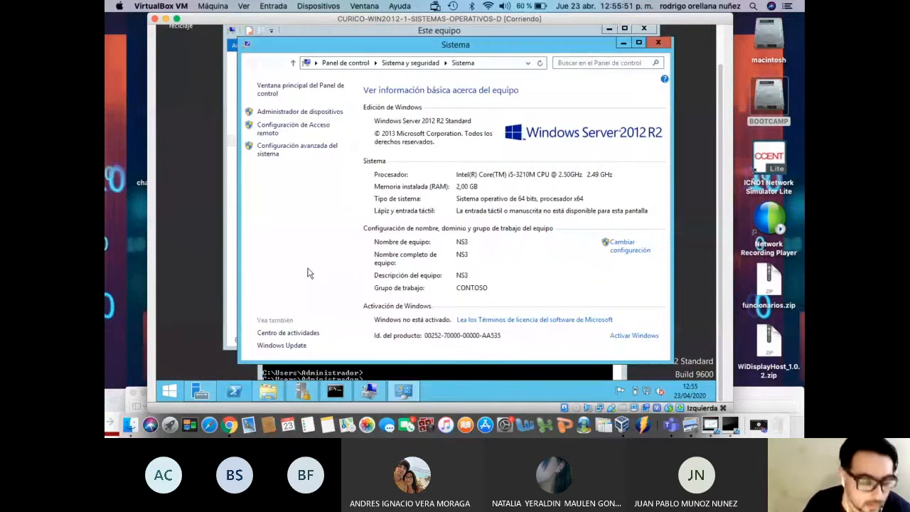
click(658, 42)
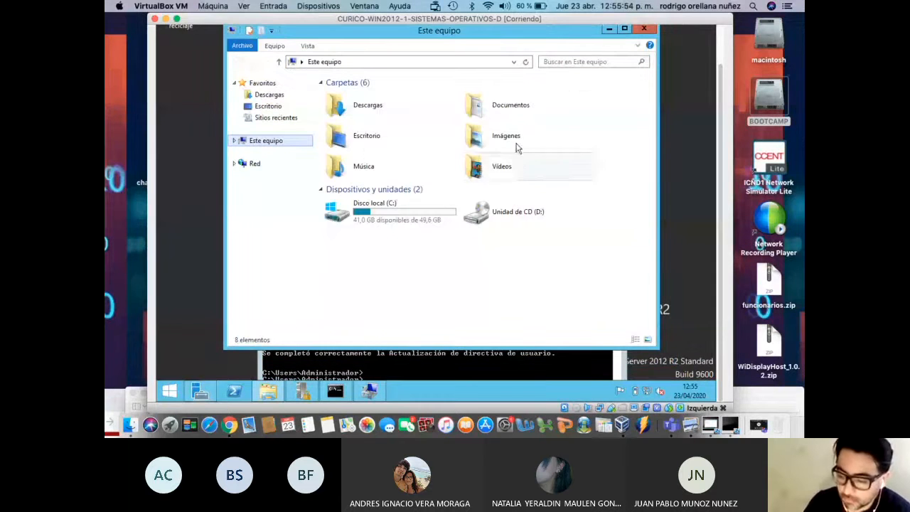
click(644, 30)
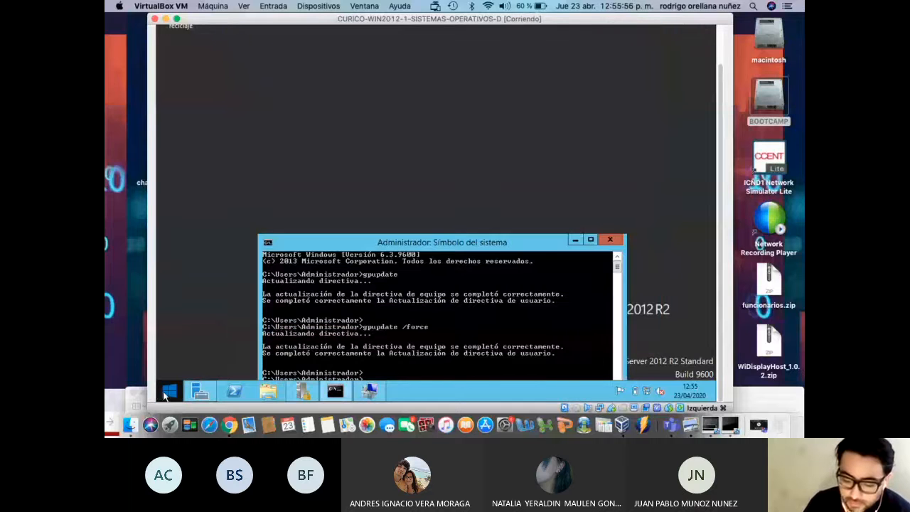
Open Este equipo's Propiedades and launch Configuración avanzada del sistema to show Propiedades del sistema
click(169, 390)
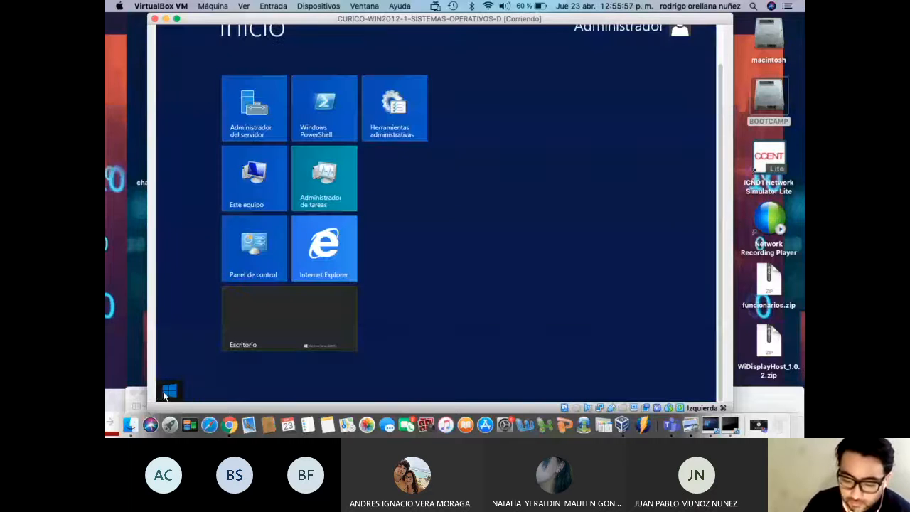
click(262, 197)
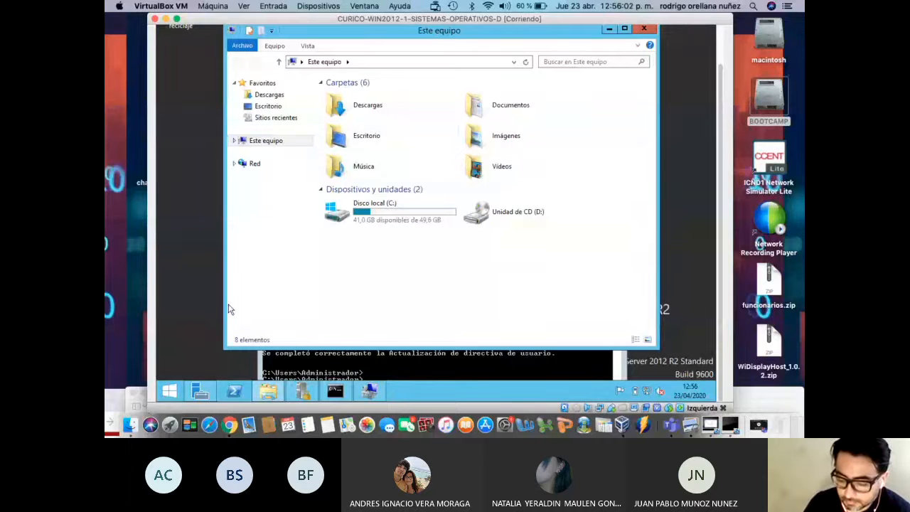
key(super)
right_click(250, 189)
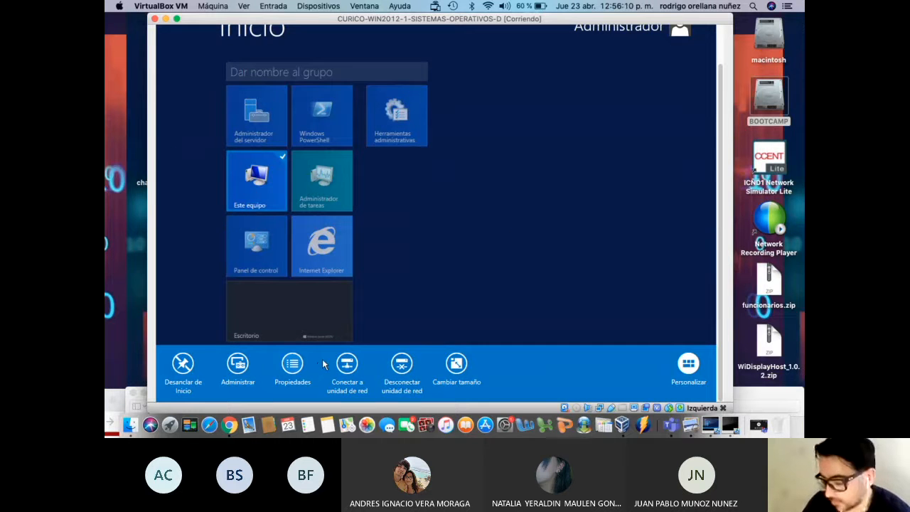
click(514, 235)
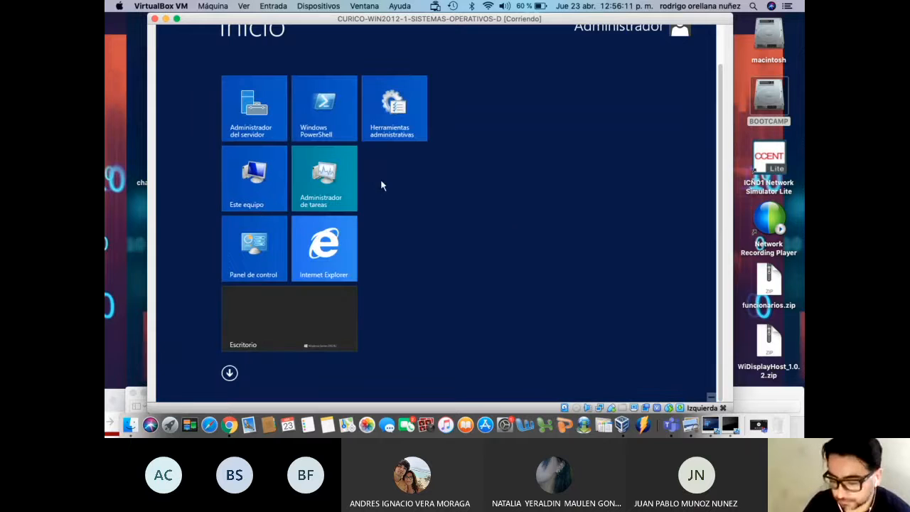
click(269, 176)
right_click(279, 142)
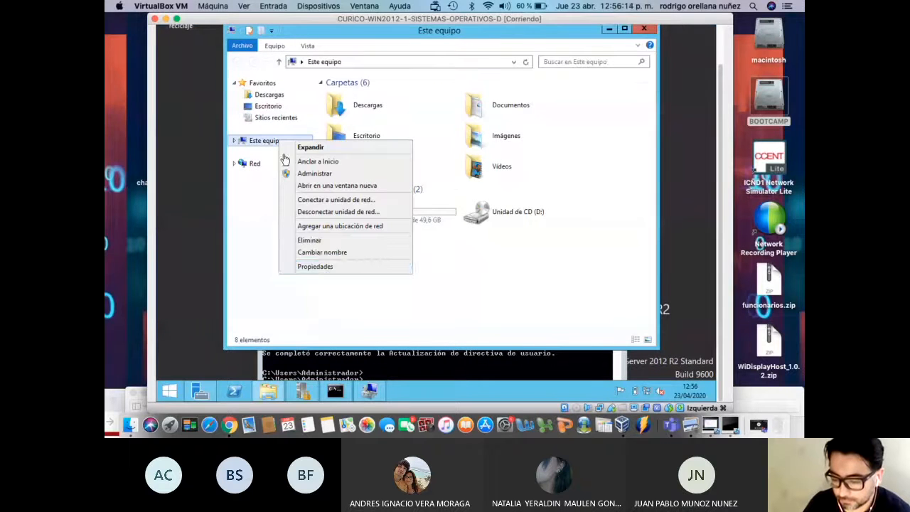
click(330, 268)
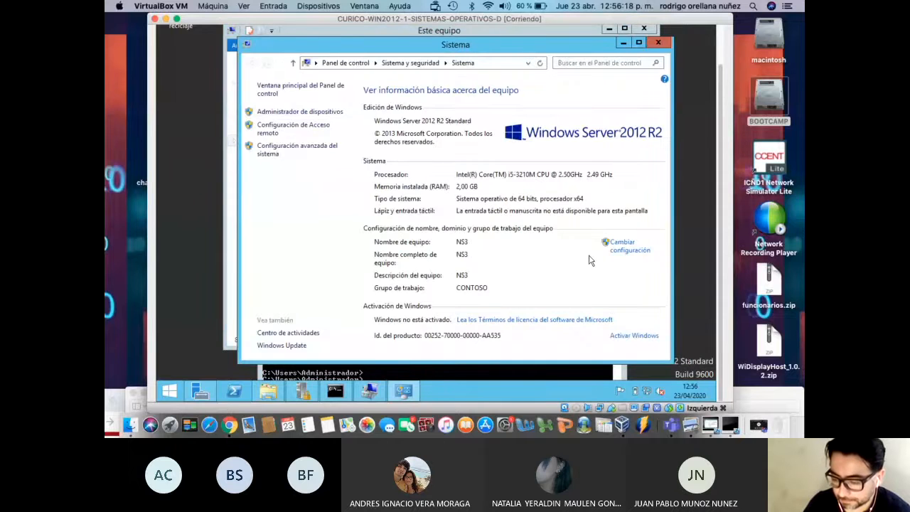
click(286, 154)
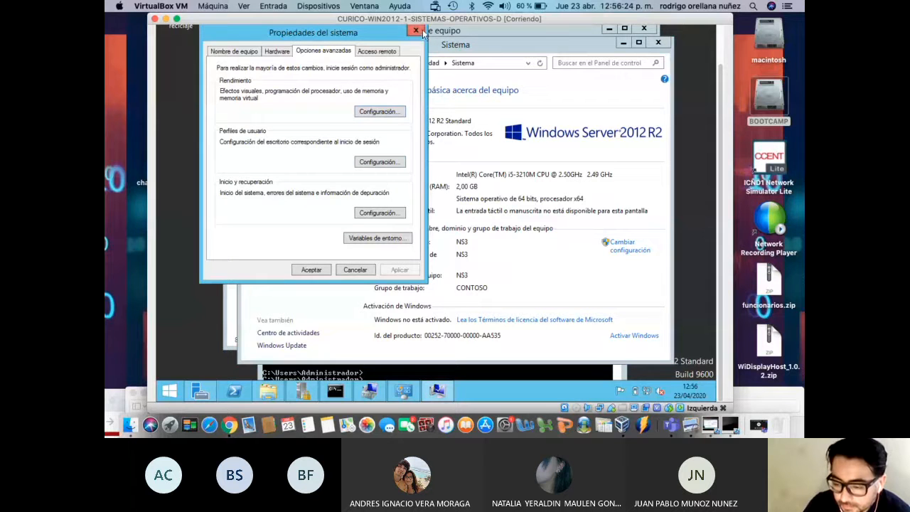
click(416, 31)
click(319, 147)
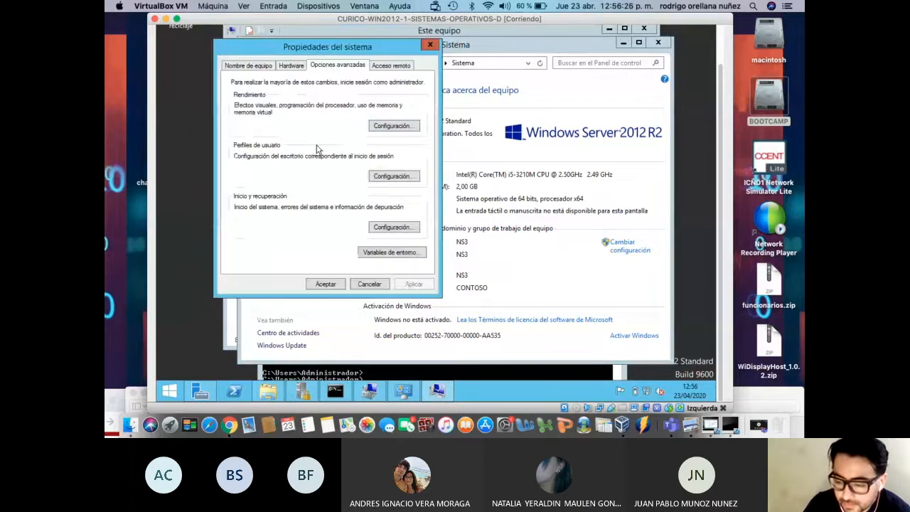
On Acceso remoto, allow remote connections, accept the firewall notice, review users, and apply the change
click(391, 66)
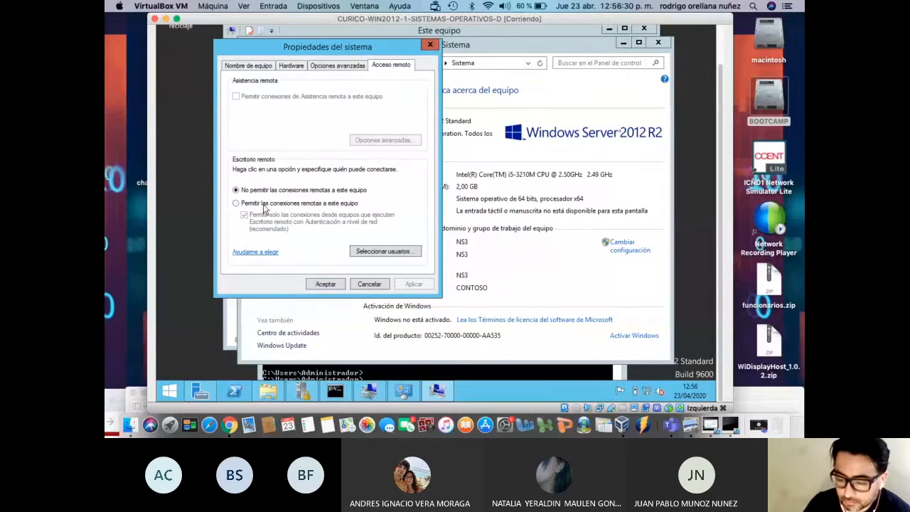
click(236, 203)
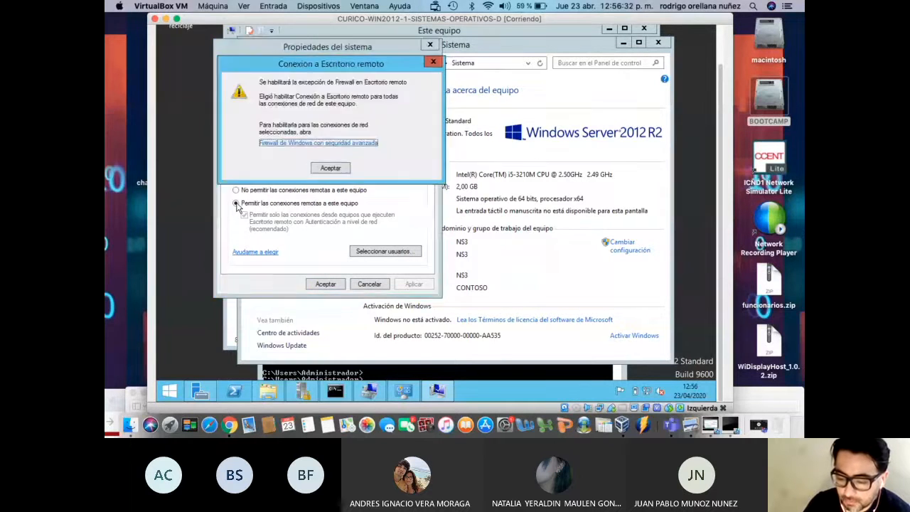
click(328, 169)
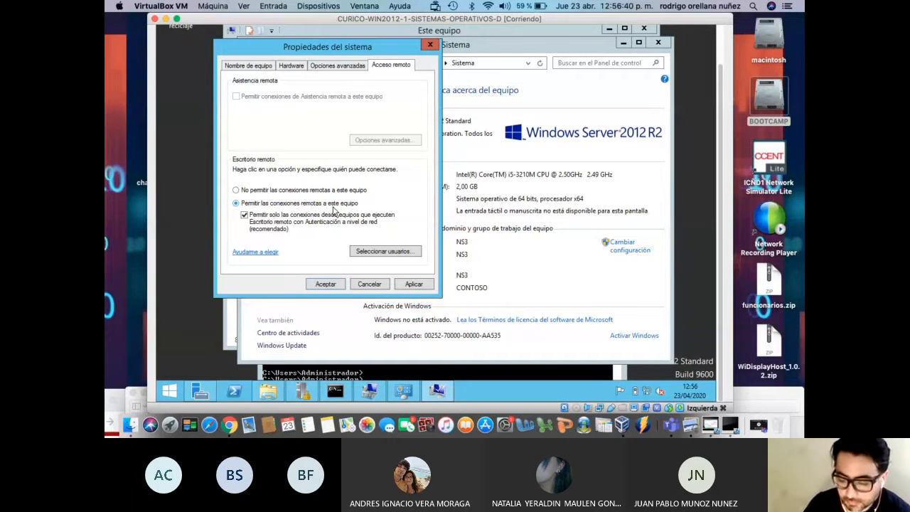
click(365, 252)
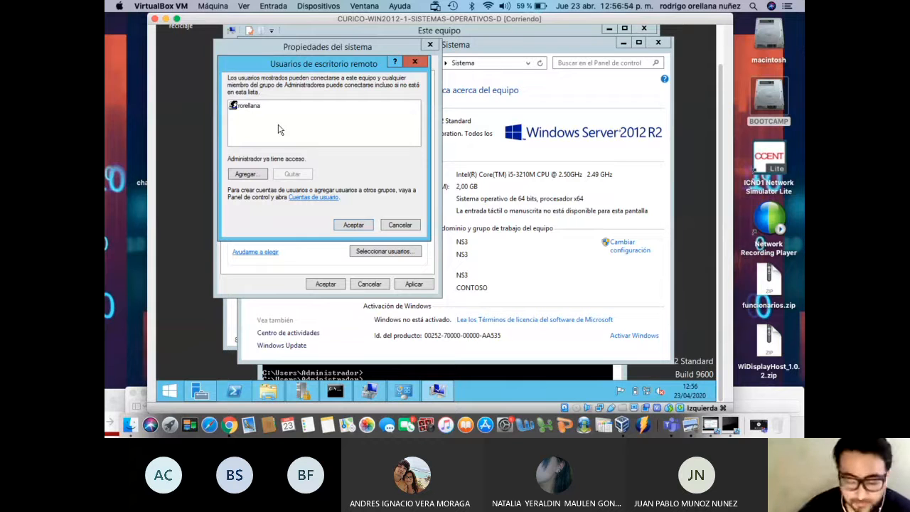
click(345, 226)
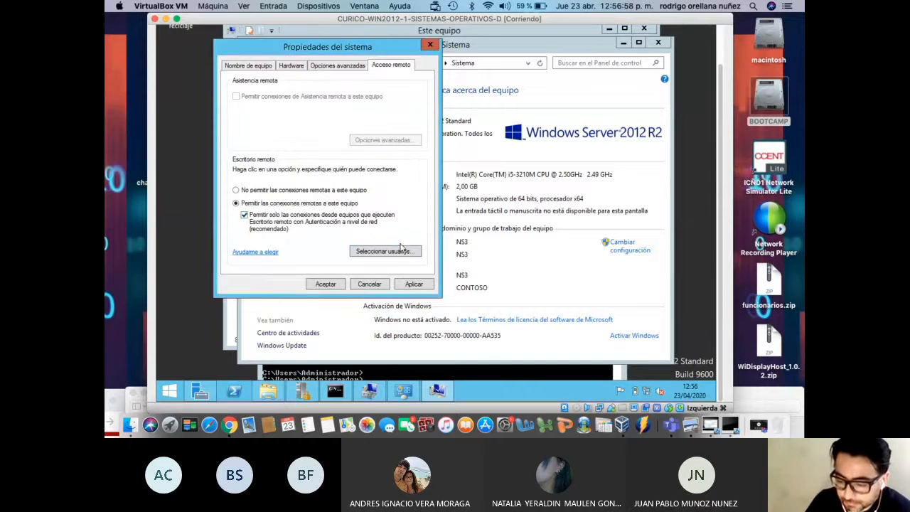
click(415, 284)
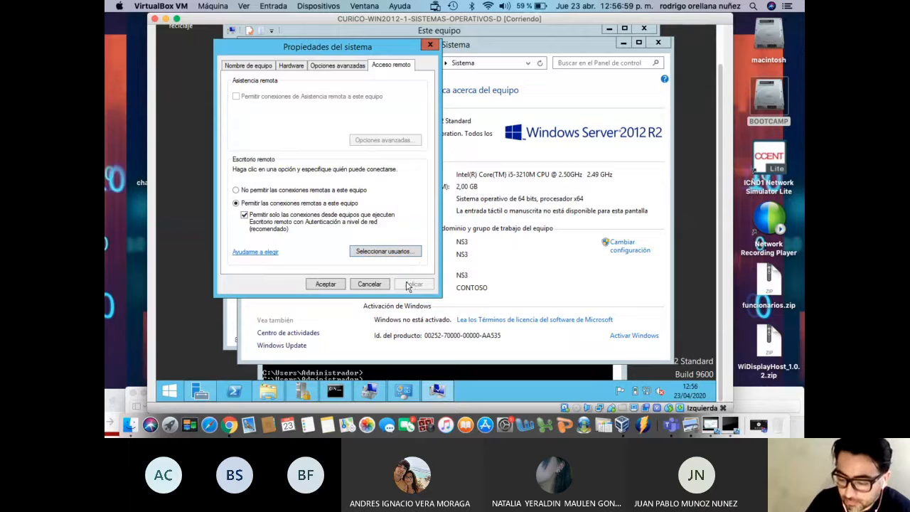
click(329, 285)
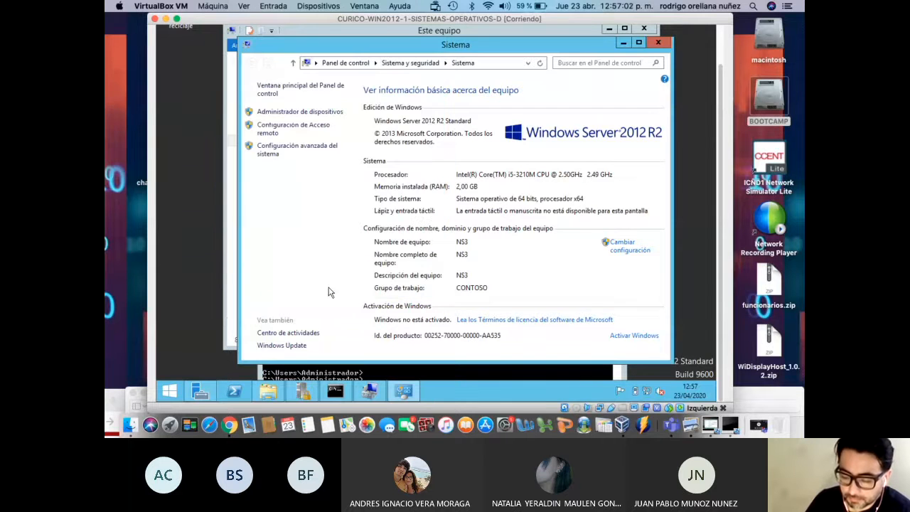
click(658, 42)
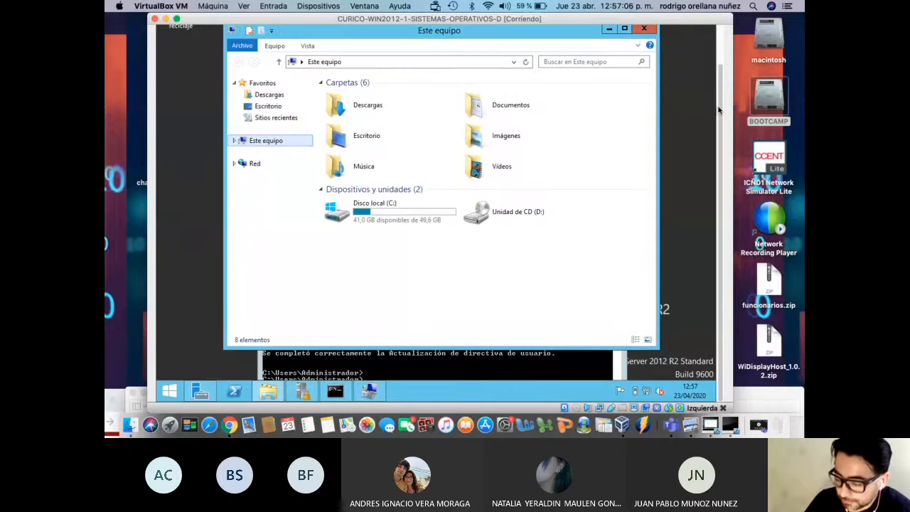
Close the Este equipo window and run ipconfig in the server's command prompt
scroll(721, 110, up, 3)
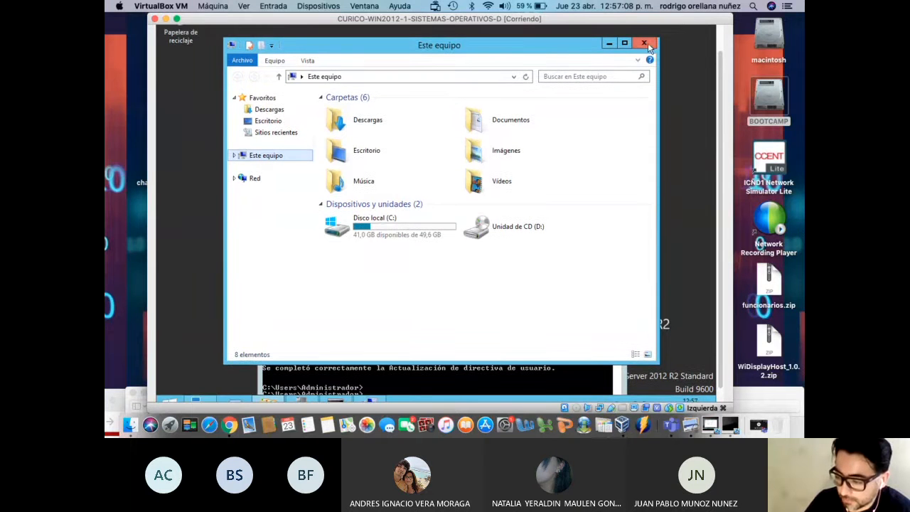
click(653, 44)
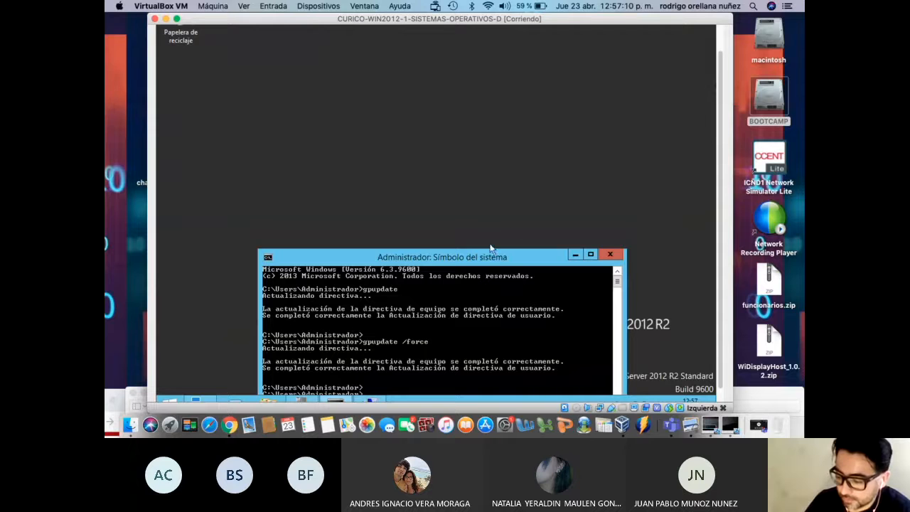
drag(484, 259, 487, 129)
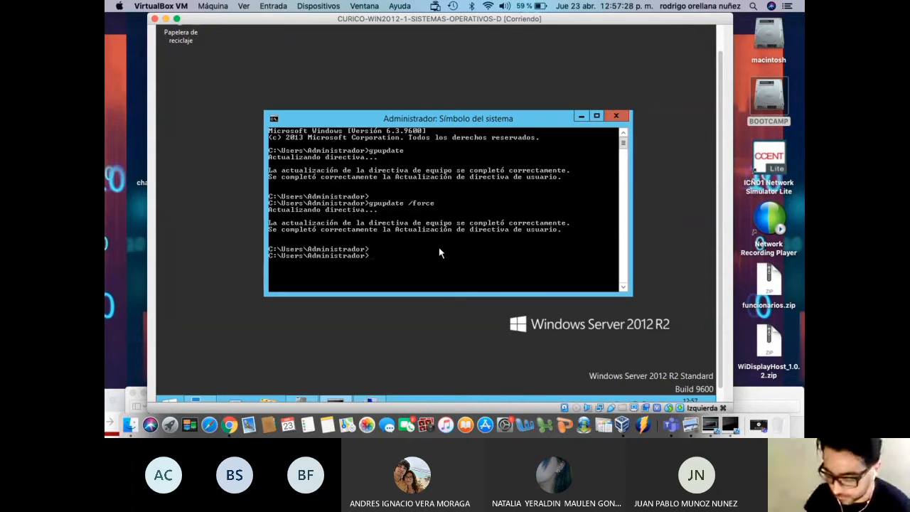
text(nfig)
key(Return)
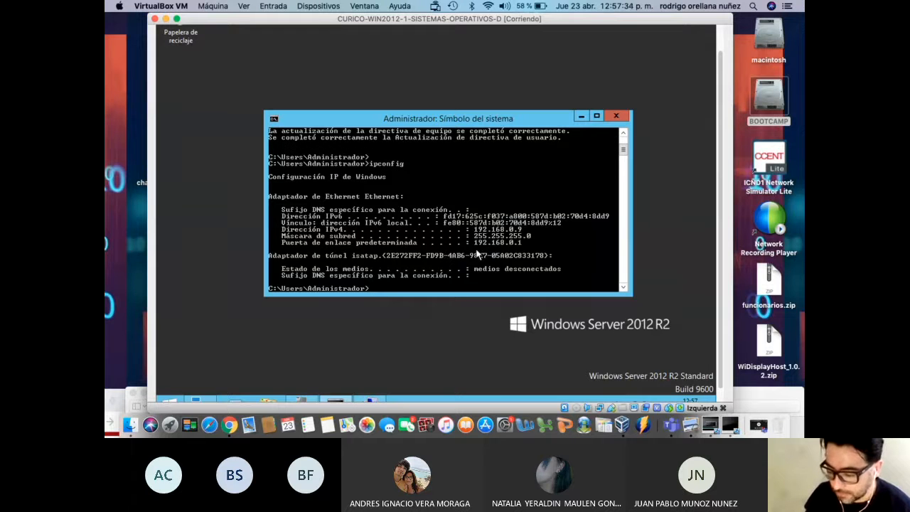
Run ipconfig /all, then ipconfig again to show IPv4 192.168.0.9 and gateway 192.168.0.1
key(Up)
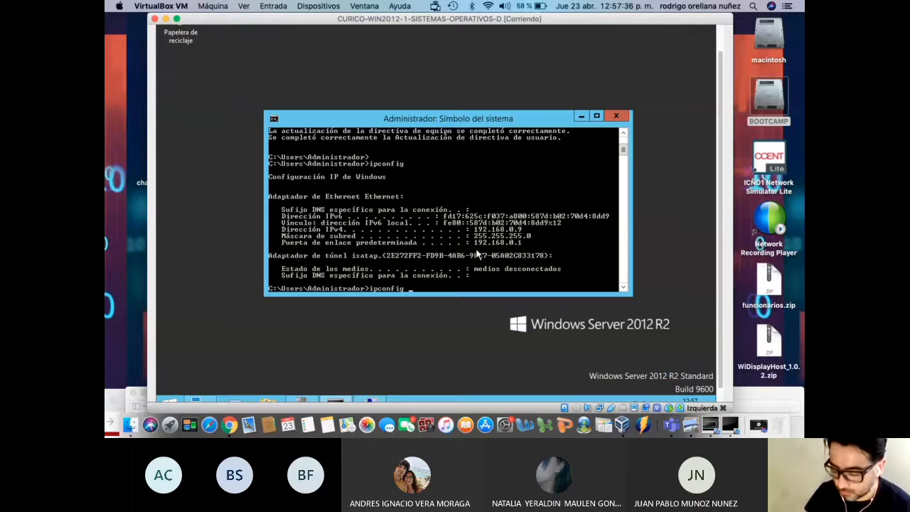
key(Return)
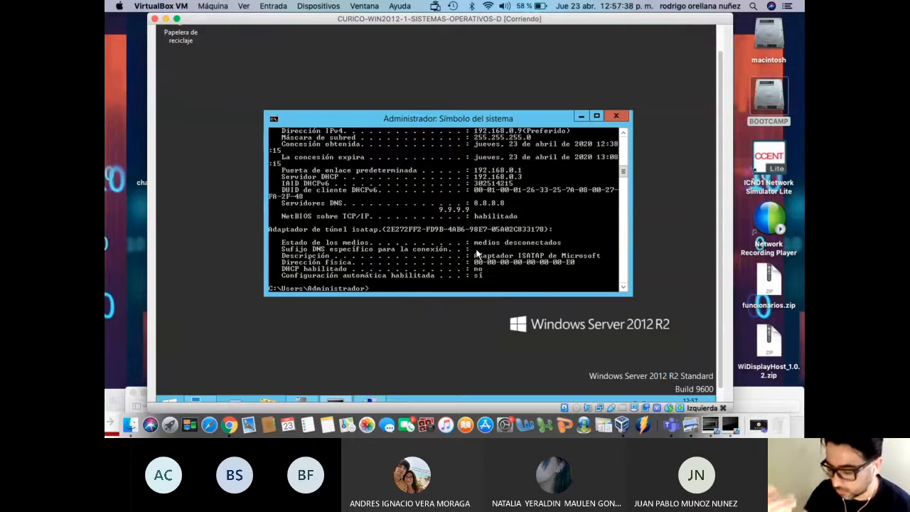
scroll(508, 217, down, 3)
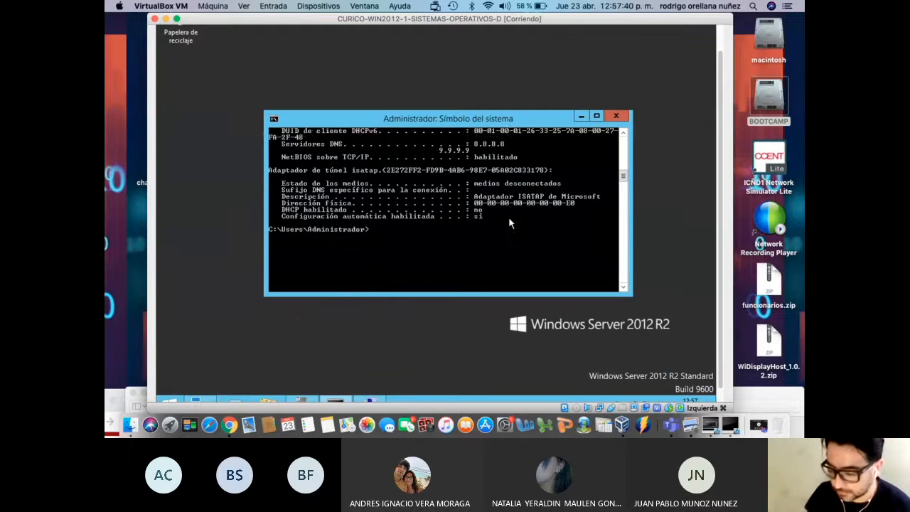
scroll(508, 217, up, 4)
scroll(508, 223, down, 4)
key(Up)
key(BackSpace)
key(BackSpace)
key(BackSpace)
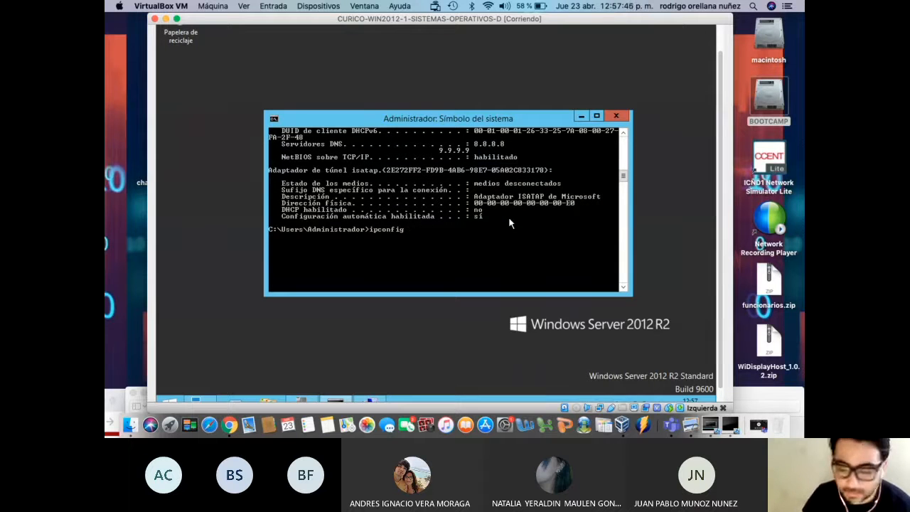
key(Return)
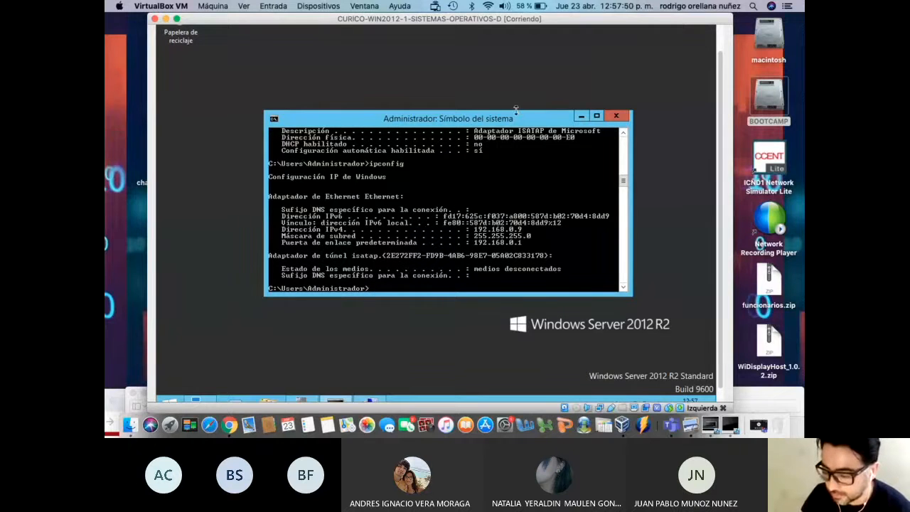
drag(515, 110, 515, 66)
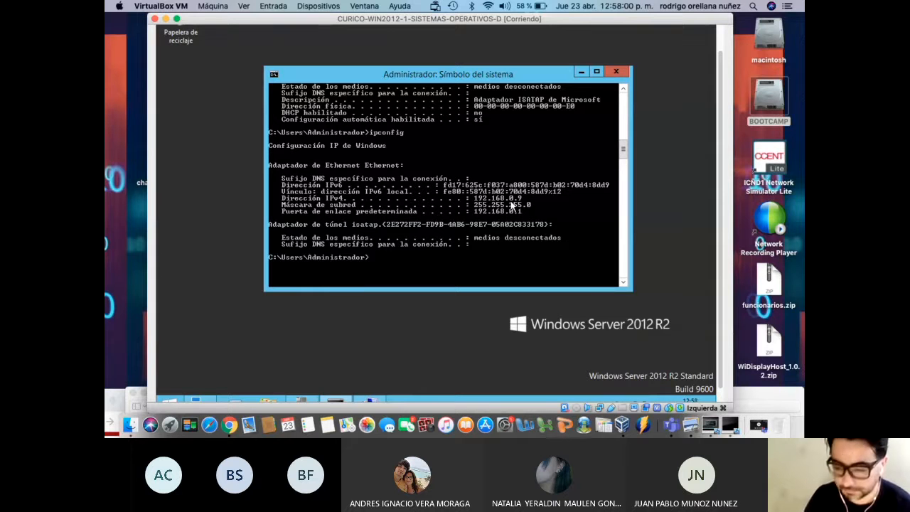
drag(387, 32, 420, 32)
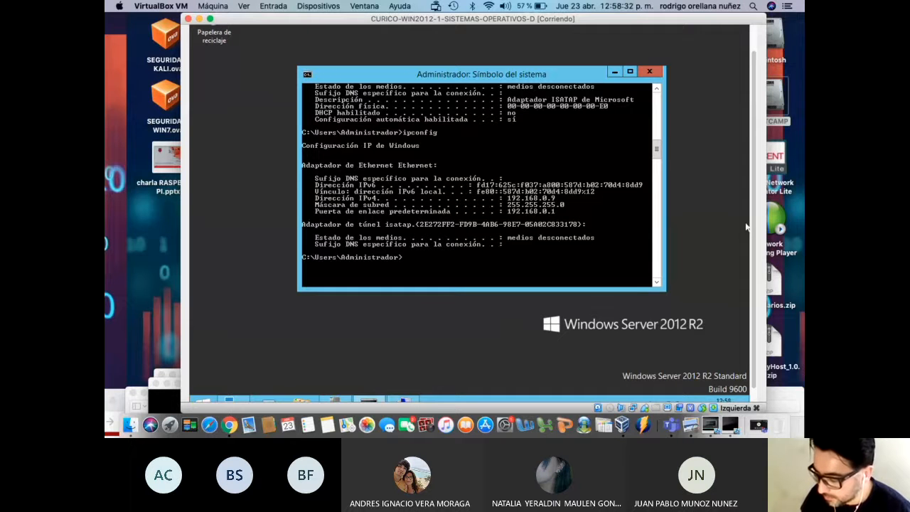
Start the CURICO-WIN7 and CURICO-WIN10 machines from VirtualBox Manager
drag(754, 233, 757, 248)
click(624, 426)
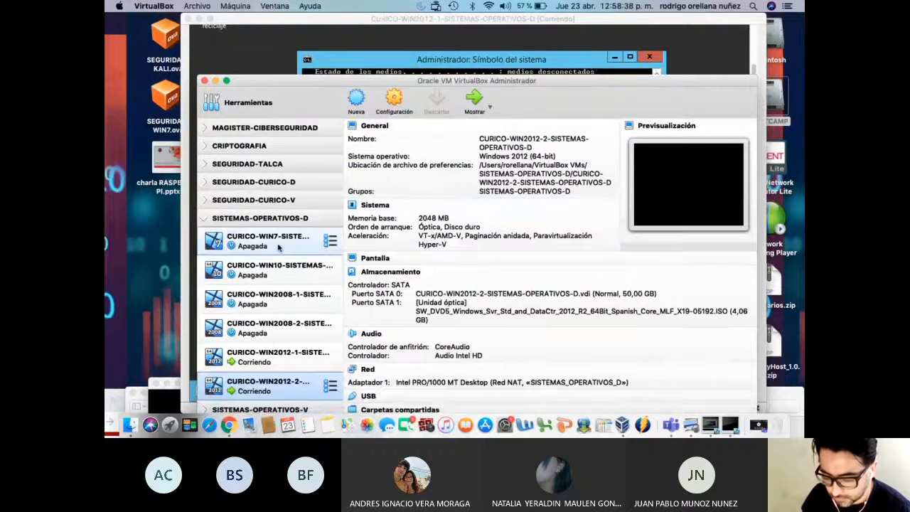
click(282, 246)
click(279, 263)
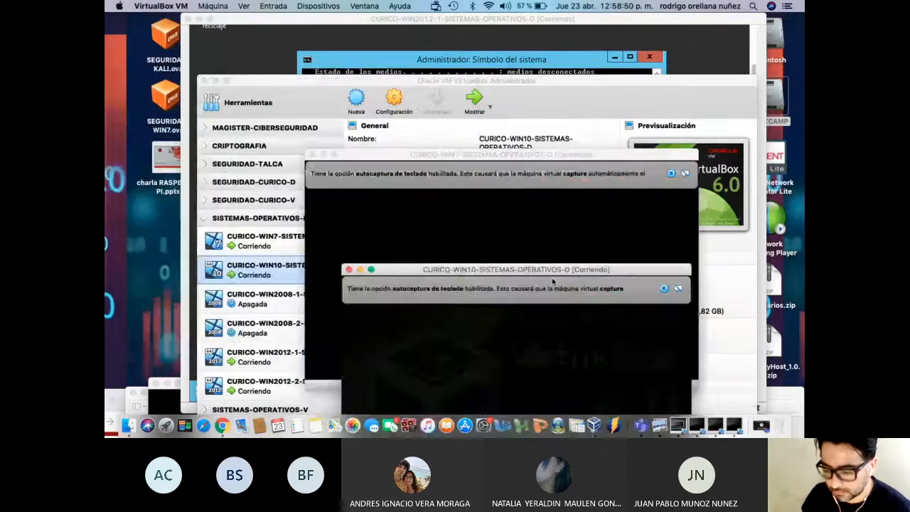
click(431, 20)
drag(431, 20, 517, 25)
click(241, 80)
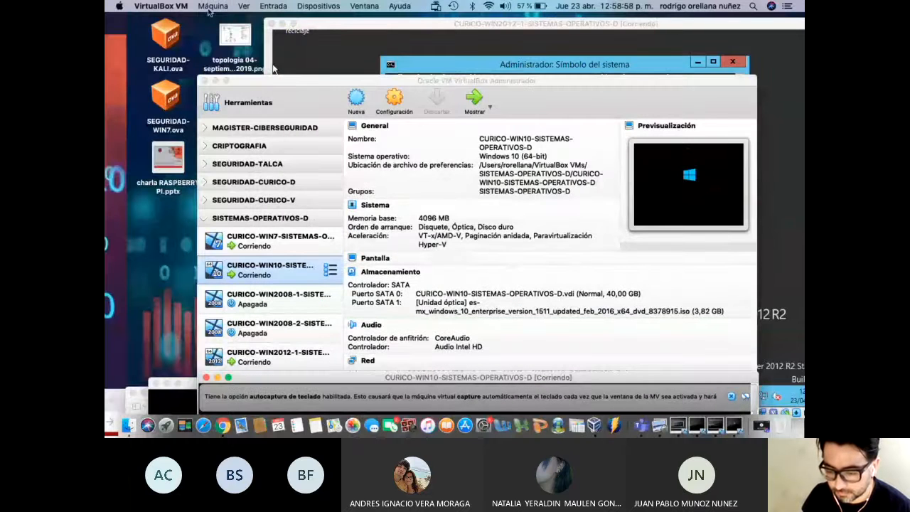
Open the Windows 7 machine's actions and boot Windows normally past the recovery menu
click(212, 6)
mouse_move(178, 7)
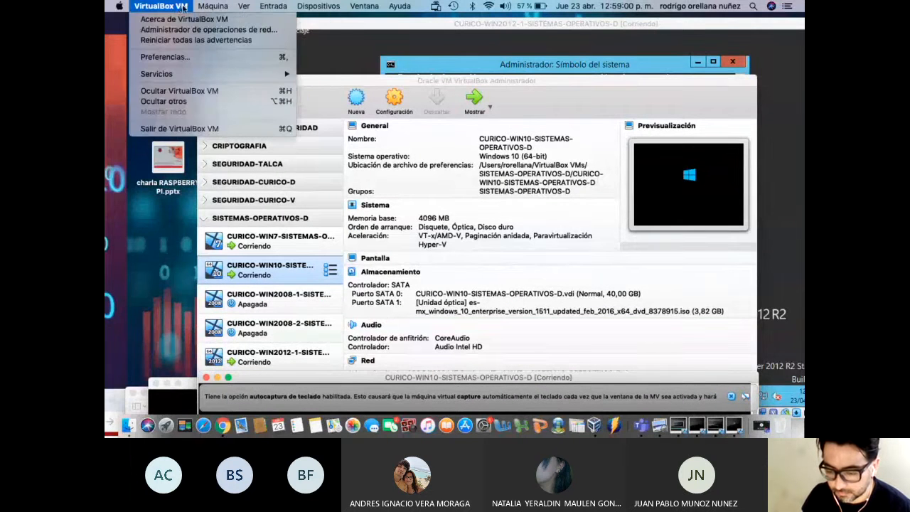
click(297, 242)
right_click(297, 242)
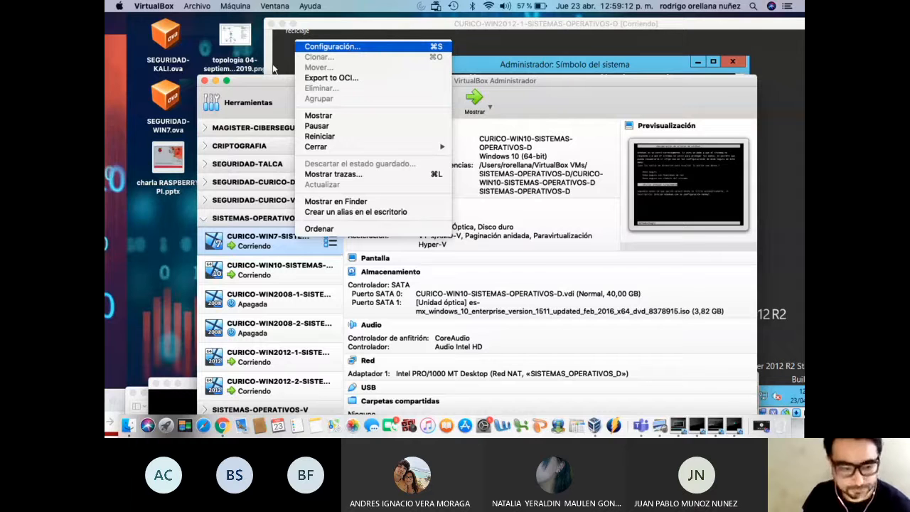
drag(909, 21, 504, 21)
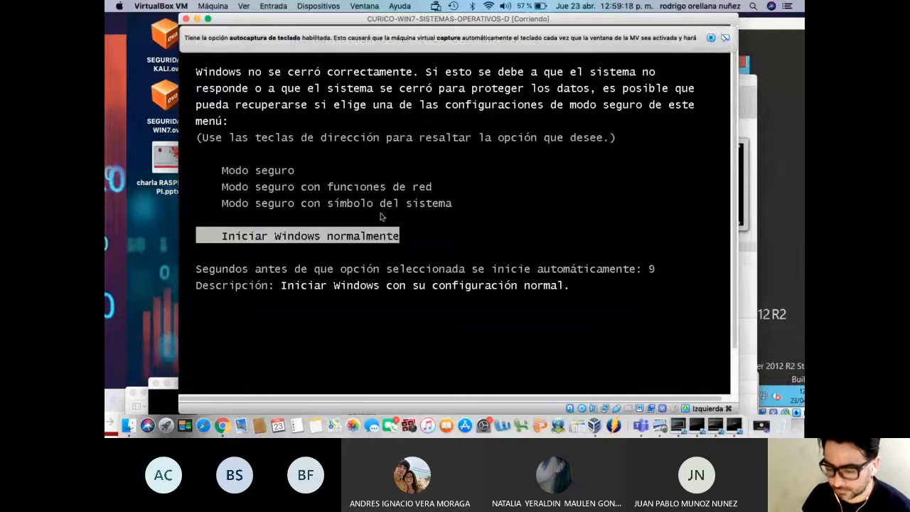
key(Return)
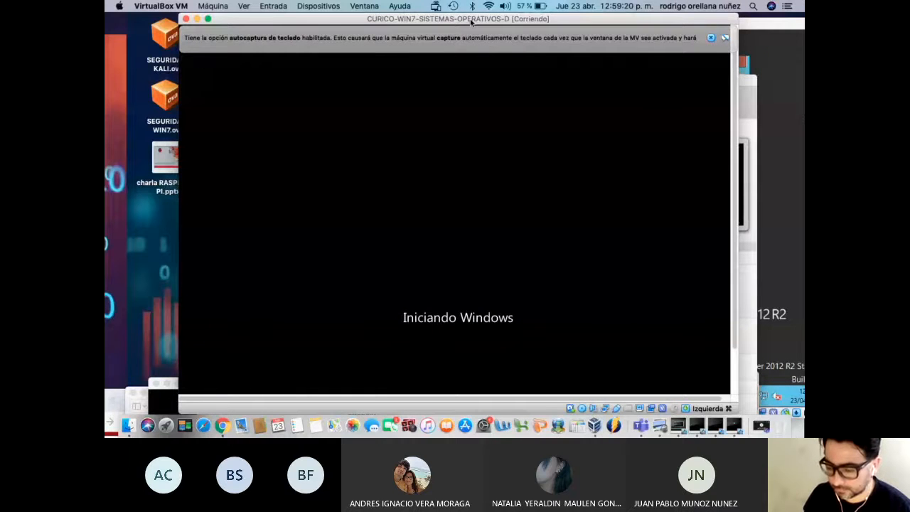
drag(470, 23, 400, 327)
Cancel the Windows 7 Red settings without changes and move the Manager window aside
click(474, 115)
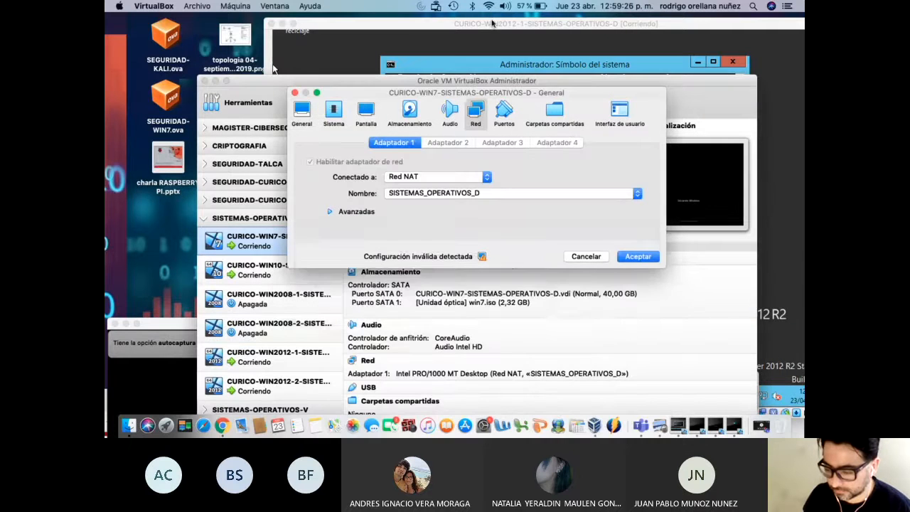
click(587, 255)
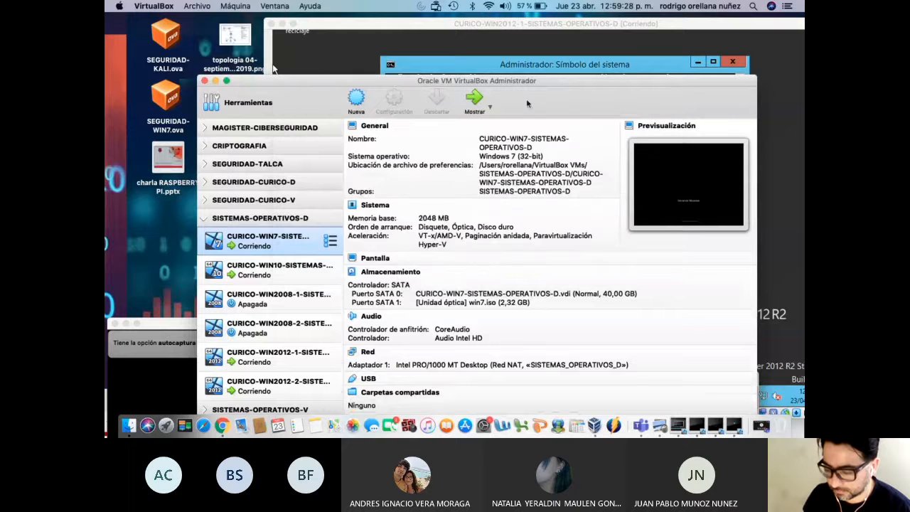
drag(502, 83, 510, 383)
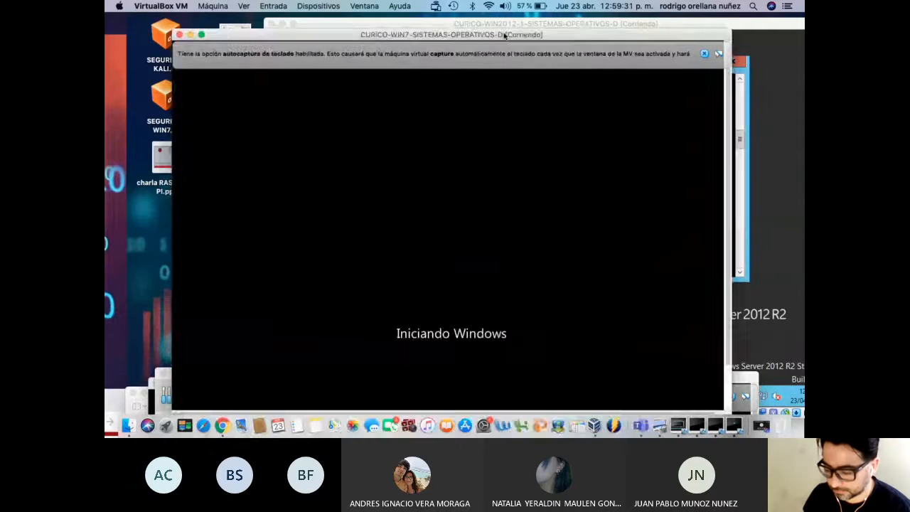
Rearrange the Windows 7 and Windows 10 windows and raise the Windows Server 2012 window
drag(440, 324, 388, 48)
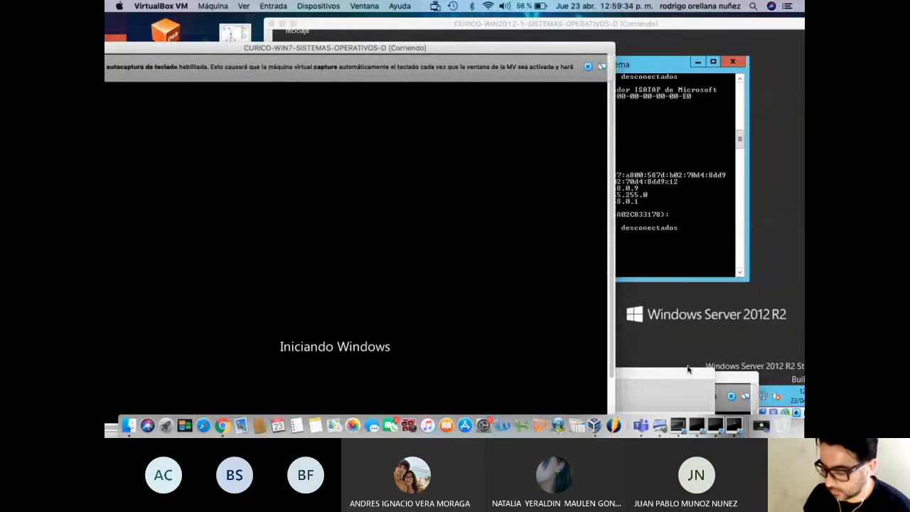
drag(736, 382, 688, 96)
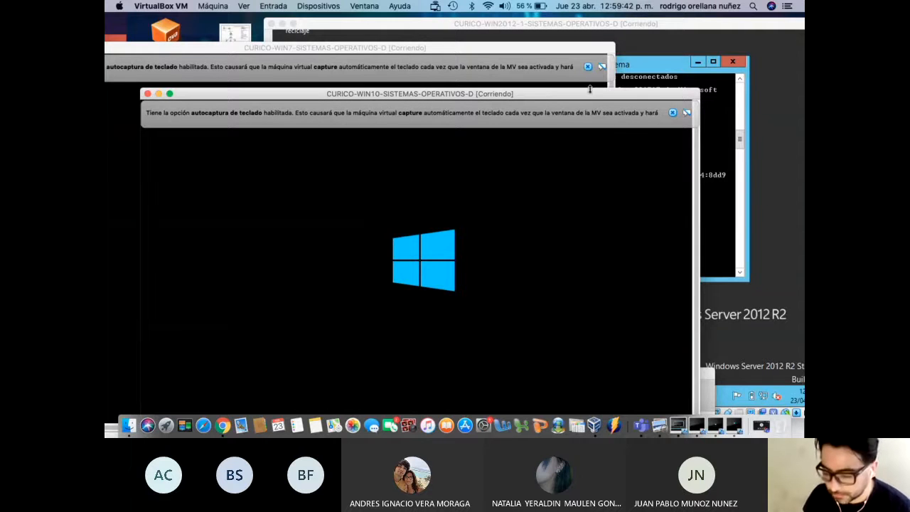
drag(517, 97, 657, 206)
drag(431, 53, 421, 342)
click(519, 27)
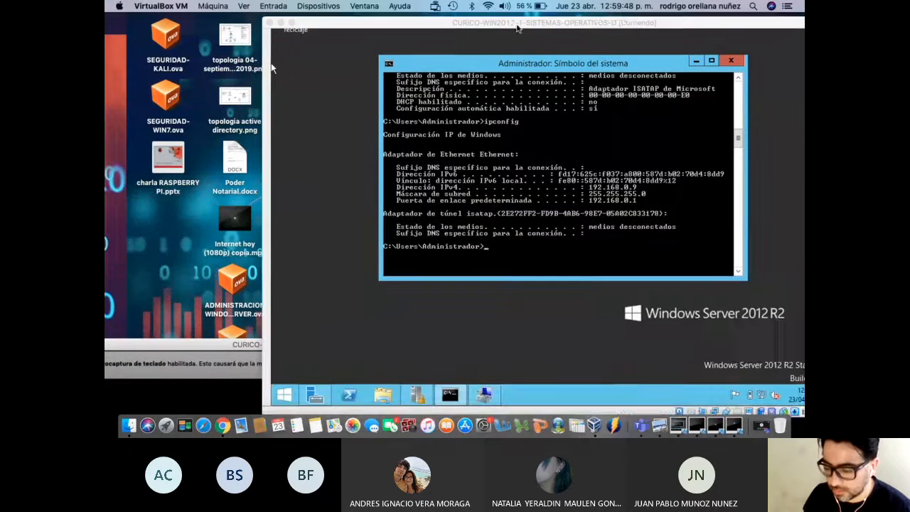
drag(520, 27, 461, 27)
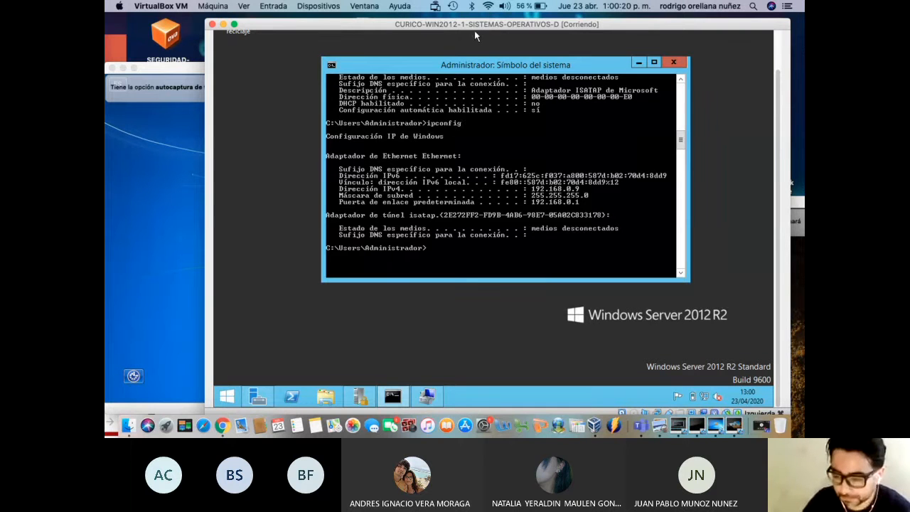
Log in to the Windows 7 guest with the account password and dismiss the startup prompts
drag(473, 29, 559, 30)
drag(255, 68, 307, 51)
text(alumno)
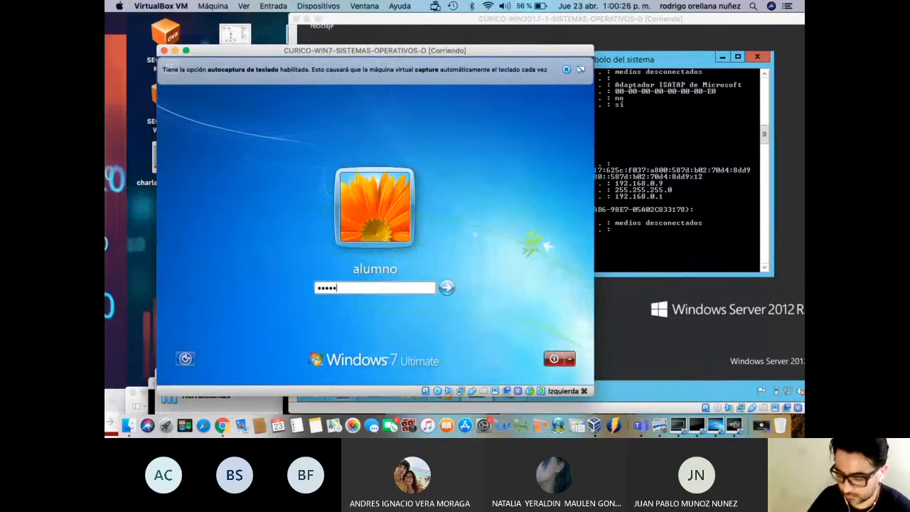
key(Return)
key(Return)
text(•••••••••••••)
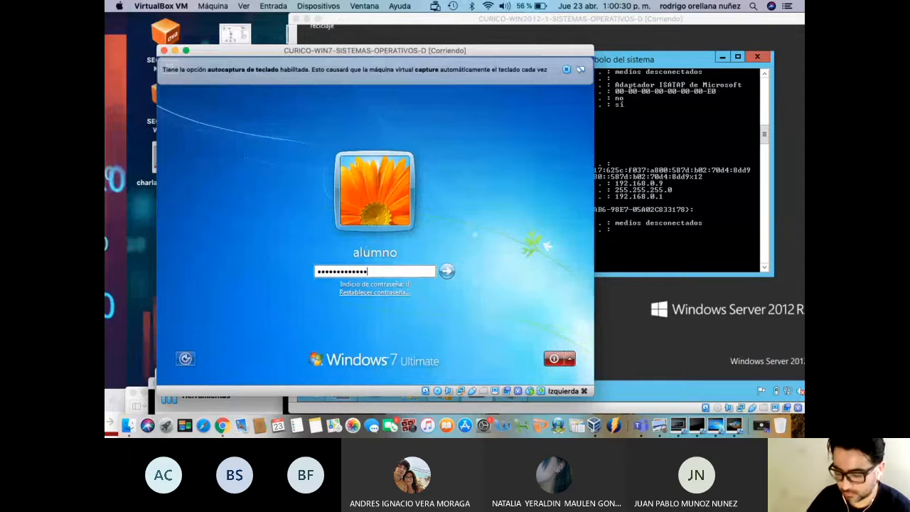
key(Return)
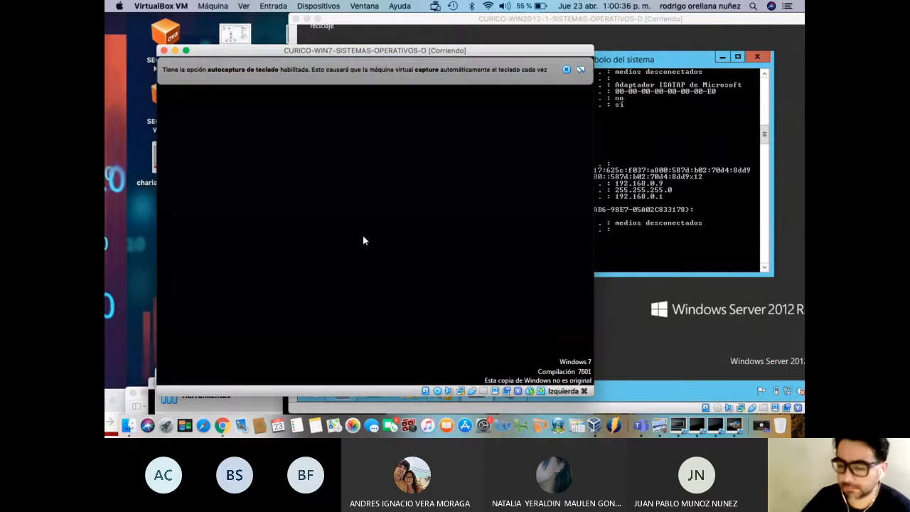
click(566, 71)
click(541, 78)
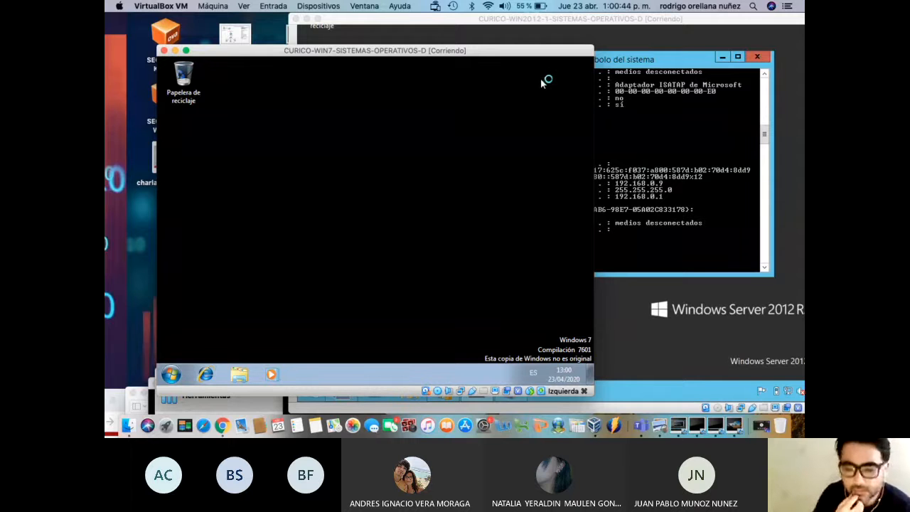
Open cmd in Windows 7 and ping 192.168.0.9, getting replies with no loss
click(669, 115)
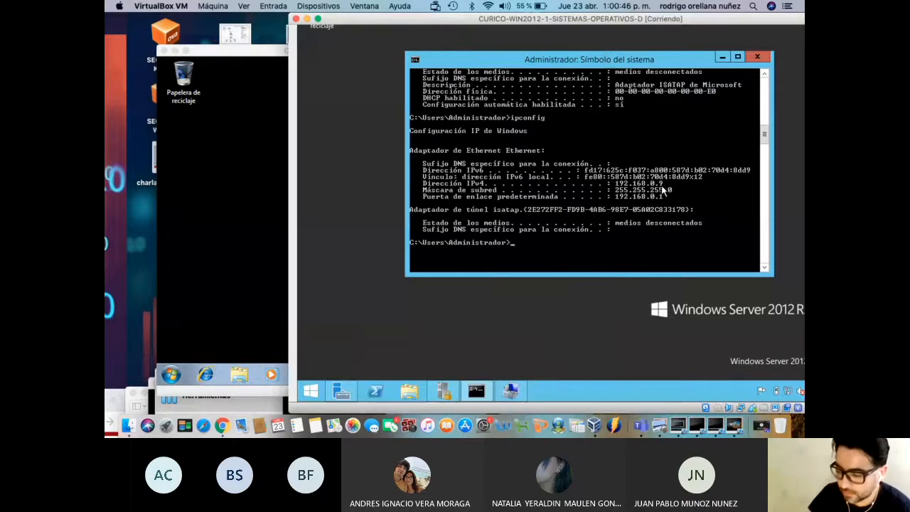
click(299, 53)
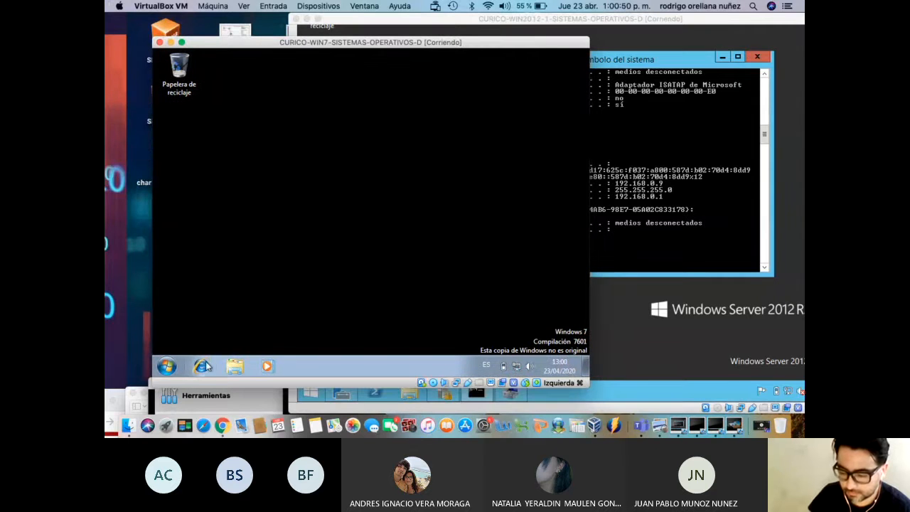
click(170, 363)
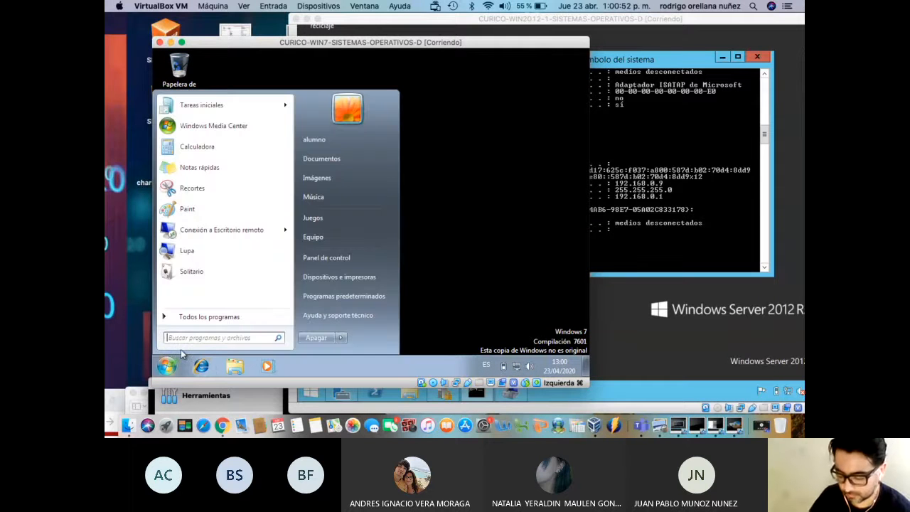
text(cmd)
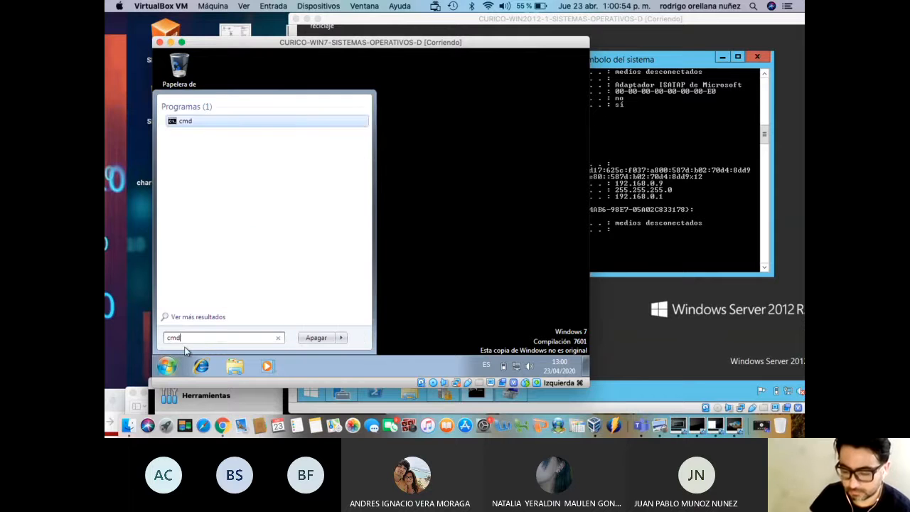
click(189, 121)
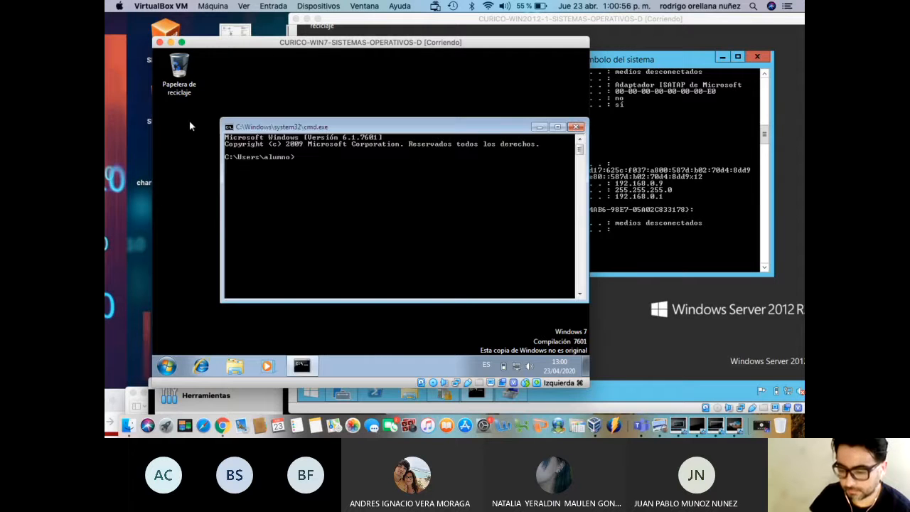
text(ping 192.168.1.9)
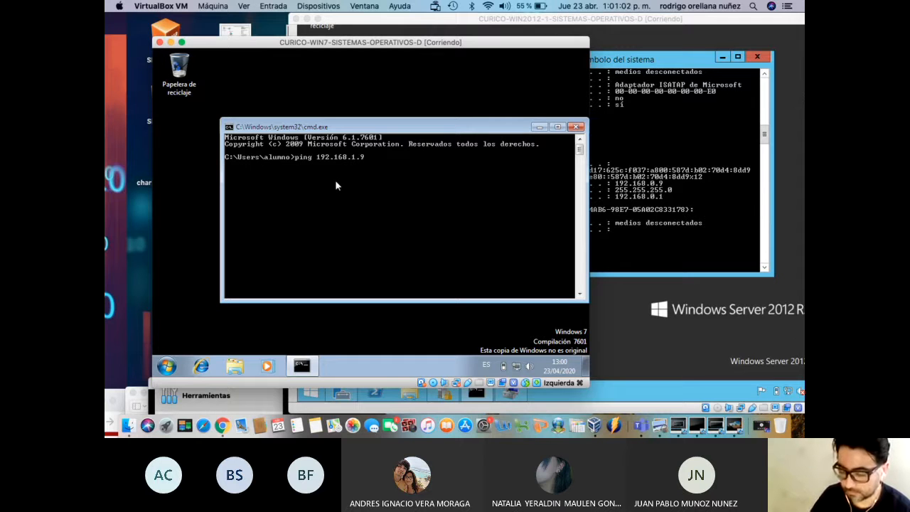
key(BackSpace)
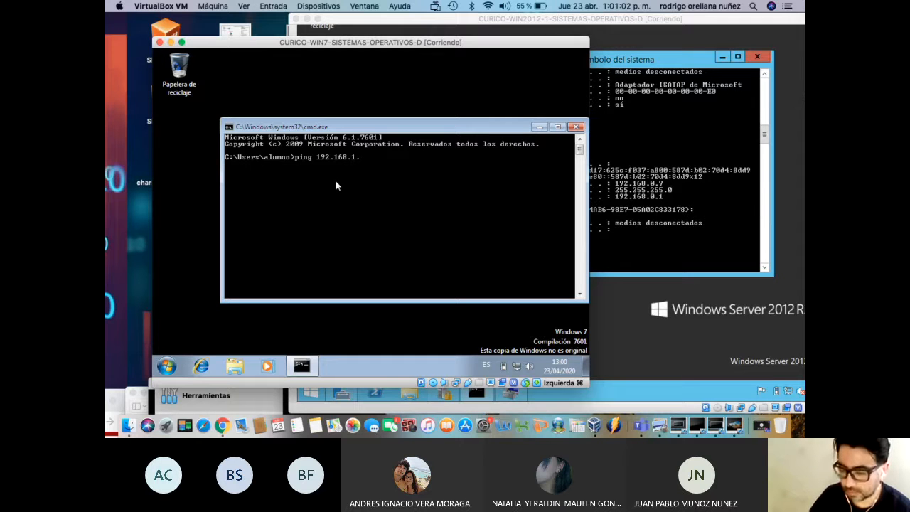
text(0.9)
key(Return)
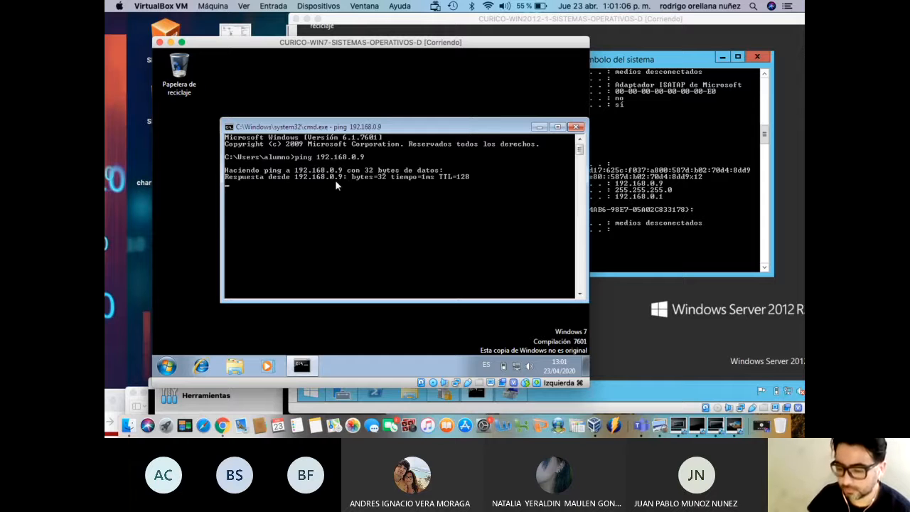
click(638, 193)
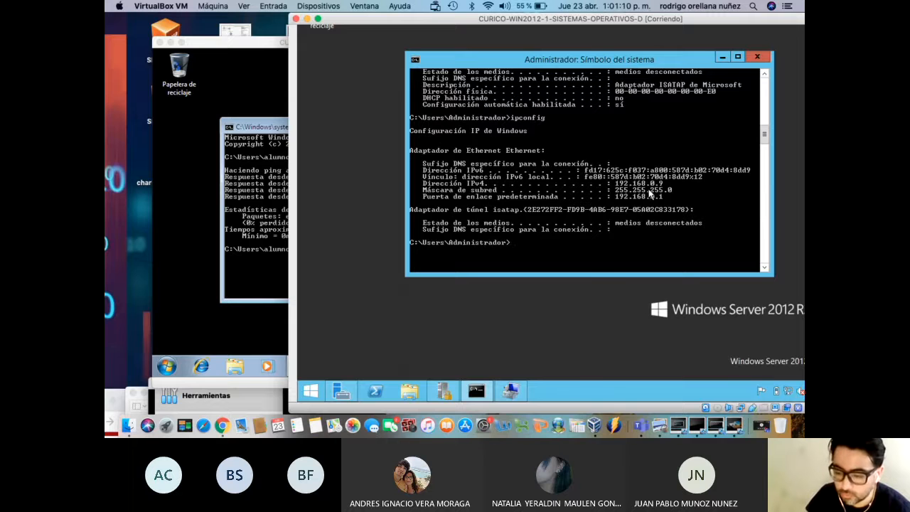
click(283, 177)
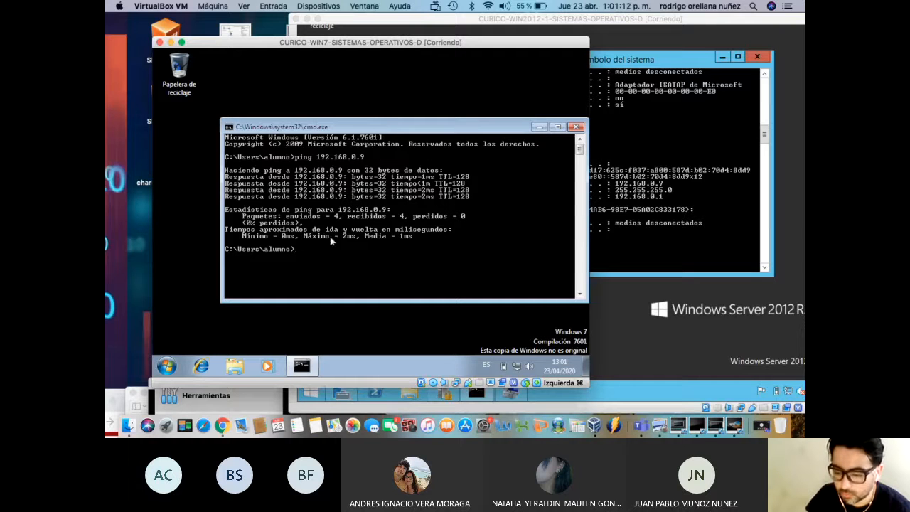
Open Conexión a Escritorio remoto, set Equipo to 192.168.0.9, and connect
click(166, 365)
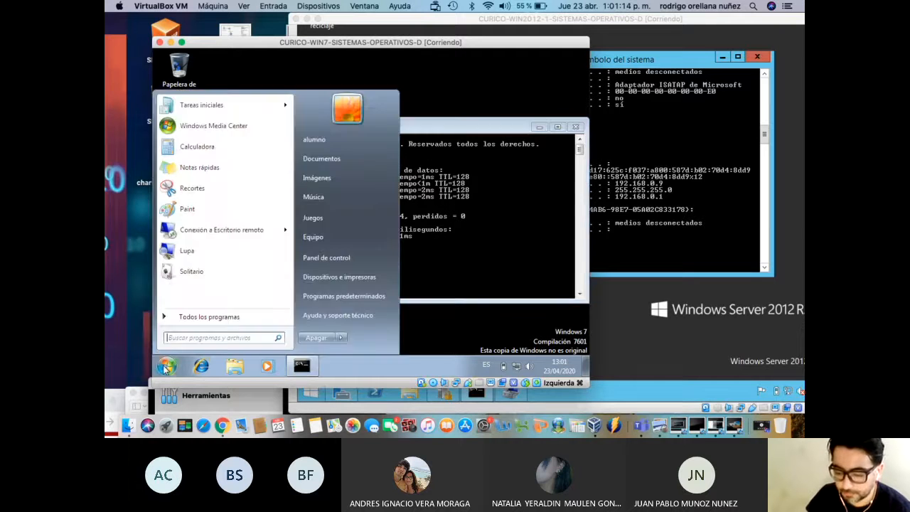
mouse_move(217, 232)
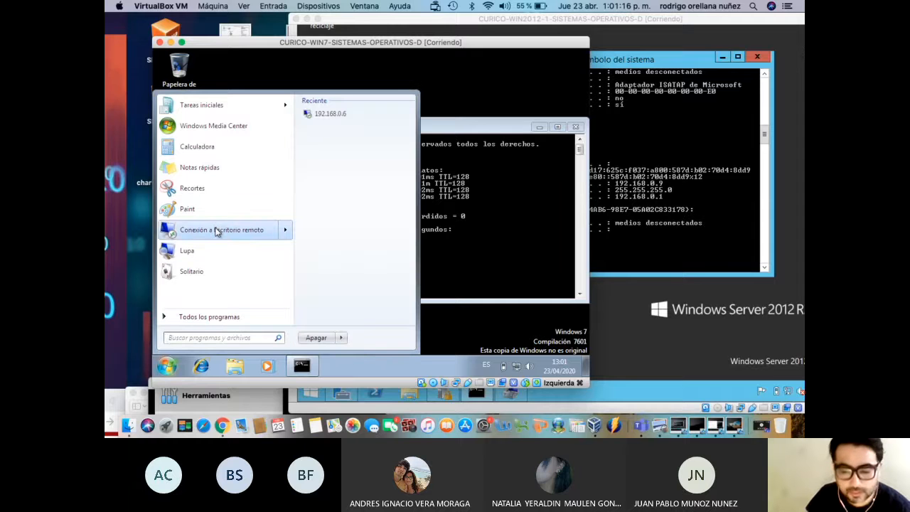
click(217, 232)
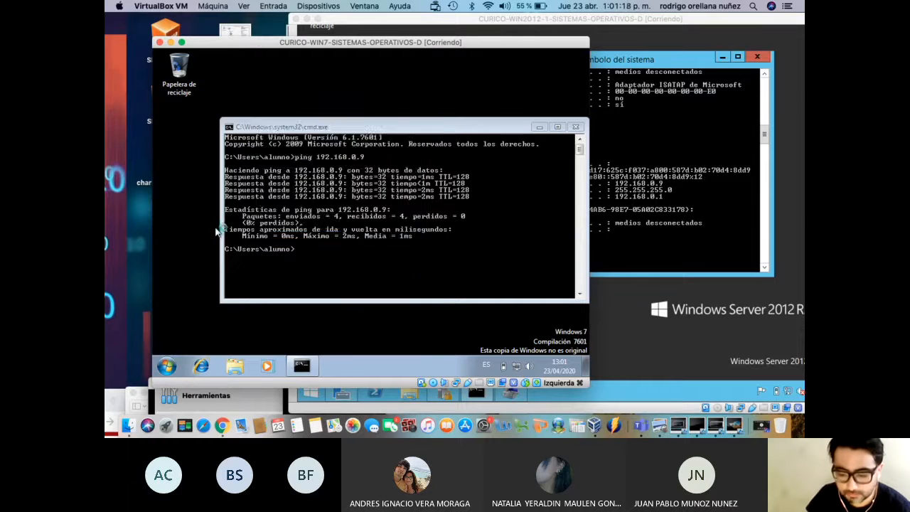
click(379, 163)
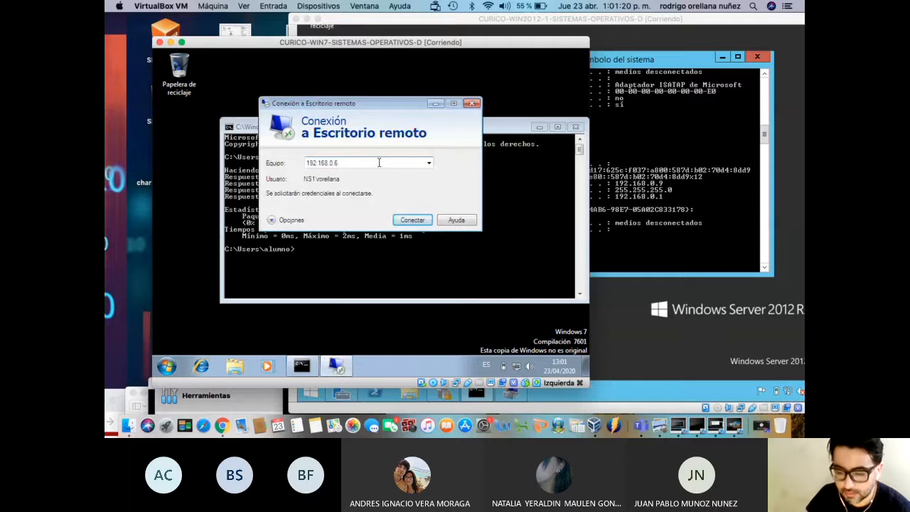
key(BackSpace)
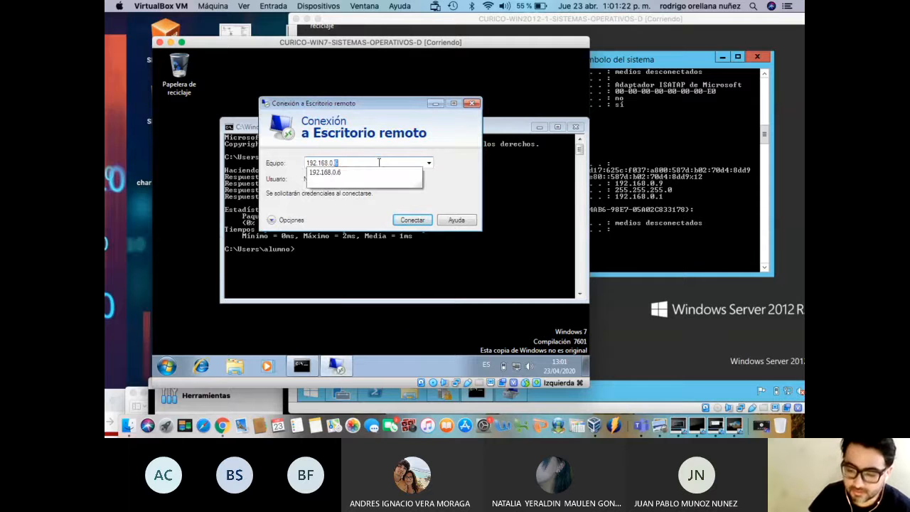
text(9)
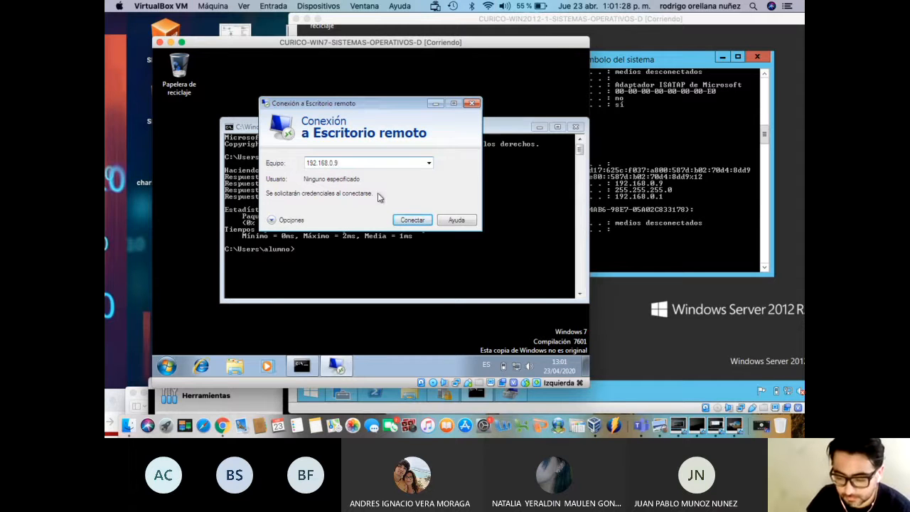
click(411, 220)
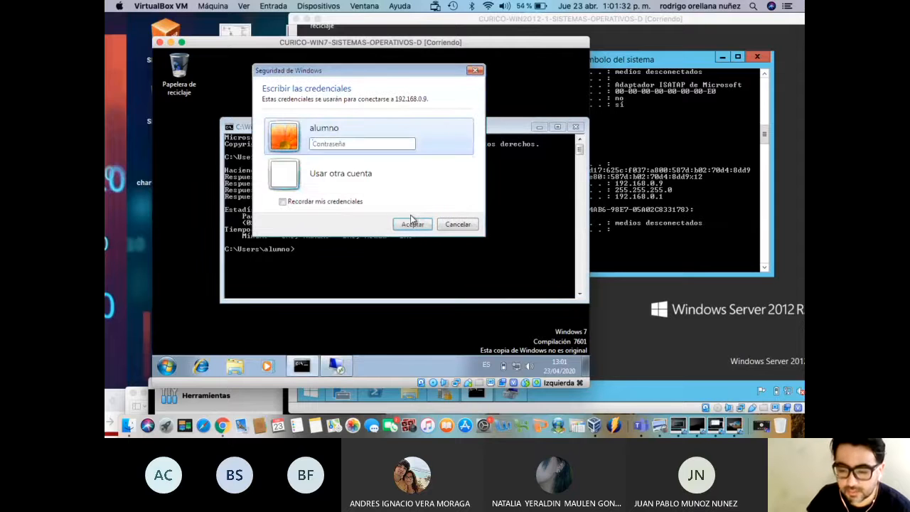
Choose Usar otra cuenta and enter the other account's username and password
click(356, 177)
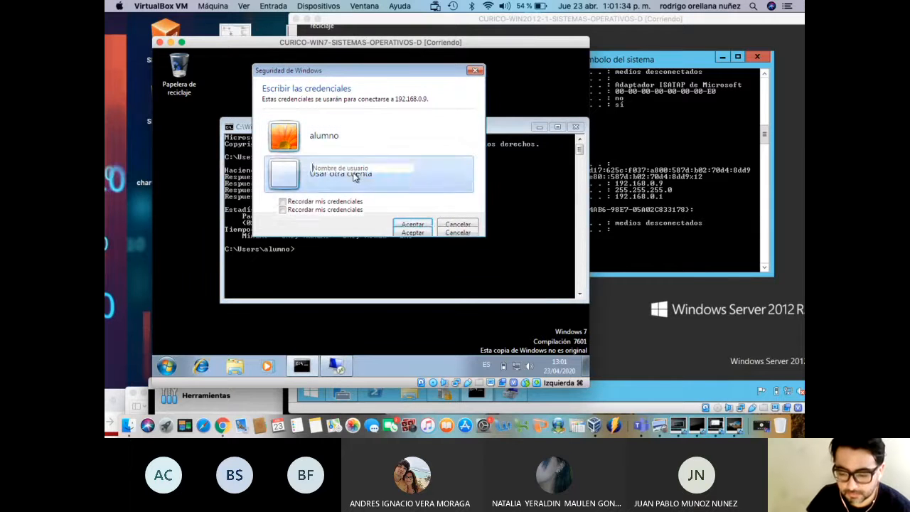
click(345, 170)
drag(620, 19, 698, 4)
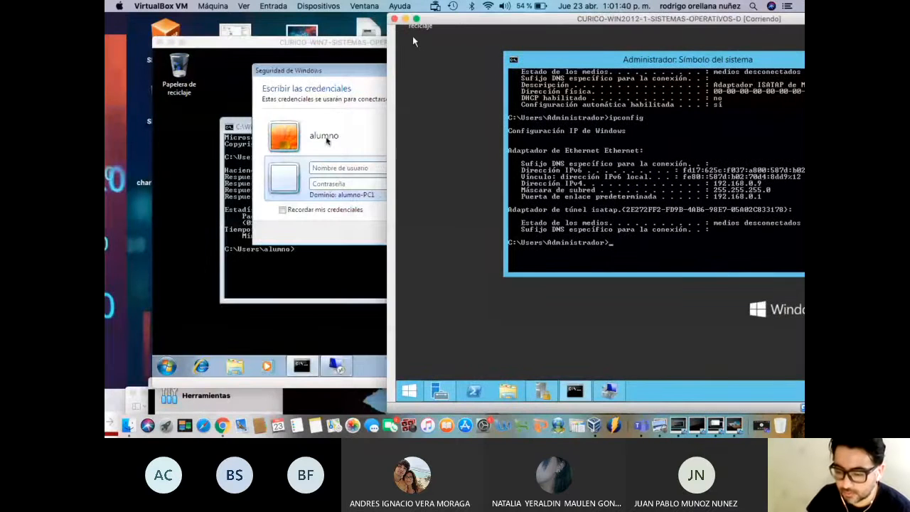
click(329, 168)
text(rorell)
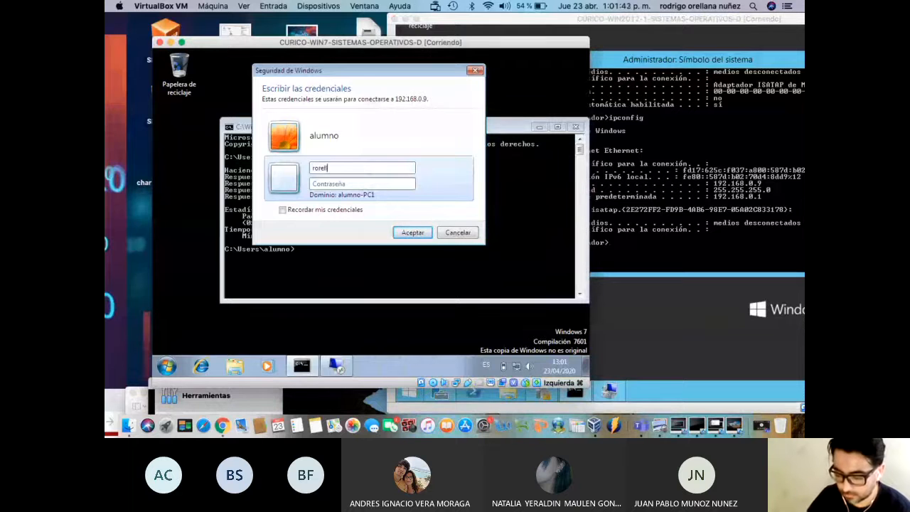
text(ana********)
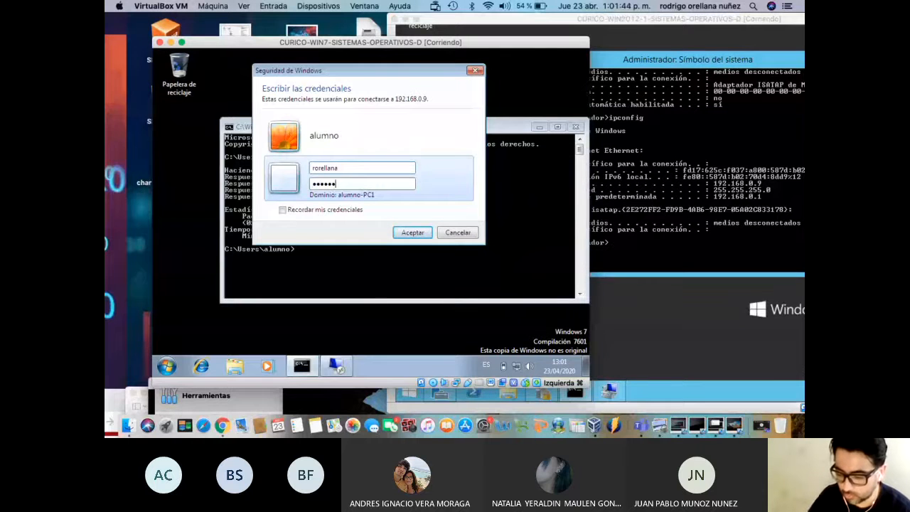
Submit the credentials and accept the NS3 certificate warning to open the remote session
click(415, 235)
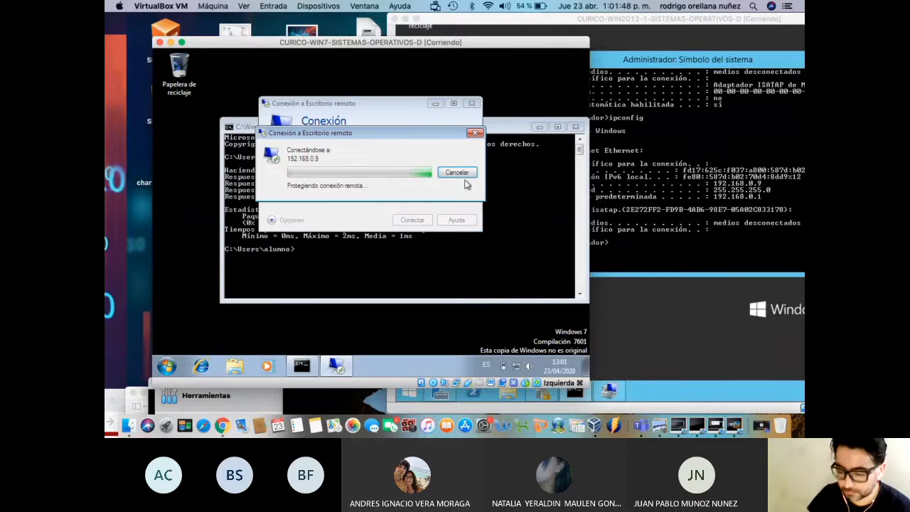
click(404, 34)
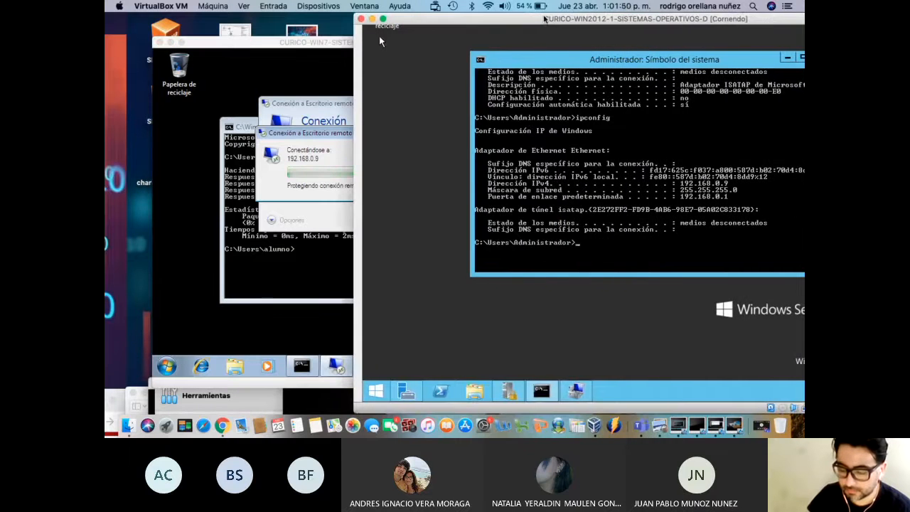
drag(312, 44, 291, 42)
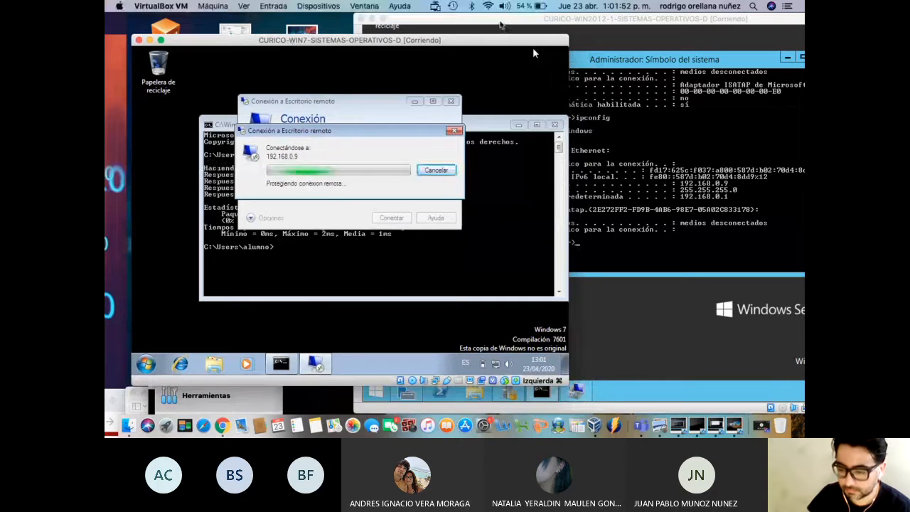
drag(508, 19, 491, 20)
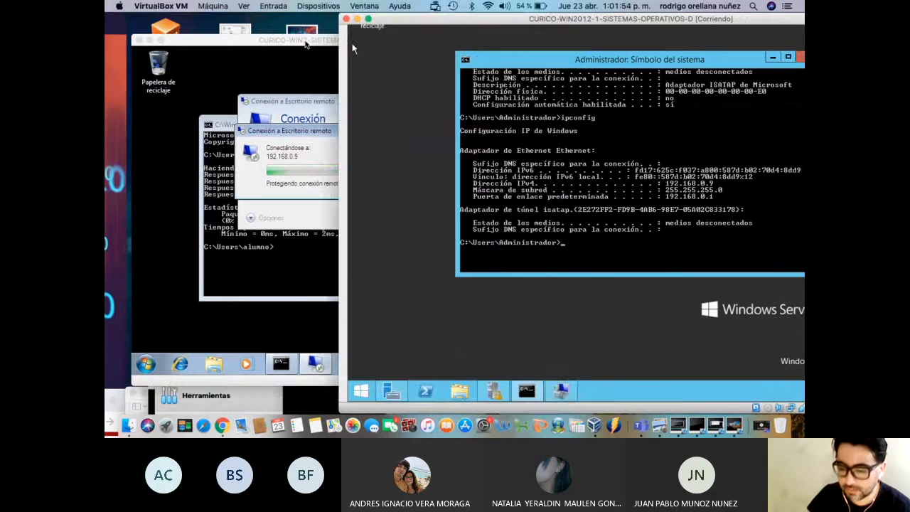
click(306, 41)
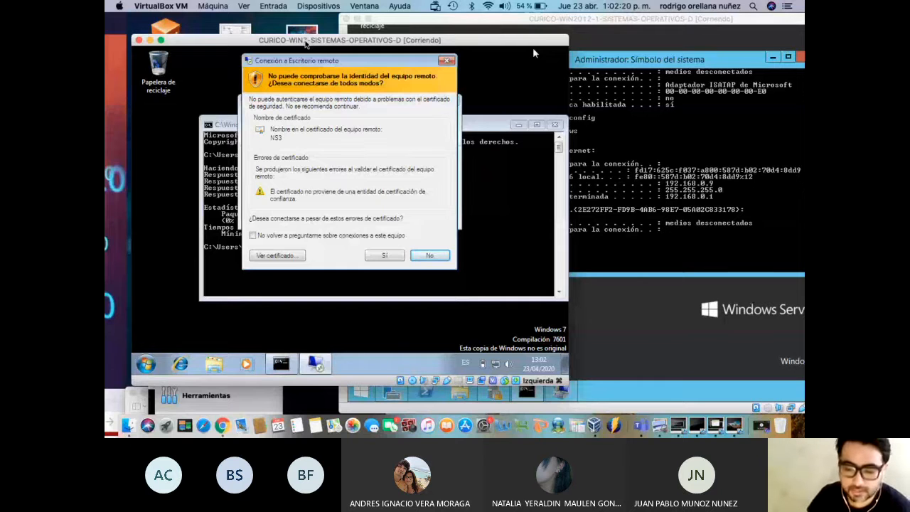
click(384, 258)
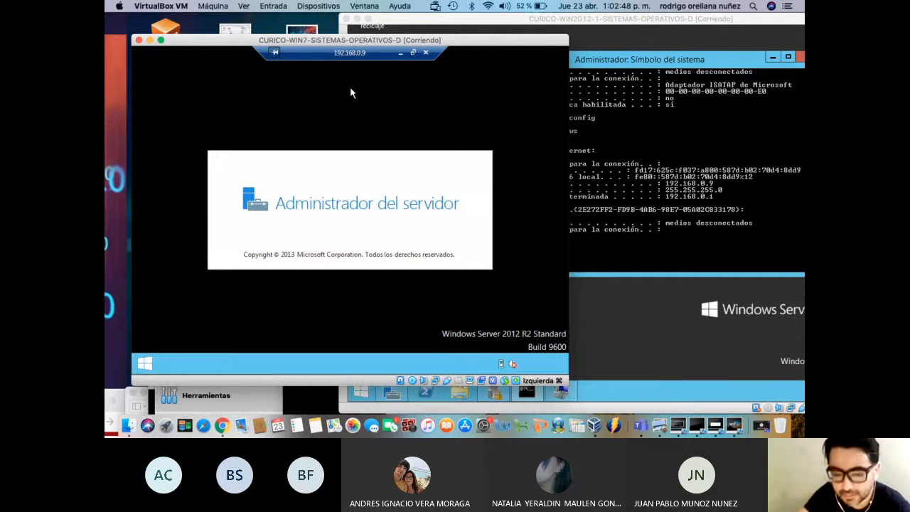
In the remote session, resize Server Manager and view the server's system properties via Este equipo
mouse_move(646, 20)
mouse_down()
mouse_move(625, 19)
mouse_move(660, 18)
mouse_up()
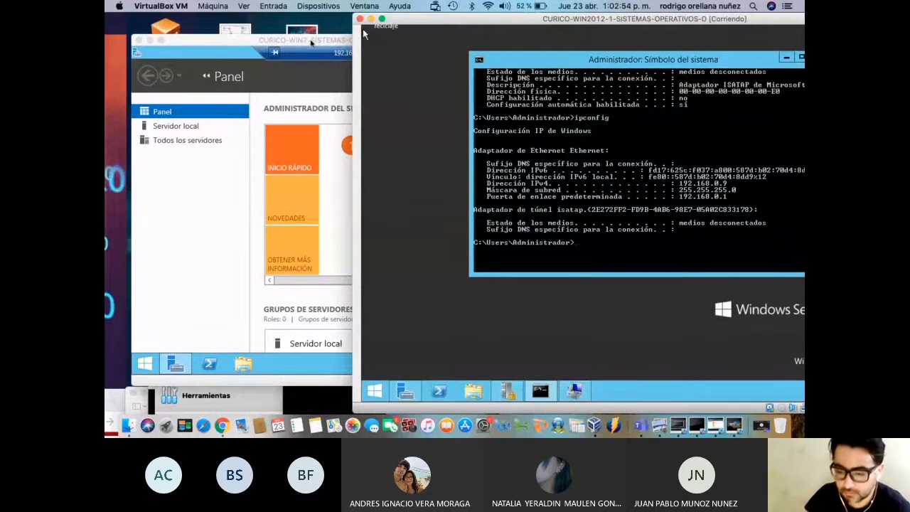
click(309, 41)
mouse_move(310, 42)
mouse_down()
mouse_move(275, 41)
mouse_move(302, 41)
mouse_up()
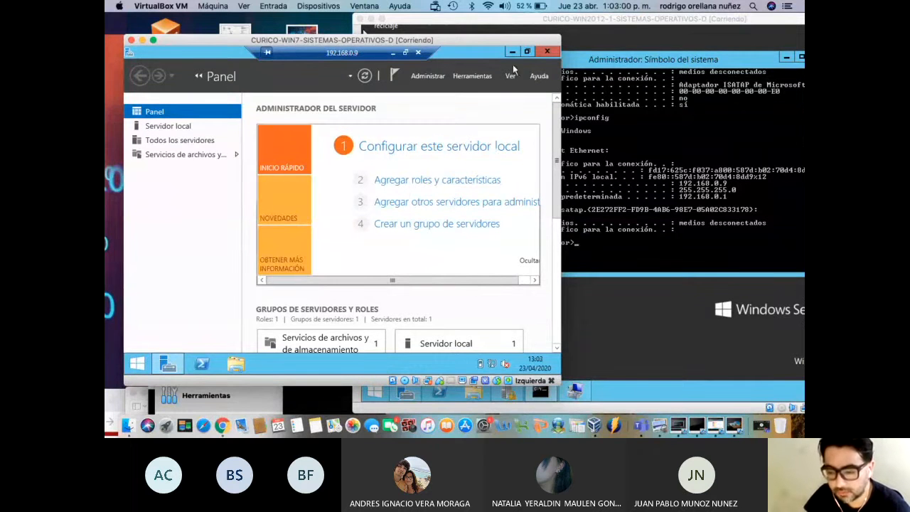
click(529, 51)
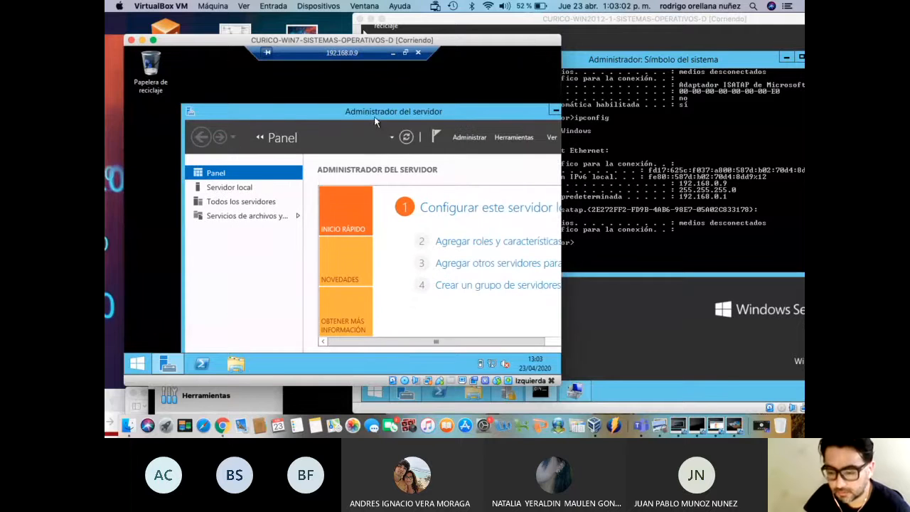
drag(357, 106, 311, 81)
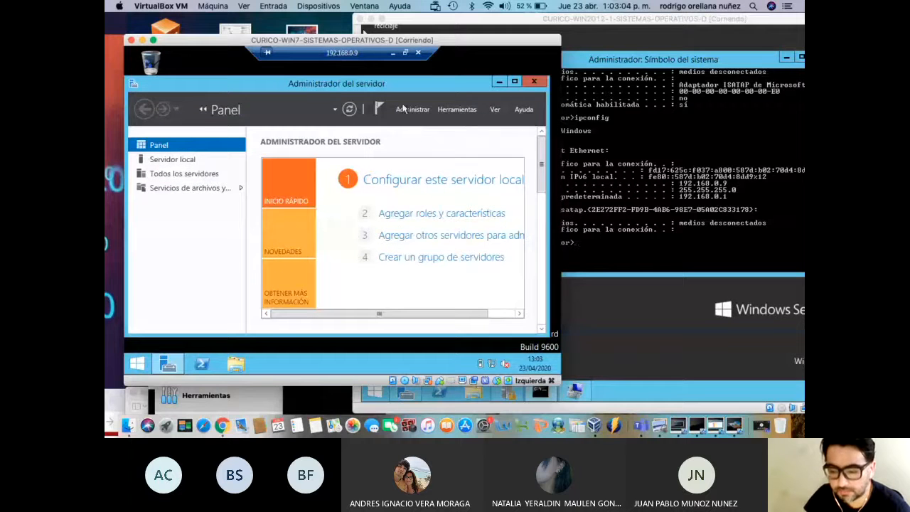
click(514, 82)
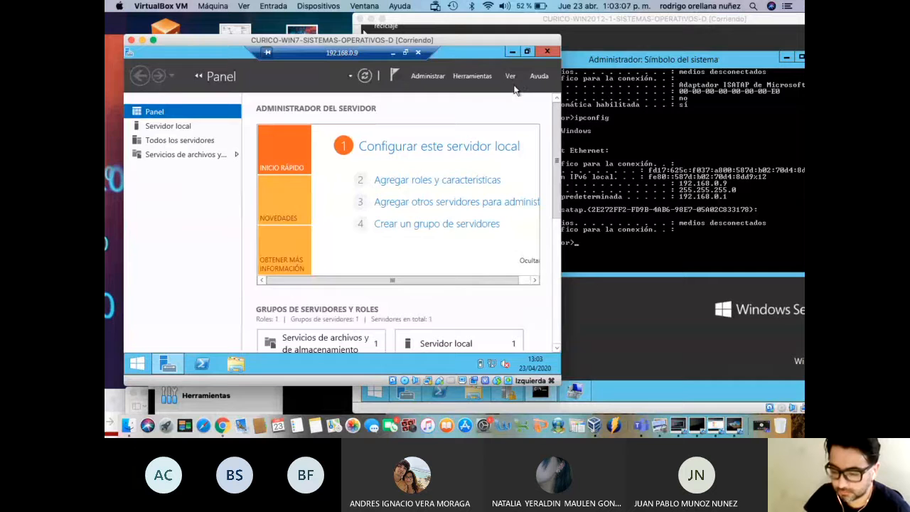
click(237, 364)
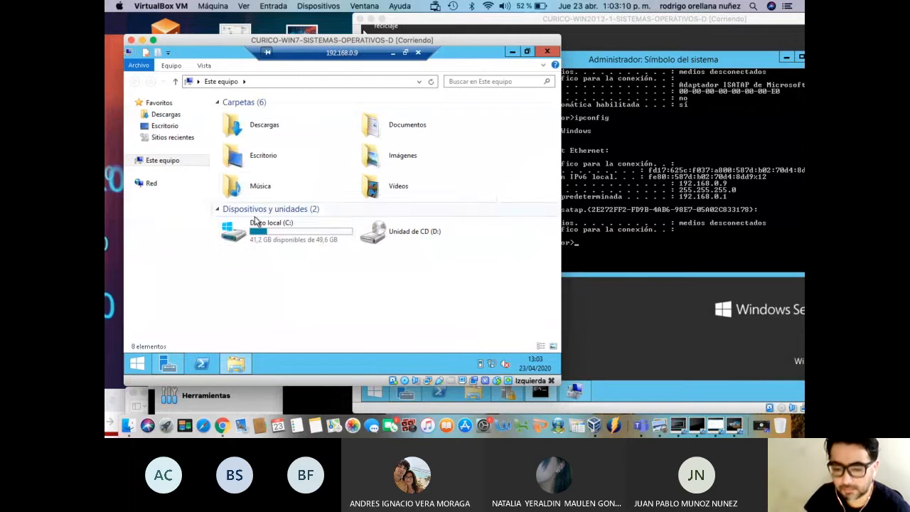
right_click(174, 162)
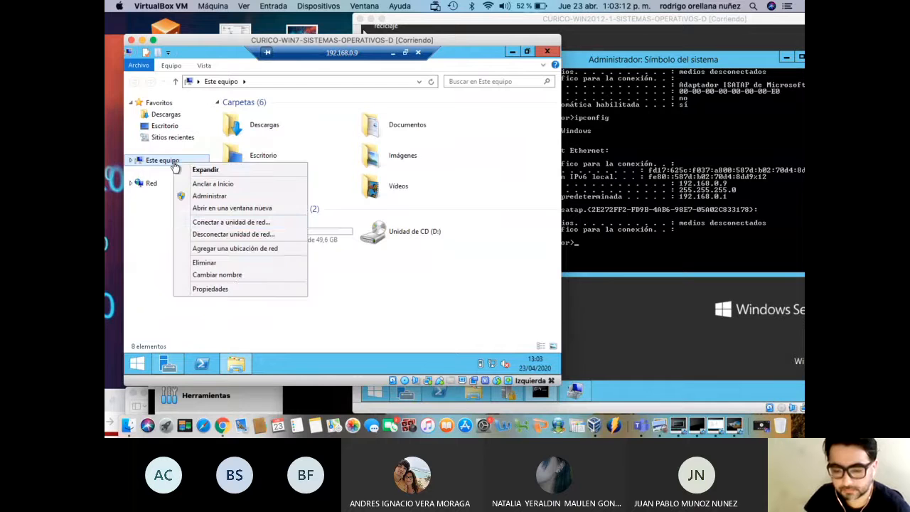
click(249, 291)
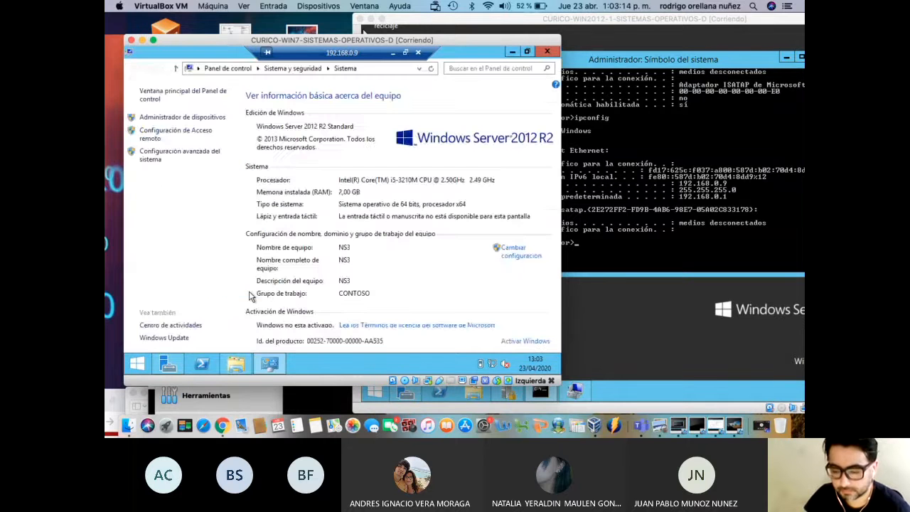
click(546, 52)
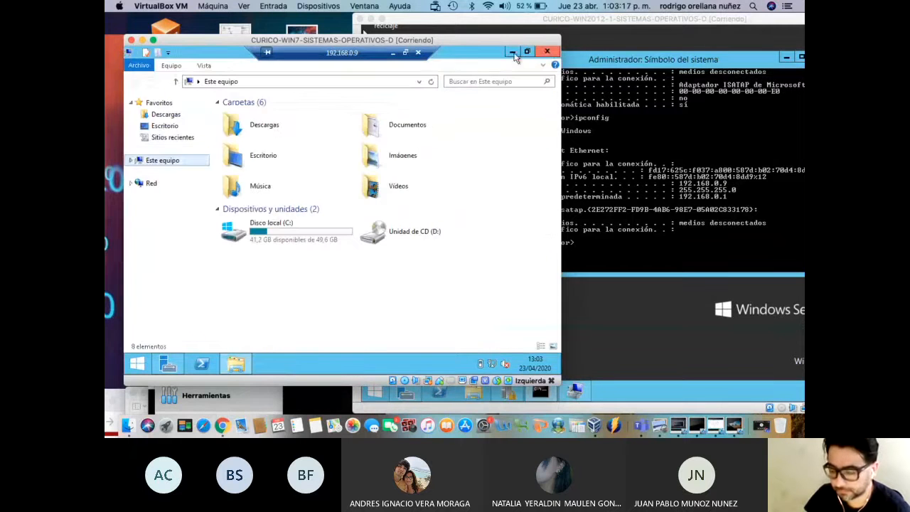
Disconnect the Remote Desktop session and bring the CURICO-WIN10 window forward
click(418, 54)
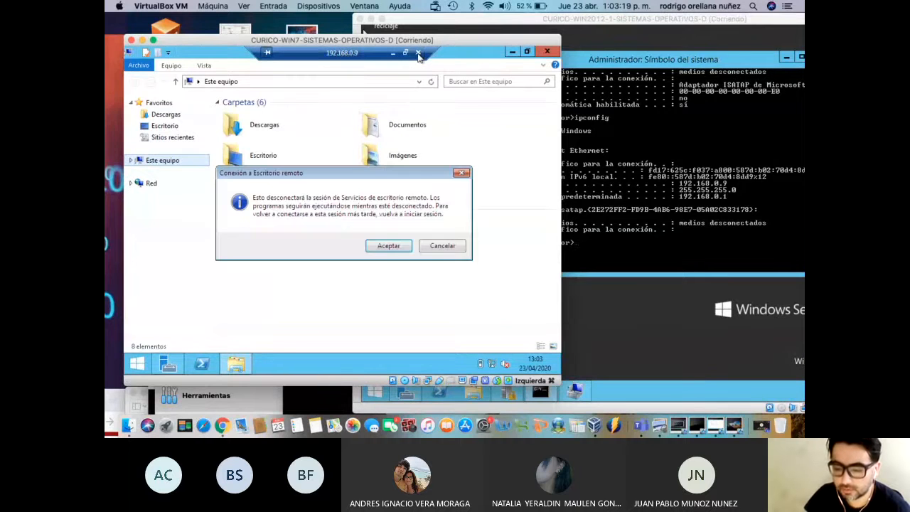
click(400, 247)
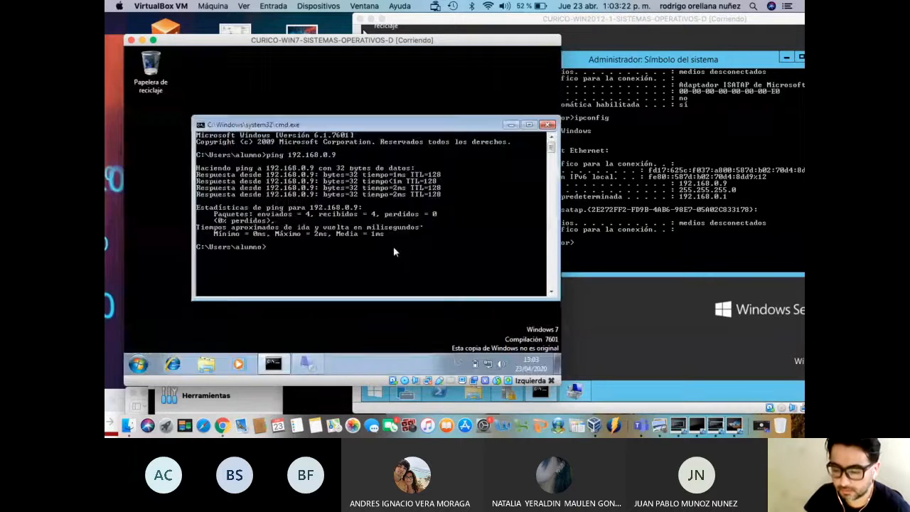
drag(334, 45, 205, 305)
drag(337, 205, 223, 44)
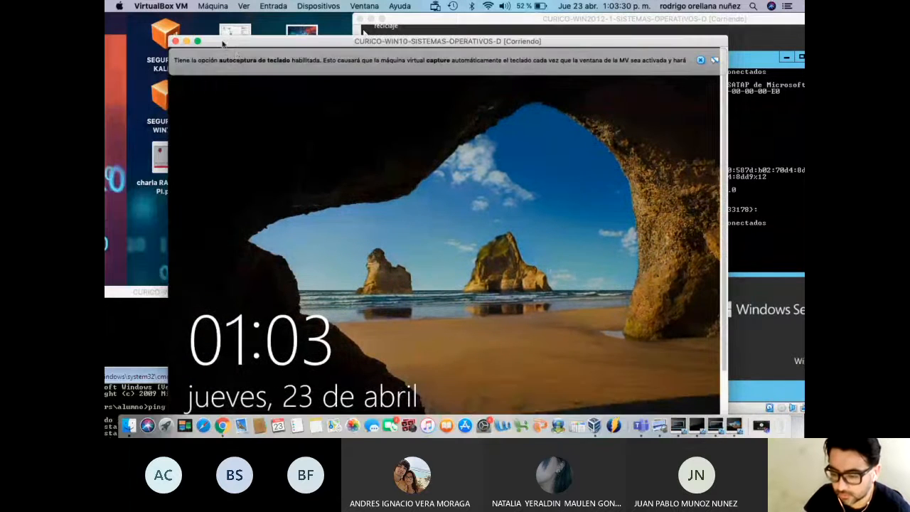
Send Ctrl-Alt-Del to the CURICO-WIN10 guest and sign in with the account password
click(282, 10)
mouse_move(312, 20)
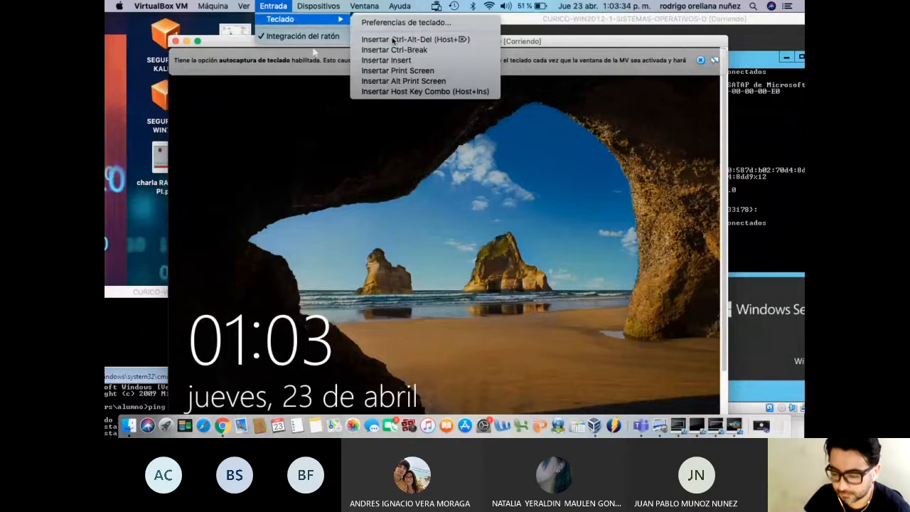
click(392, 40)
text(a)
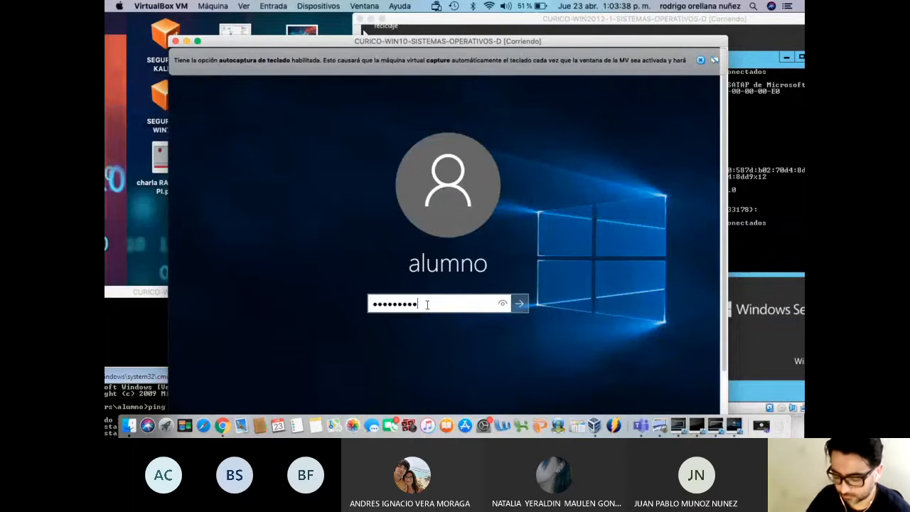
key(Return)
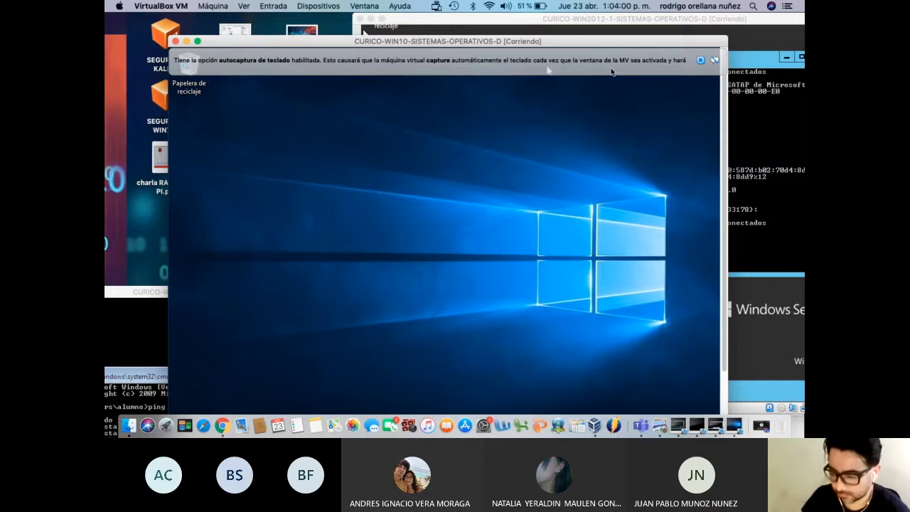
drag(591, 44, 577, 27)
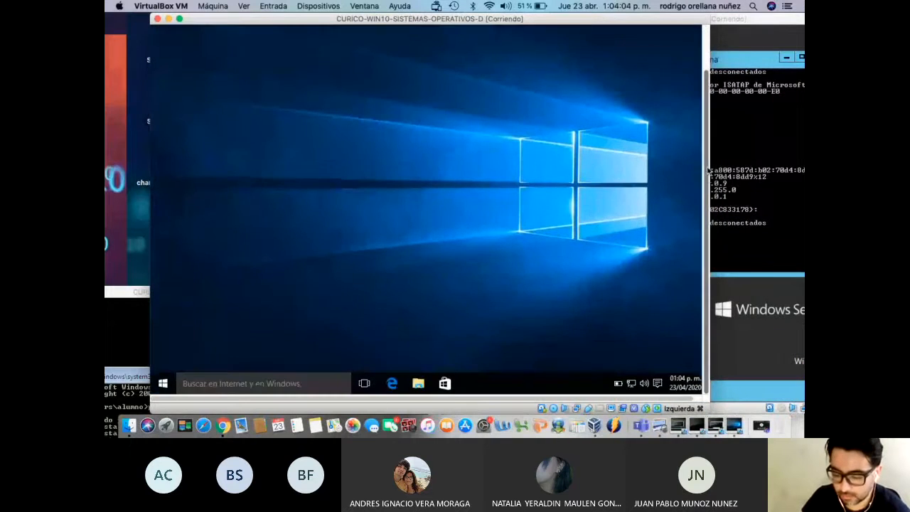
Open Command Prompt on the Windows 10 guest by searching 'cmd'
click(199, 384)
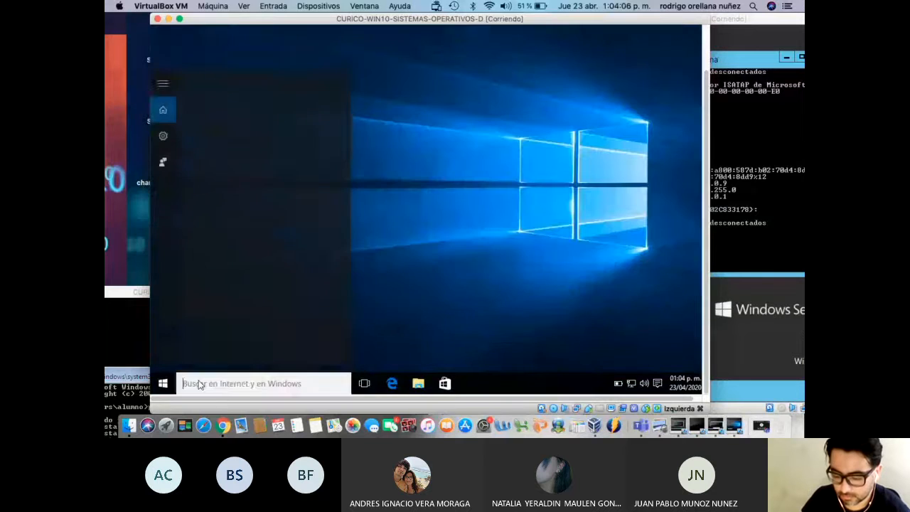
text(cmd)
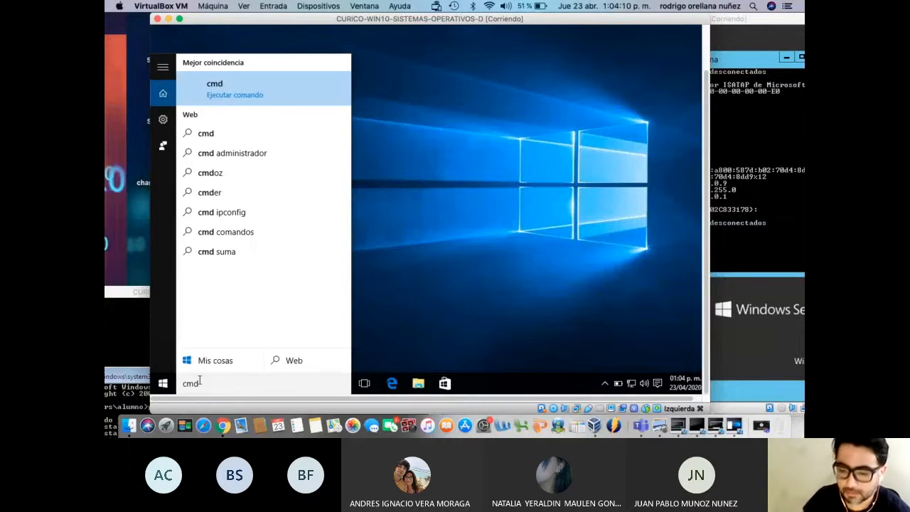
click(242, 91)
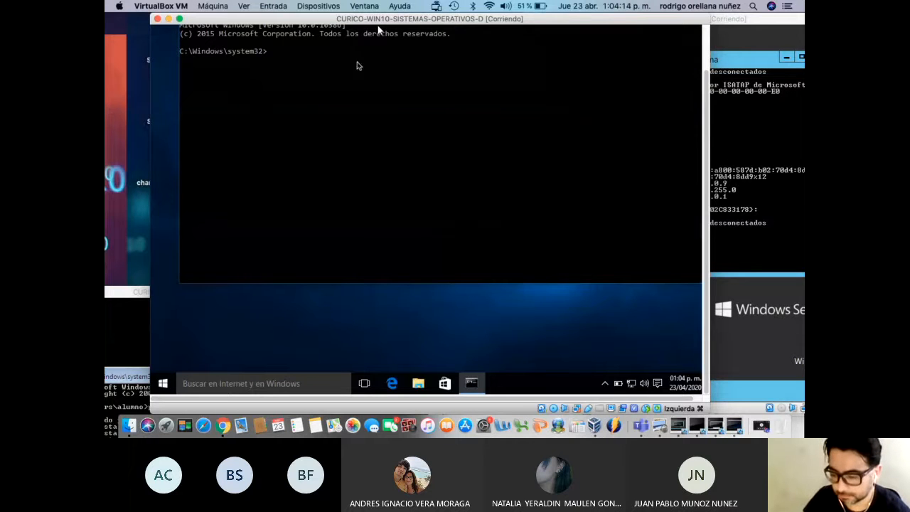
drag(372, 26, 349, 97)
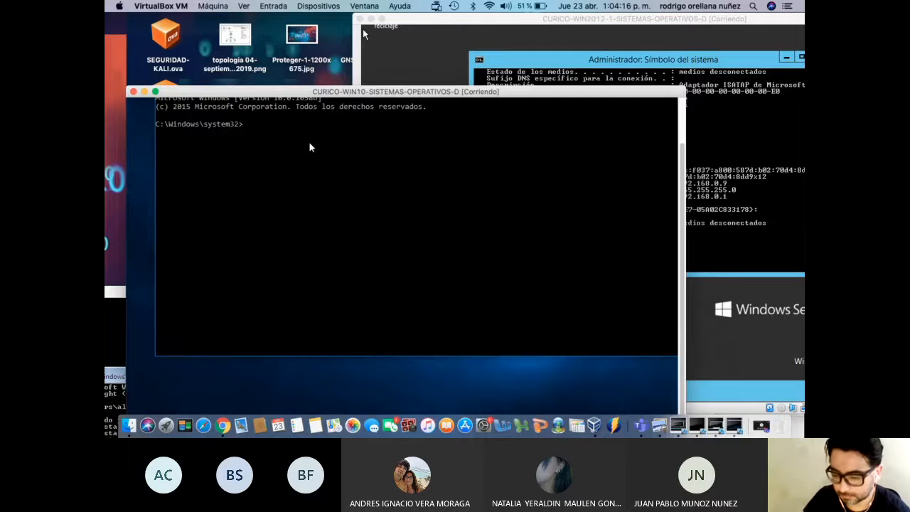
Run 'ping 192.168.0.9' and confirm all four replies arrive
text(ping)
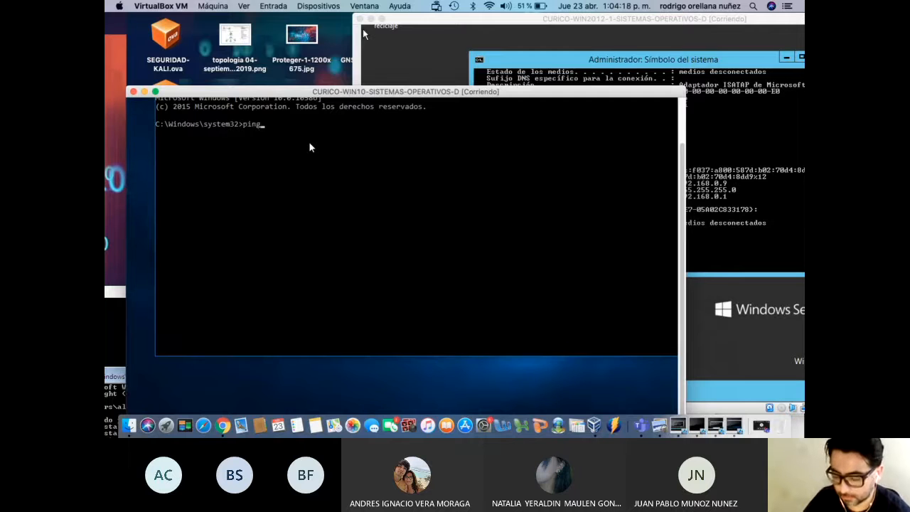
text( 129.)
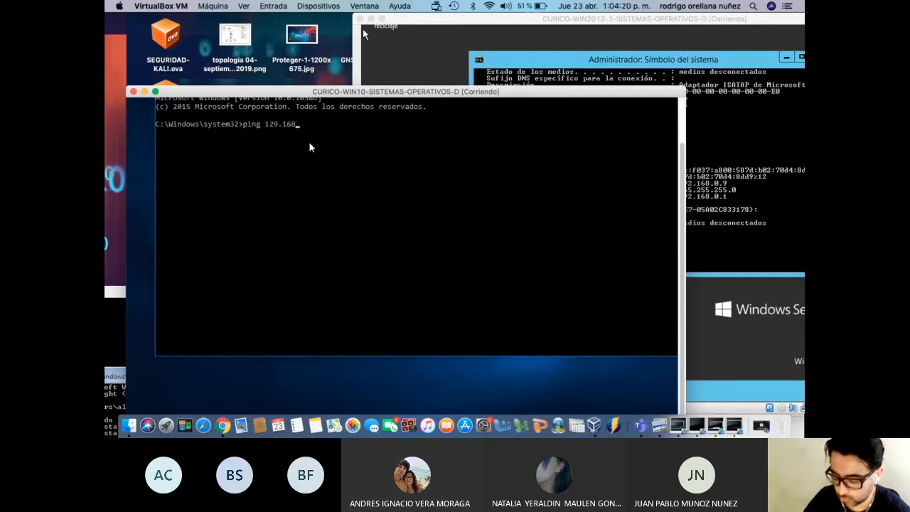
text(168)
key(BackSpace)
key(BackSpace)
key(BackSpace)
key(BackSpace)
key(BackSpace)
key(BackSpace)
text(92.168.0.9)
key(Return)
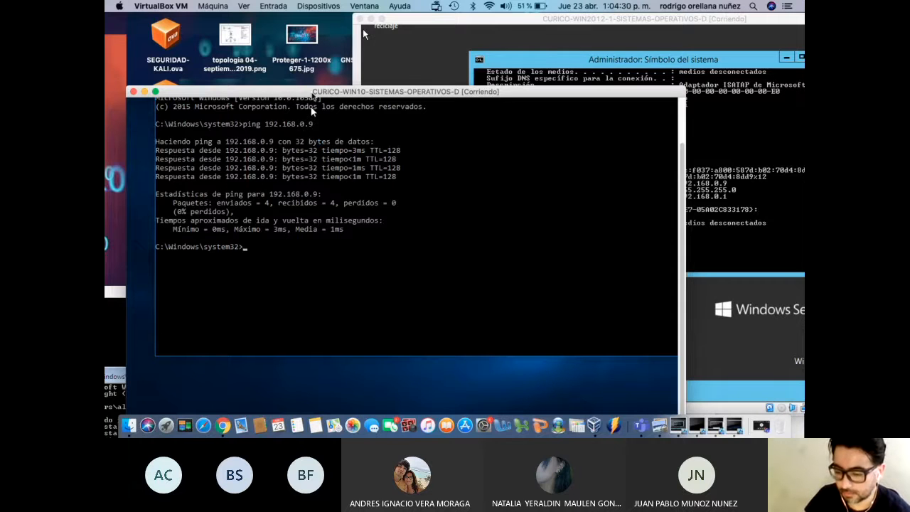
drag(313, 92, 317, 50)
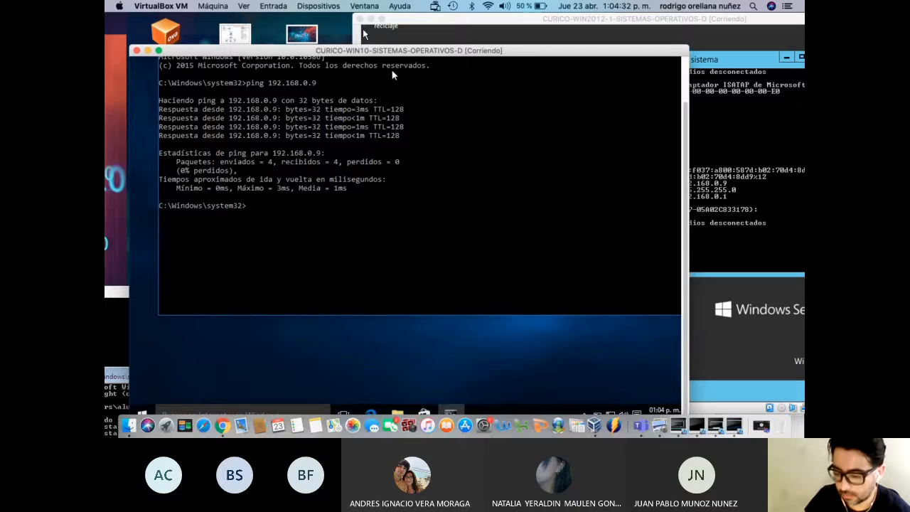
drag(373, 57, 375, 33)
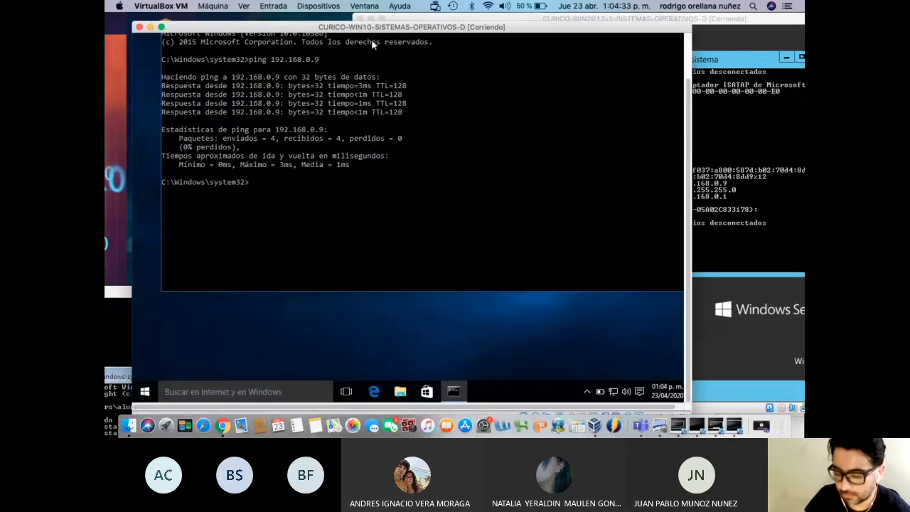
click(220, 397)
Launch Remote Desktop Connection and connect to 192.168.0.9
text(esc)
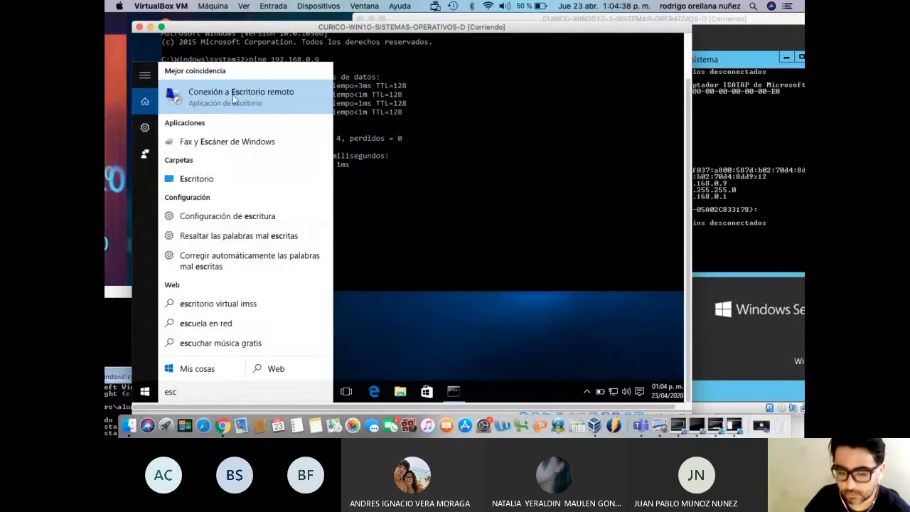
click(234, 98)
text(192.168.0.9)
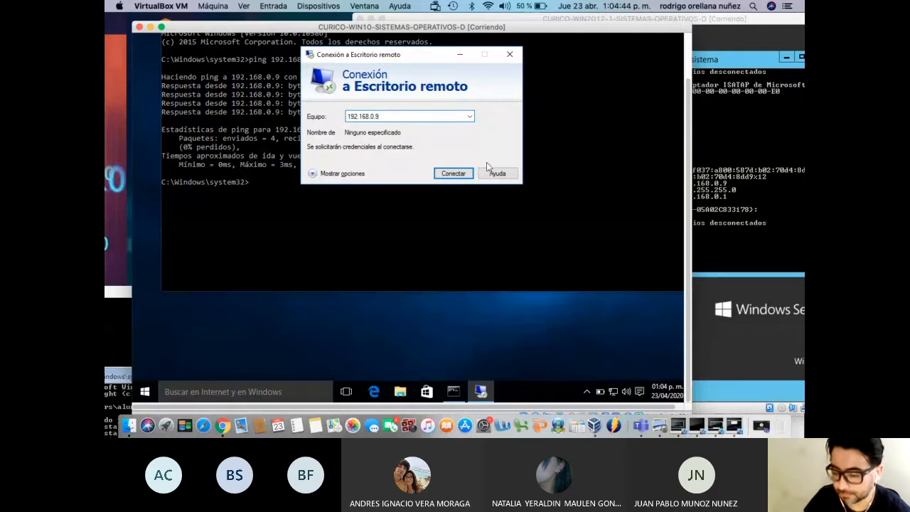
click(467, 175)
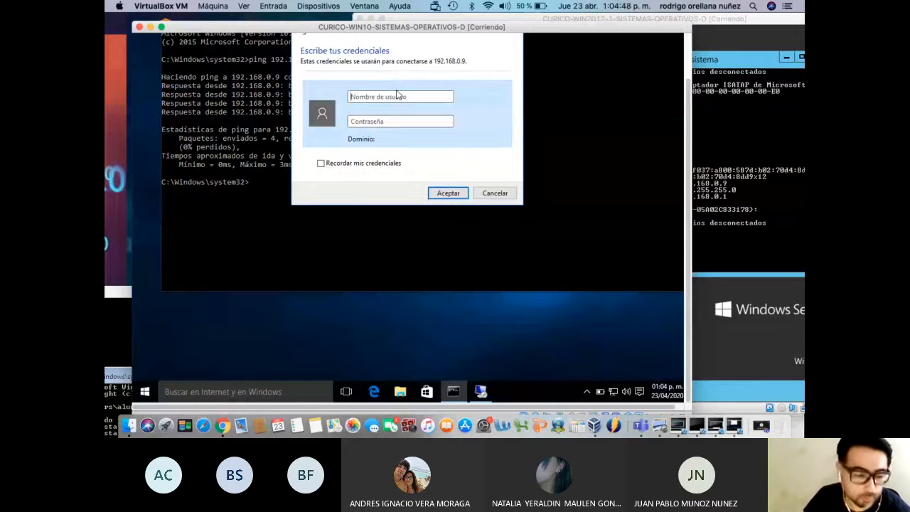
Enter the server account's username and password, then accept the certificate warning
text(rorellana)
key(Tab)
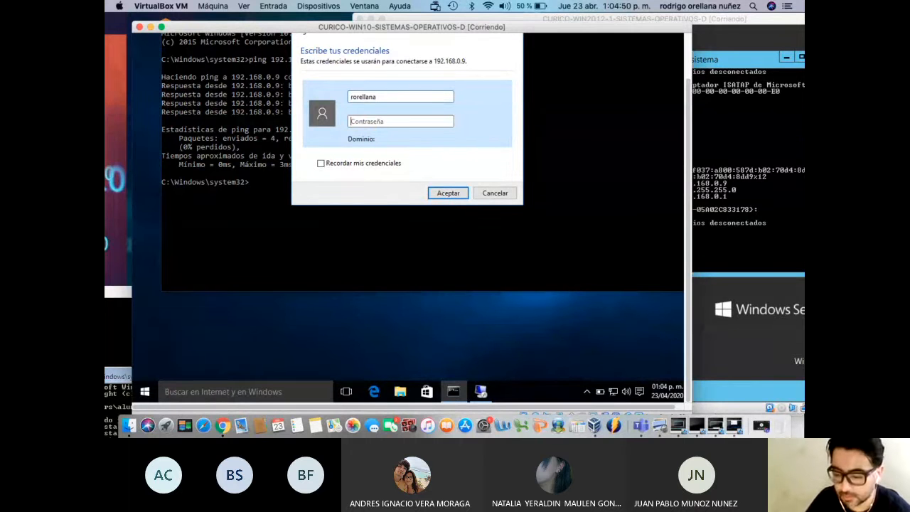
text(••••••••)
click(448, 192)
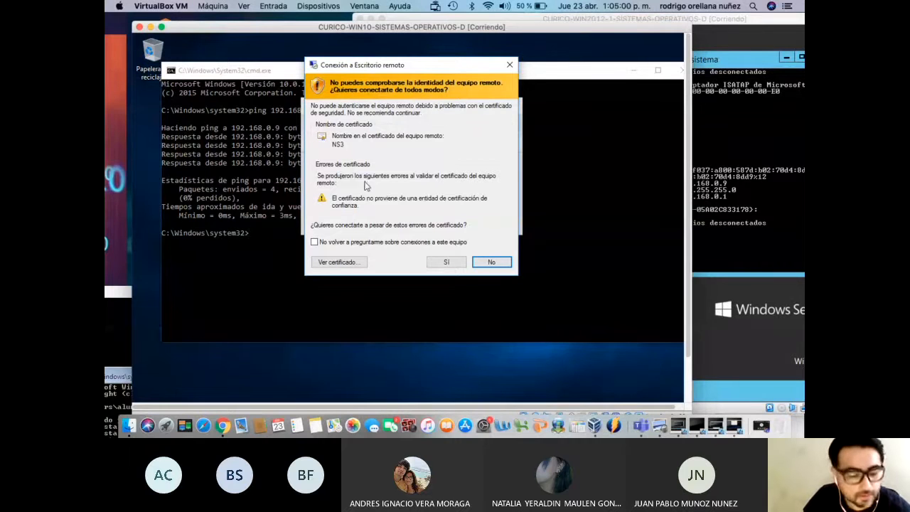
click(444, 263)
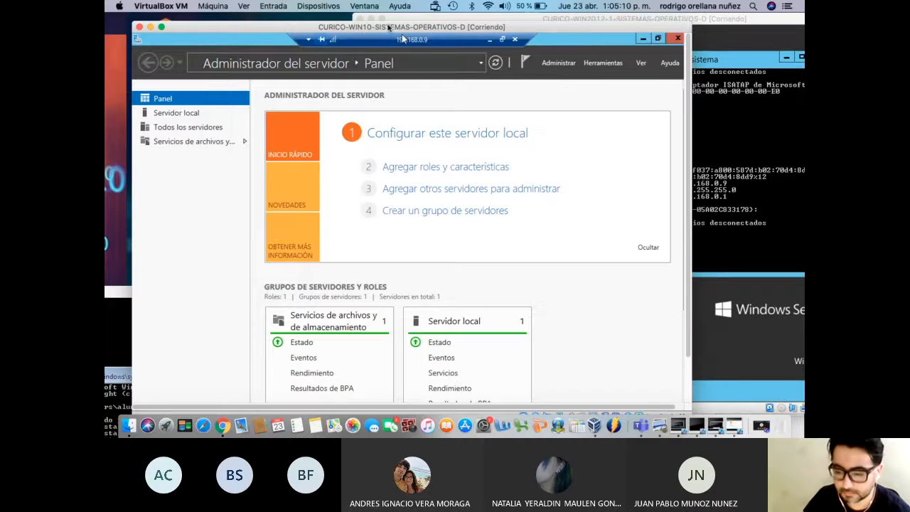
drag(389, 27, 347, 20)
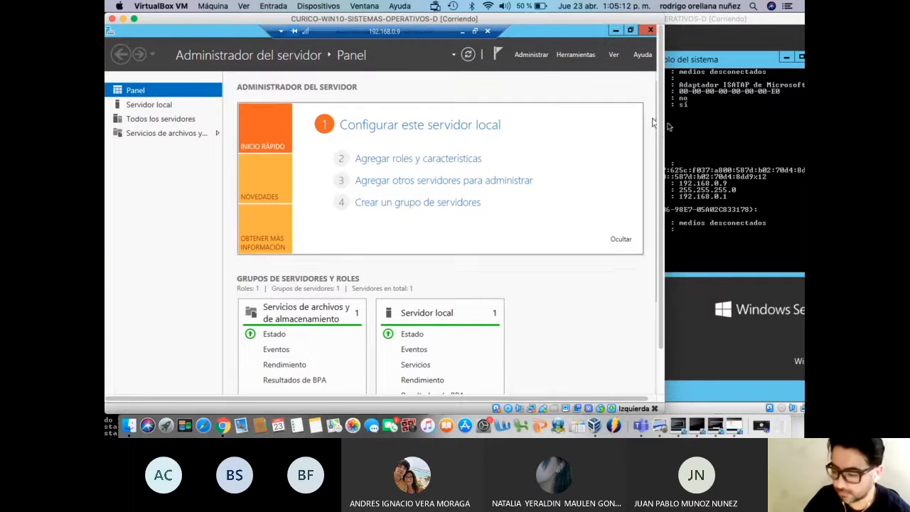
Disconnect the Remote Desktop session to 192.168.0.9, then power off the CURICO-WIN10 VM
drag(661, 133, 664, 232)
drag(673, 162, 679, 72)
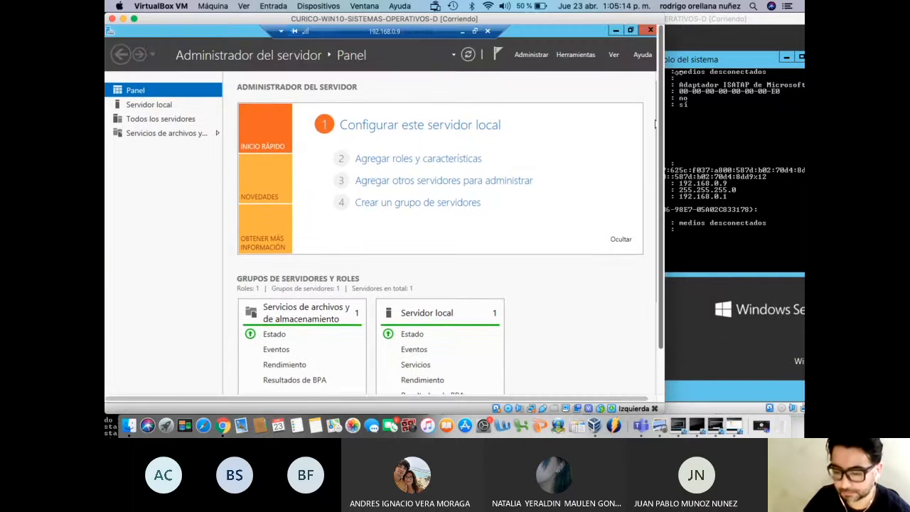
click(487, 32)
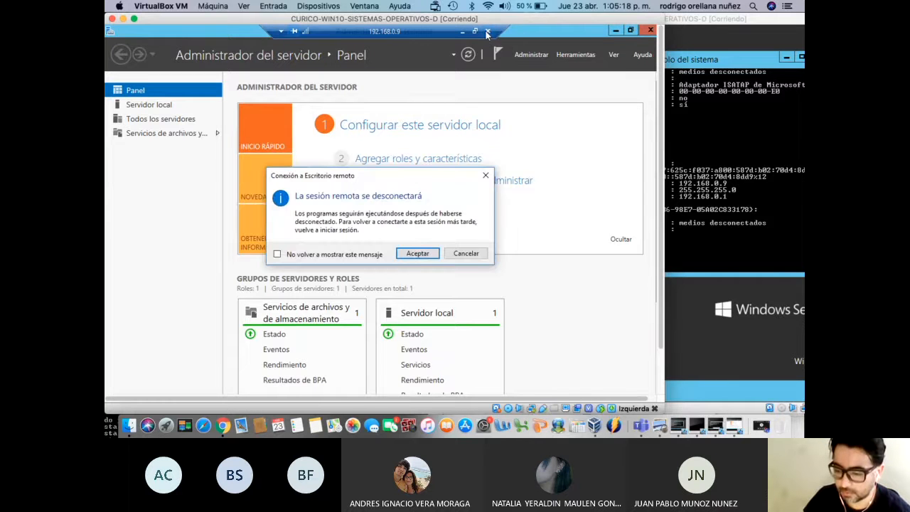
click(419, 254)
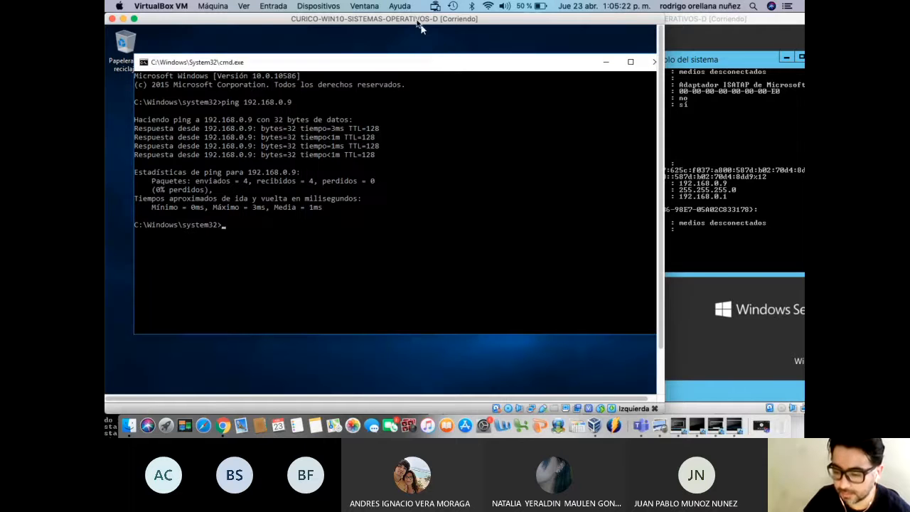
drag(419, 21, 470, 21)
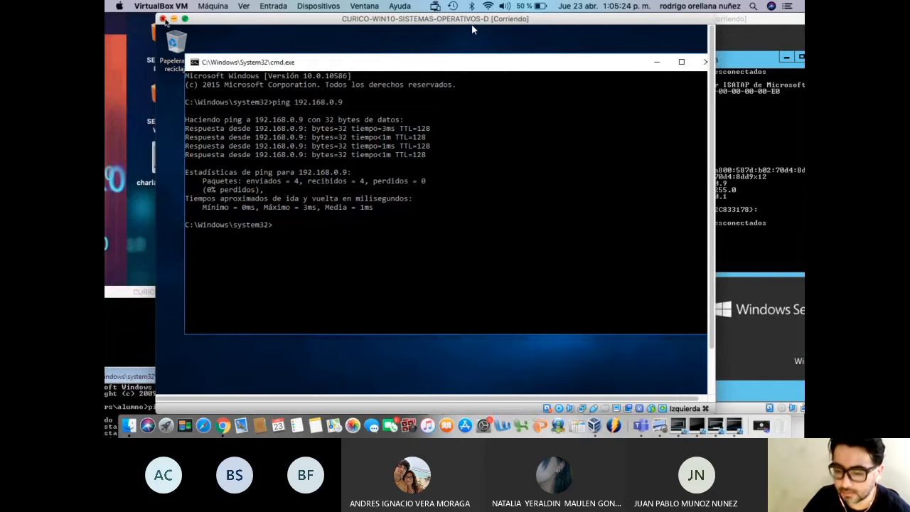
click(163, 19)
key(Return)
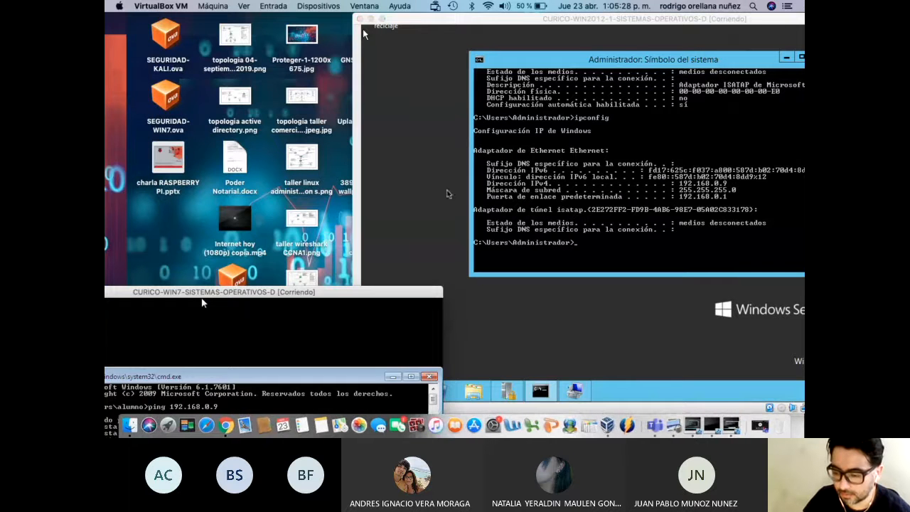
Drag the CURICO-WIN2012-1 window forward to show its ipconfig output (192.168.0.9)
drag(478, 23, 308, 55)
drag(192, 46, 193, 40)
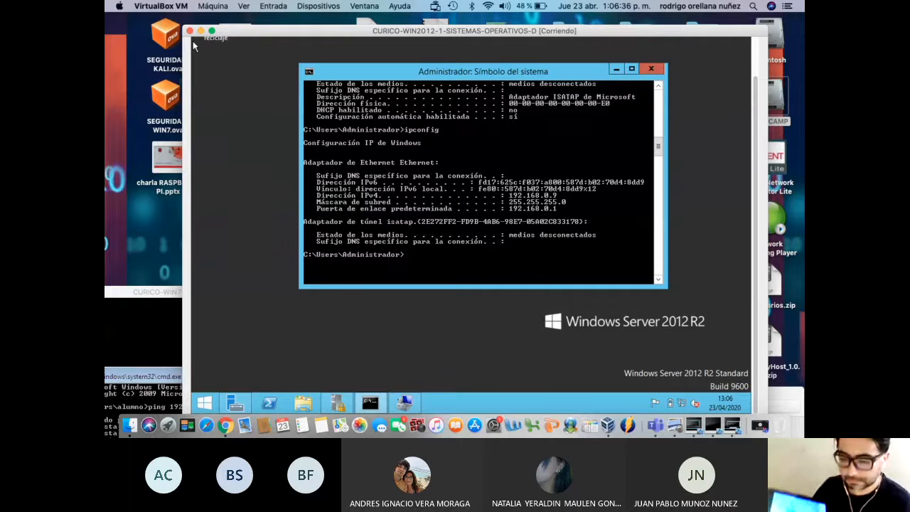
Reposition the server window, then raise the VirtualBox Manager to display the VM list
mouse_move(347, 35)
mouse_down()
mouse_move(341, 48)
mouse_move(371, 47)
mouse_move(342, 39)
mouse_up()
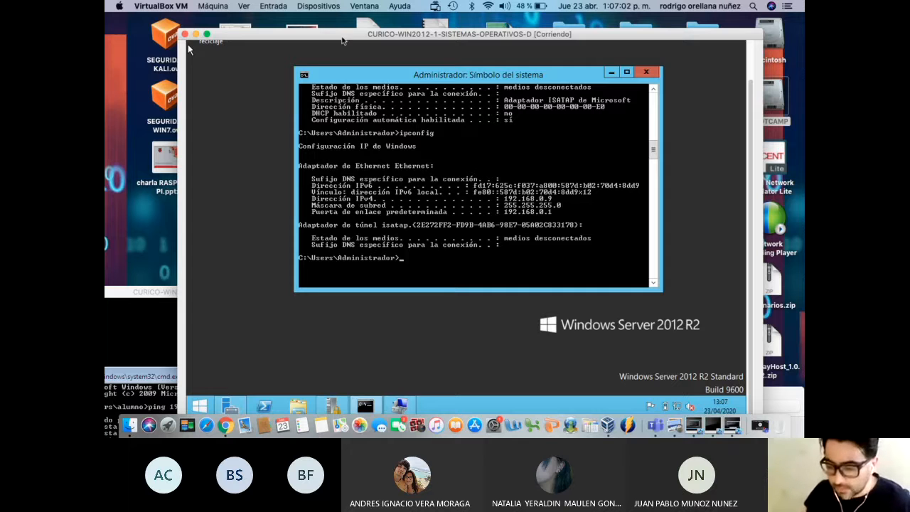
drag(189, 49, 194, 74)
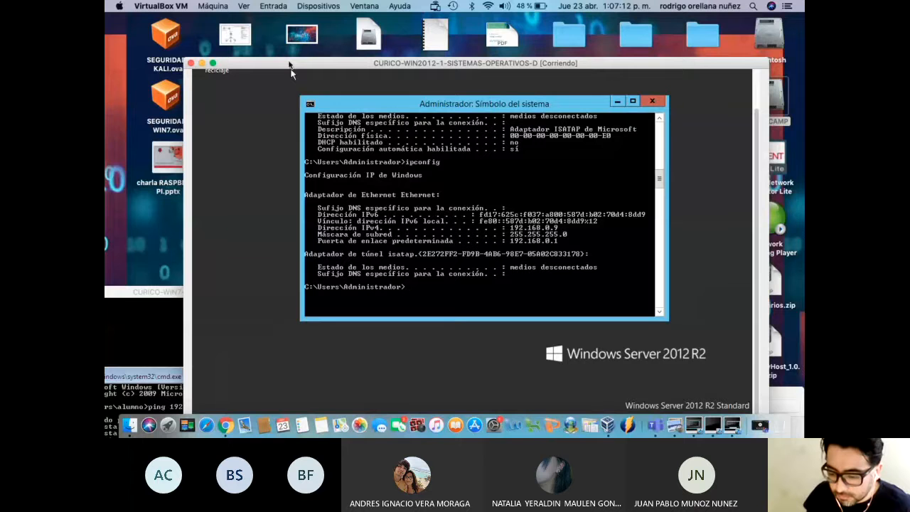
drag(290, 63, 261, 18)
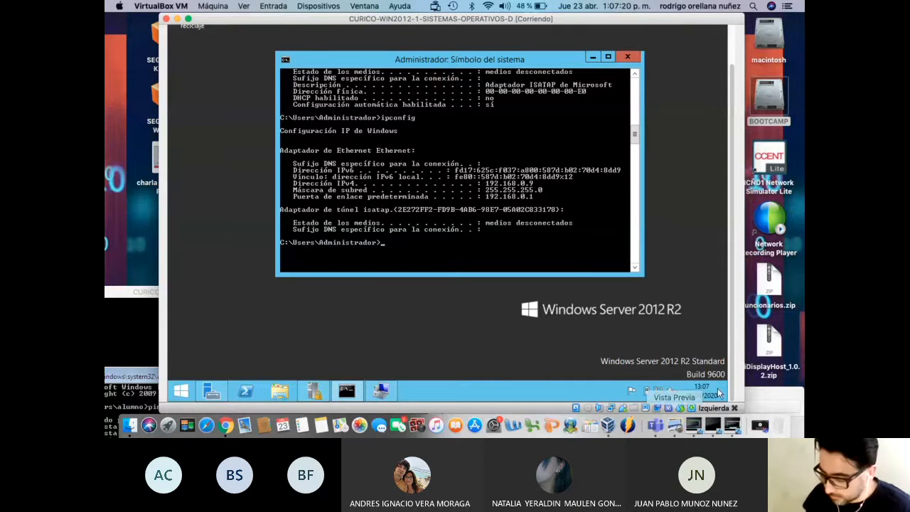
drag(772, 392, 643, 433)
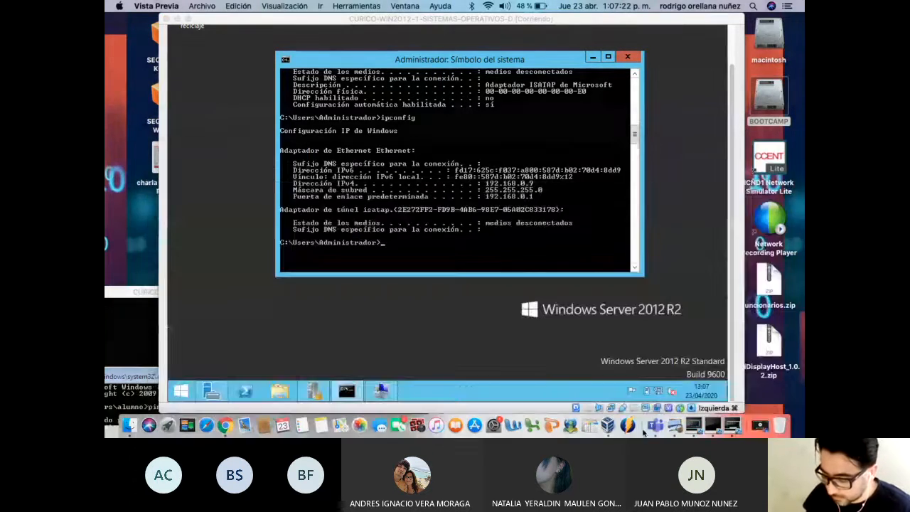
click(607, 425)
drag(537, 368, 608, 112)
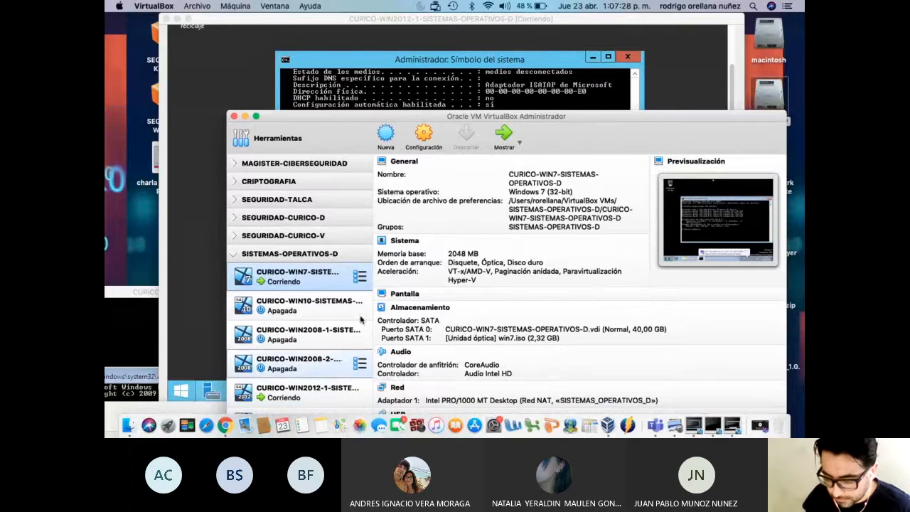
In WIN2012-1's Configuración > Red, attach Adapter 1 to Adaptador puente (Wi-Fi AirPort) and save
drag(403, 116, 413, 69)
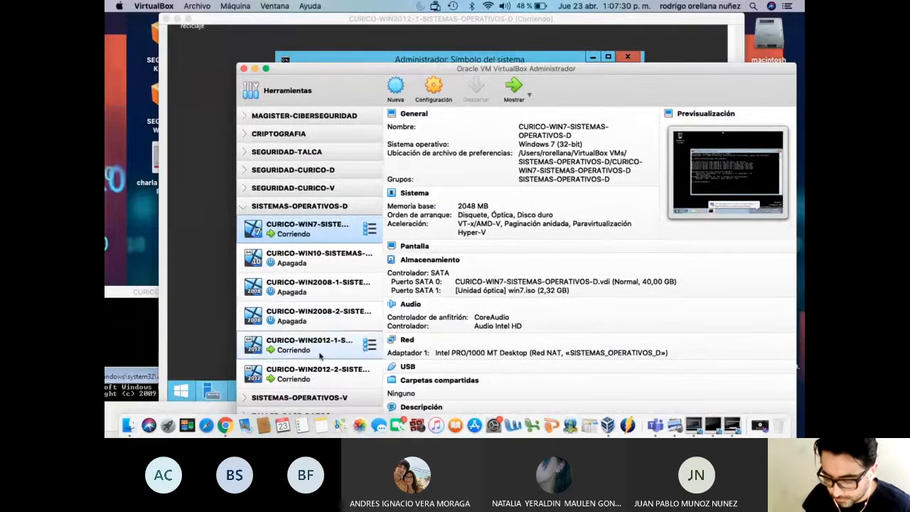
click(319, 354)
right_click(319, 352)
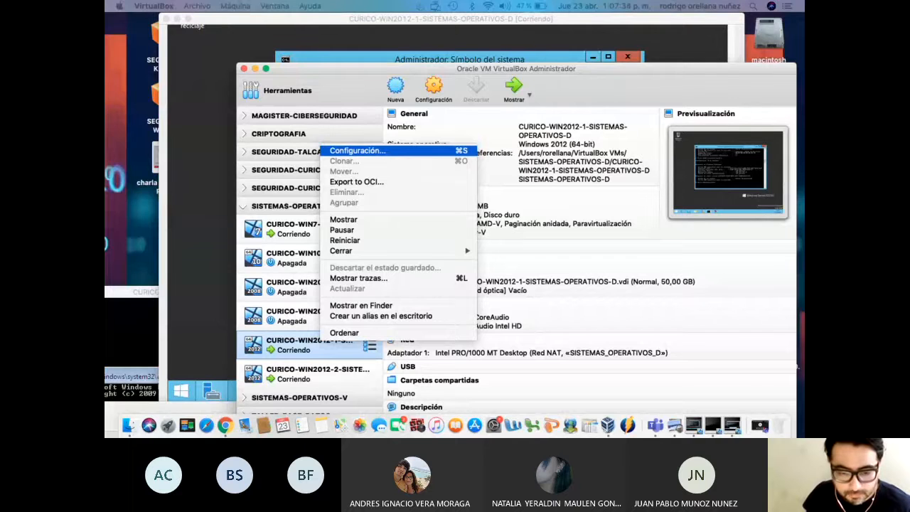
click(357, 150)
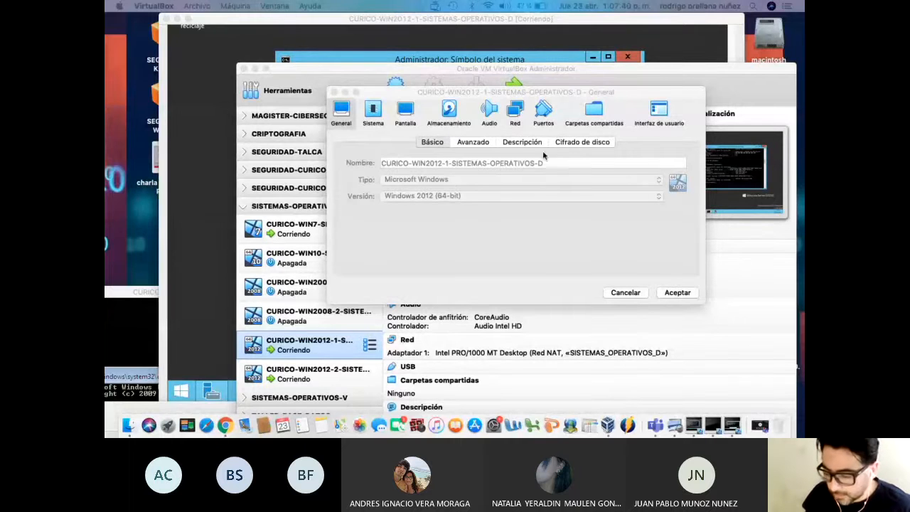
click(517, 111)
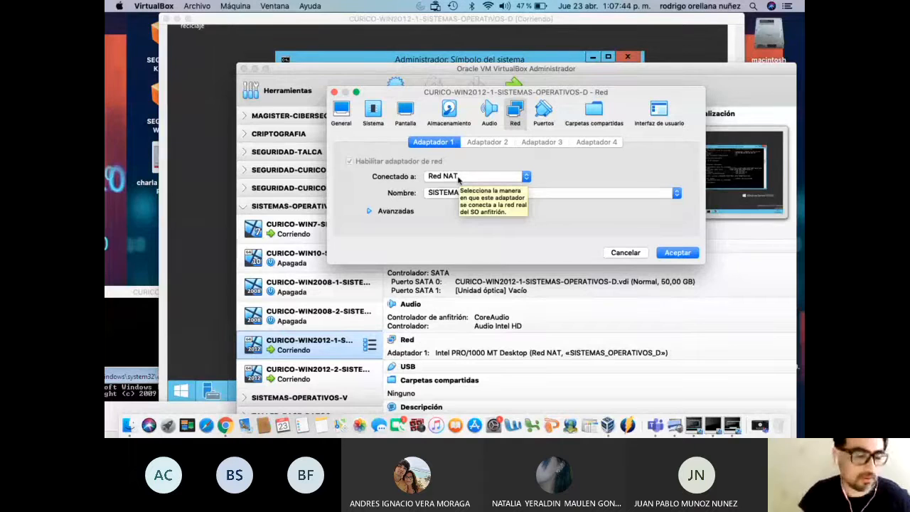
click(458, 179)
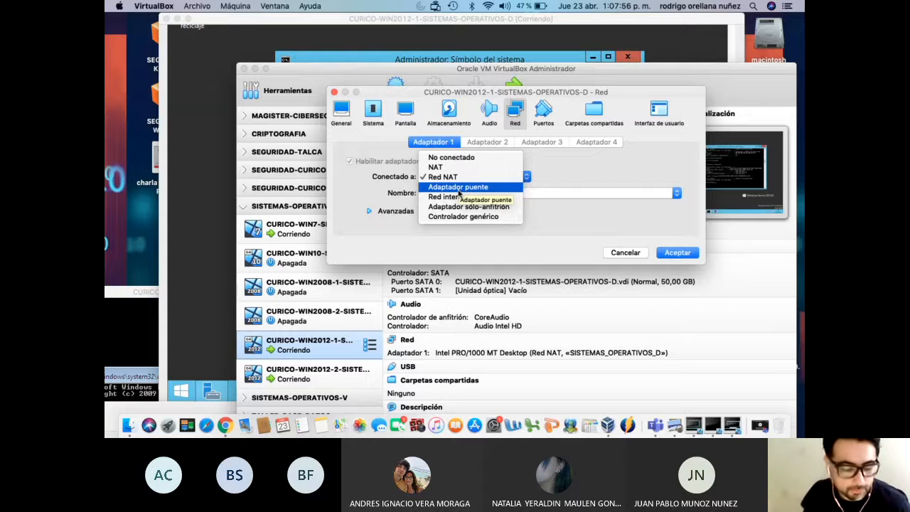
click(458, 188)
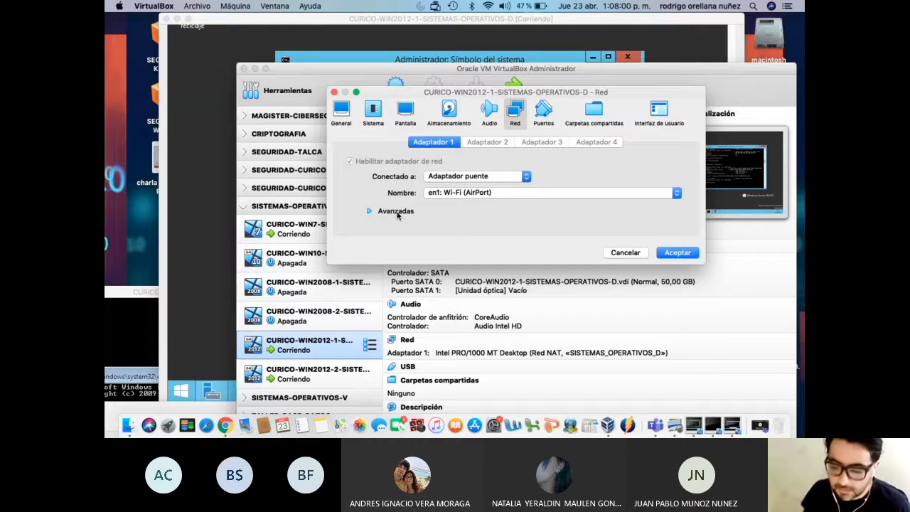
click(397, 214)
click(396, 215)
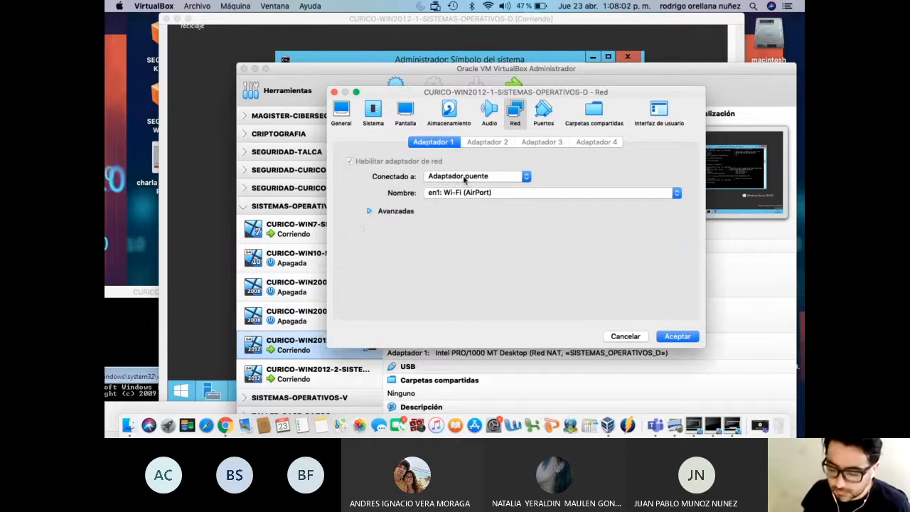
click(690, 339)
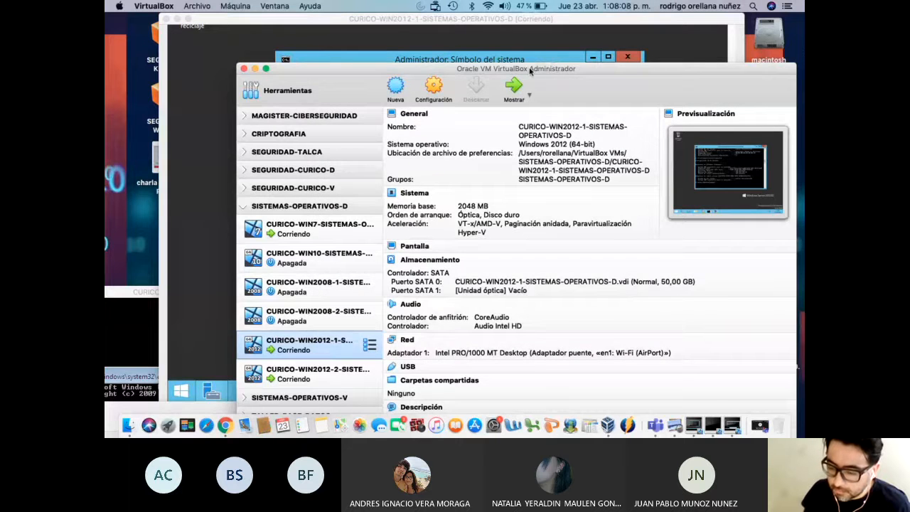
drag(530, 72, 522, 237)
Allow network discovery on the server and run ipconfig /release to drop its IP
click(513, 133)
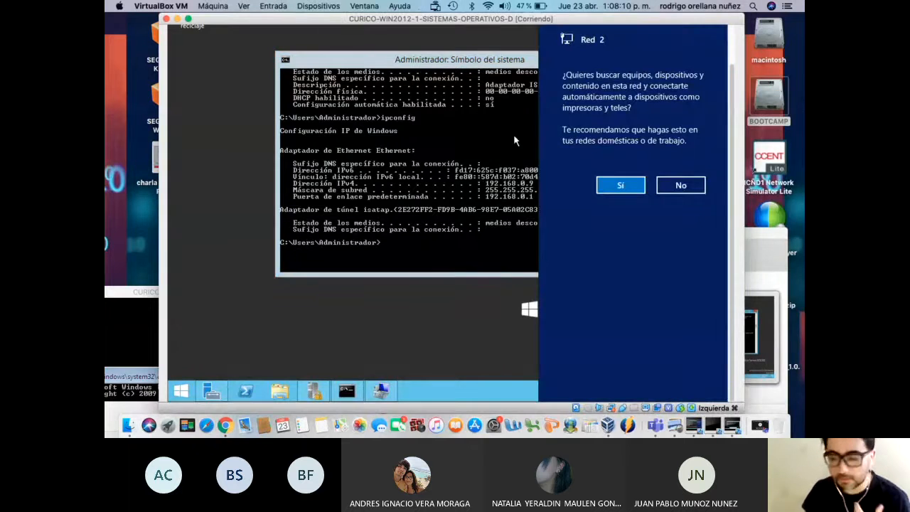
click(632, 187)
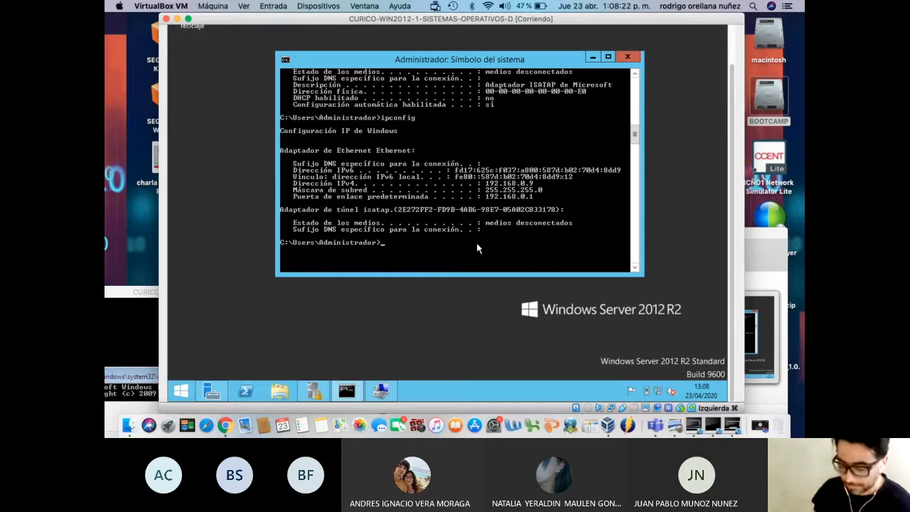
text(ip)
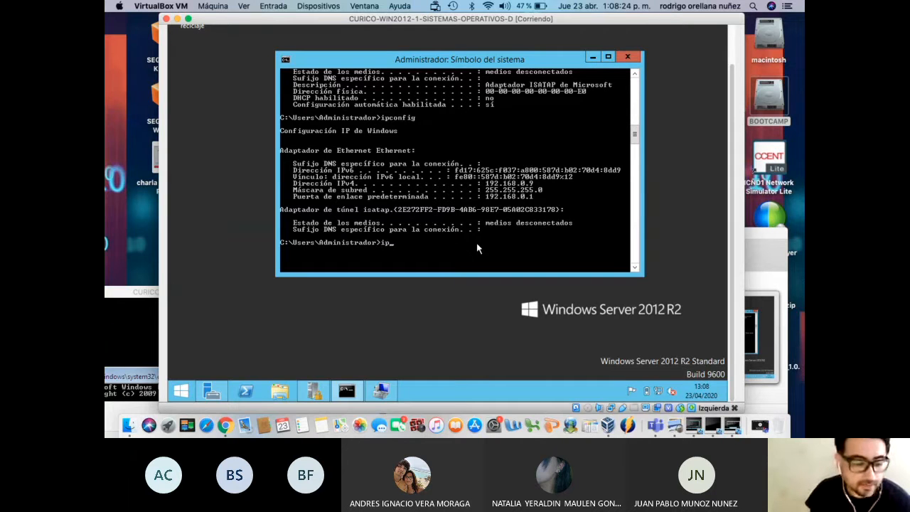
text(con)
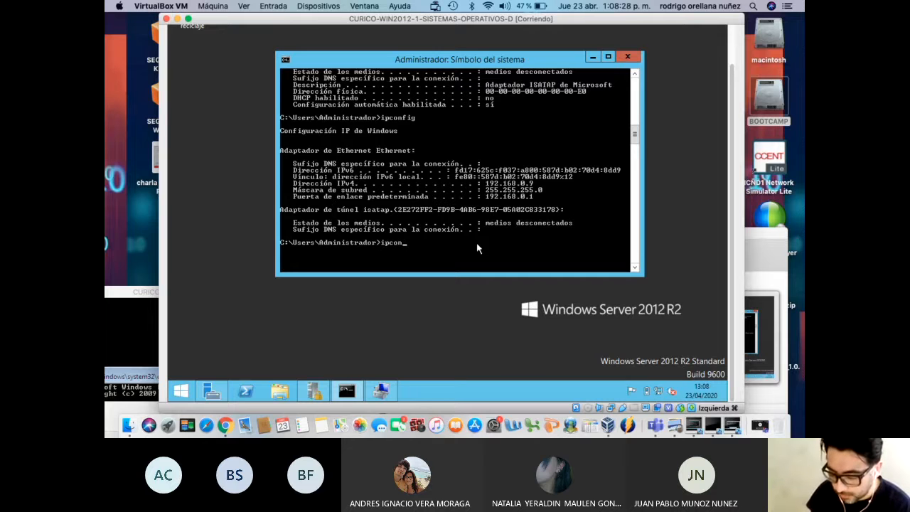
text(fig /)
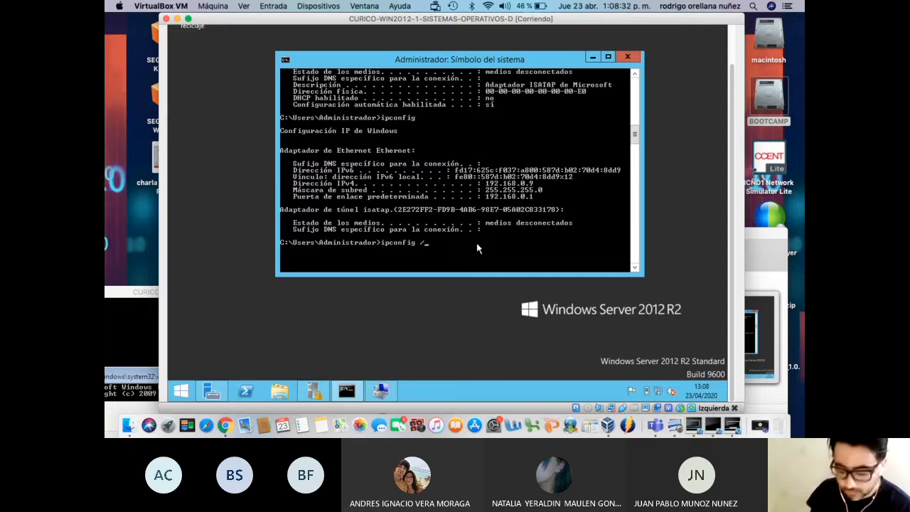
text(release)
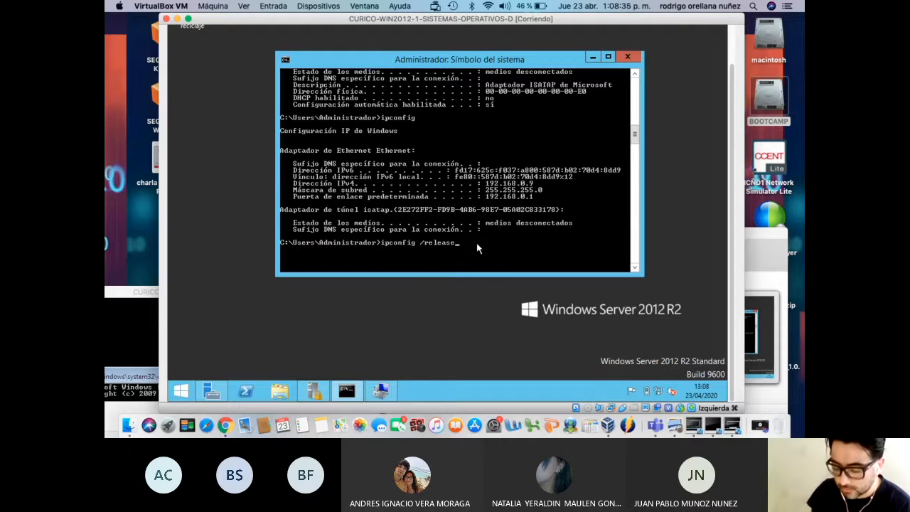
key(Return)
key(Up)
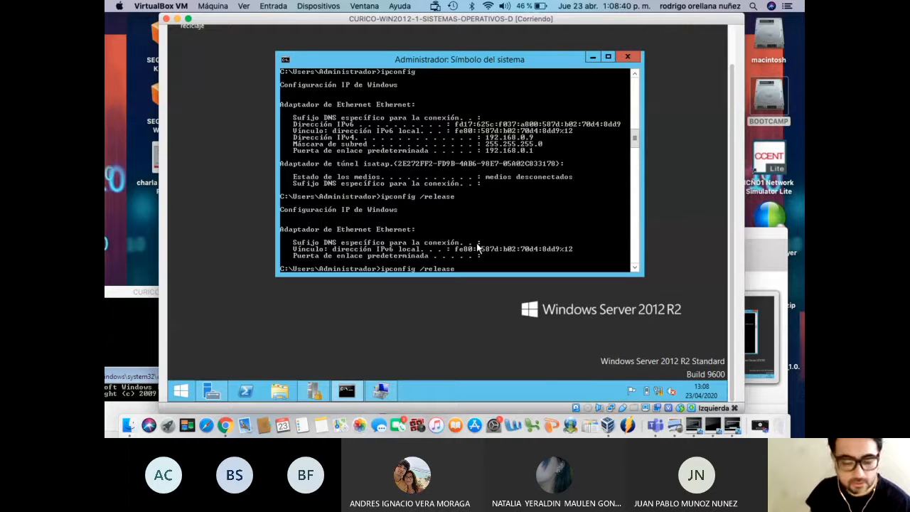
key(Return)
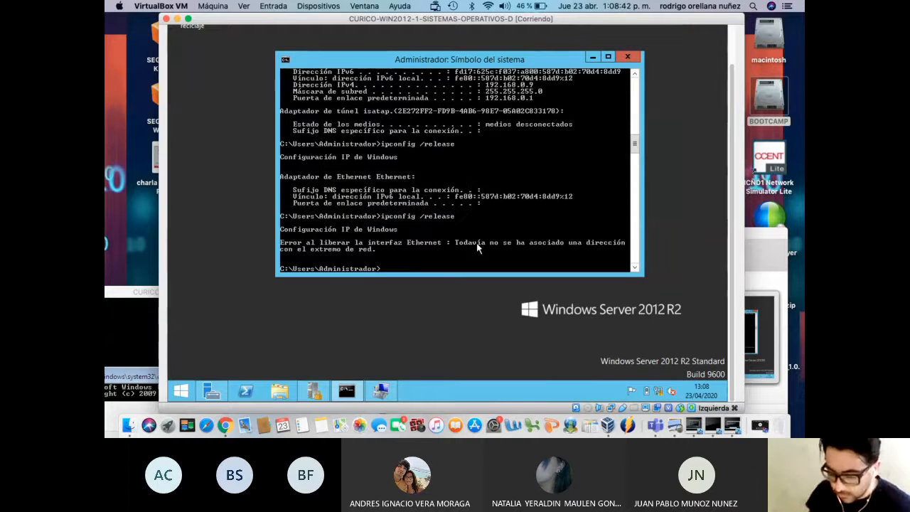
Run ipconfig /renew to request a new IP address on the bridged network
key(Up)
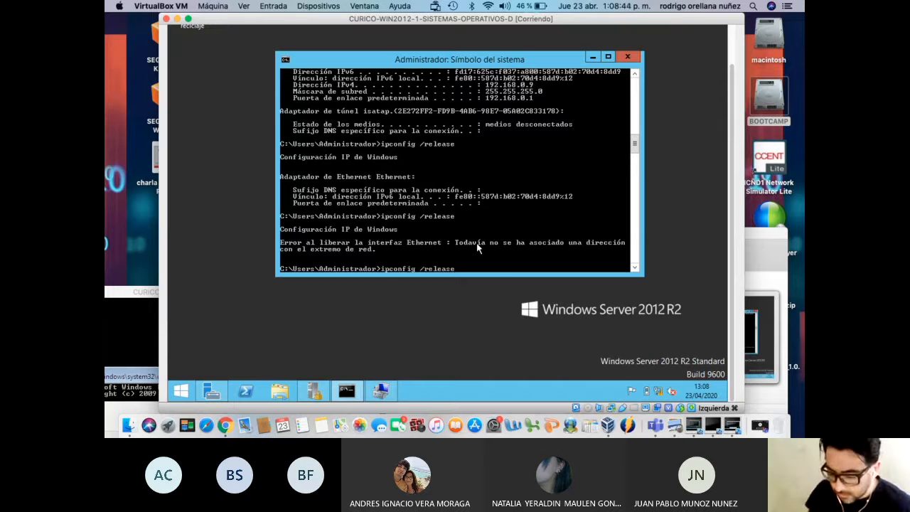
key(BackSpace)
key(BackSpace)
key(BackSpace)
key(BackSpace)
key(BackSpace)
text(new)
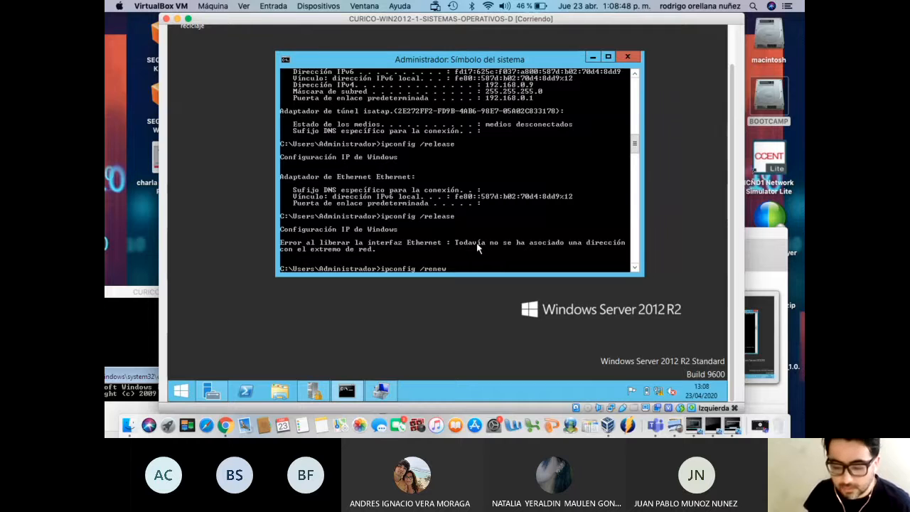
key(Return)
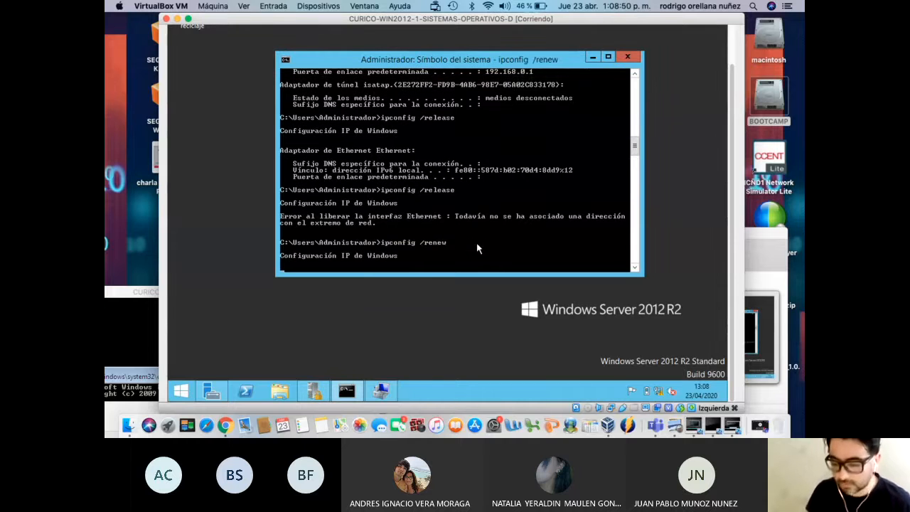
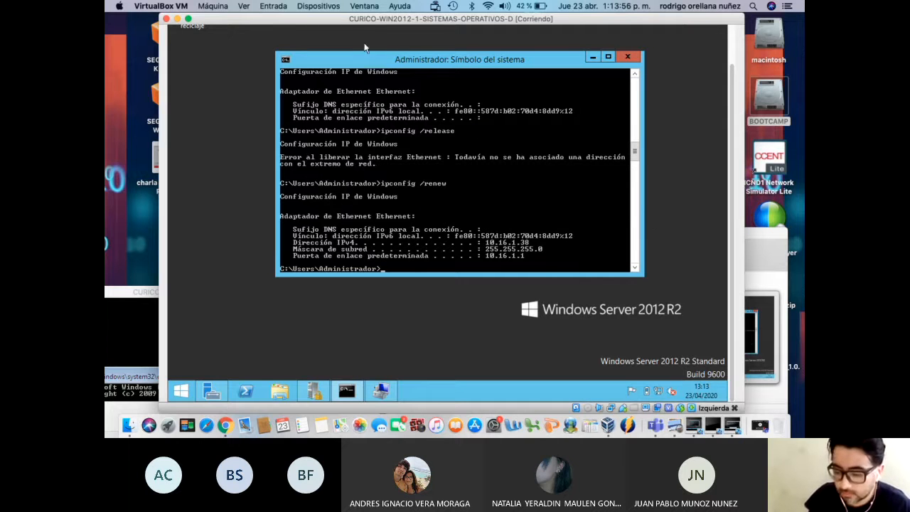
Close the CURICO-WIN2012-1 VM window and choose Apagar la máquina
drag(347, 29, 382, 53)
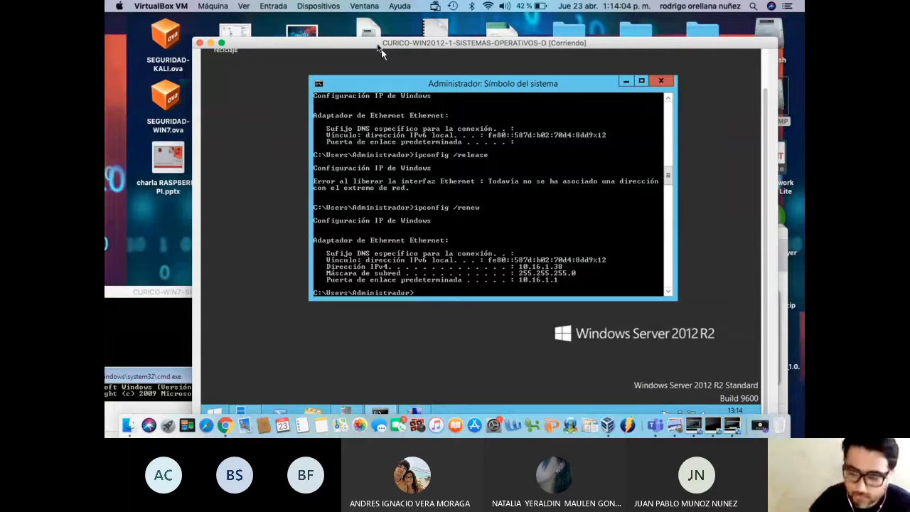
drag(382, 53, 407, 43)
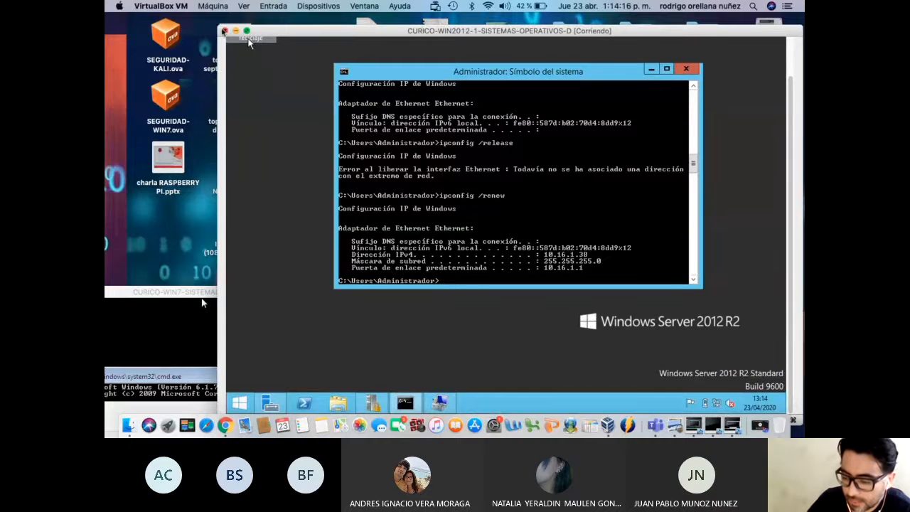
click(225, 31)
click(503, 99)
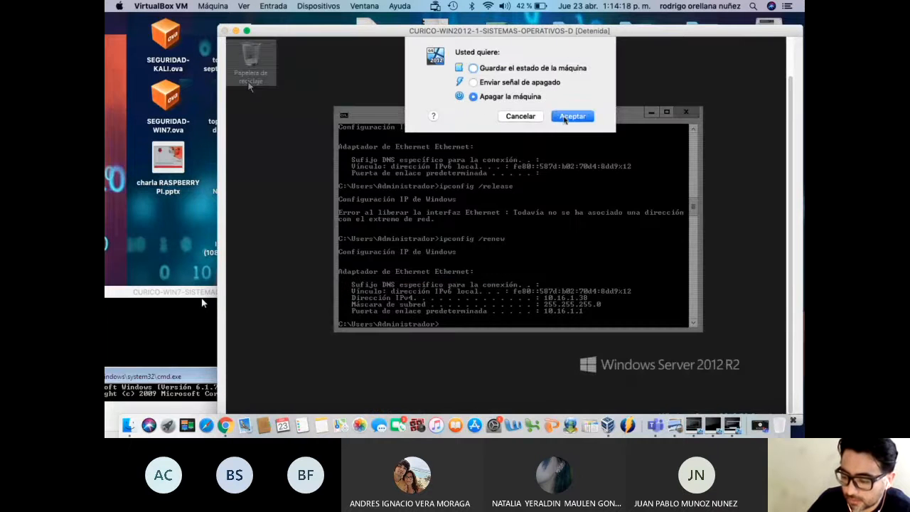
Confirm the power-off, then attach CURICO-WIN2012-1's Adapter 1 to Red NAT SISTEMAS_OPERATIVOS_D and save
click(568, 116)
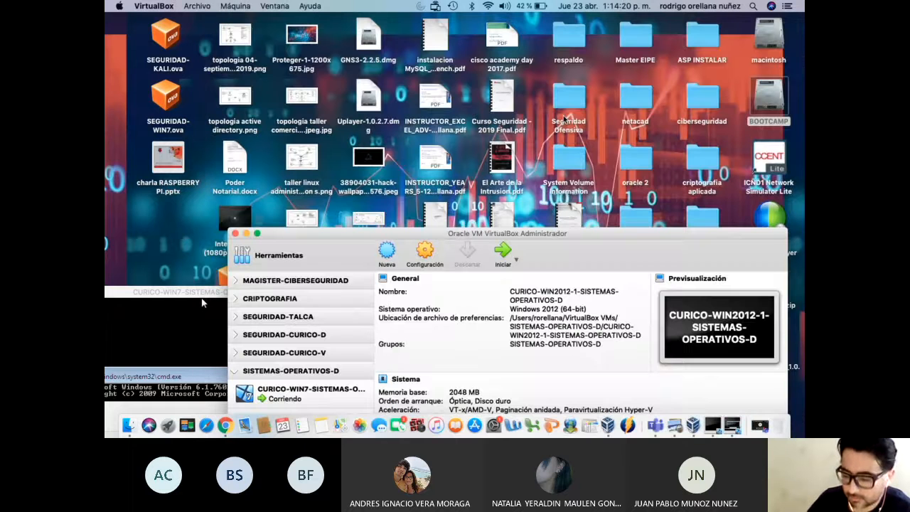
drag(480, 156, 480, 70)
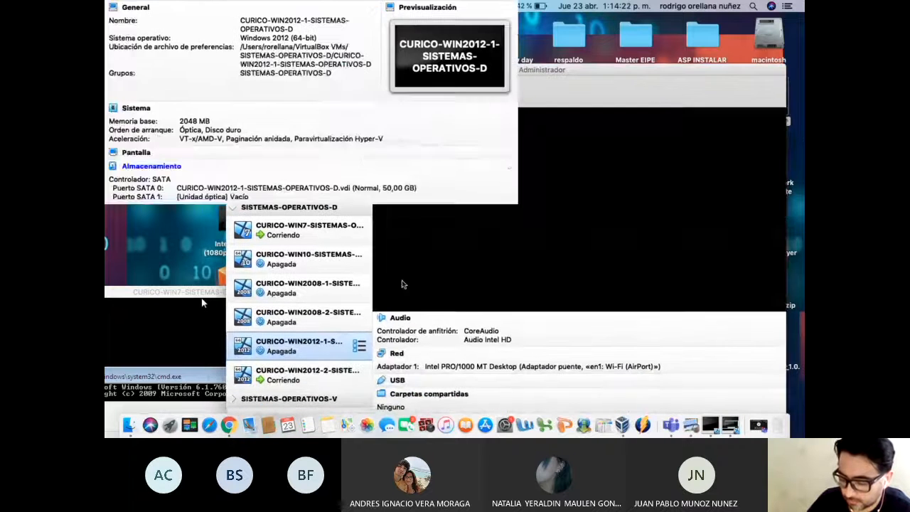
right_click(321, 343)
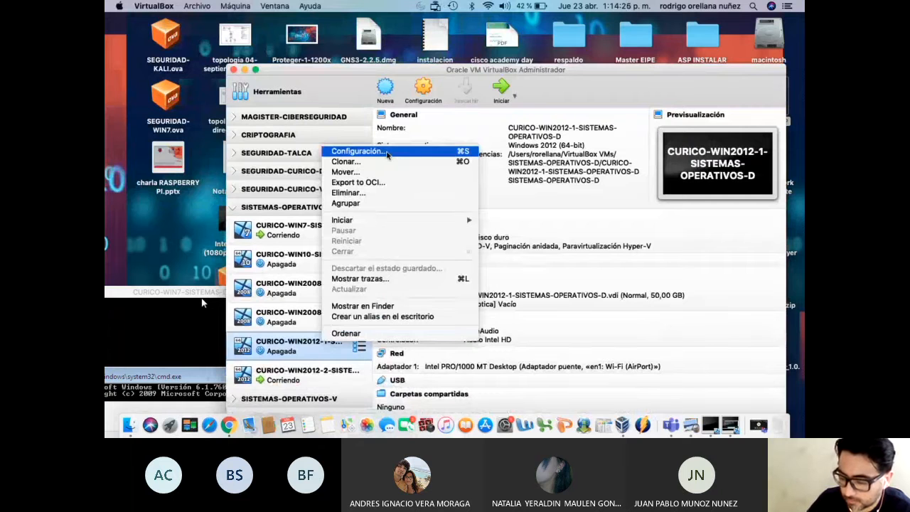
click(388, 155)
click(505, 110)
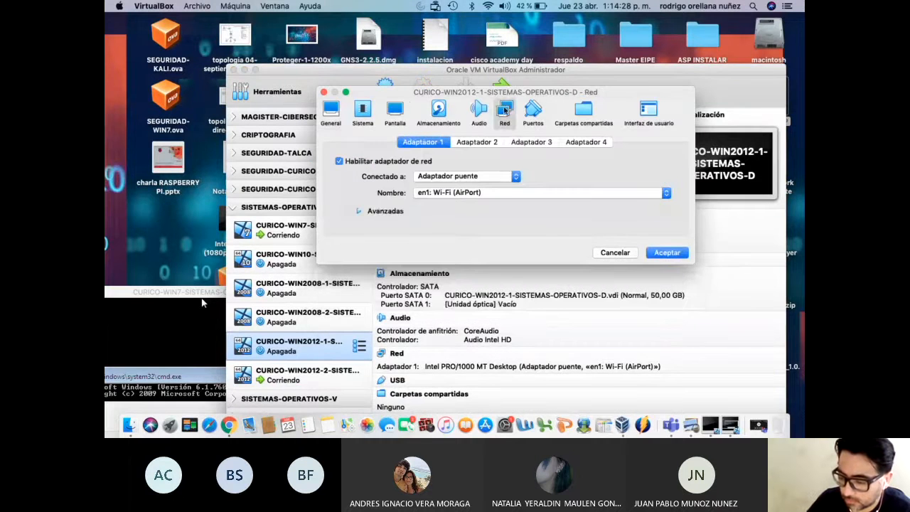
click(492, 176)
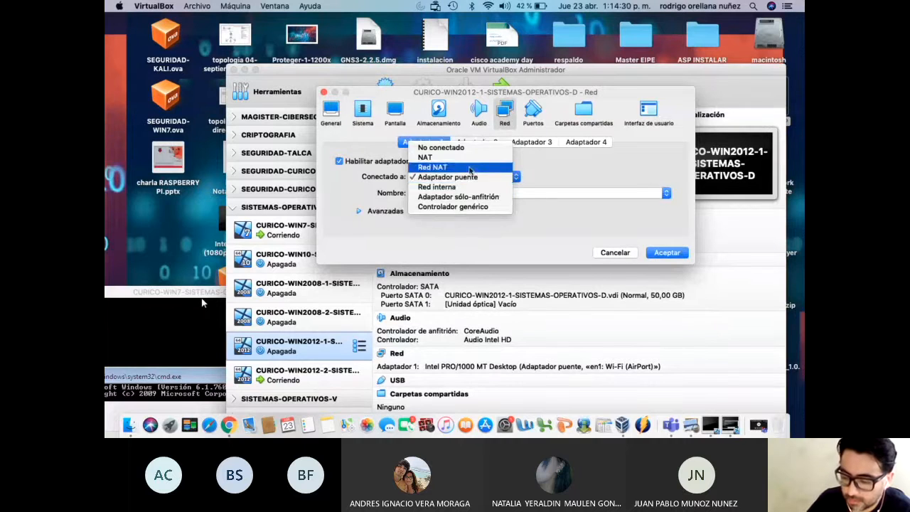
click(469, 168)
click(401, 212)
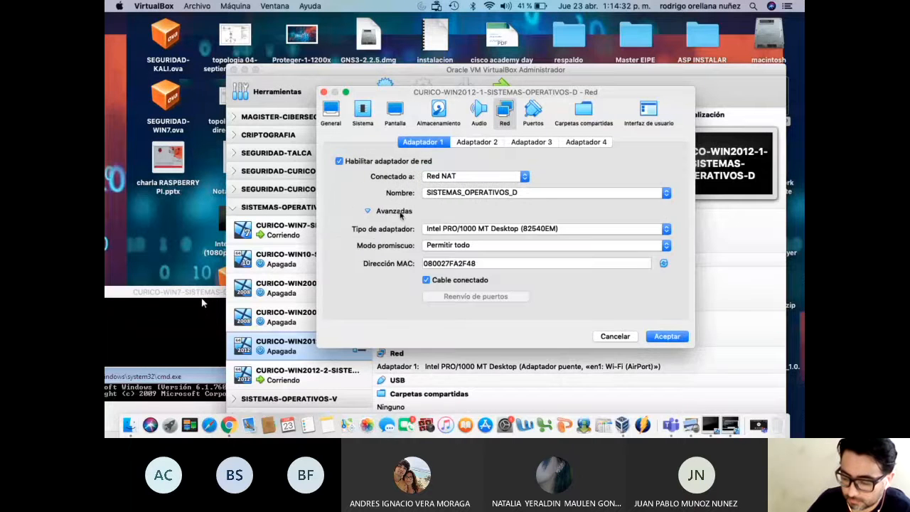
click(395, 212)
click(667, 336)
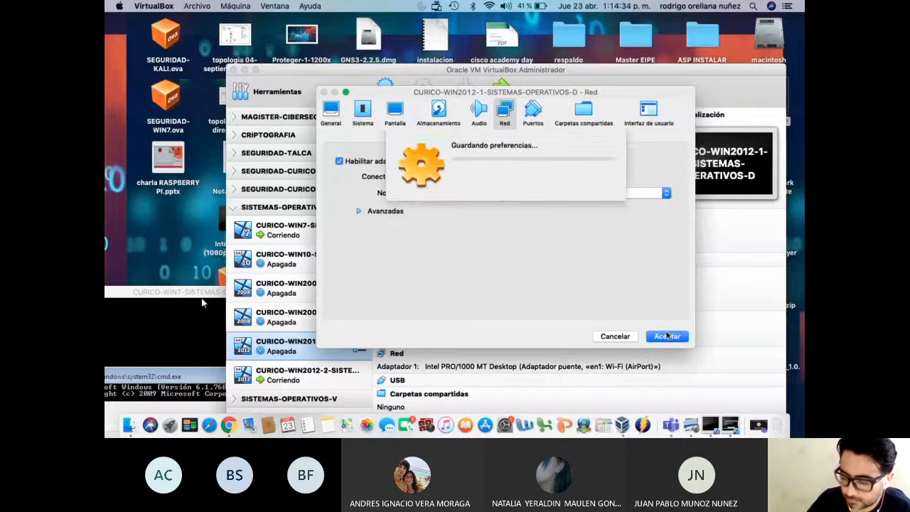
Rearrange the windows to bring the Win7 and WIN2012-2 VM windows into view
drag(381, 71, 490, 70)
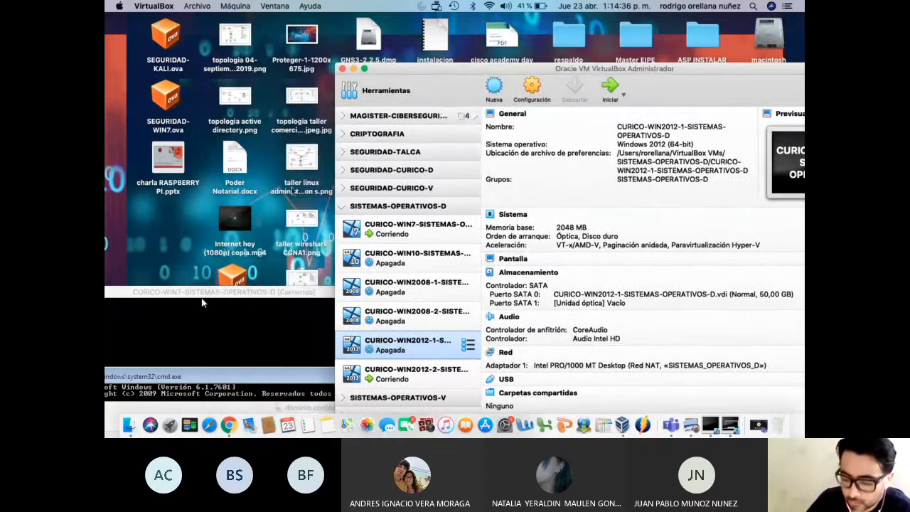
drag(221, 292, 529, 81)
drag(236, 384, 242, 95)
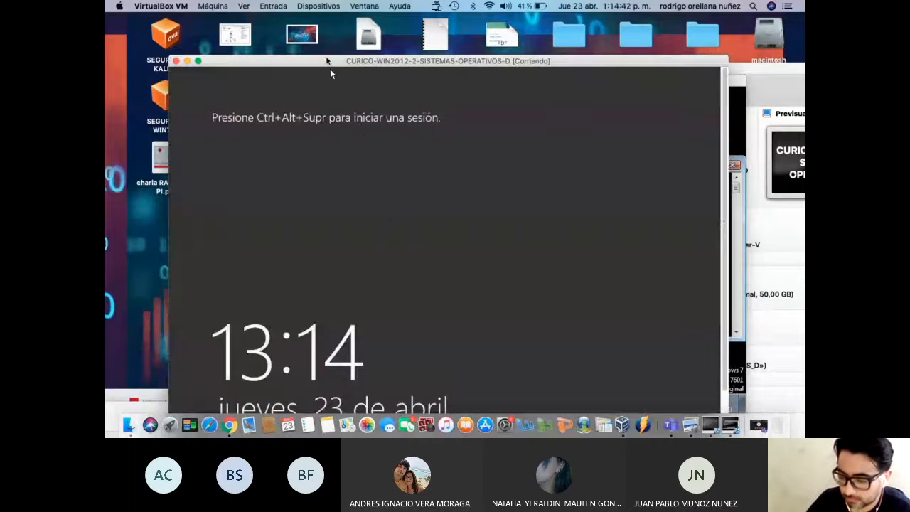
Send Ctrl-Alt-Del to the WIN2012-2 VM via Entrada > Teclado
drag(351, 61, 342, 29)
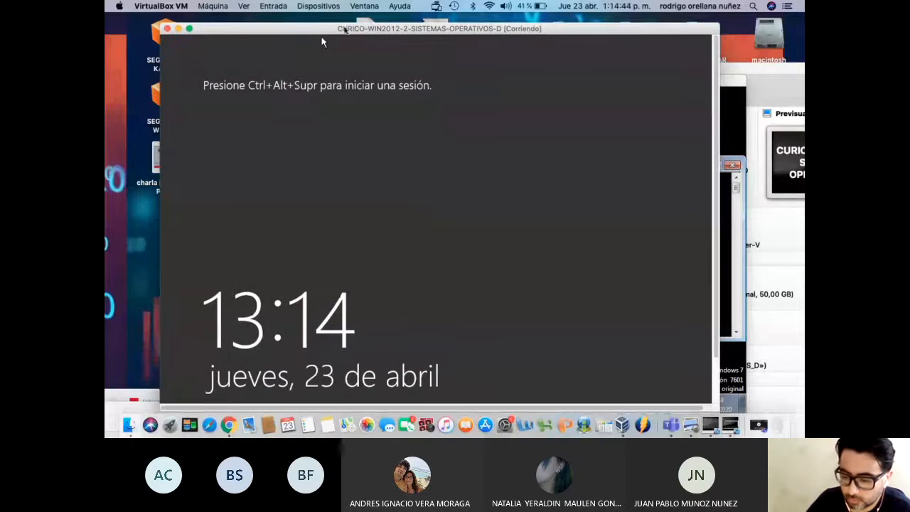
click(274, 6)
mouse_move(285, 20)
click(406, 39)
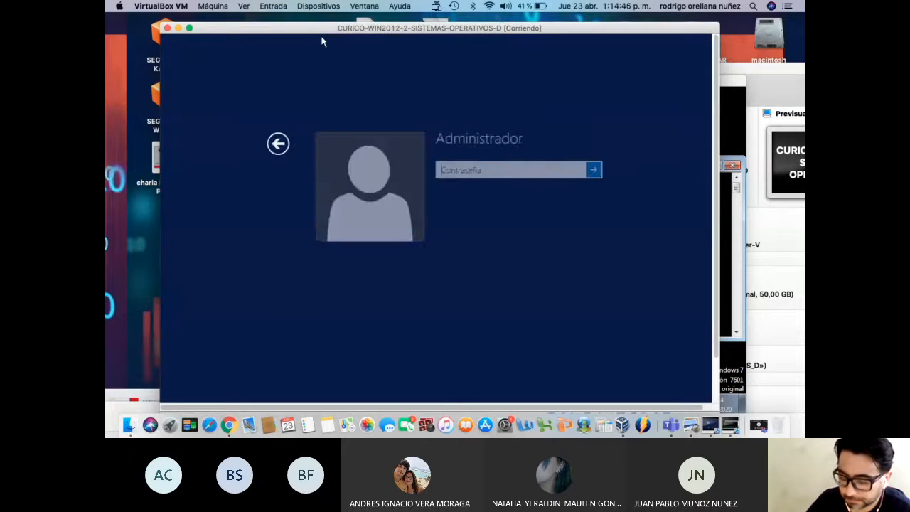
Enter the Administrador password, retrying with Caps Lock until sign-in succeeds
text(••••••••)
key(Caps_Lock)
text(••••••••)
key(Return)
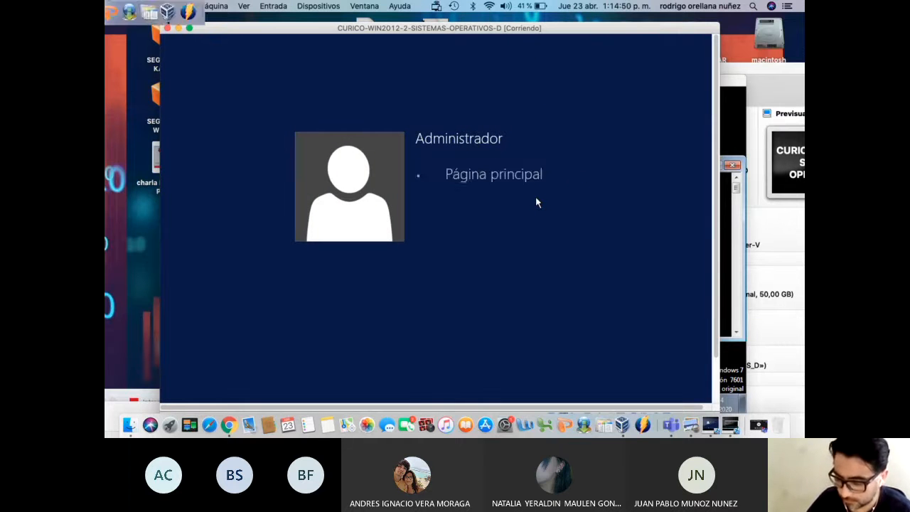
key(Return)
text(•••••••)
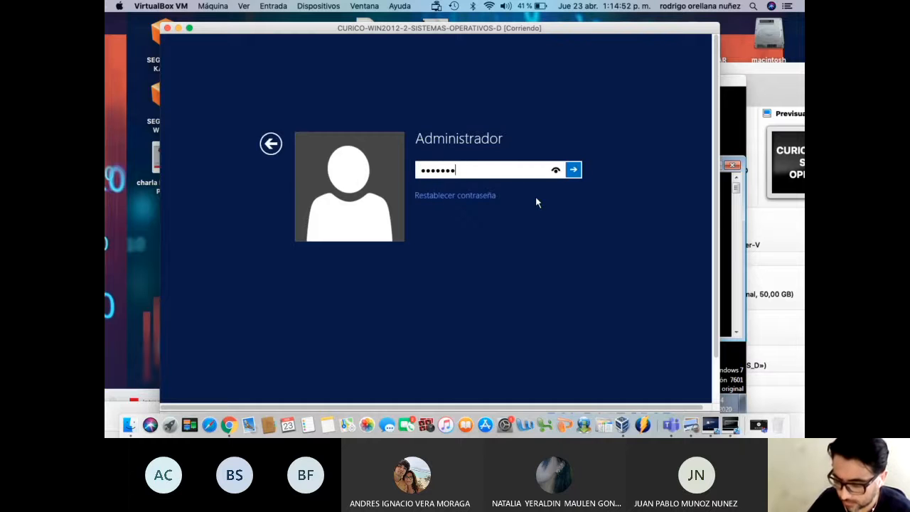
key(Return)
key(Return)
text(•••••••••)
key(Return)
key(Return)
text(••••••••)
key(Caps_Lock)
text(•••••••)
key(Return)
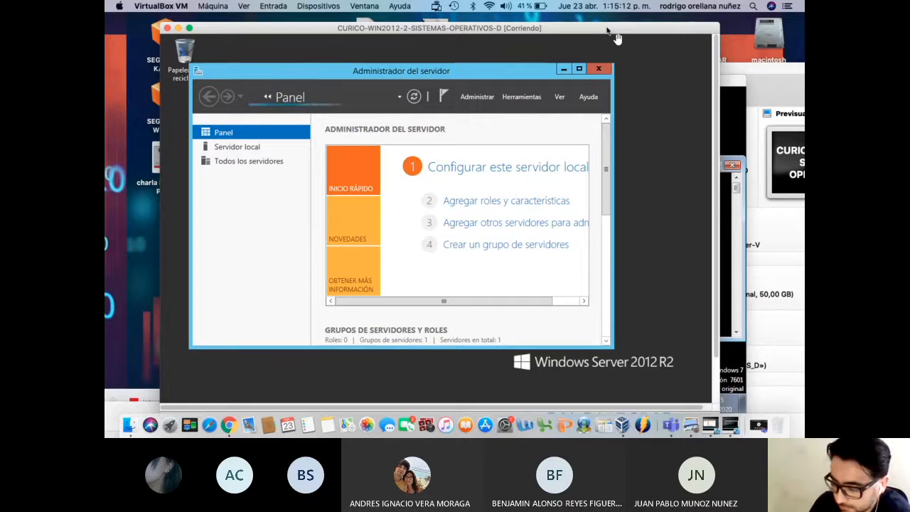
Maximize Server Manager and launch Directiva de seguridad local from Herramientas
drag(616, 37, 597, 28)
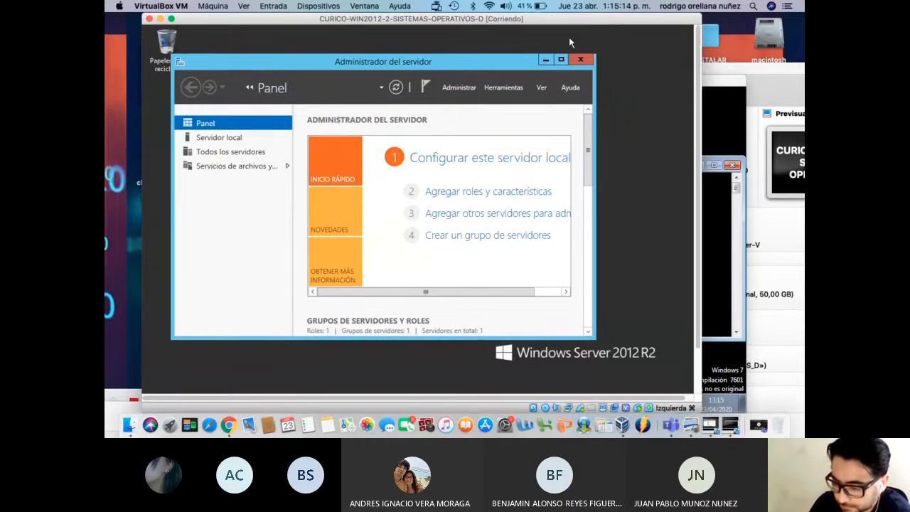
click(561, 59)
scroll(701, 92, down, 2)
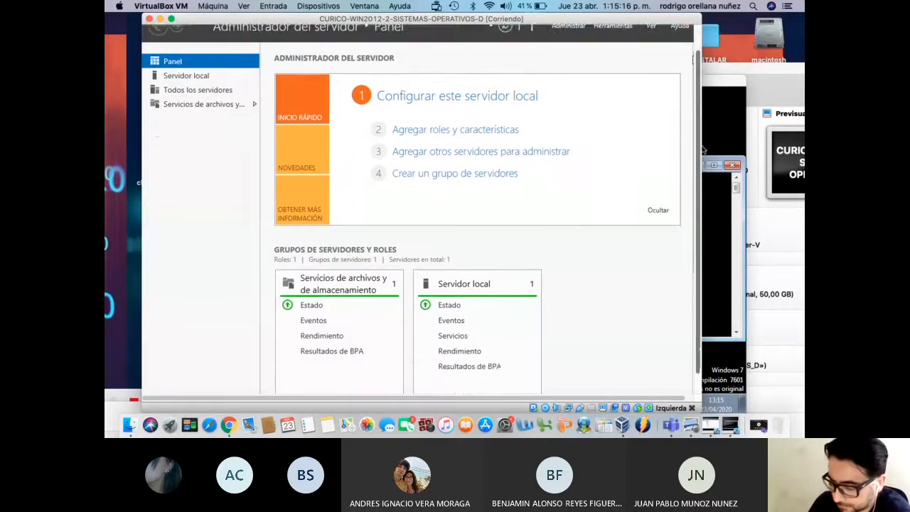
scroll(703, 149, down, 1)
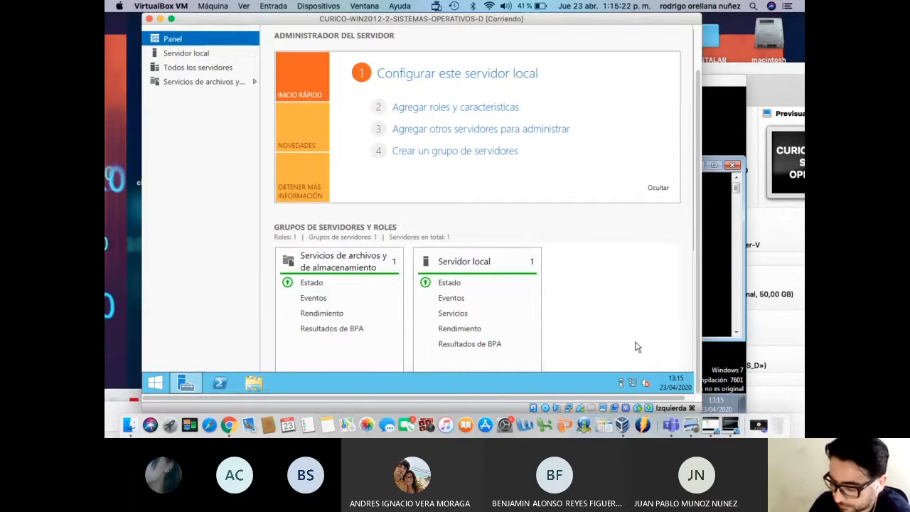
scroll(702, 206, up, 2)
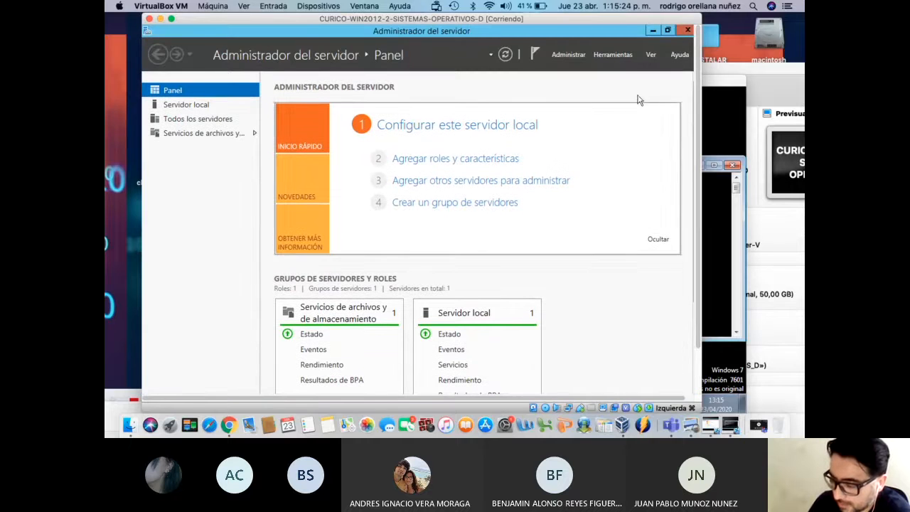
click(622, 60)
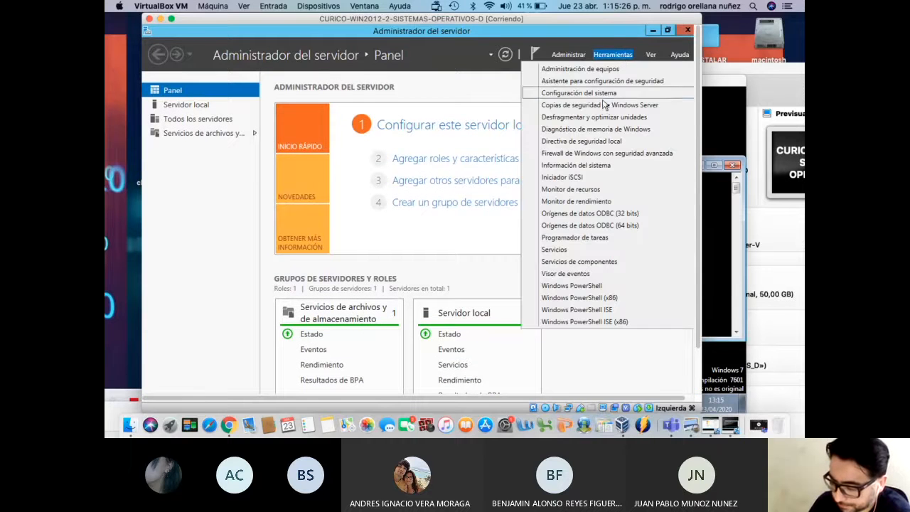
click(594, 141)
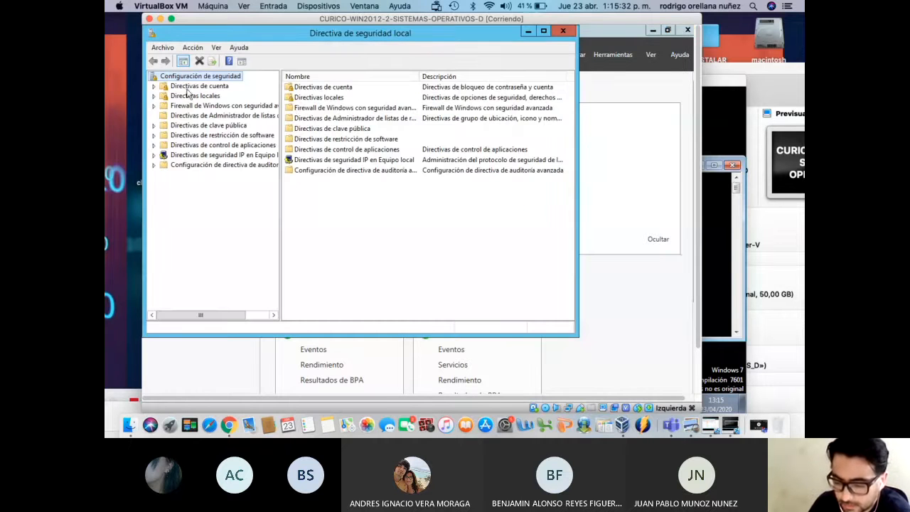
Under Directiva de contraseñas, set the complexity requirement to Deshabilitada and close the editor
click(154, 87)
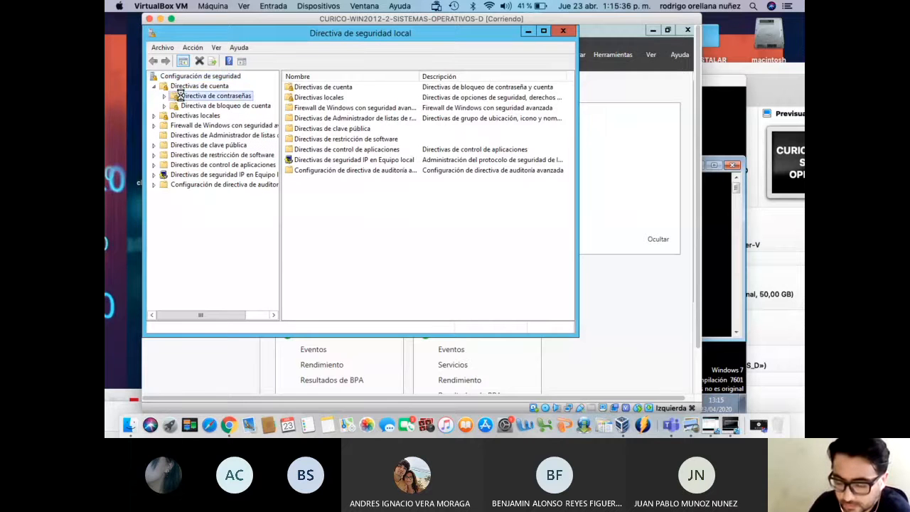
click(181, 95)
double_click(348, 108)
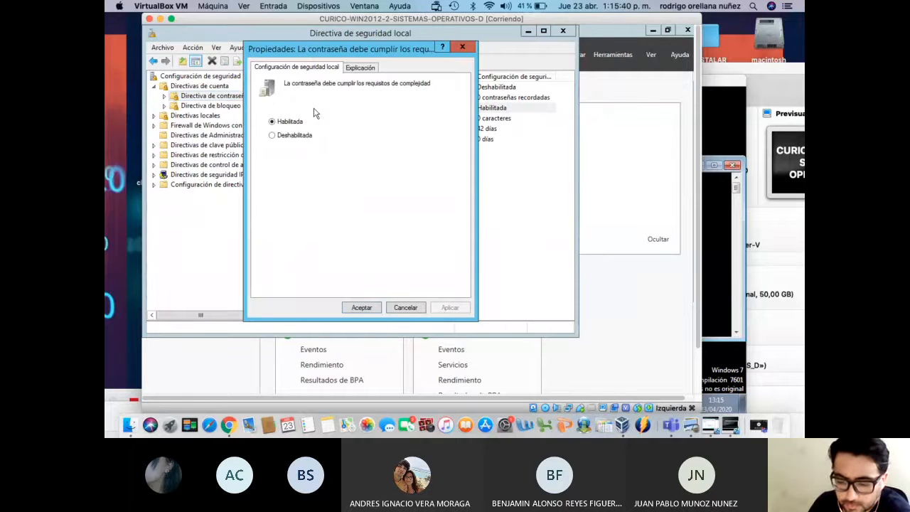
click(299, 136)
click(364, 309)
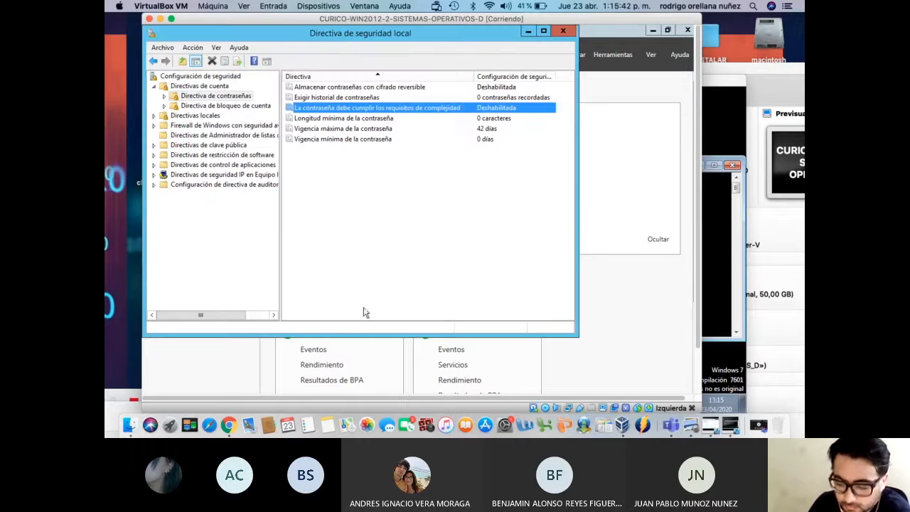
click(563, 32)
click(613, 55)
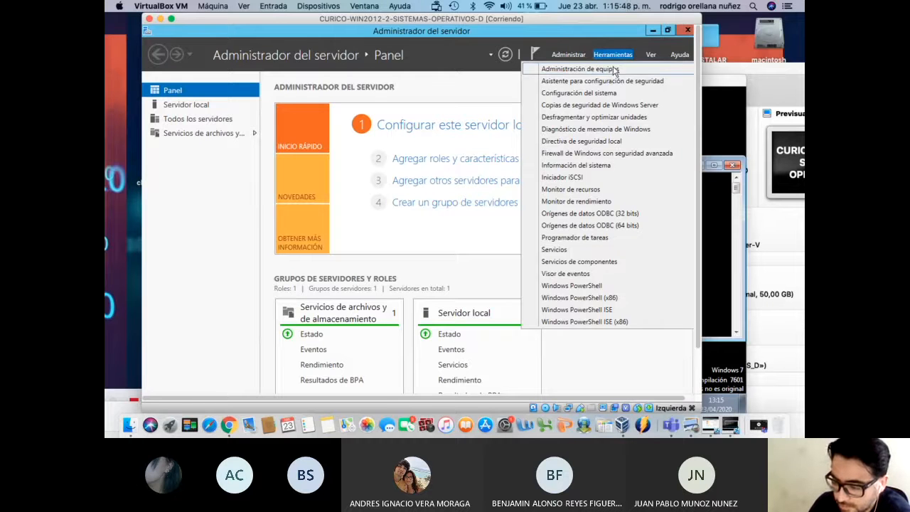
In Computer Management's Local Users and Groups > Users, reset the Administrador password
click(615, 71)
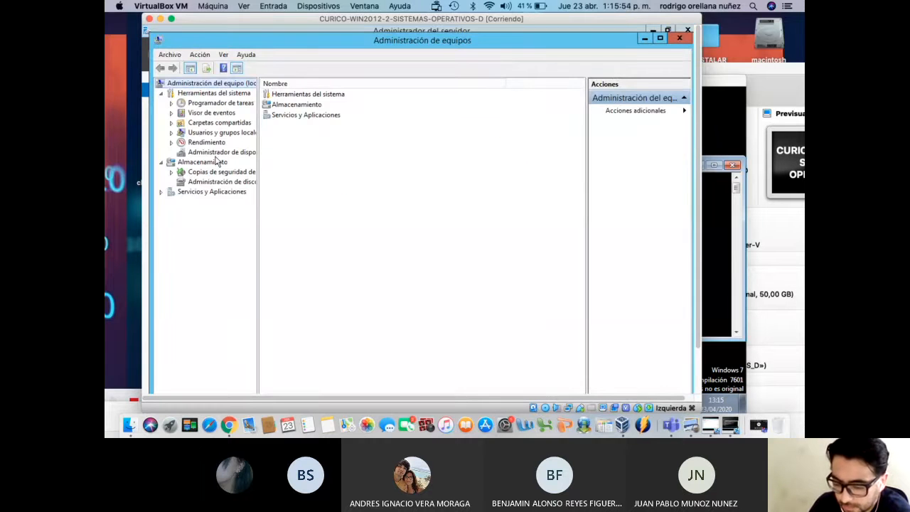
double_click(214, 132)
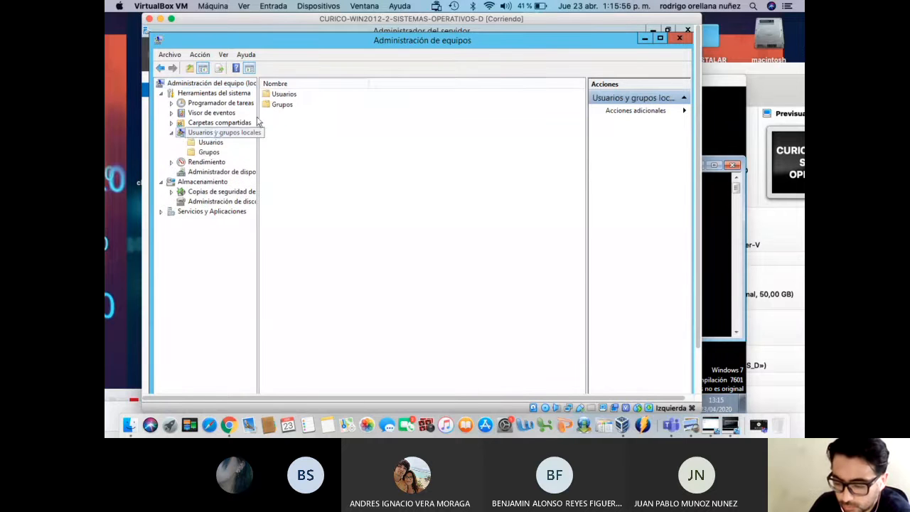
double_click(288, 95)
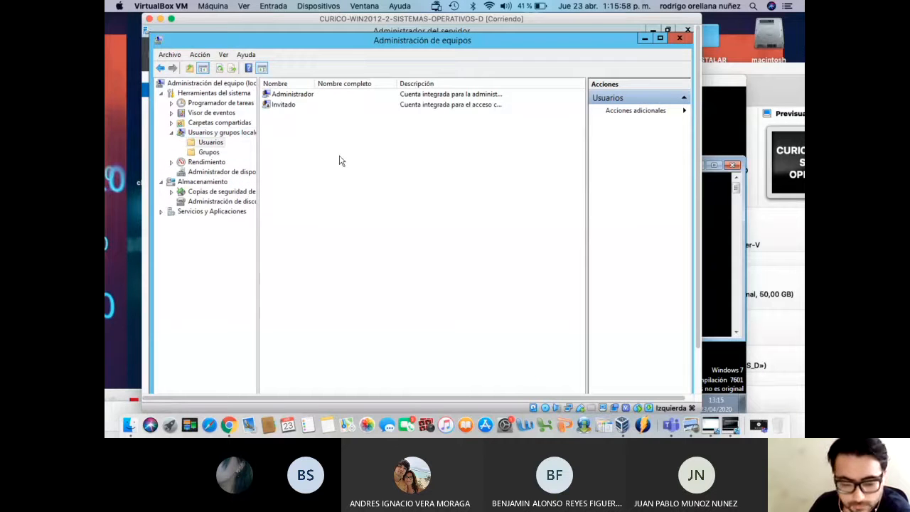
right_click(308, 98)
click(323, 104)
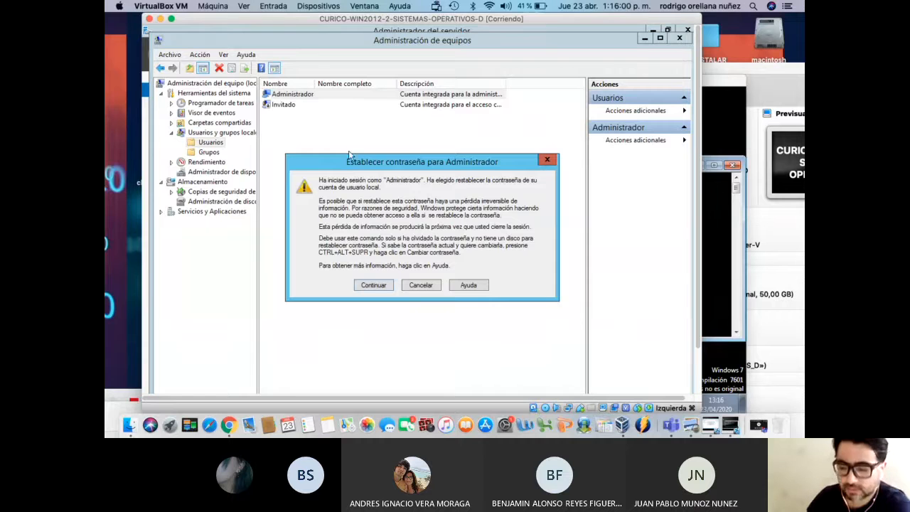
click(374, 285)
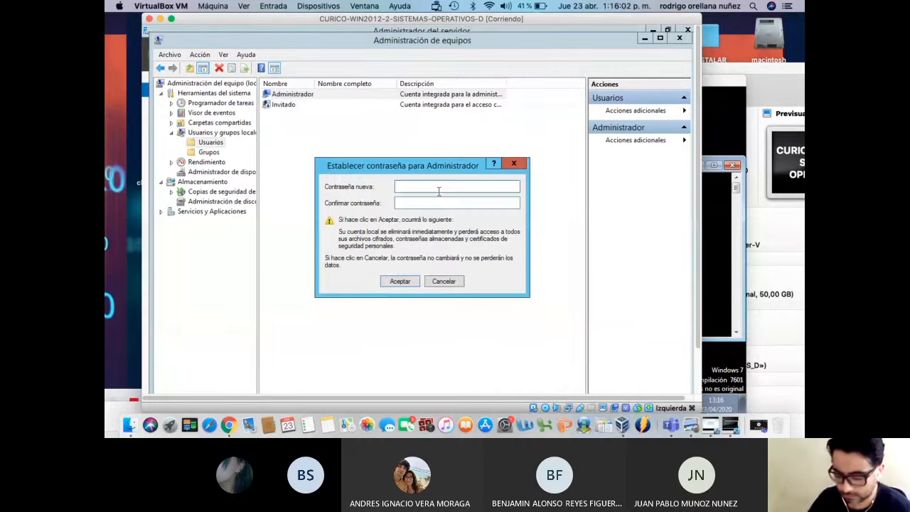
key(Tab)
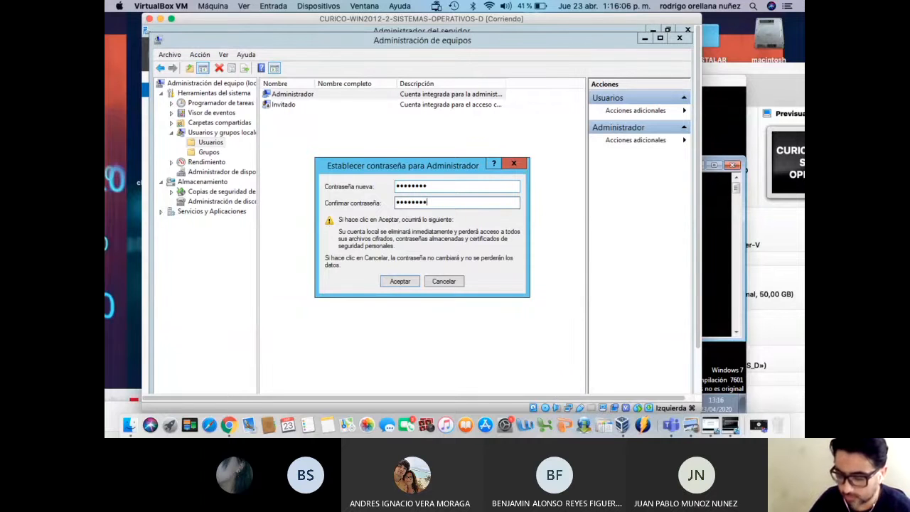
click(404, 280)
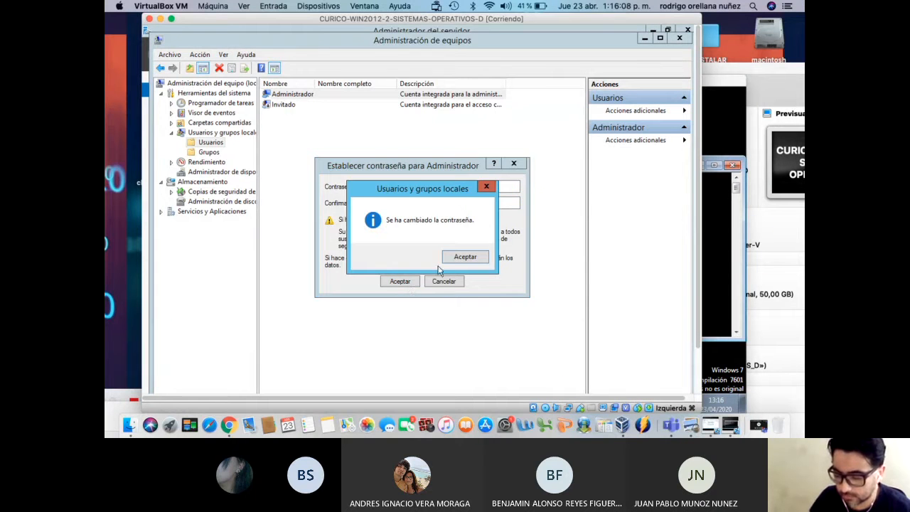
click(457, 262)
Create a new local user with no forced logon change and a never-expiring password
right_click(379, 184)
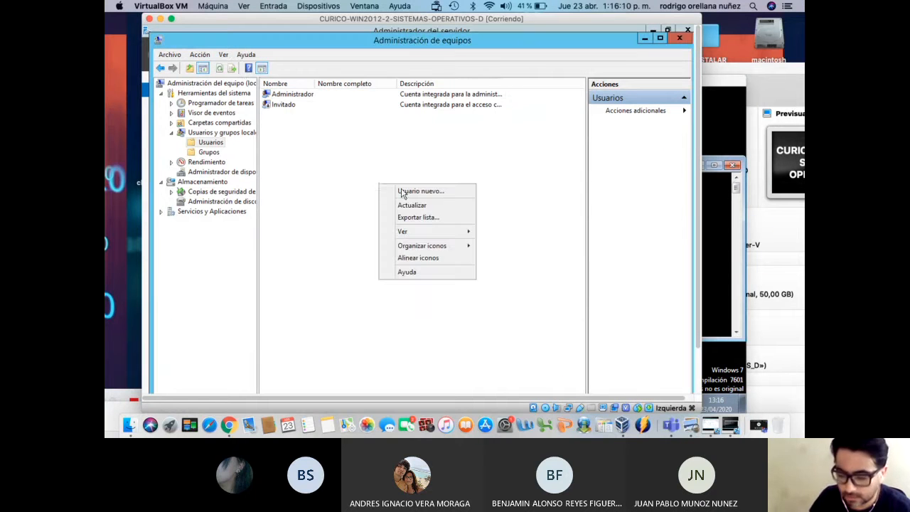
click(404, 190)
text(rorellana)
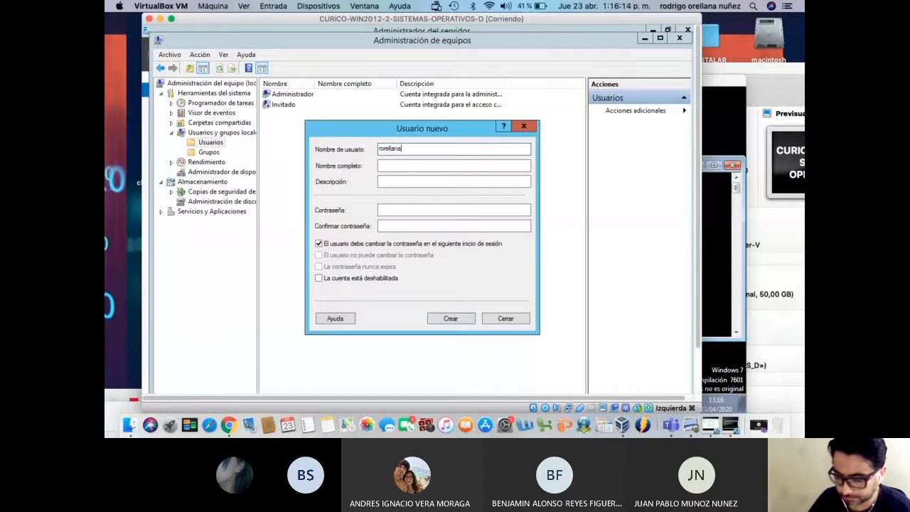
key(Tab)
text(ro)
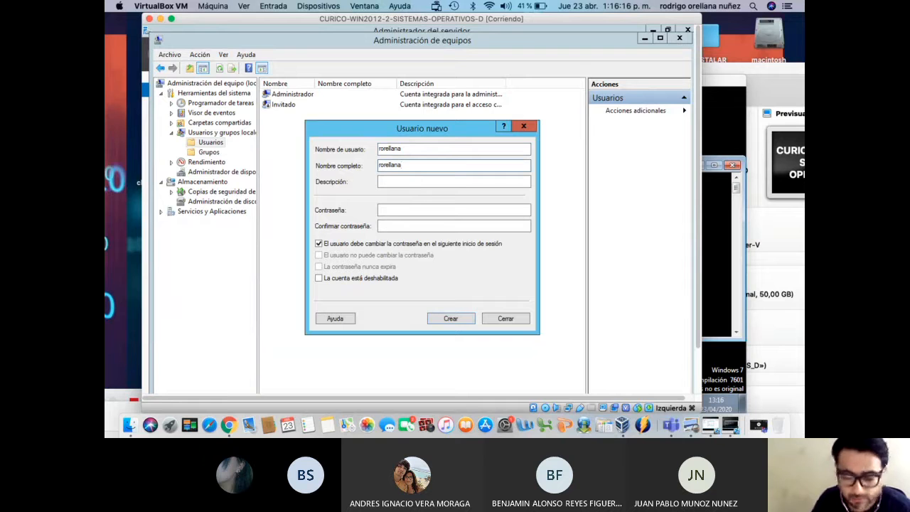
click(319, 244)
click(395, 212)
text(••••••••)
key(Tab)
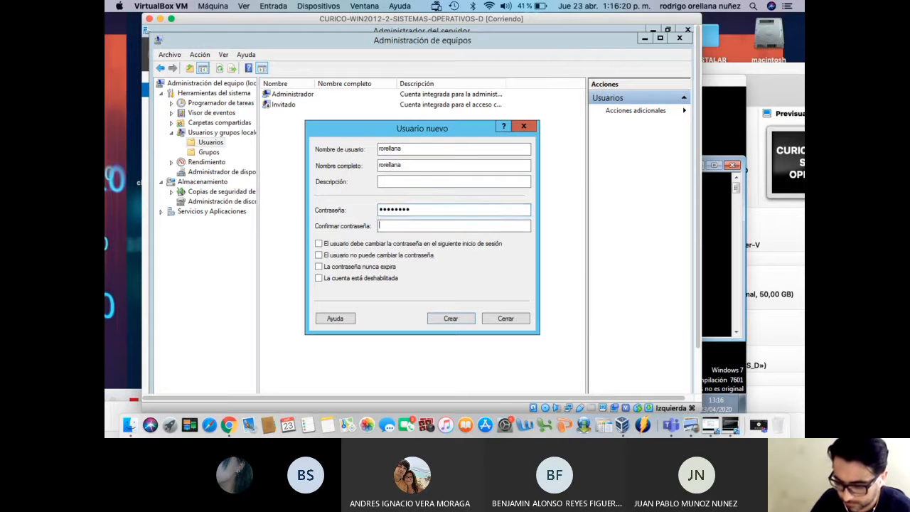
click(381, 266)
click(459, 320)
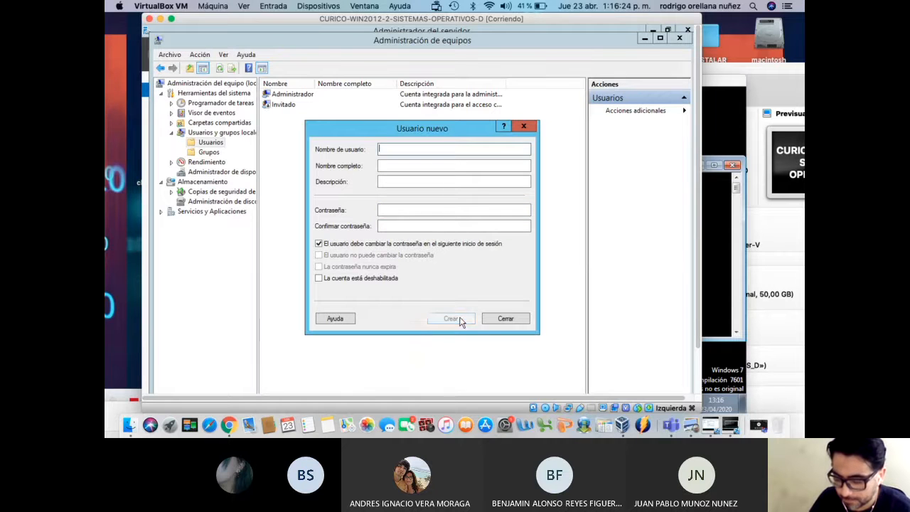
click(504, 318)
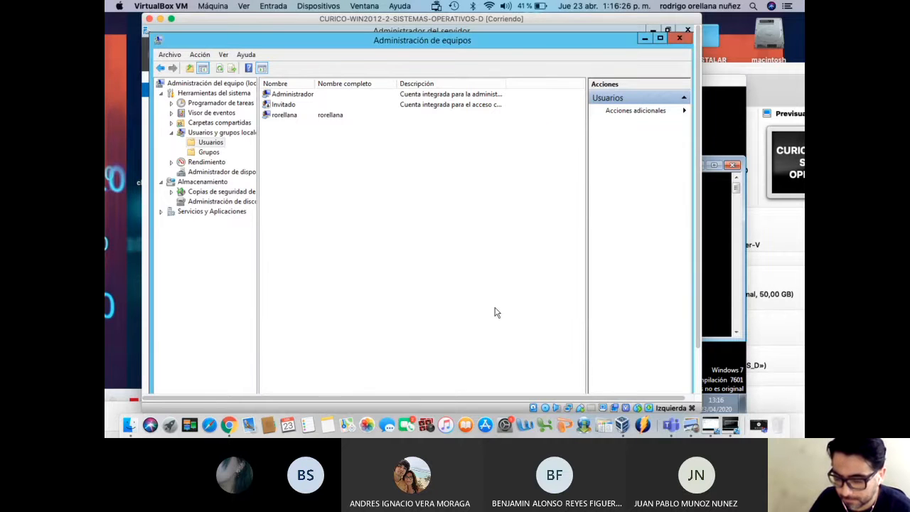
click(285, 116)
Remove the new user from the Usuarios group on its Member Of tab
right_click(286, 118)
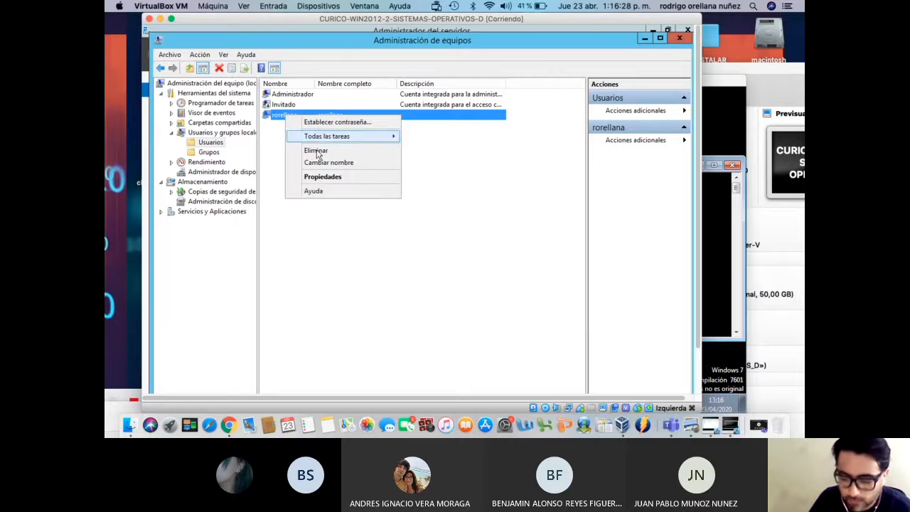
click(329, 178)
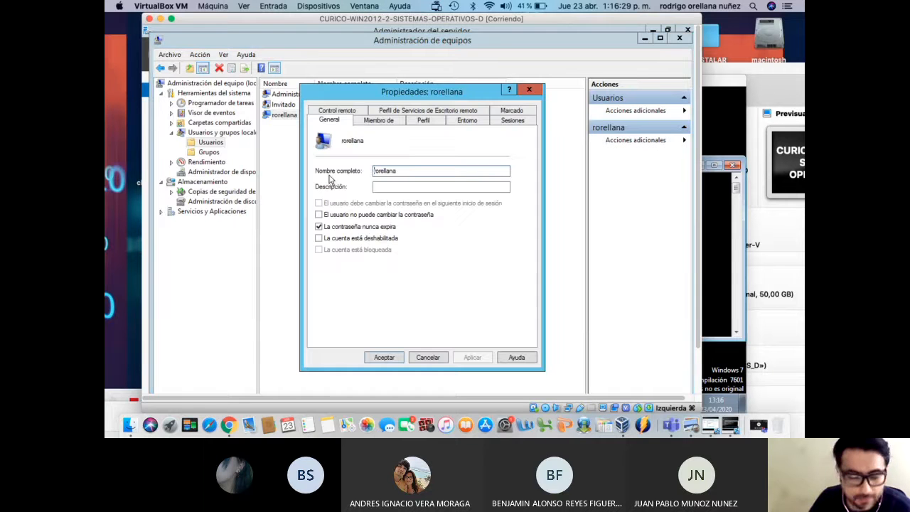
click(383, 123)
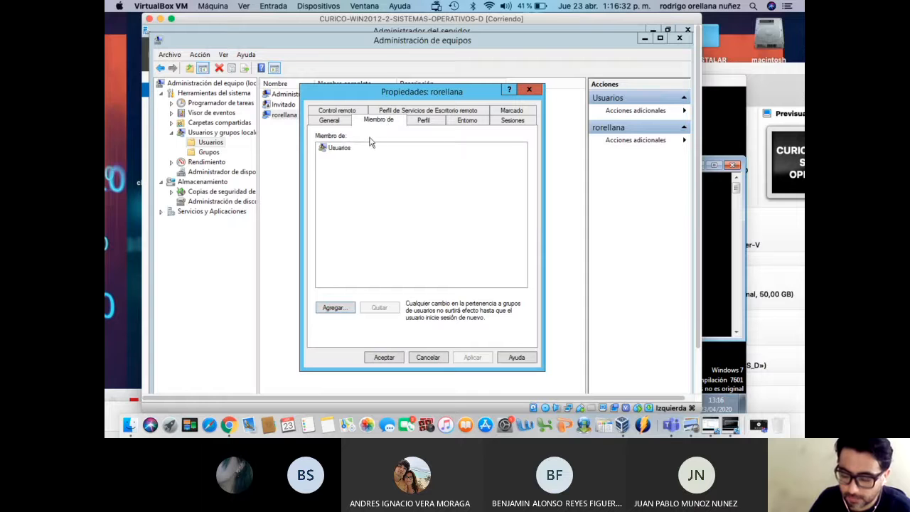
click(345, 148)
click(393, 313)
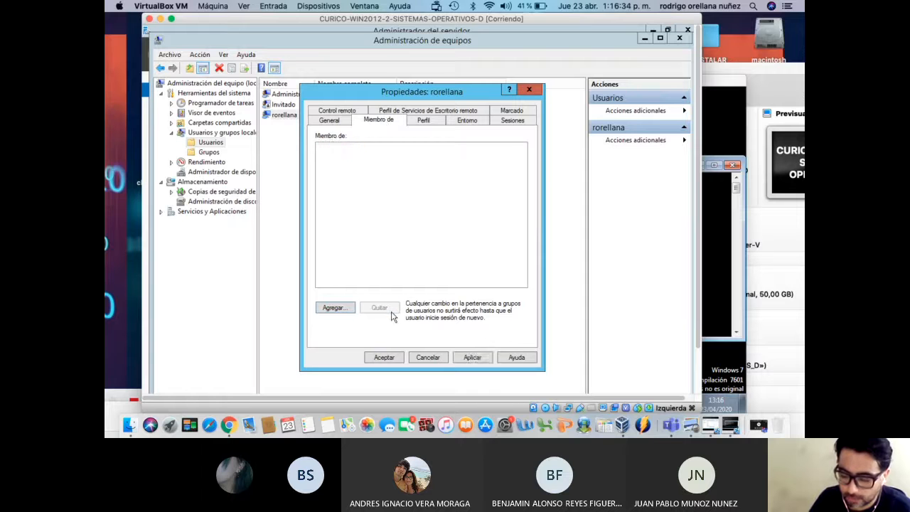
Pick Administradores as a group to join via Add > Advanced > Find Now
click(339, 307)
click(364, 228)
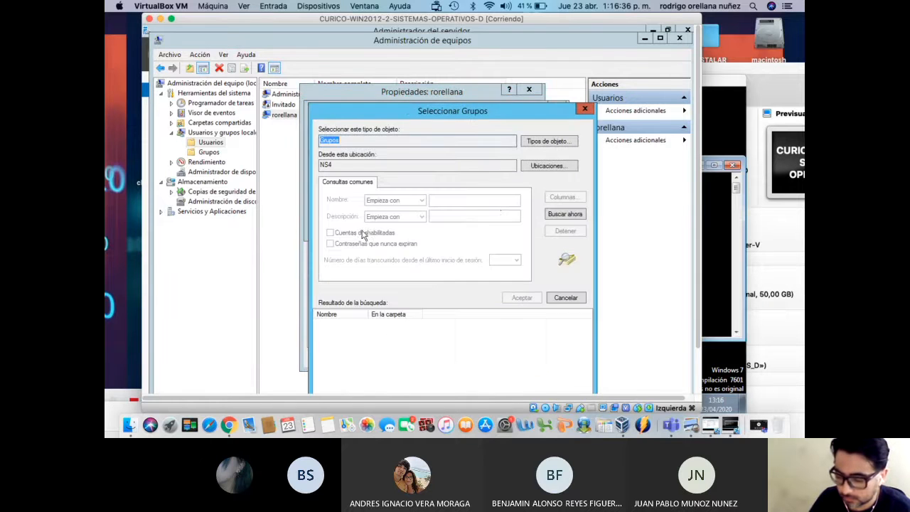
click(554, 216)
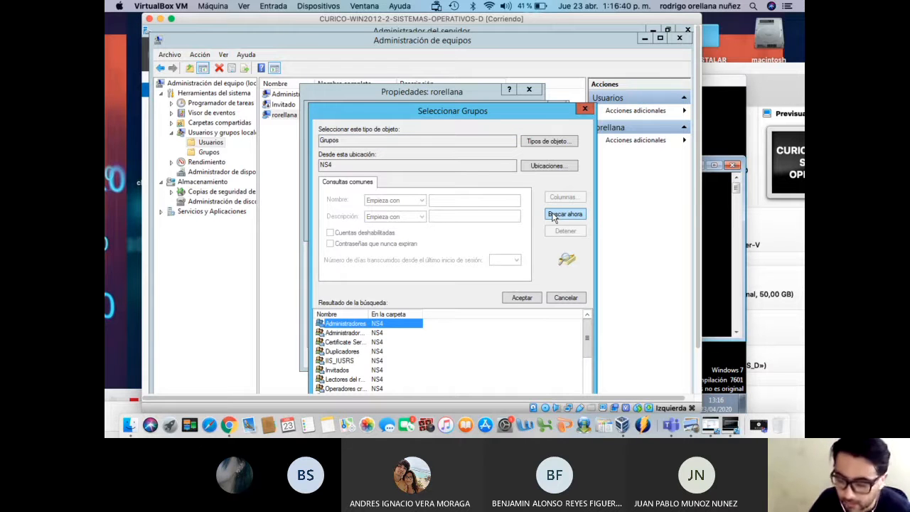
click(524, 298)
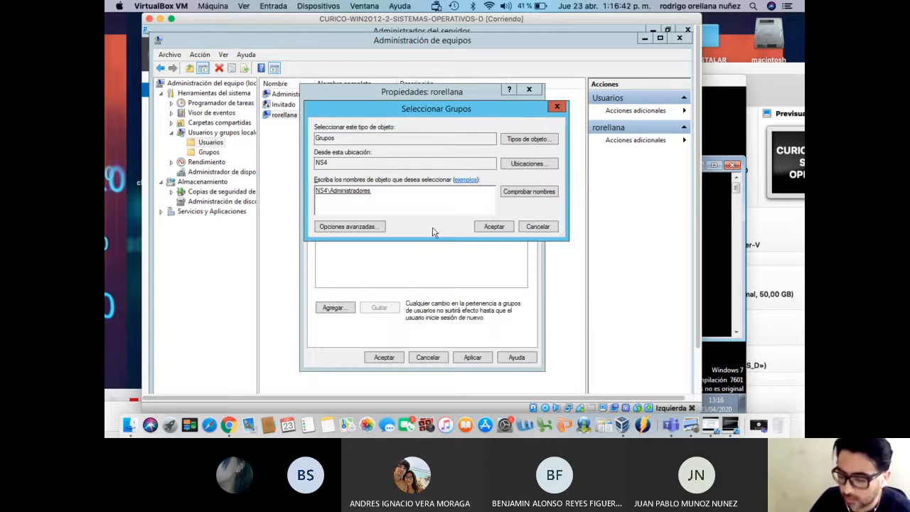
Also pick Usuarios de escritorio remoto, then apply and save the membership changes
click(370, 226)
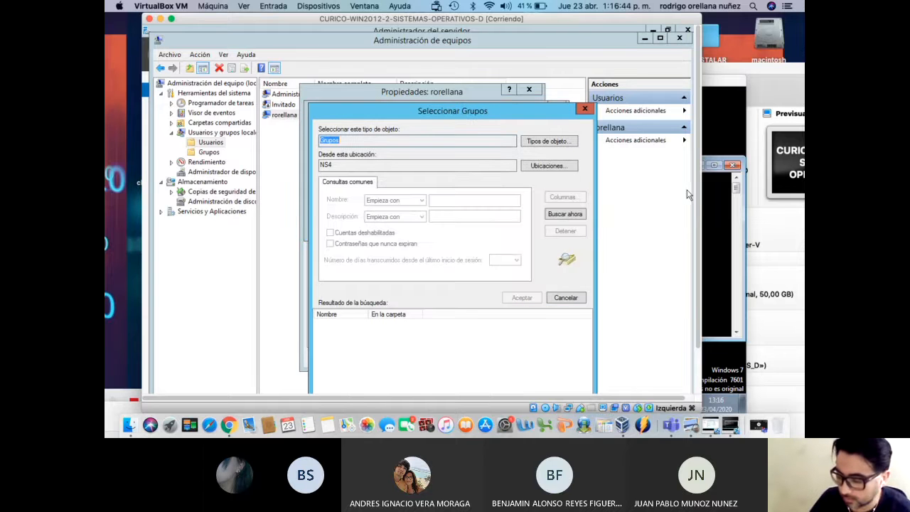
click(565, 215)
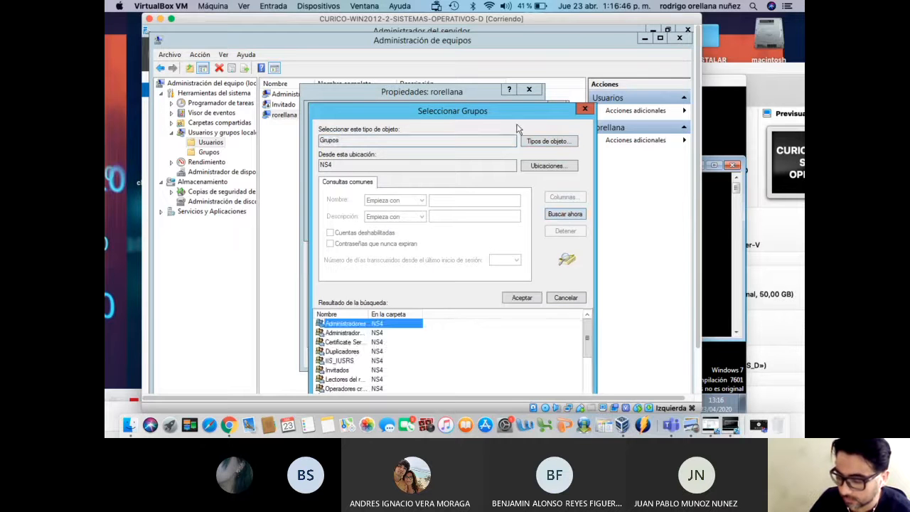
drag(498, 111, 498, 64)
drag(699, 170, 699, 214)
drag(368, 217, 456, 216)
click(403, 338)
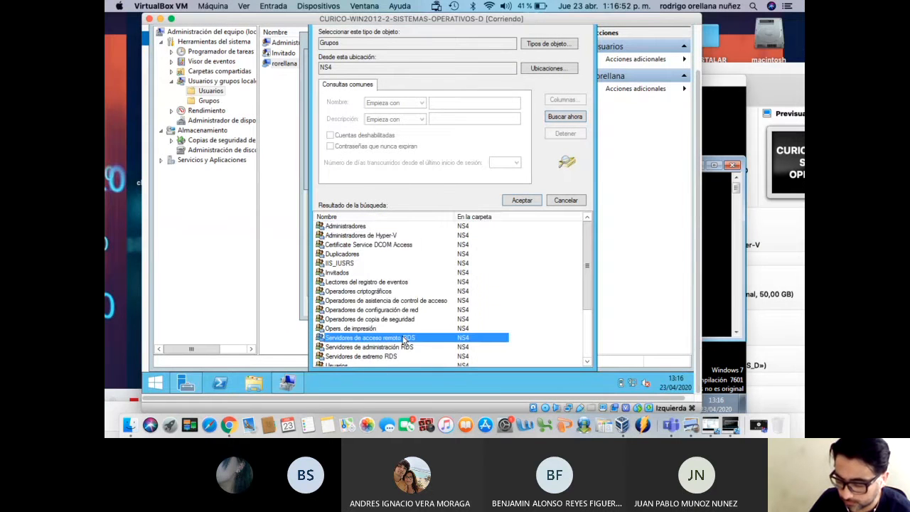
scroll(403, 340, down, 3)
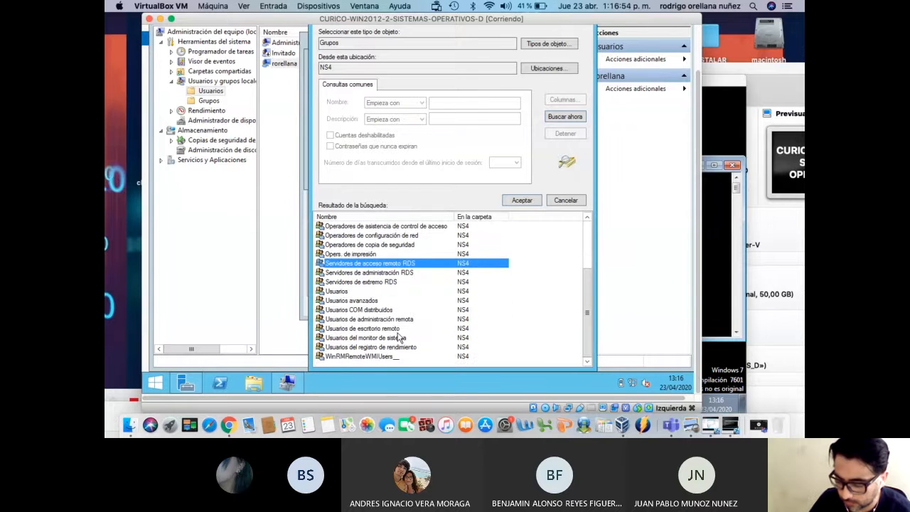
click(400, 329)
click(520, 201)
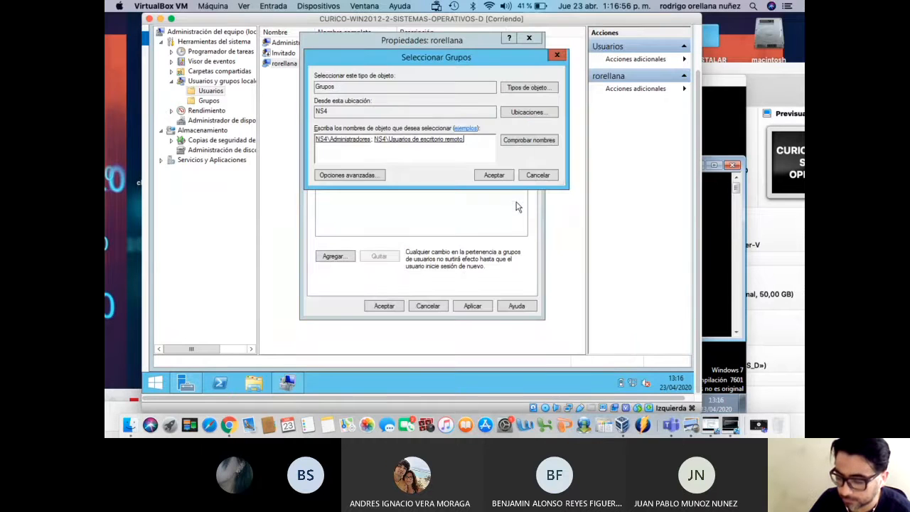
click(500, 178)
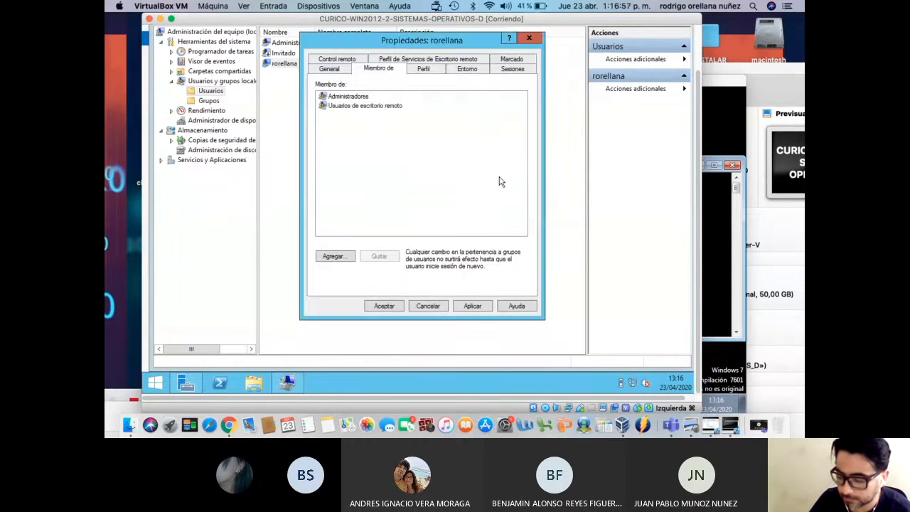
click(485, 306)
click(391, 306)
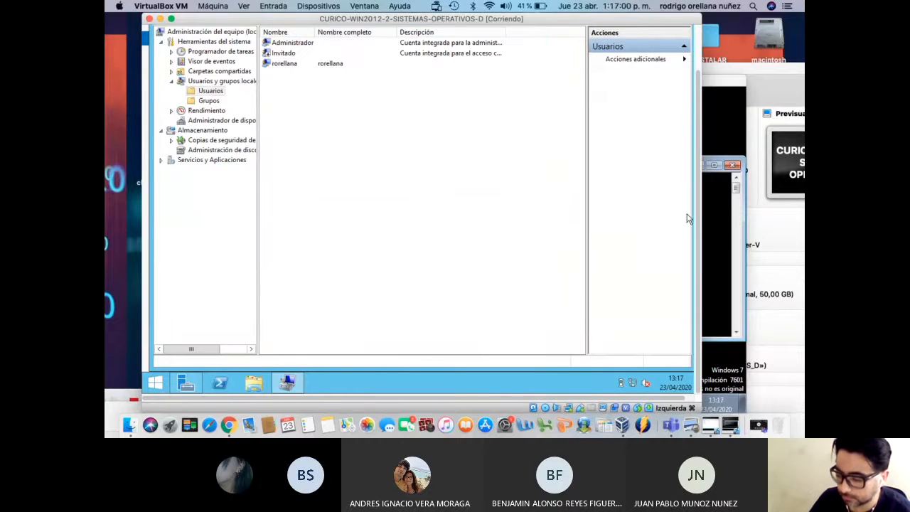
Close Computer Management and Server Manager, then open Control Panel from Start
scroll(697, 217, up, 3)
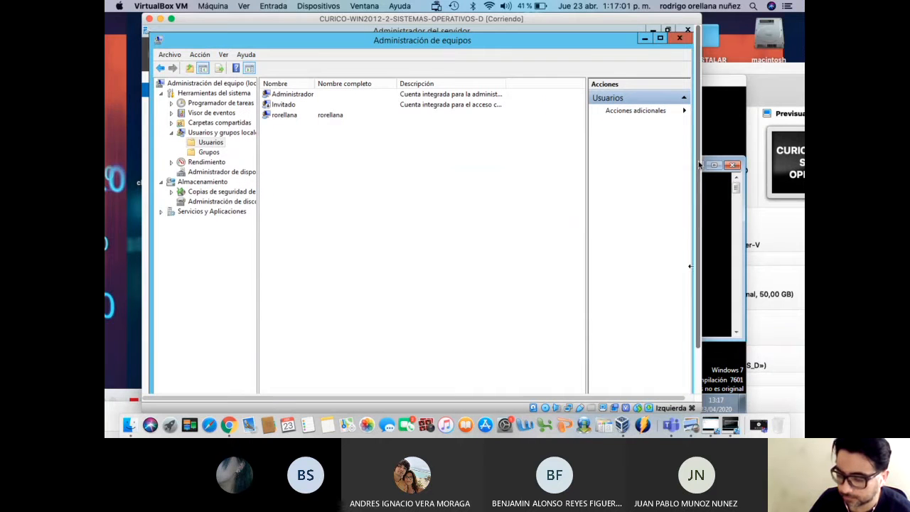
click(679, 40)
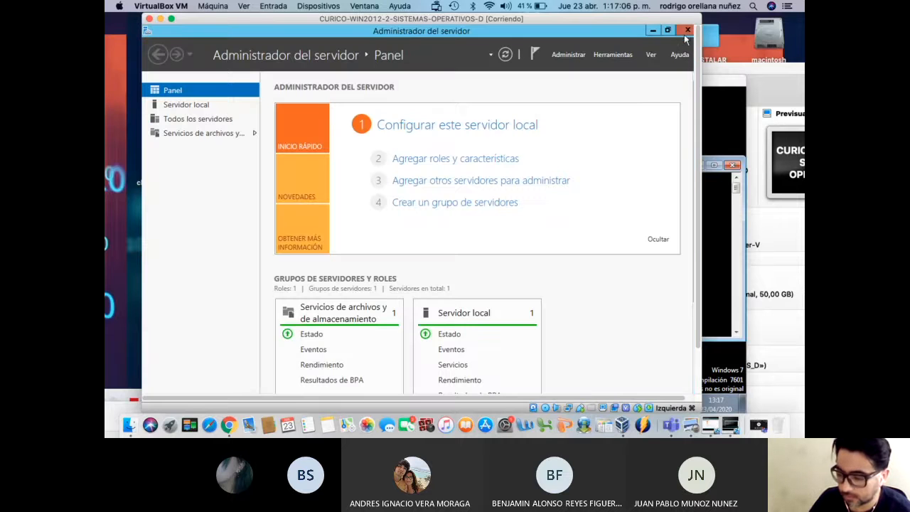
click(687, 32)
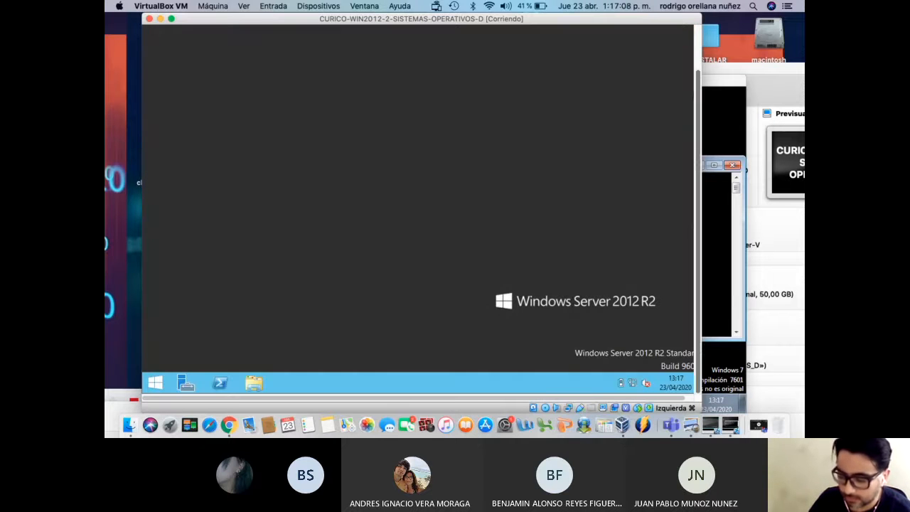
click(156, 384)
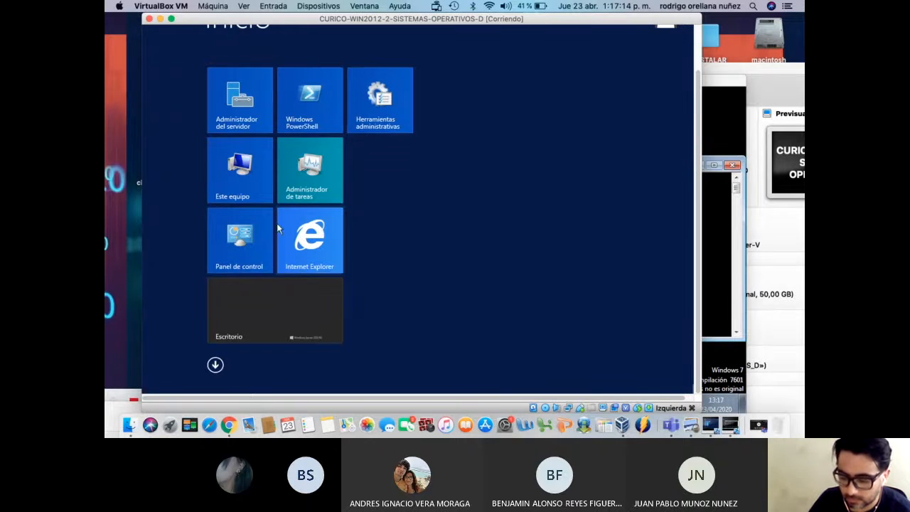
click(241, 238)
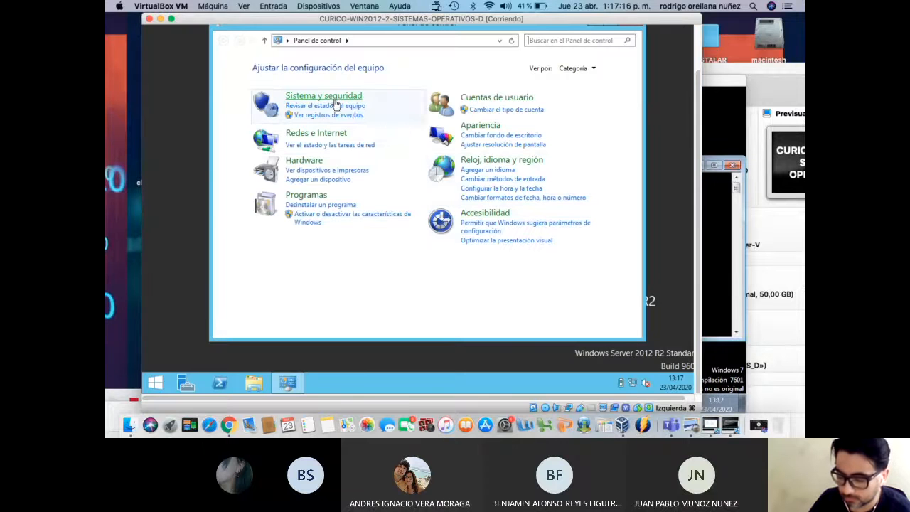
Under Sistema y seguridad > Firewall de Windows, choose Desactivar for private and public networks
click(335, 99)
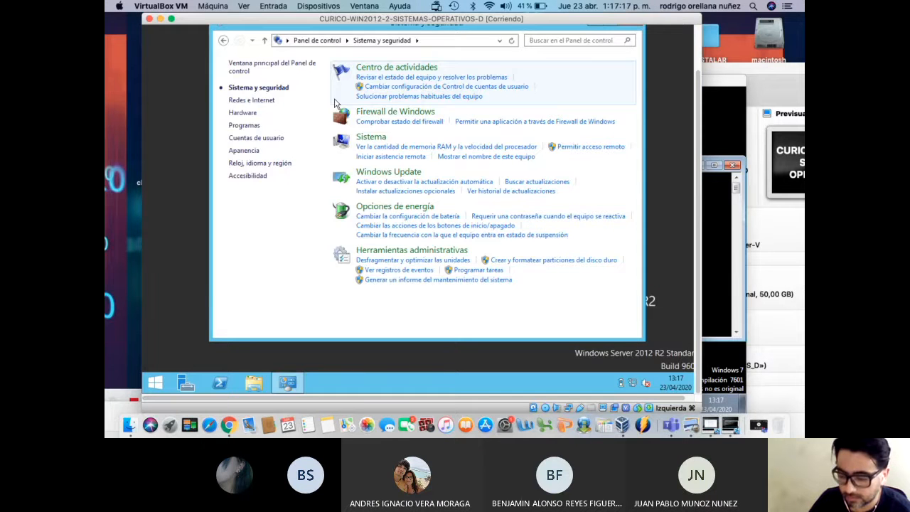
click(383, 120)
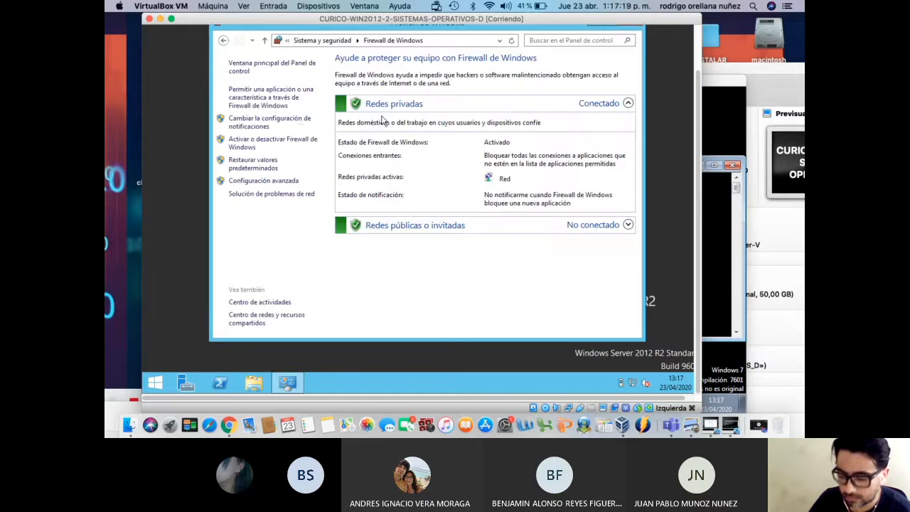
click(253, 146)
click(324, 142)
click(344, 208)
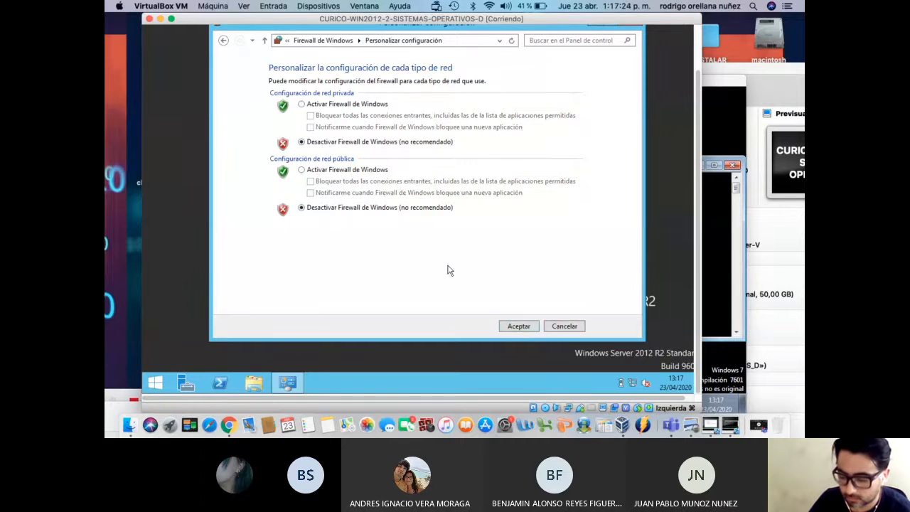
click(517, 327)
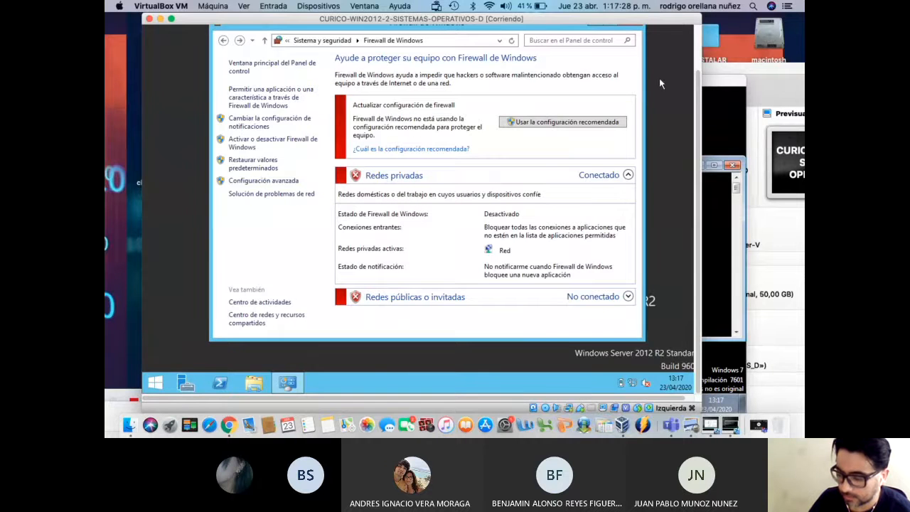
drag(697, 123, 697, 73)
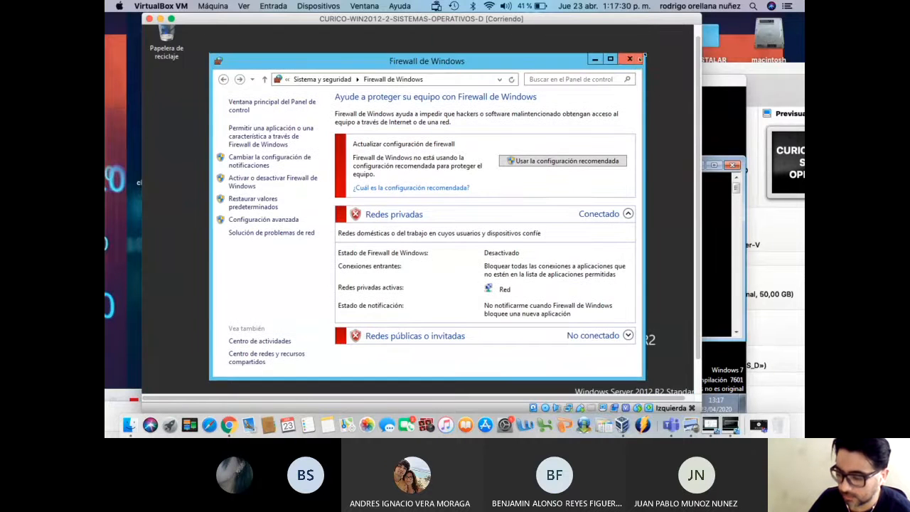
click(630, 59)
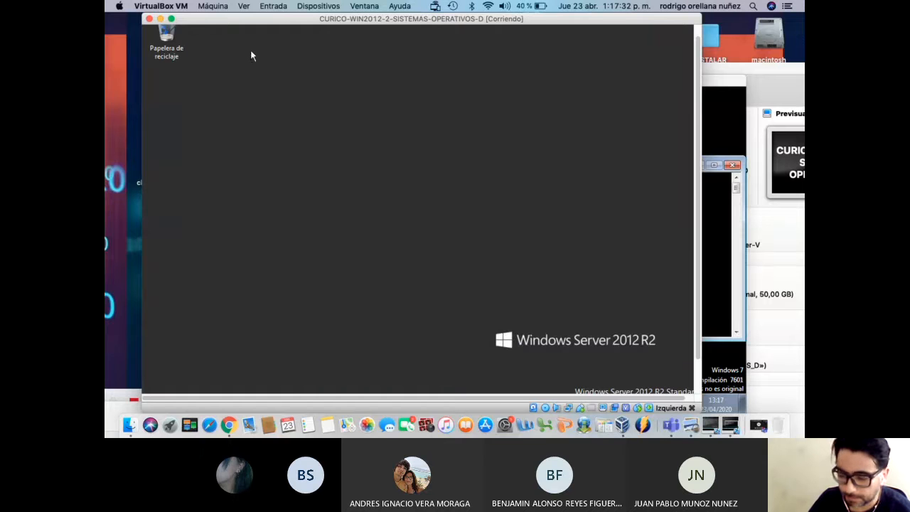
Open Este equipo in File Explorer and show its Propiedades system page
drag(701, 120, 693, 197)
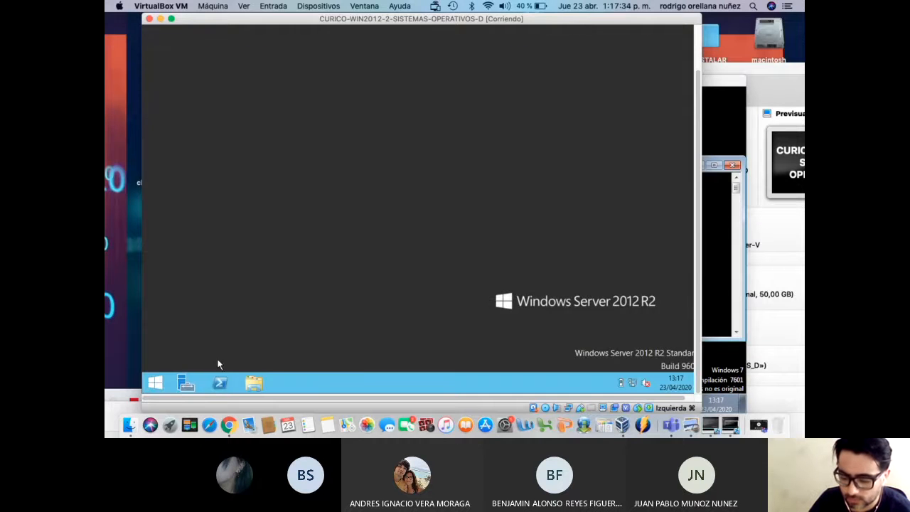
click(255, 384)
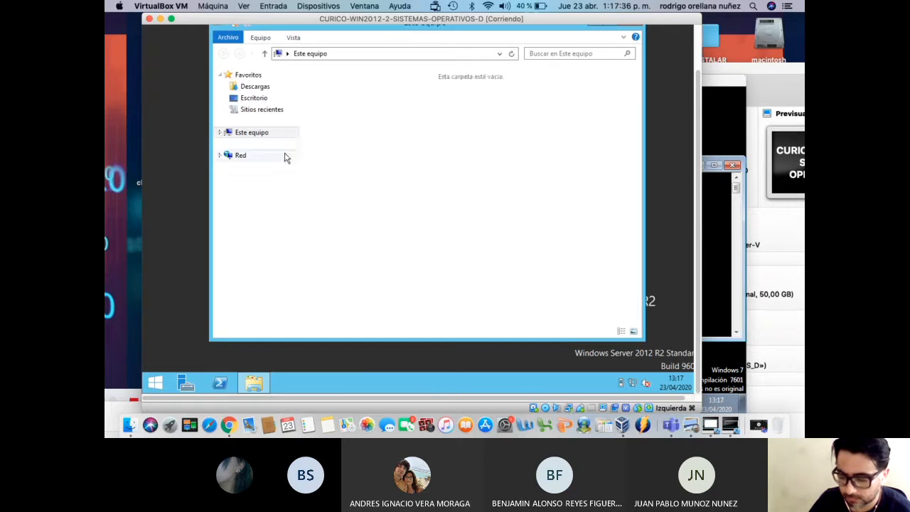
click(260, 136)
right_click(260, 137)
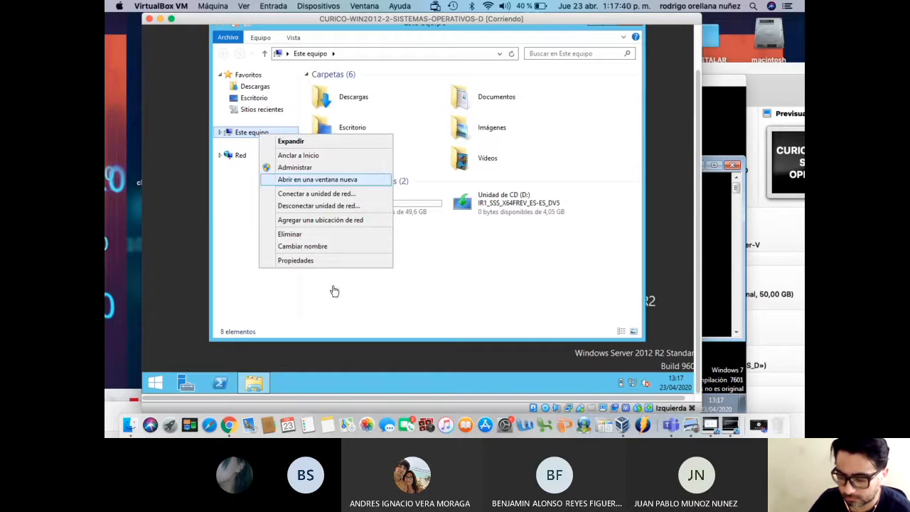
click(331, 261)
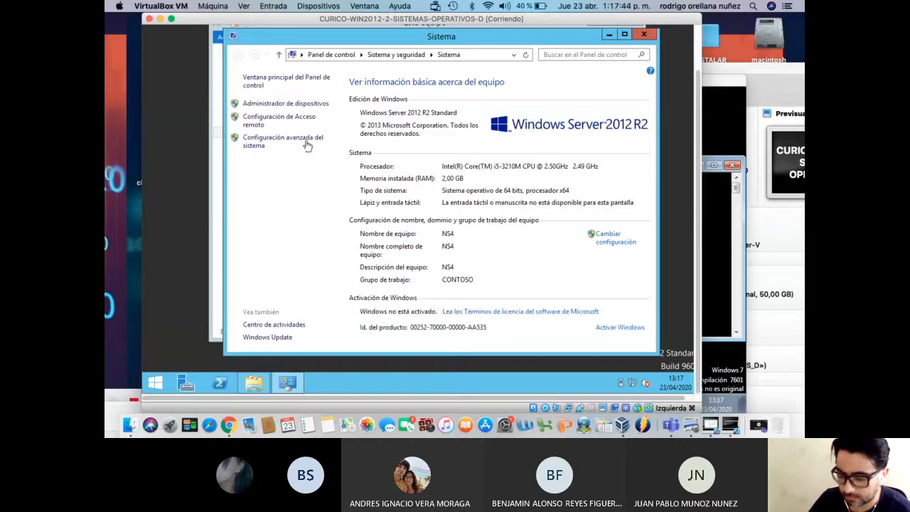
In Configuración avanzada del sistema > Acceso remoto, select Permitir las conexiones remotas and apply
click(294, 143)
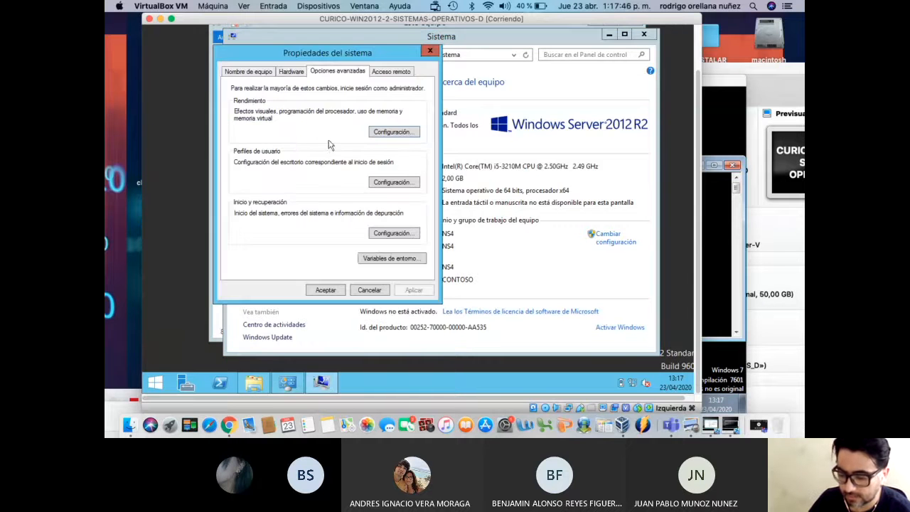
click(390, 74)
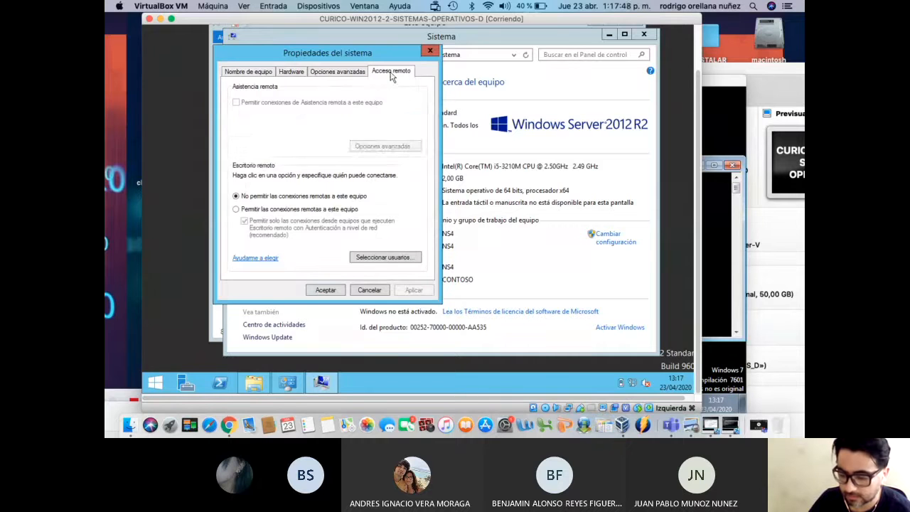
click(277, 211)
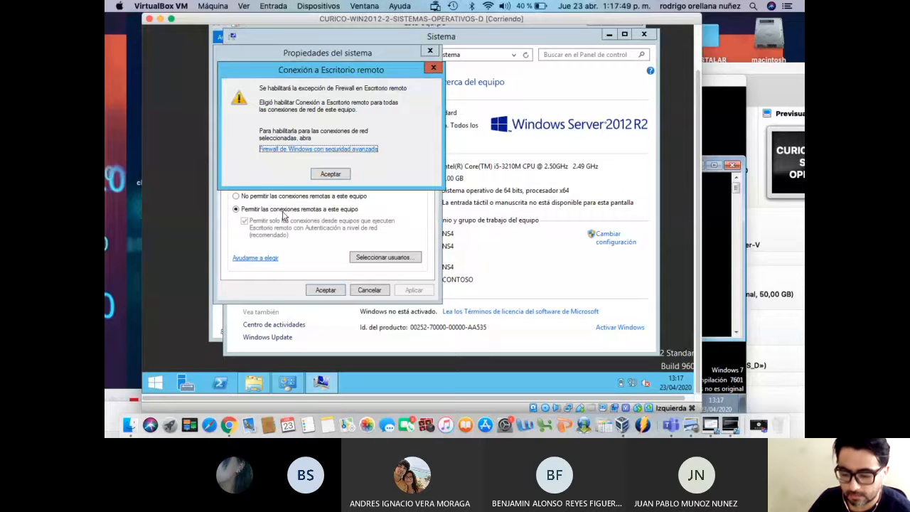
click(331, 174)
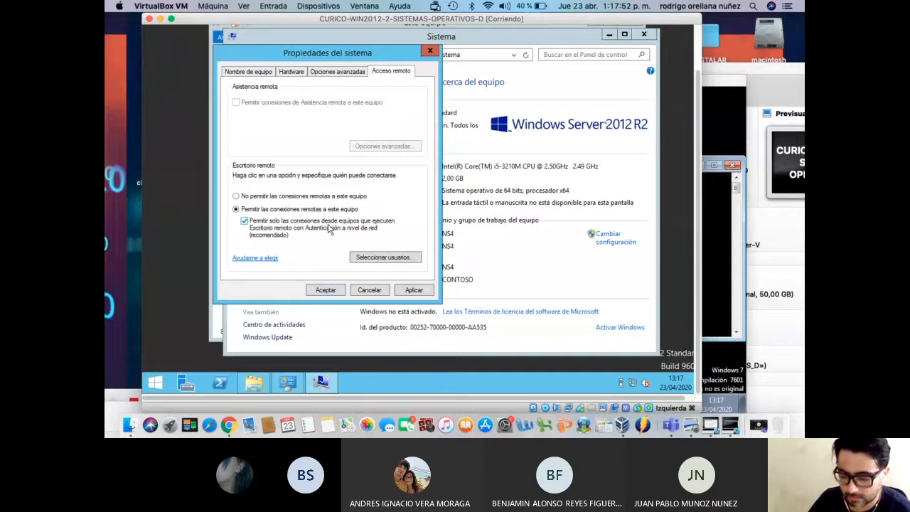
click(385, 259)
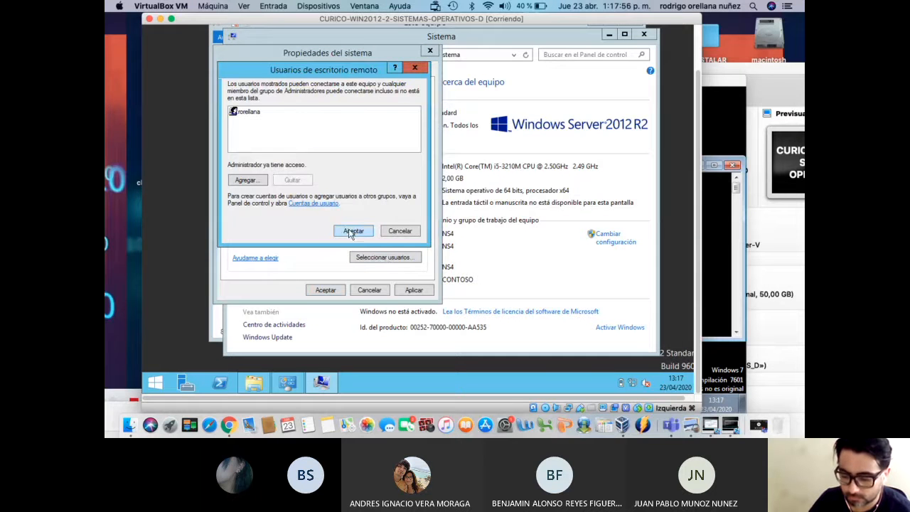
click(352, 231)
click(415, 292)
click(334, 292)
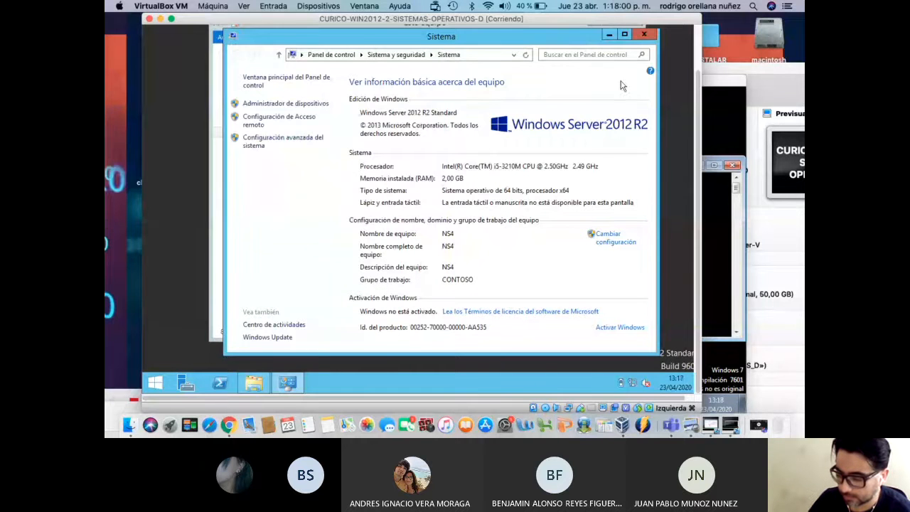
click(644, 35)
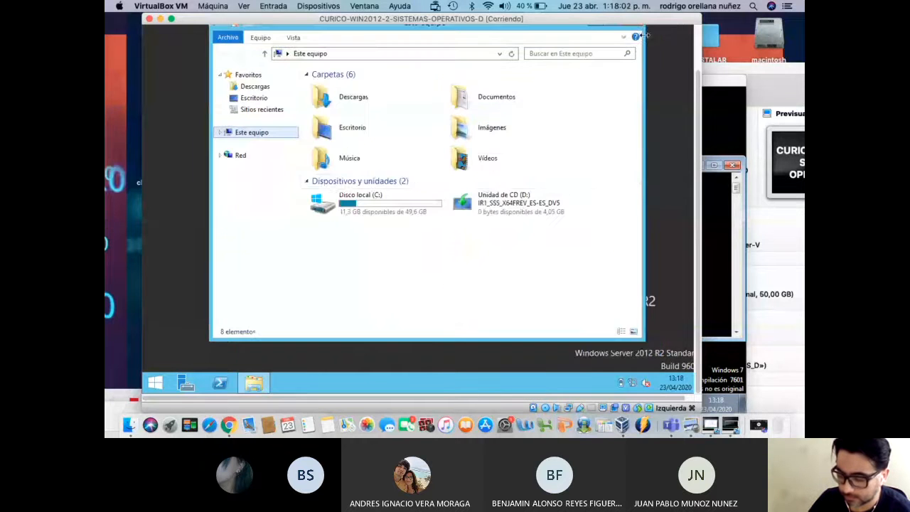
Eject the installation disc from the CD drive and start a cmd prompt
right_click(482, 215)
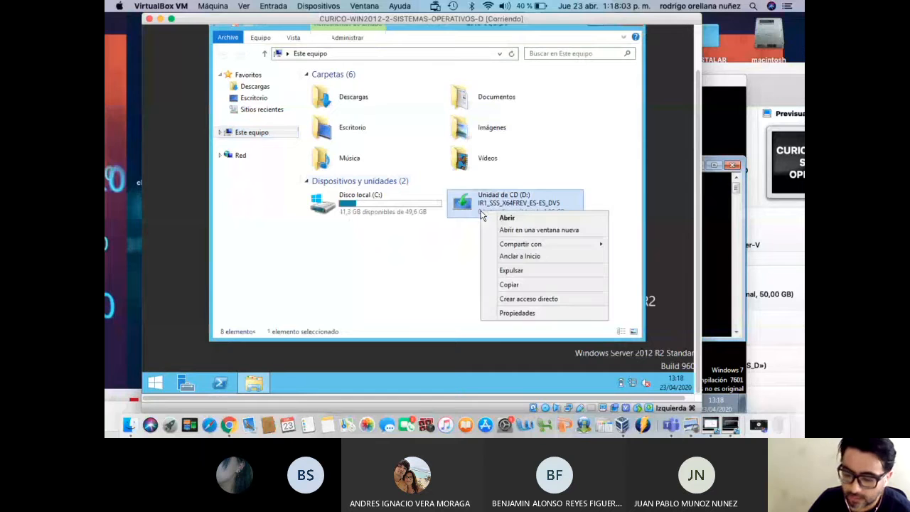
click(510, 270)
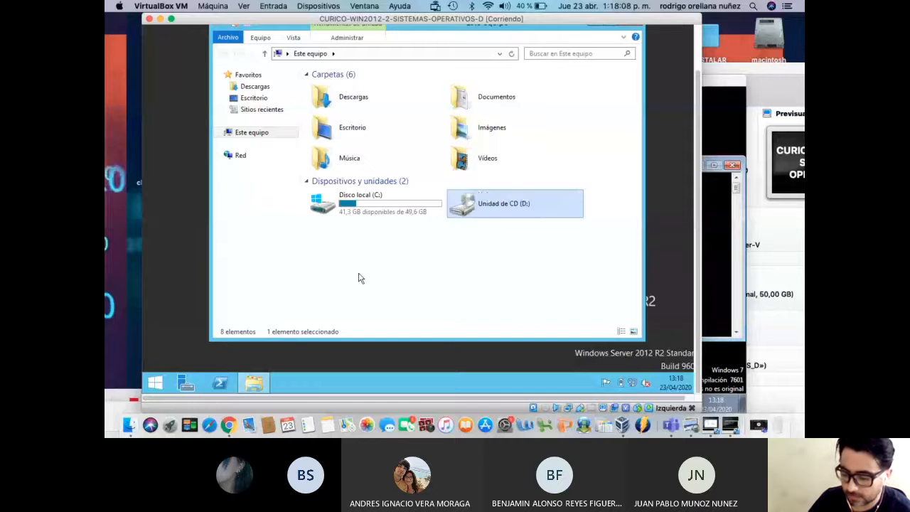
click(160, 385)
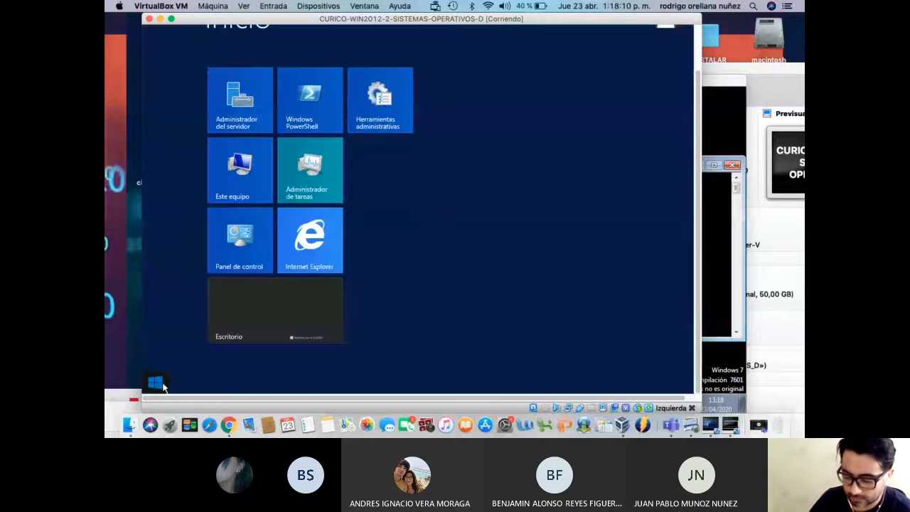
text(cmd)
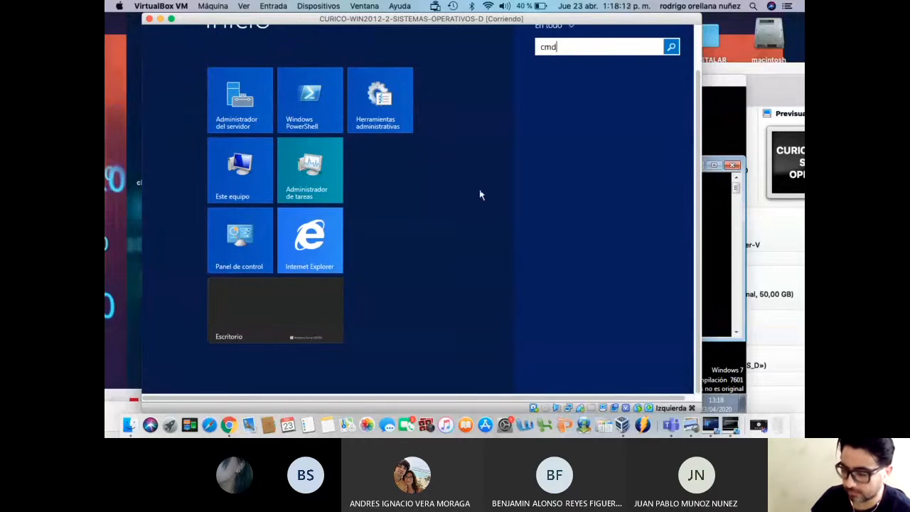
key(Return)
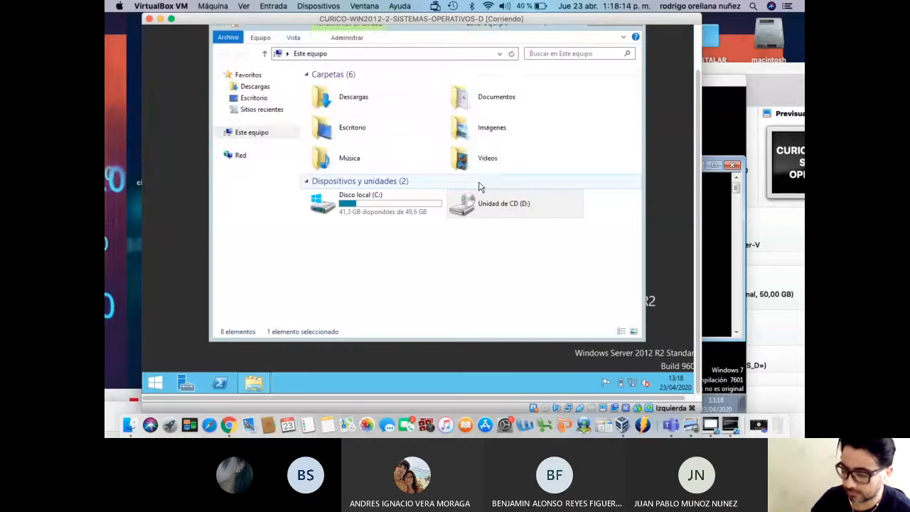
Run ipconfig to read IPv4 192.168.0.10, then bring the Win7 VM forward
drag(699, 151, 696, 81)
text(i)
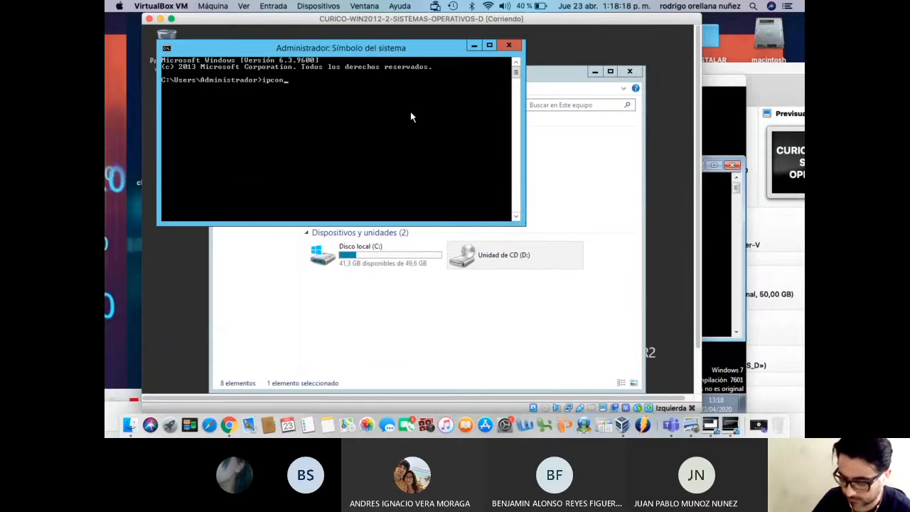
text(pconfig)
key(Return)
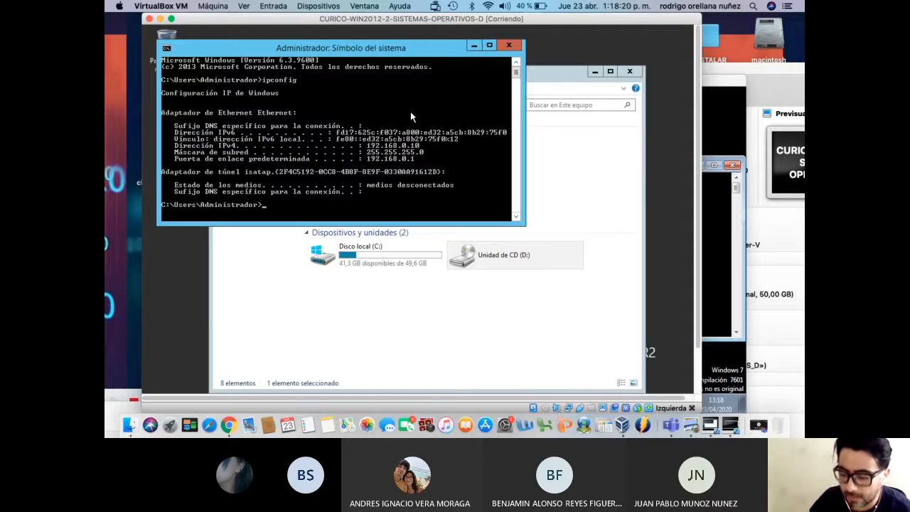
drag(320, 29, 301, 29)
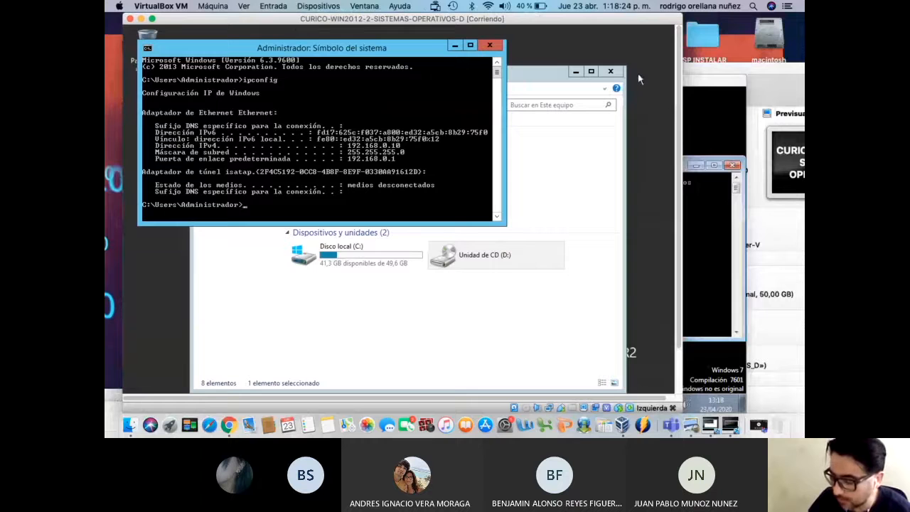
drag(722, 78, 750, 31)
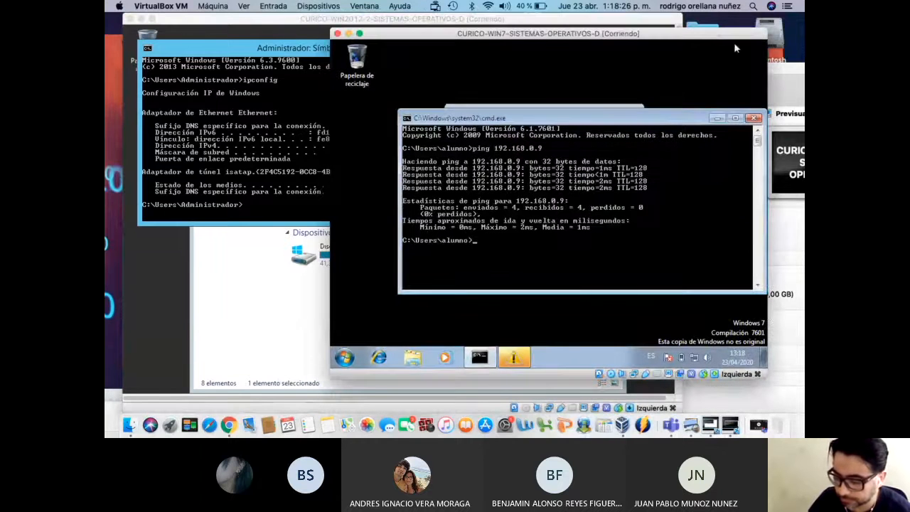
Rerun ping 192.168.0.10 in the Win7 command prompt, getting 4 of 4 replies
key(Up)
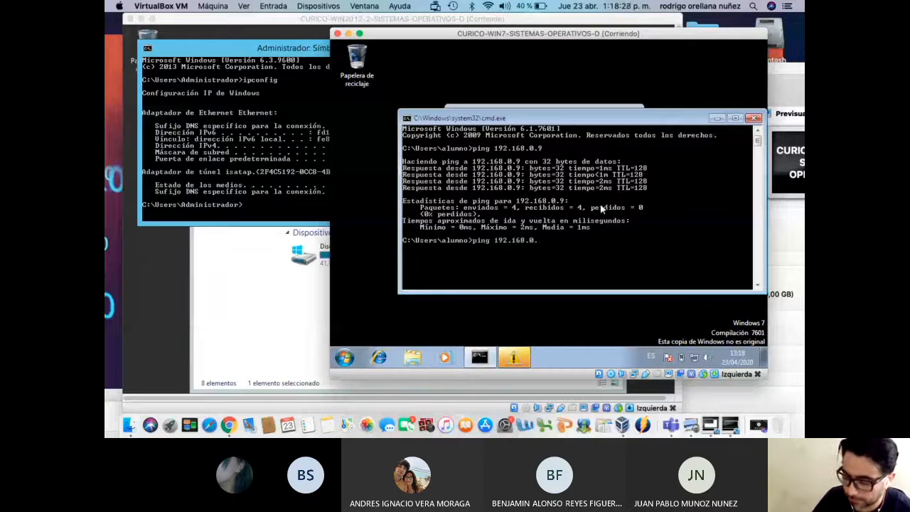
key(Return)
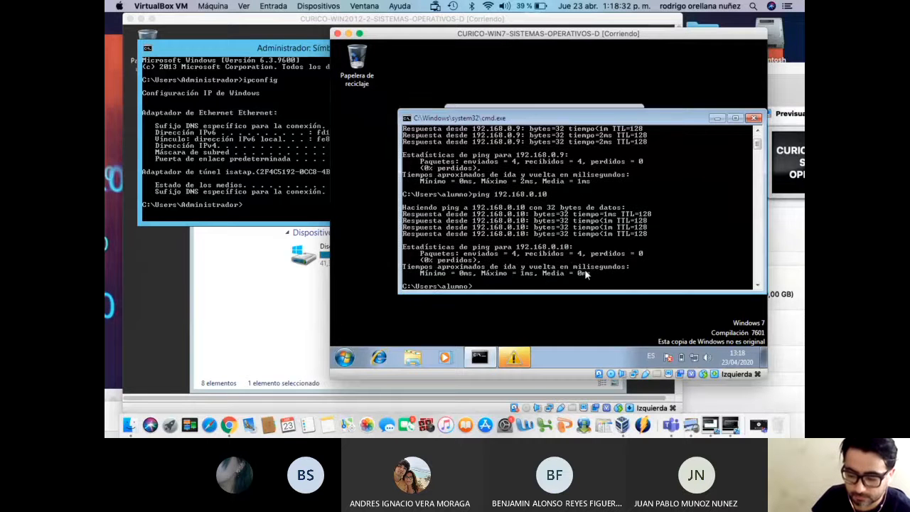
click(348, 358)
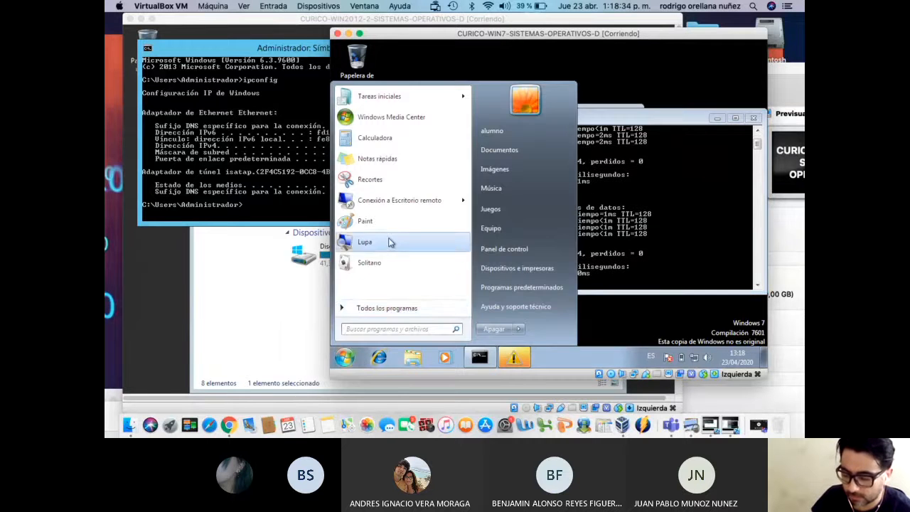
Start a Remote Desktop connection to the server at 192.168.0.10
click(397, 203)
click(539, 153)
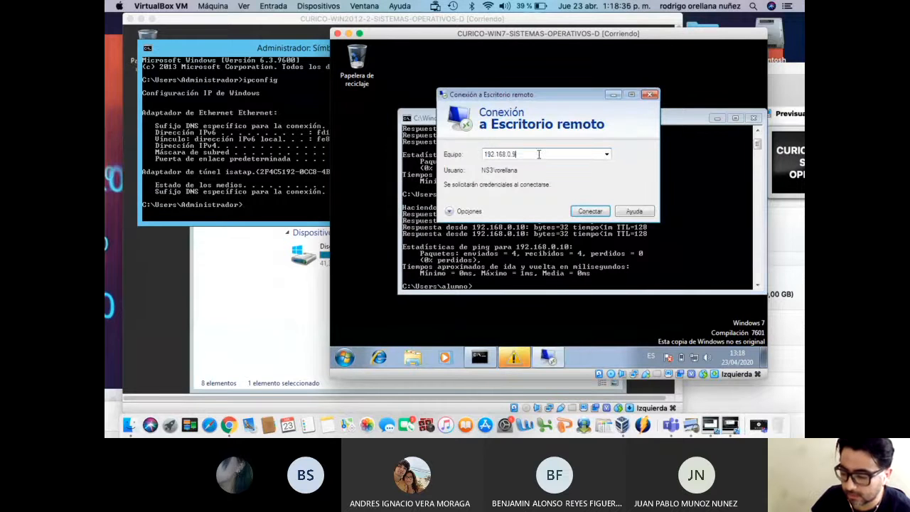
key(BackSpace)
text(109)
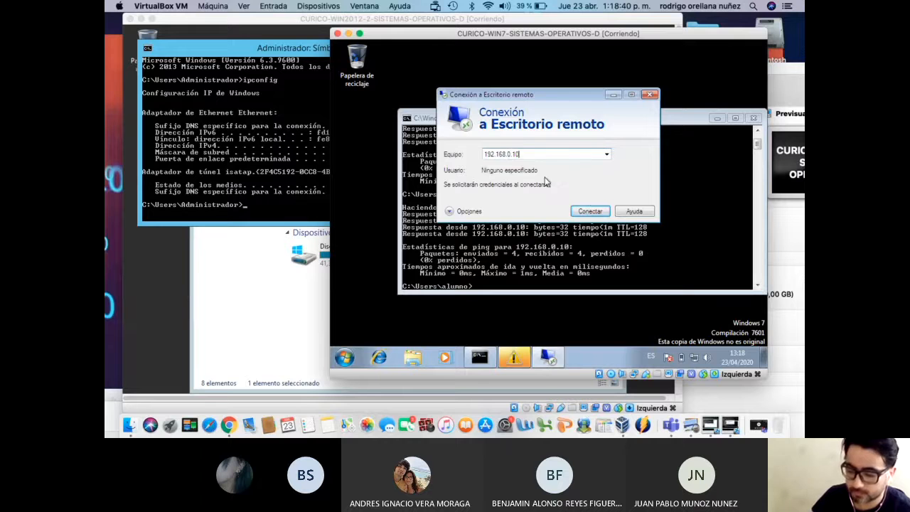
click(590, 210)
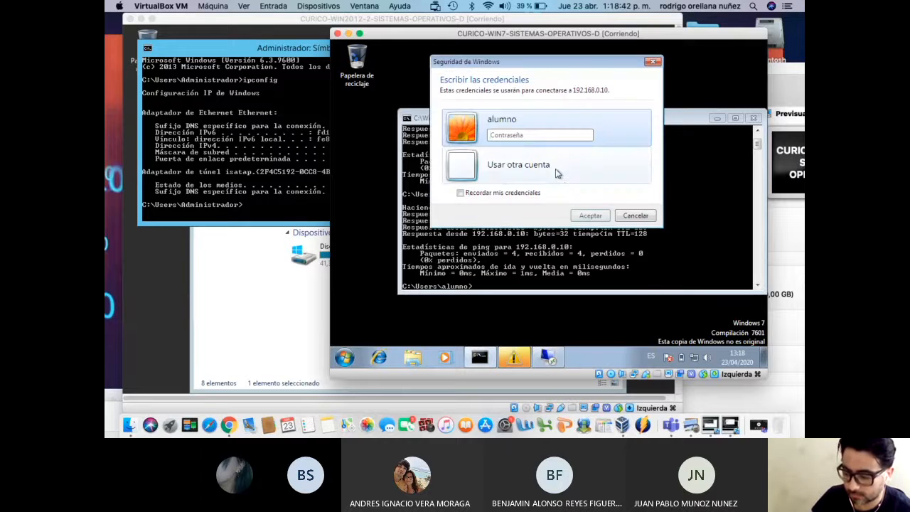
Sign in with a different local account and its password, then accept the server certificate
click(557, 173)
text(rorellana)
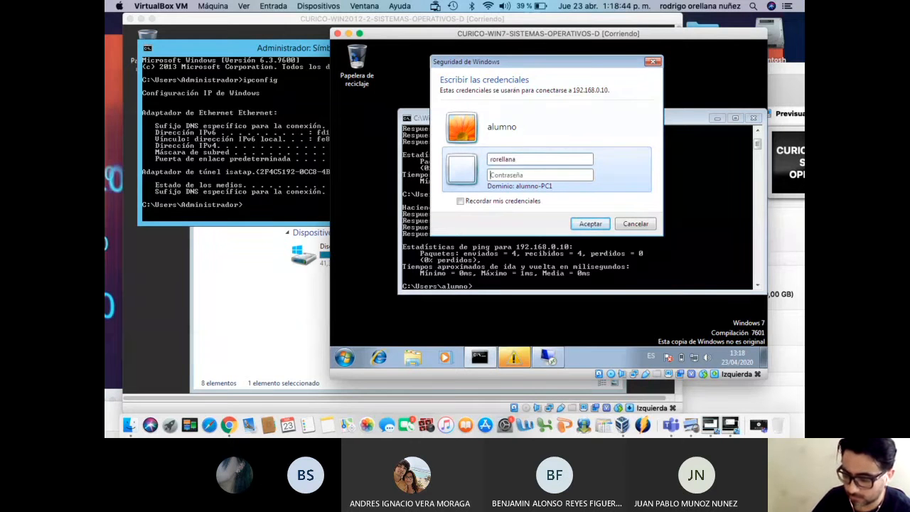
text(123)
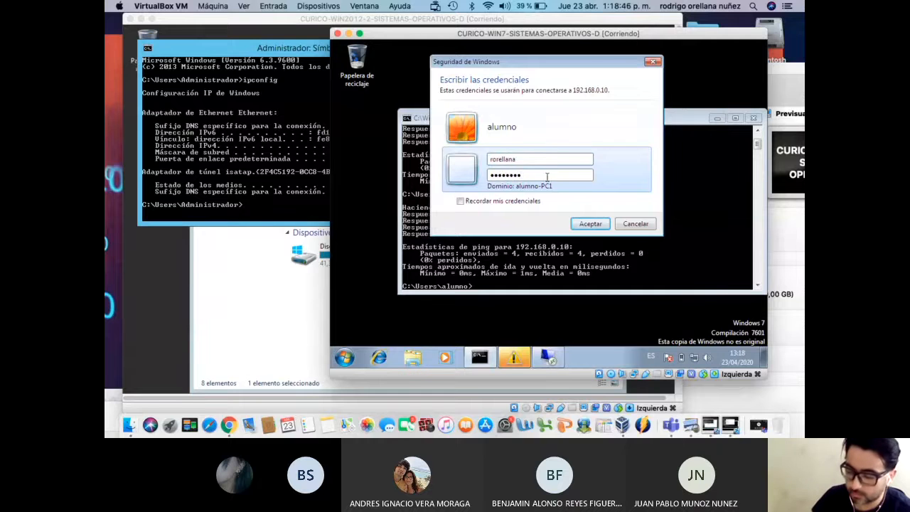
click(589, 223)
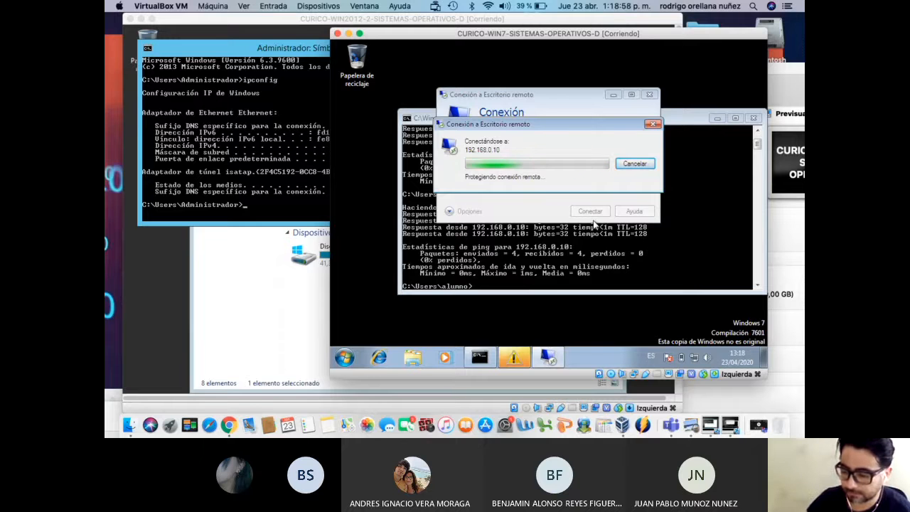
click(577, 250)
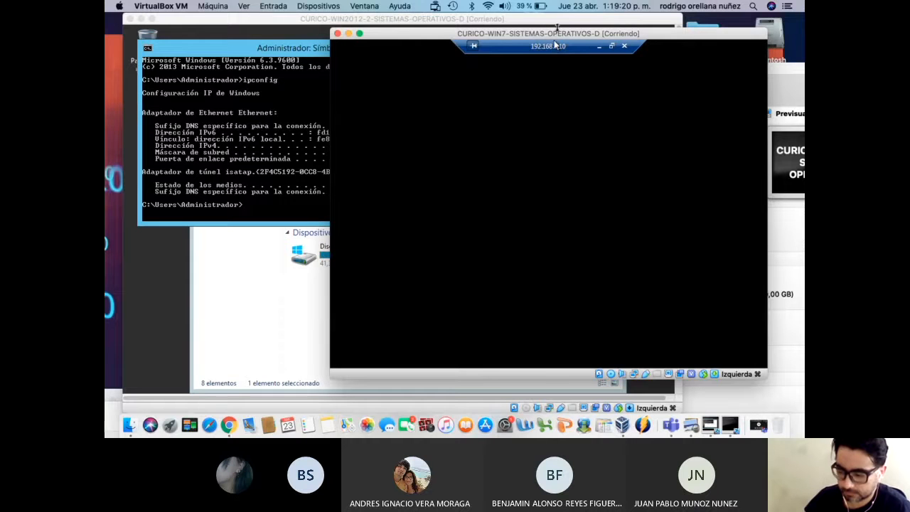
Shift the Windows 7 VM window left and bring up the remote server's Start screen
drag(555, 41, 504, 41)
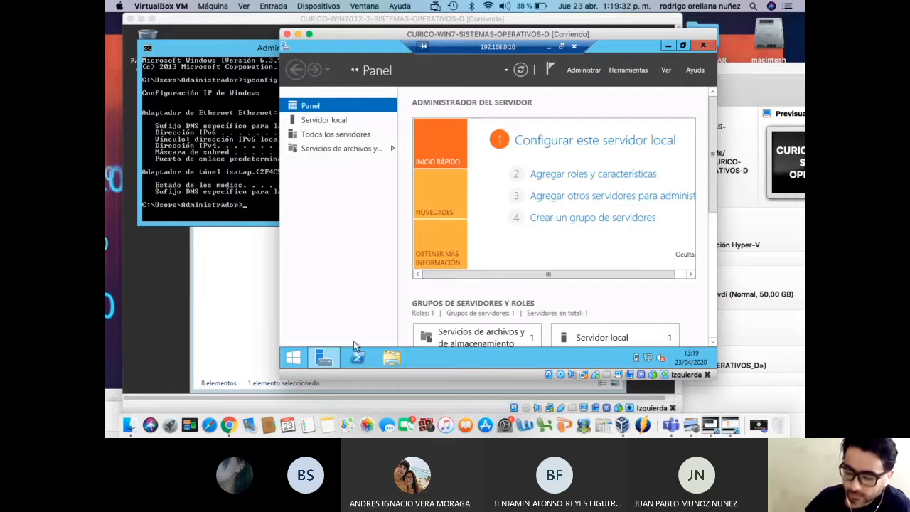
click(293, 358)
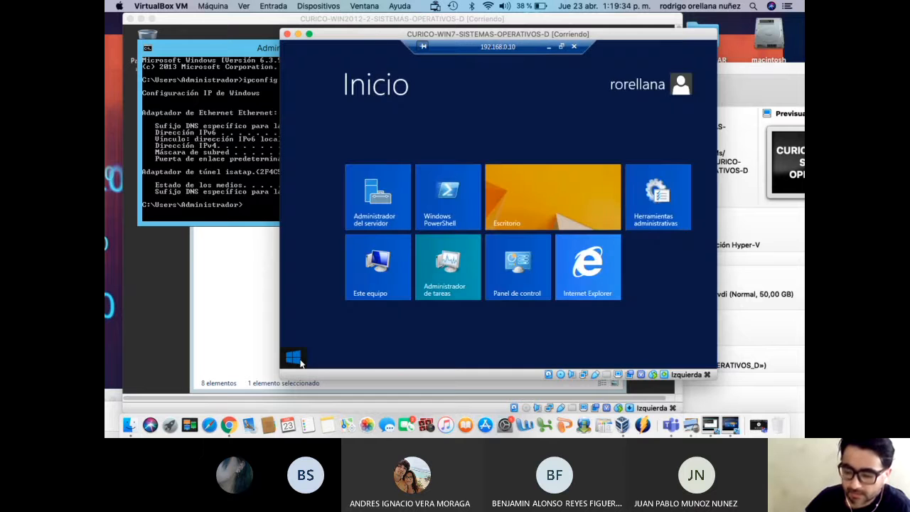
click(300, 361)
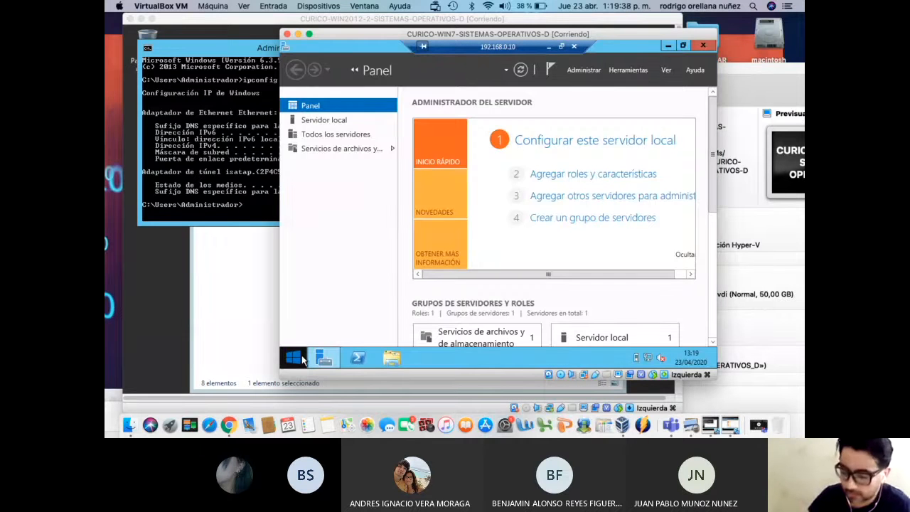
click(303, 361)
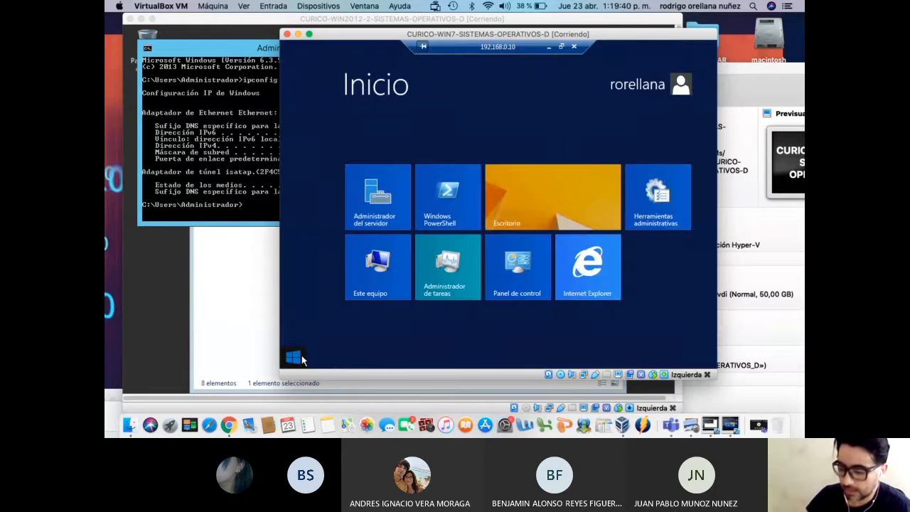
click(302, 361)
click(297, 359)
Search the server's app list for cmd and launch Command Prompt
click(676, 87)
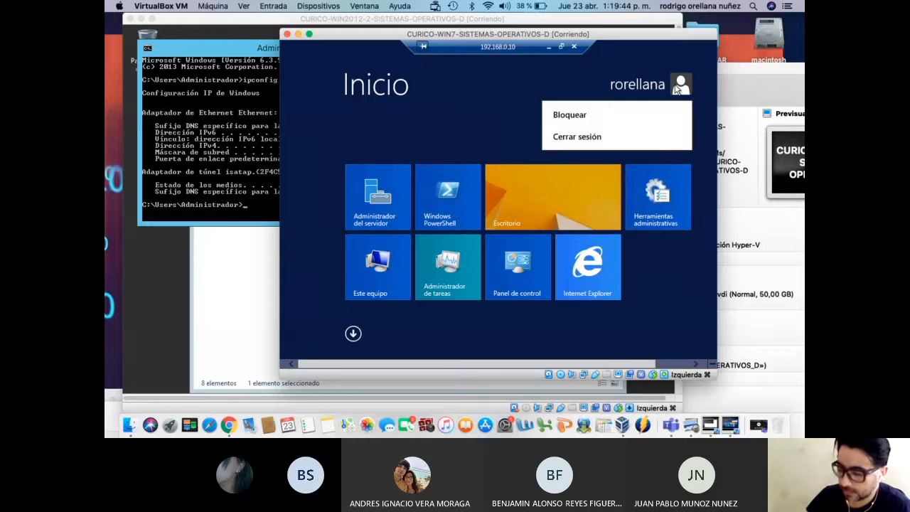
click(354, 334)
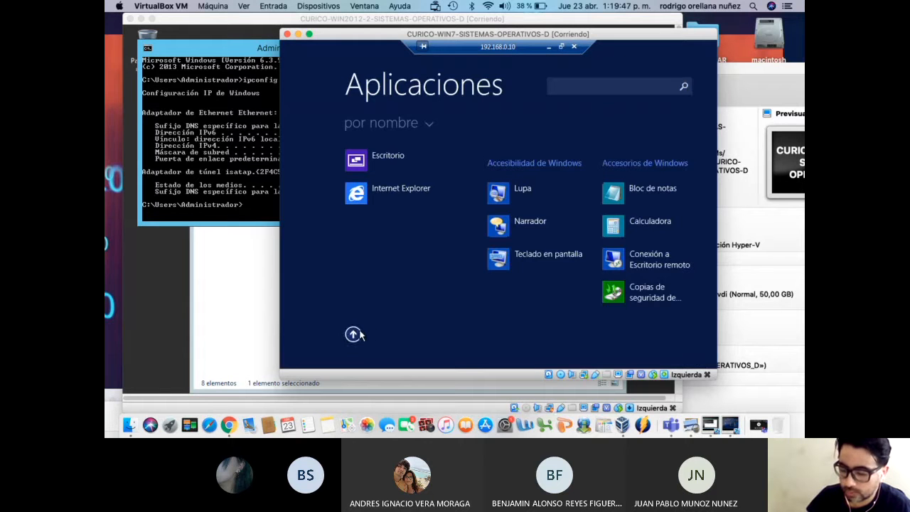
click(588, 86)
text(cmd)
key(Return)
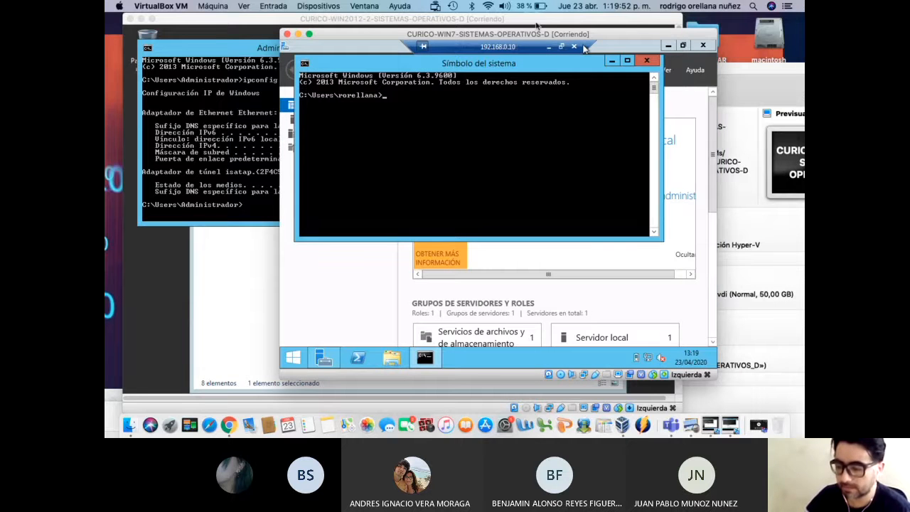
Run shutdown -a, then shutdown -s in the remote prompt to power off the server
drag(530, 34, 608, 37)
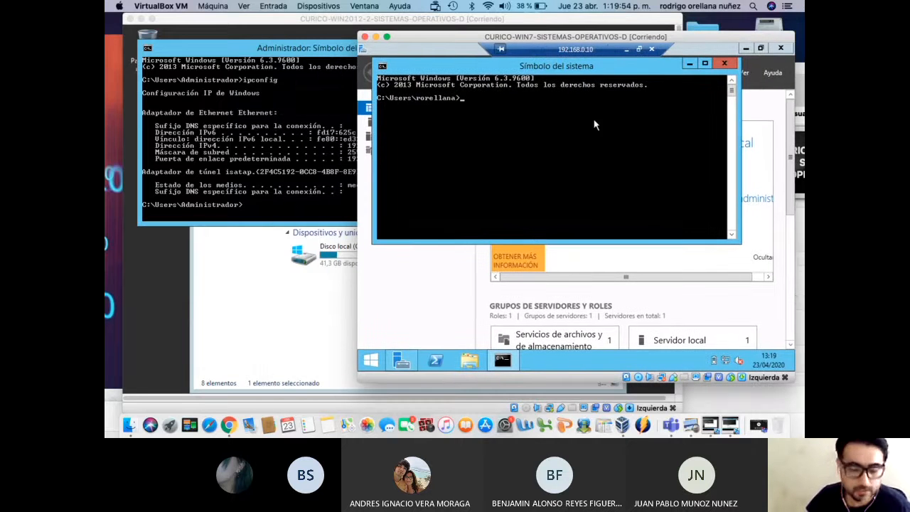
text(shutdown)
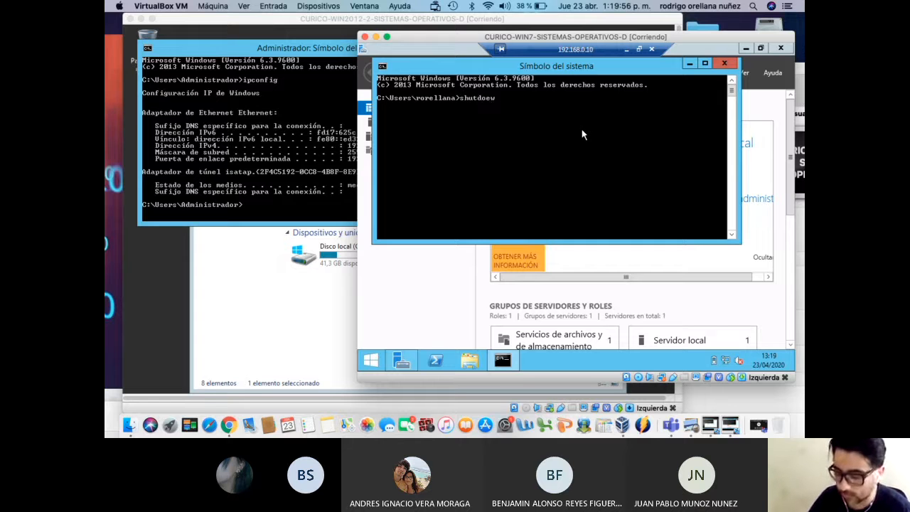
text( -a)
key(Return)
text(shutdown -a)
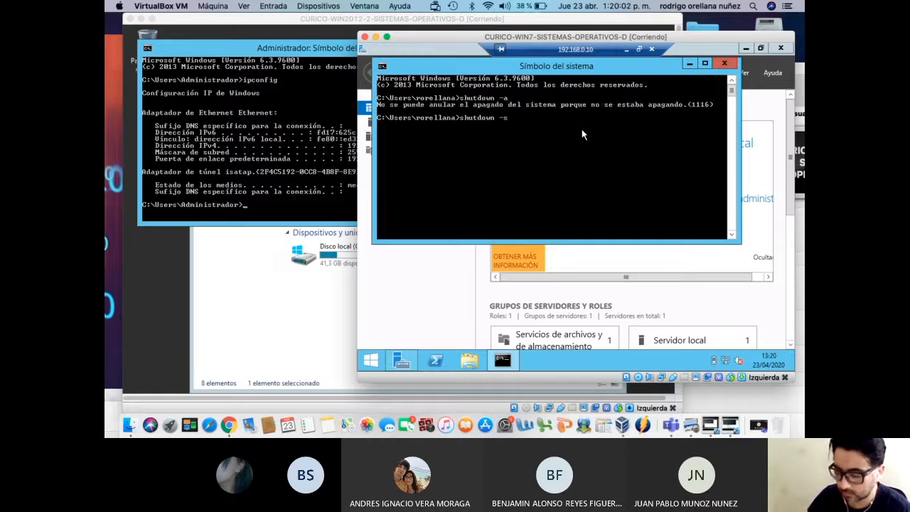
key(Return)
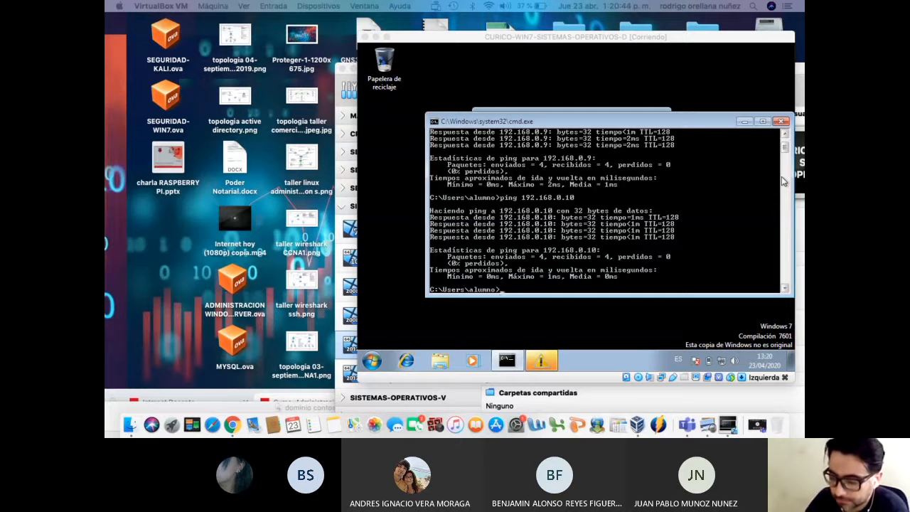
Close the CURICO-WIN7 VM window, choosing to power off the machine
drag(614, 41, 501, 37)
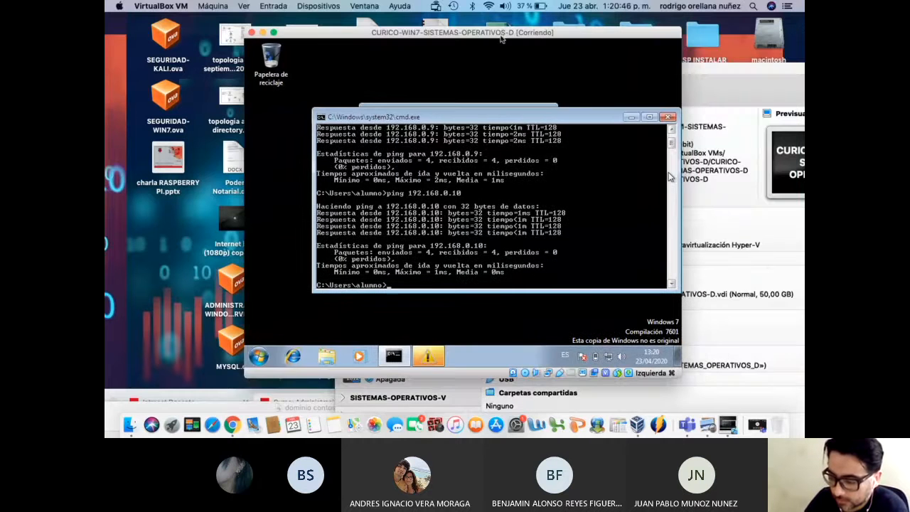
click(252, 33)
click(524, 117)
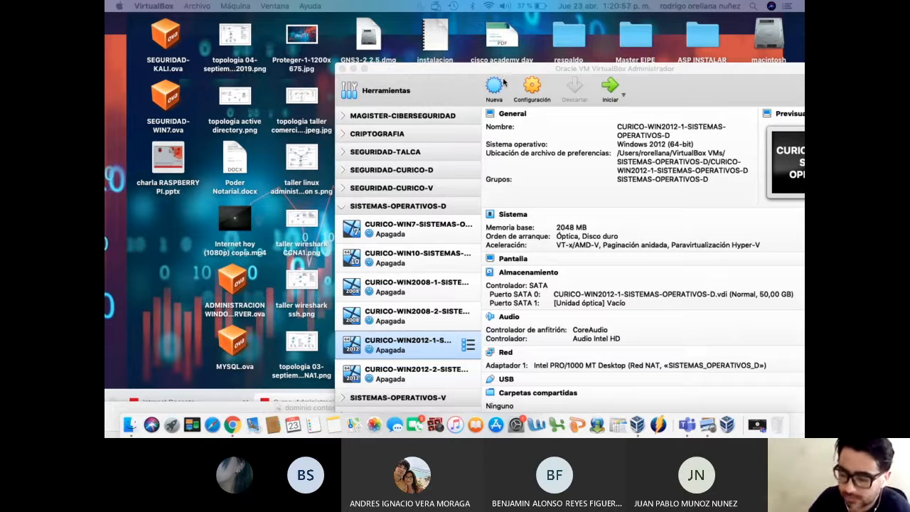
drag(496, 72, 467, 31)
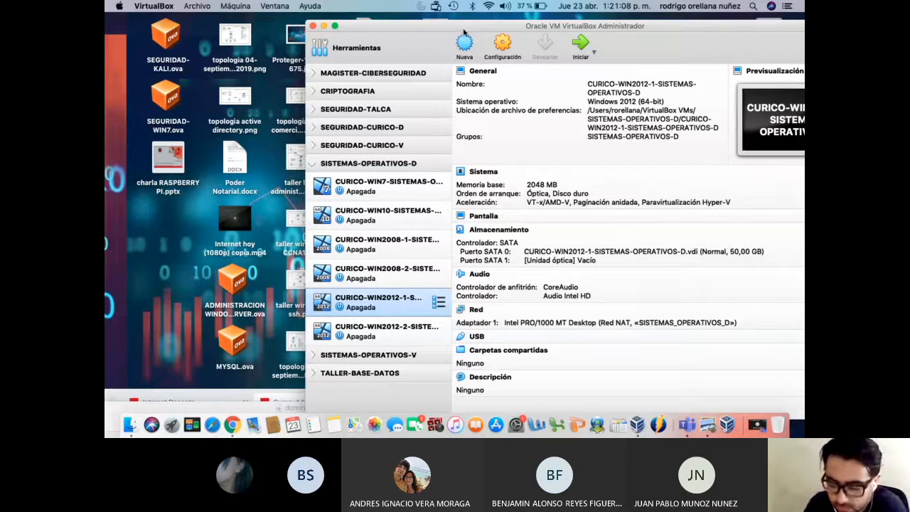
drag(443, 30, 376, 69)
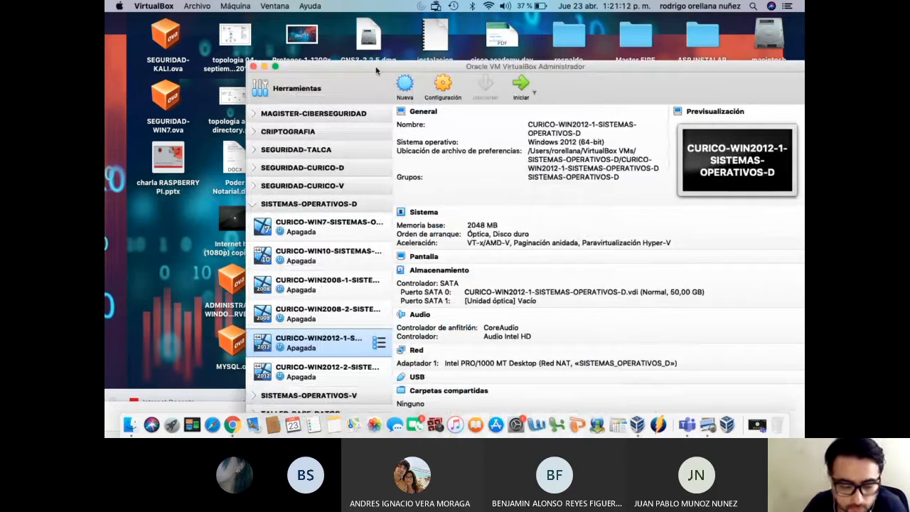